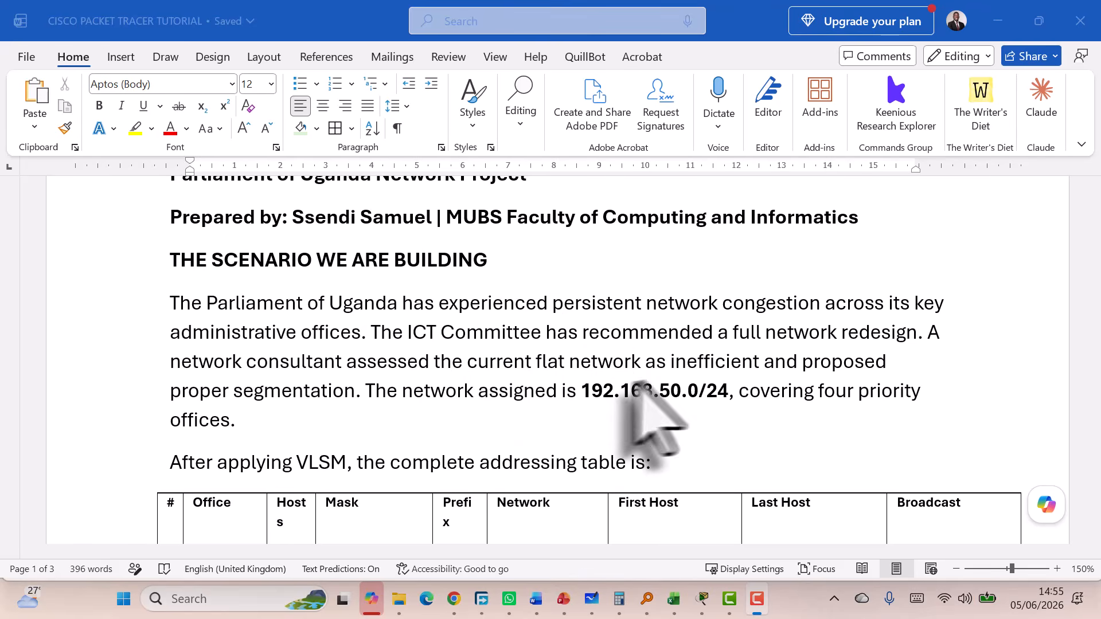
# Scroll up and down through the open window's content
pyautogui.scroll(-3, 682, 396)
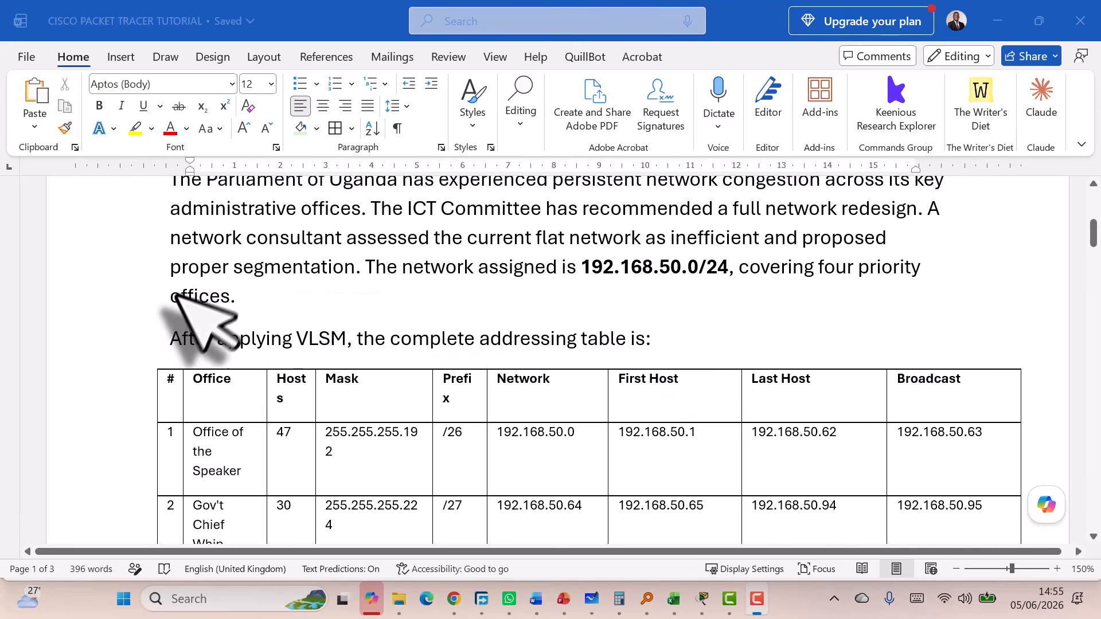
pyautogui.scroll(-2, 241, 324)
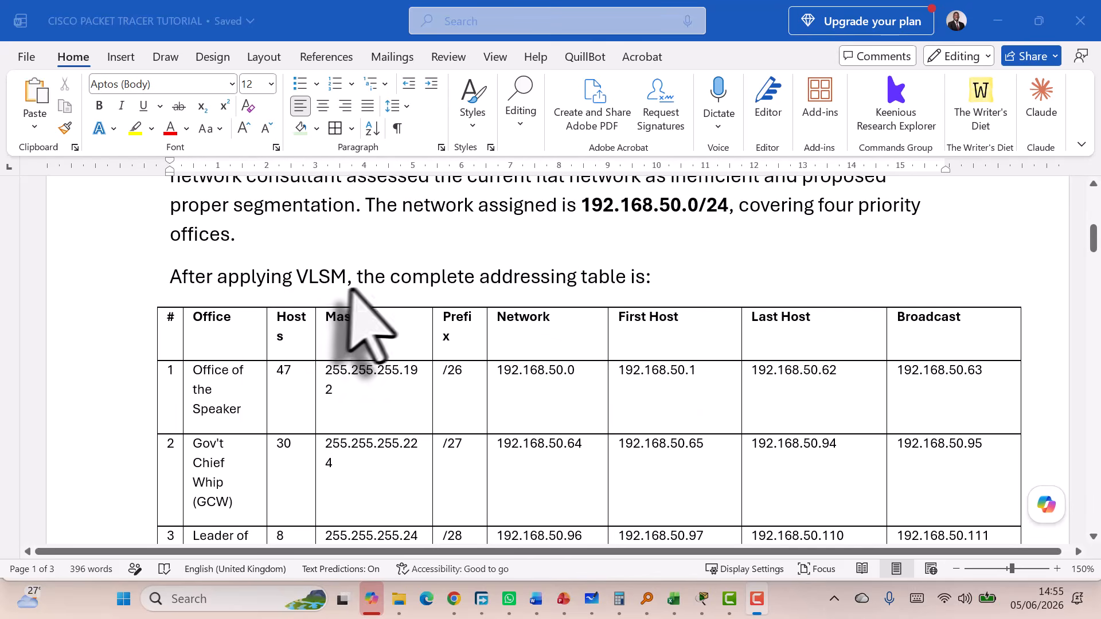
pyautogui.scroll(-4, 563, 295)
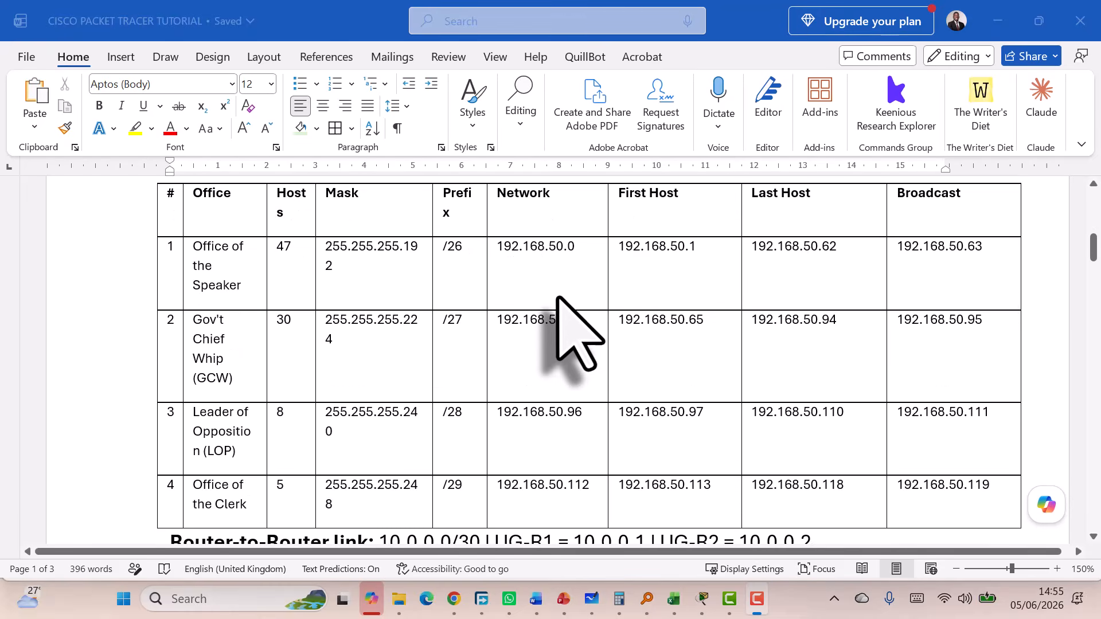
pyautogui.scroll(2, 516, 275)
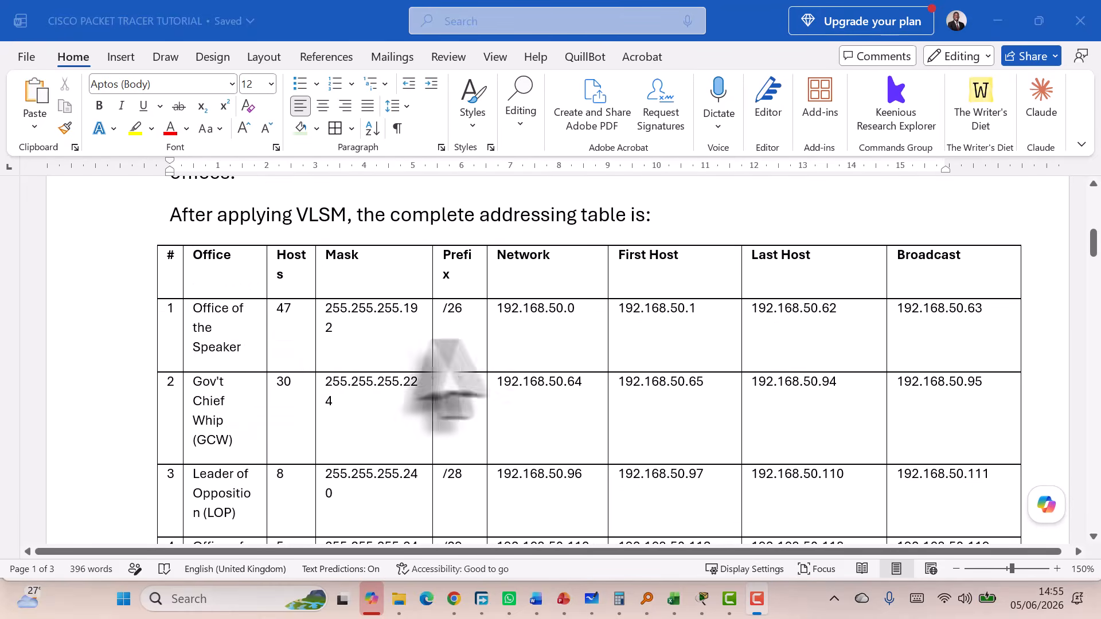
pyautogui.scroll(-2, 430, 344)
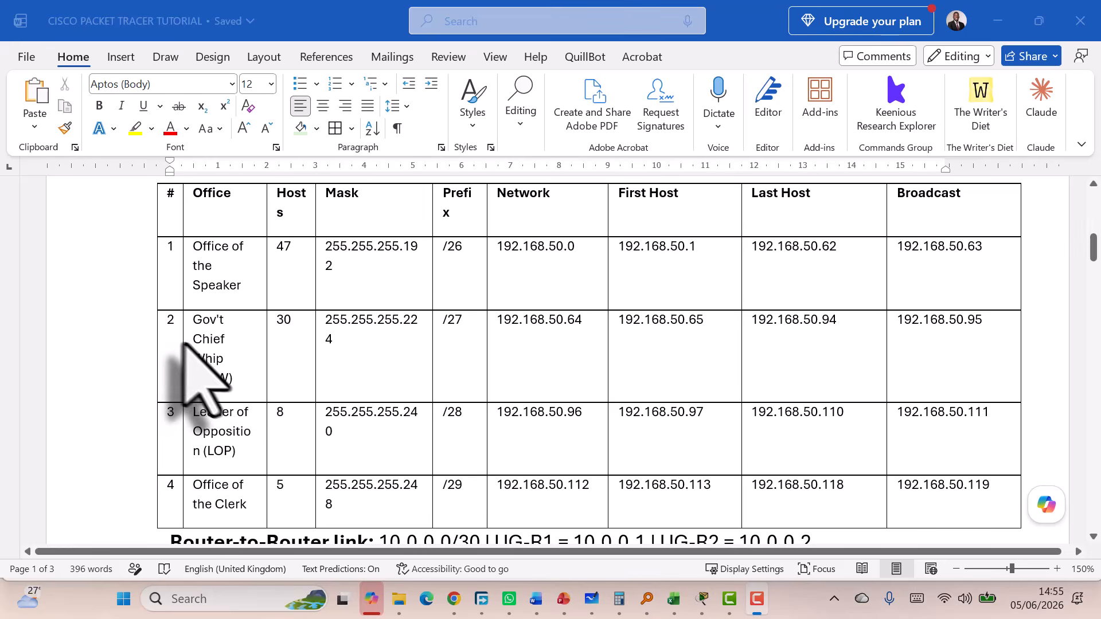
pyautogui.scroll(-2, 305, 355)
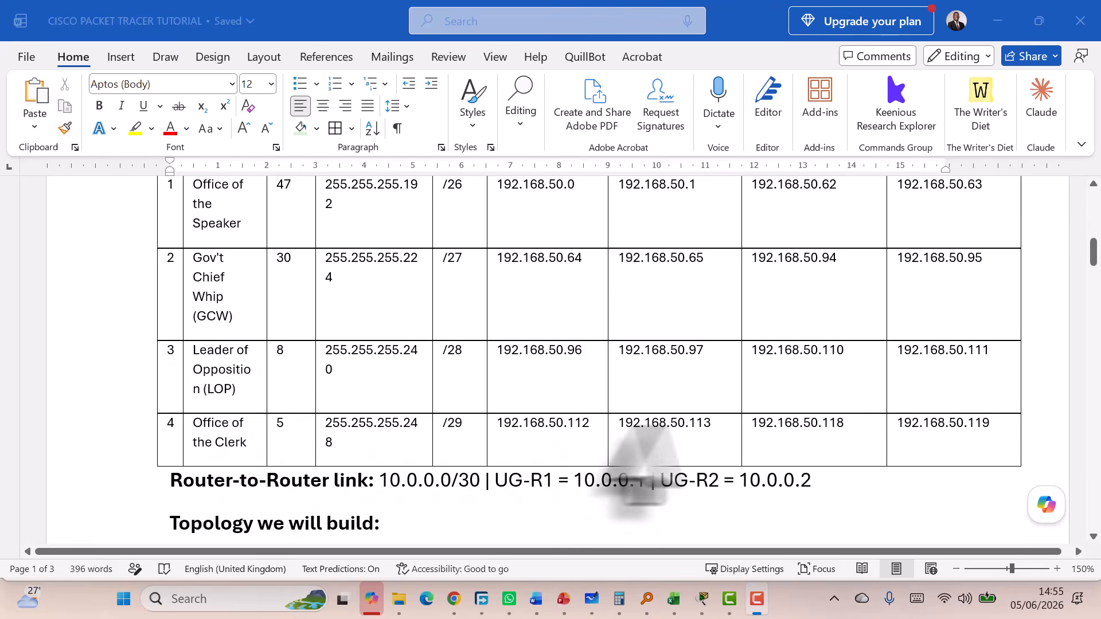
pyautogui.scroll(2, 622, 401)
pyautogui.scroll(2, 516, 367)
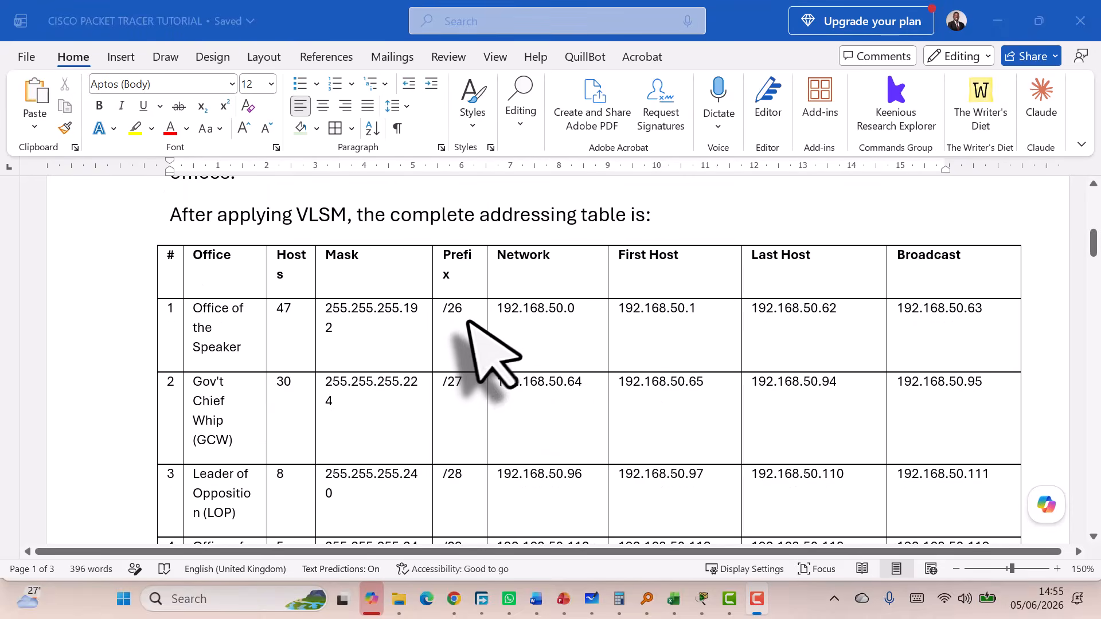
pyautogui.scroll(-2, 465, 321)
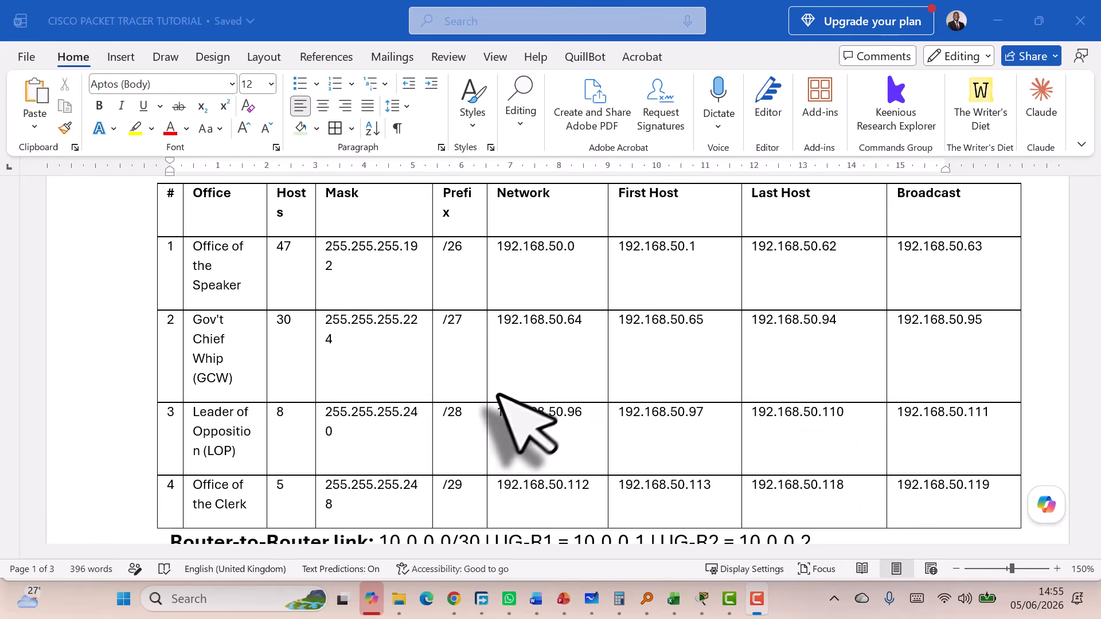
pyautogui.scroll(-2, 593, 401)
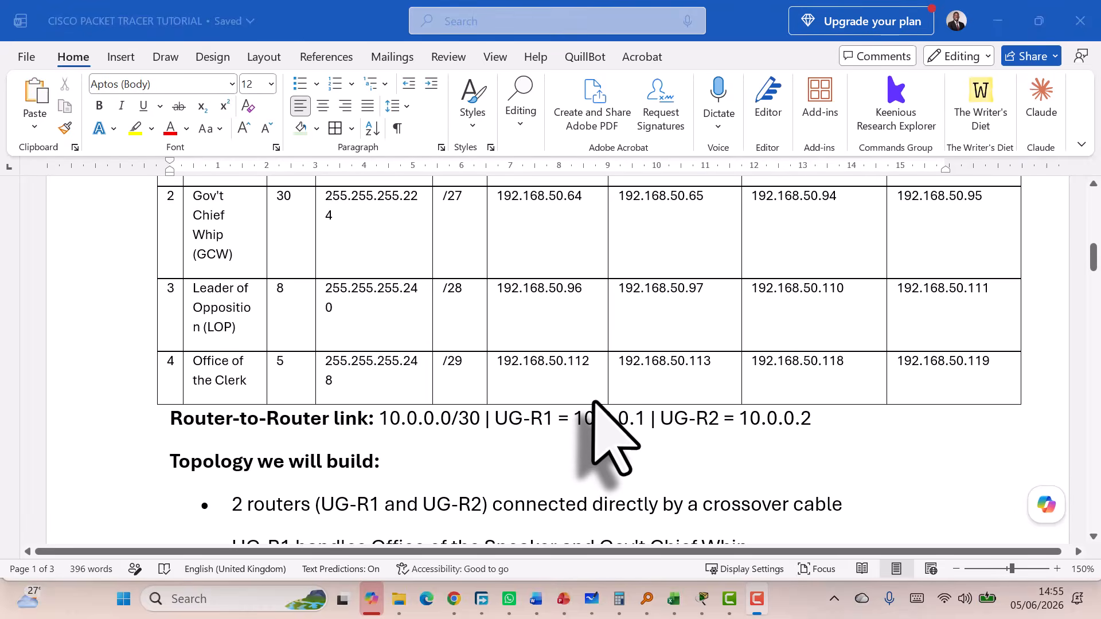
pyautogui.scroll(-1, 608, 436)
pyautogui.scroll(3, 594, 402)
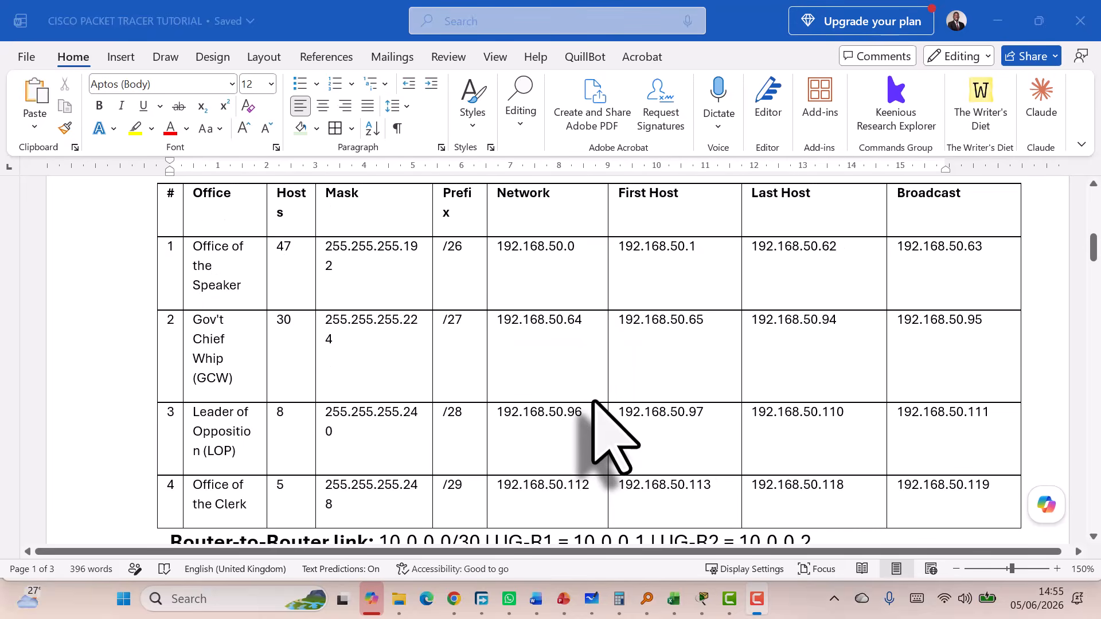
pyautogui.scroll(1, 614, 438)
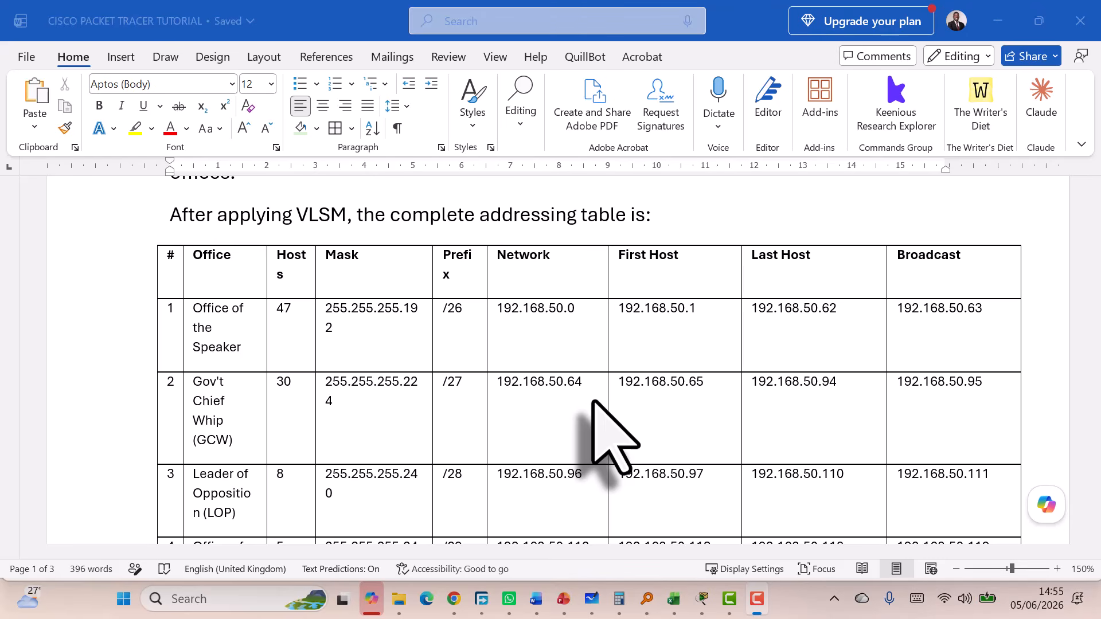
pyautogui.scroll(-1, 613, 442)
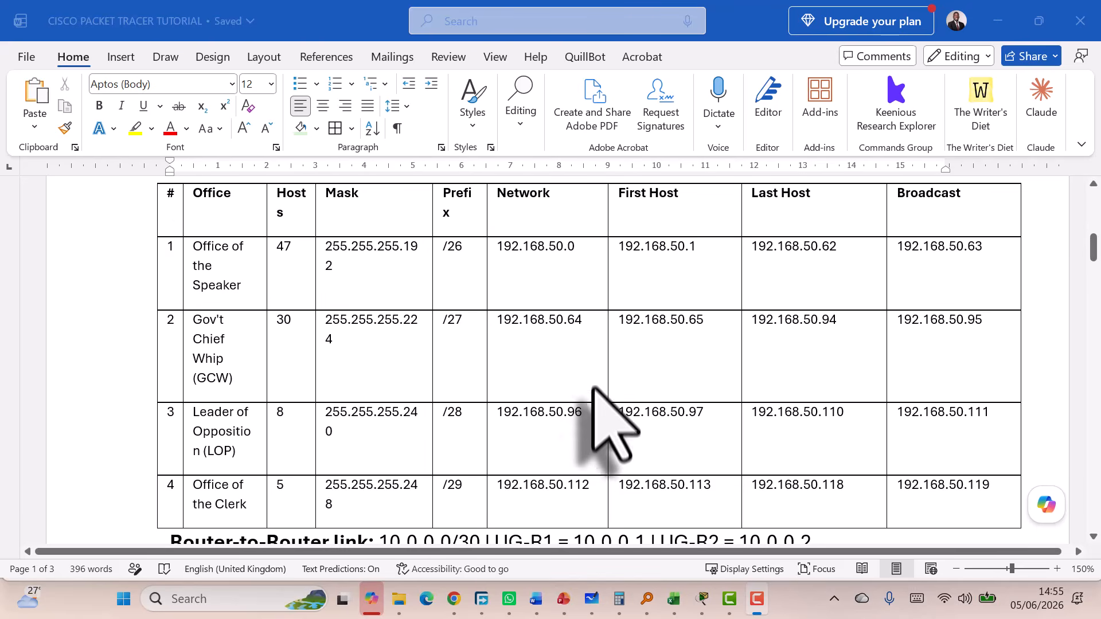
pyautogui.scroll(-2, 596, 383)
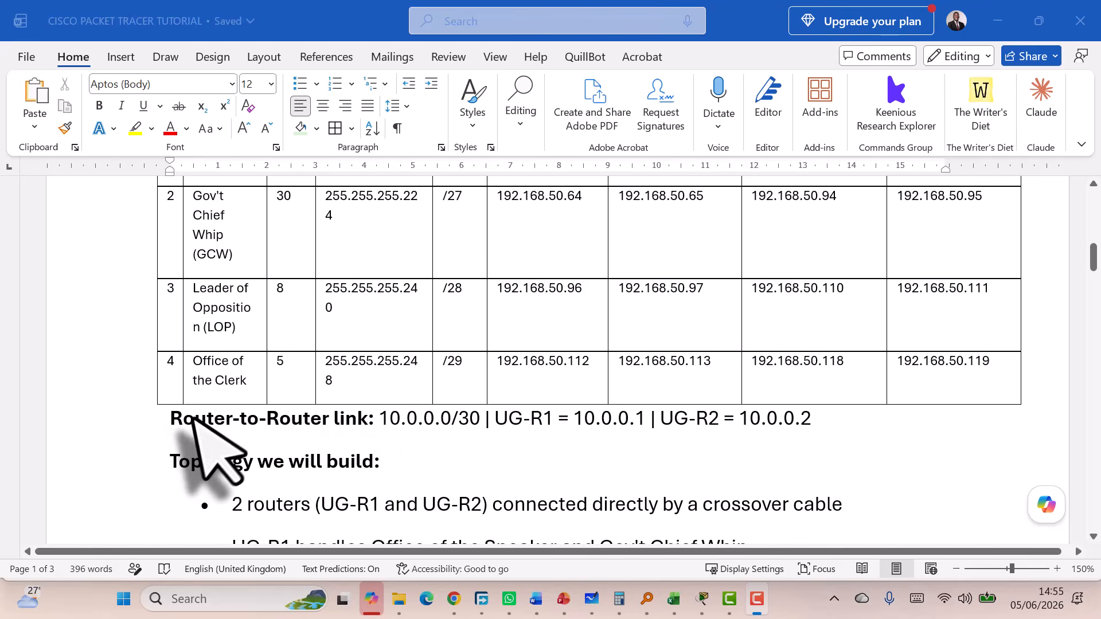
pyautogui.scroll(-1, 683, 427)
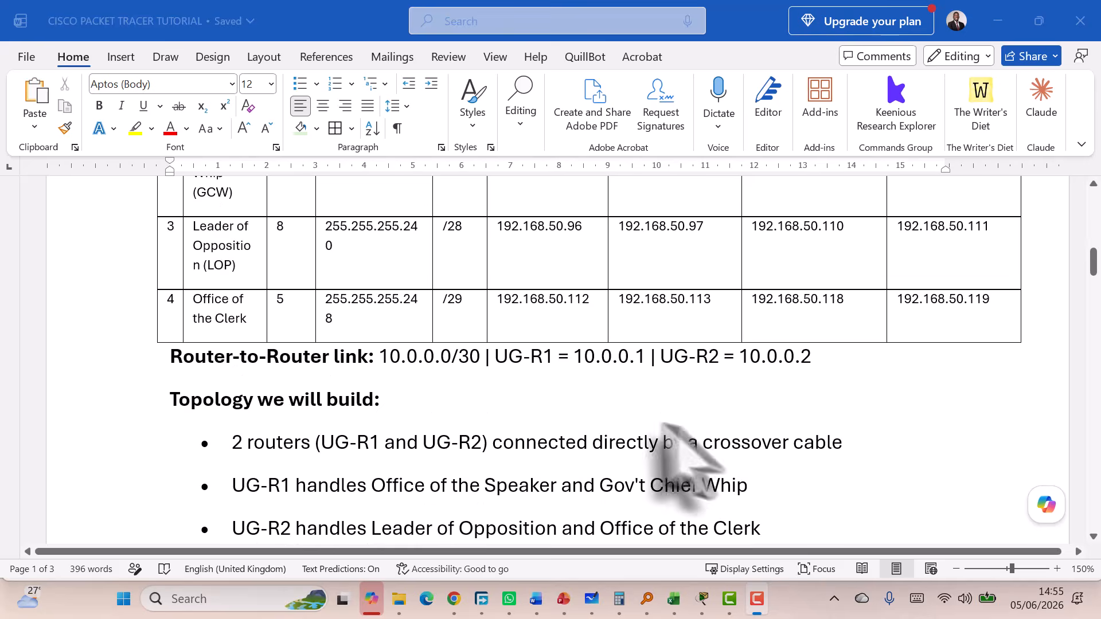
pyautogui.scroll(-1, 327, 396)
pyautogui.scroll(-1, 318, 355)
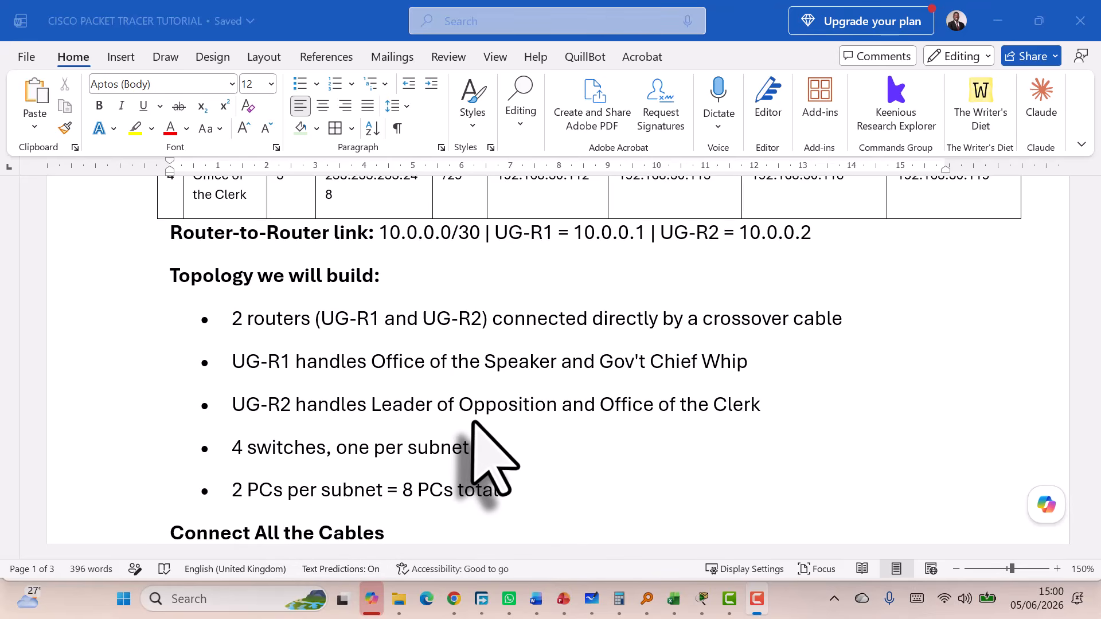
pyautogui.scroll(-3, 487, 406)
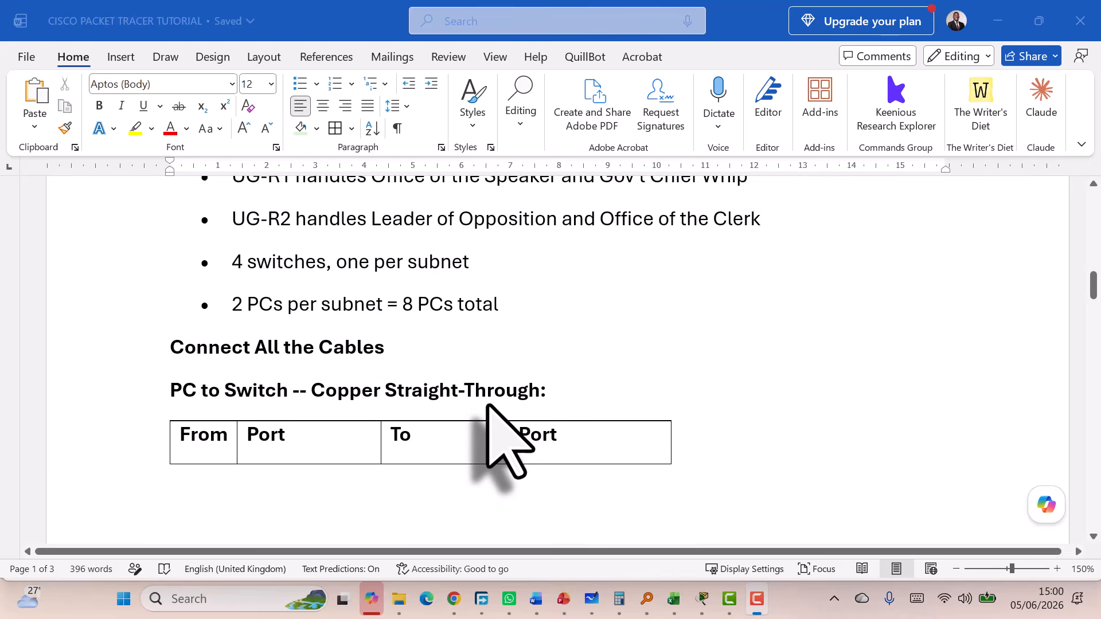
pyautogui.scroll(1, 487, 406)
pyautogui.scroll(-5, 488, 405)
pyautogui.scroll(1, 488, 406)
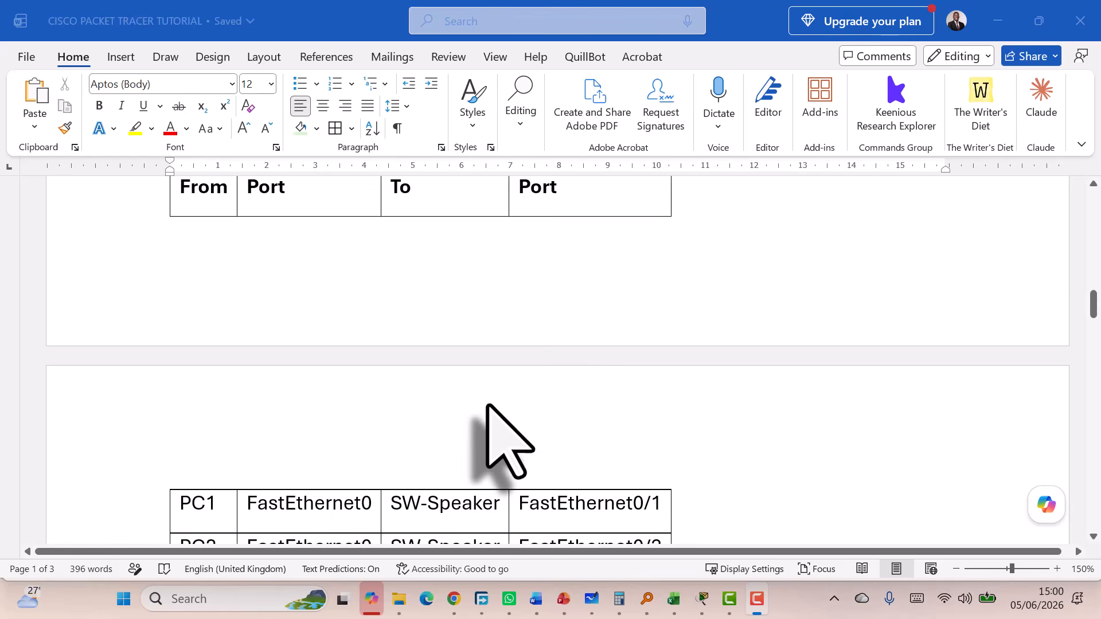
pyautogui.scroll(-4, 487, 406)
pyautogui.scroll(6, 488, 406)
pyautogui.scroll(-5, 486, 405)
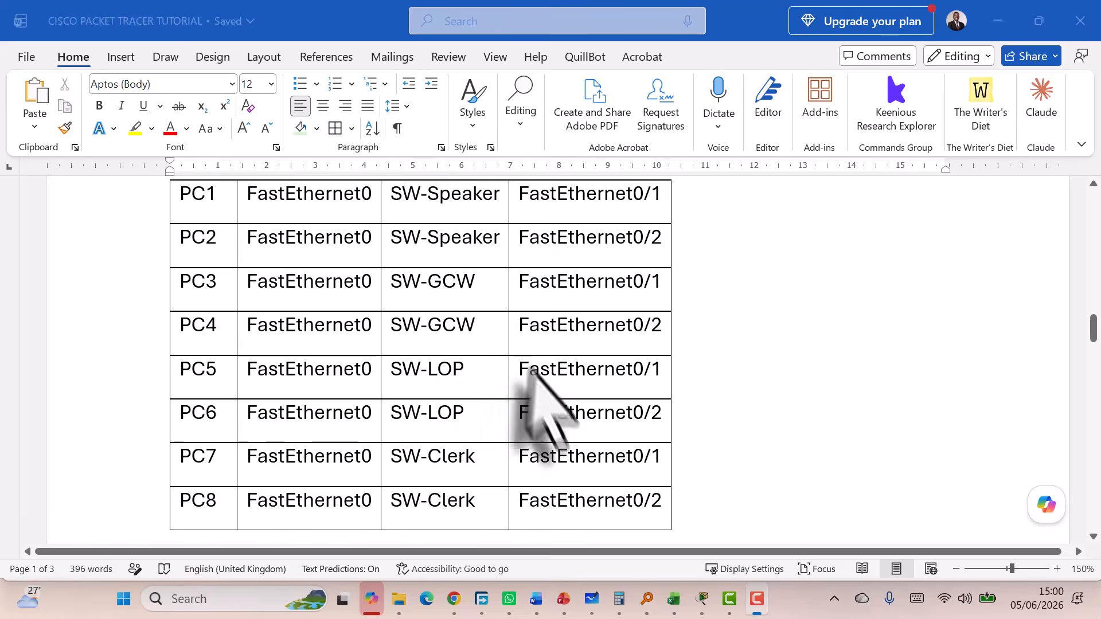
pyautogui.scroll(-5, 549, 393)
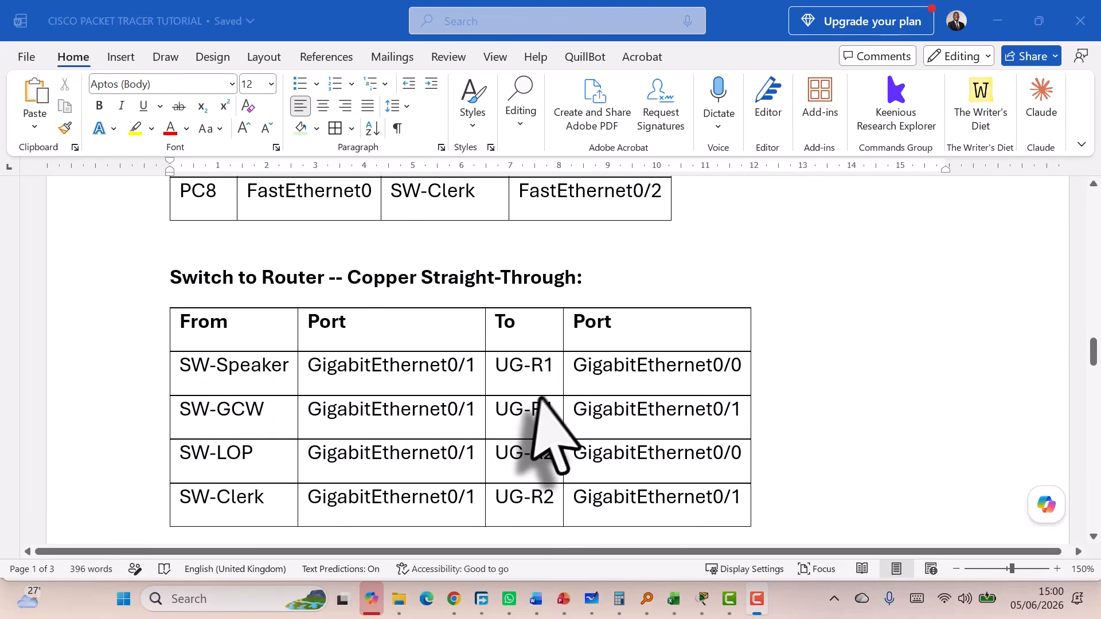
pyautogui.scroll(5, 531, 396)
pyautogui.scroll(10, 539, 399)
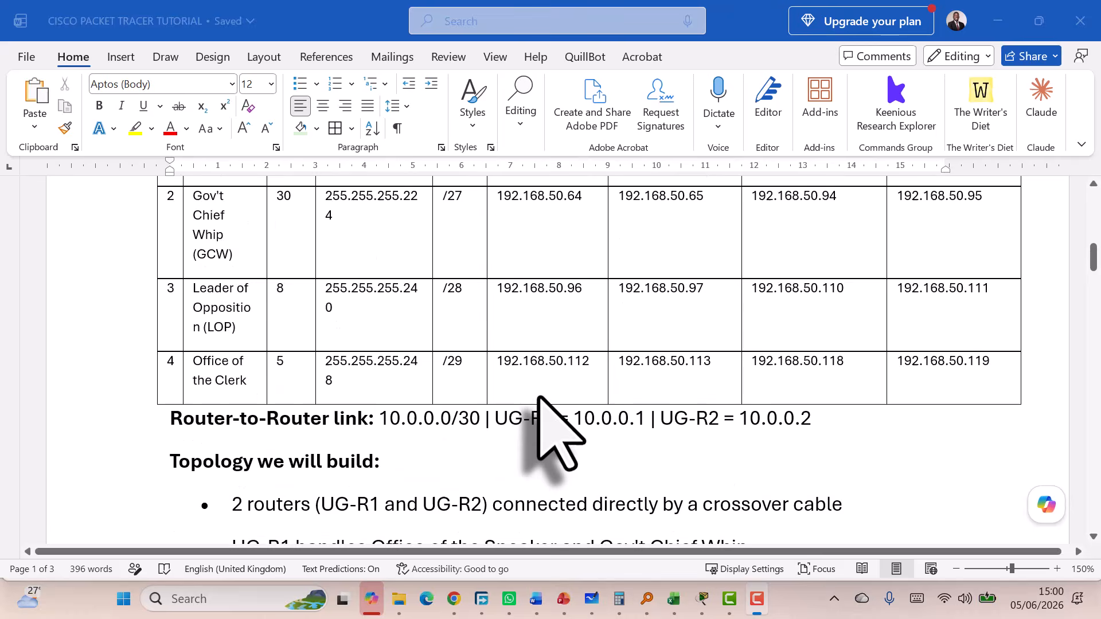
pyautogui.scroll(1, 539, 401)
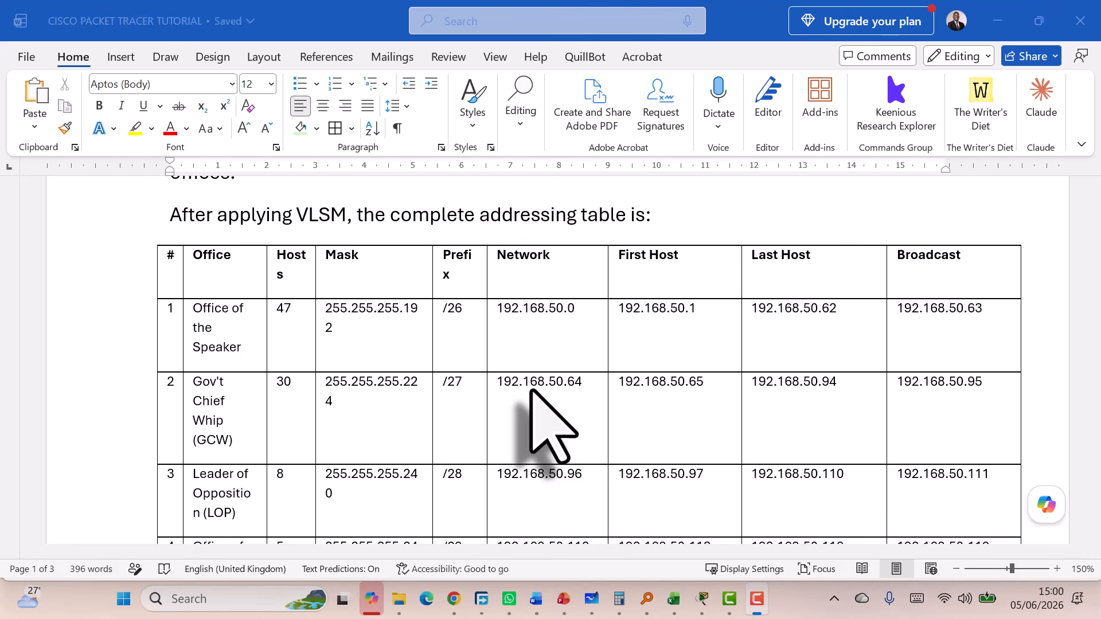
# Search the Start menu for 'PA' and bring Cisco Packet Tracer to the front
pyautogui.click(124, 599)
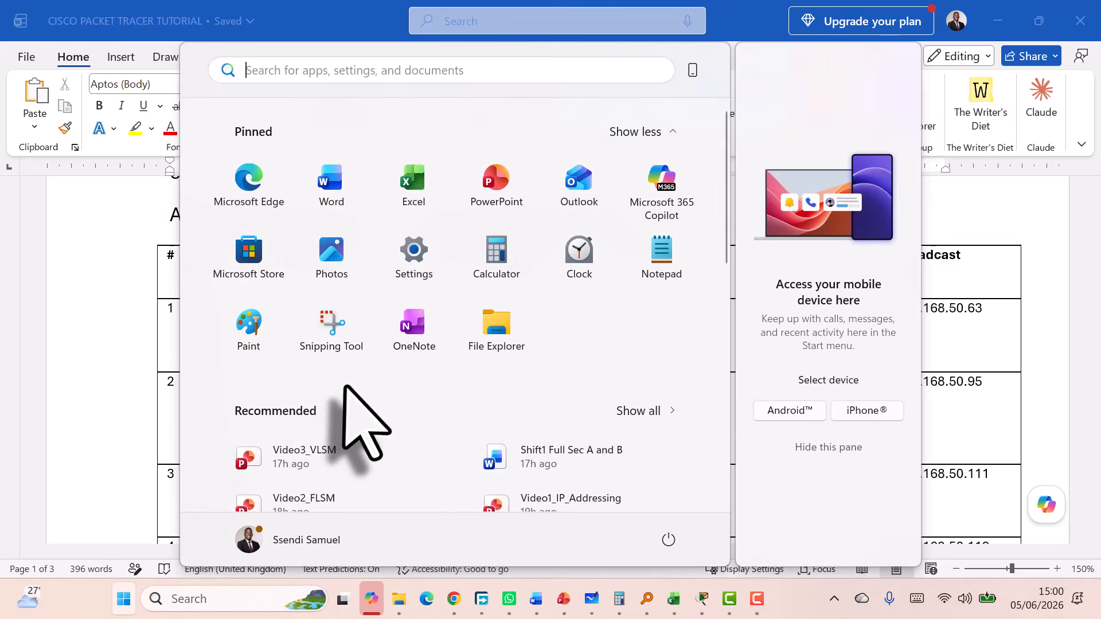
pyautogui.write('PACKE')
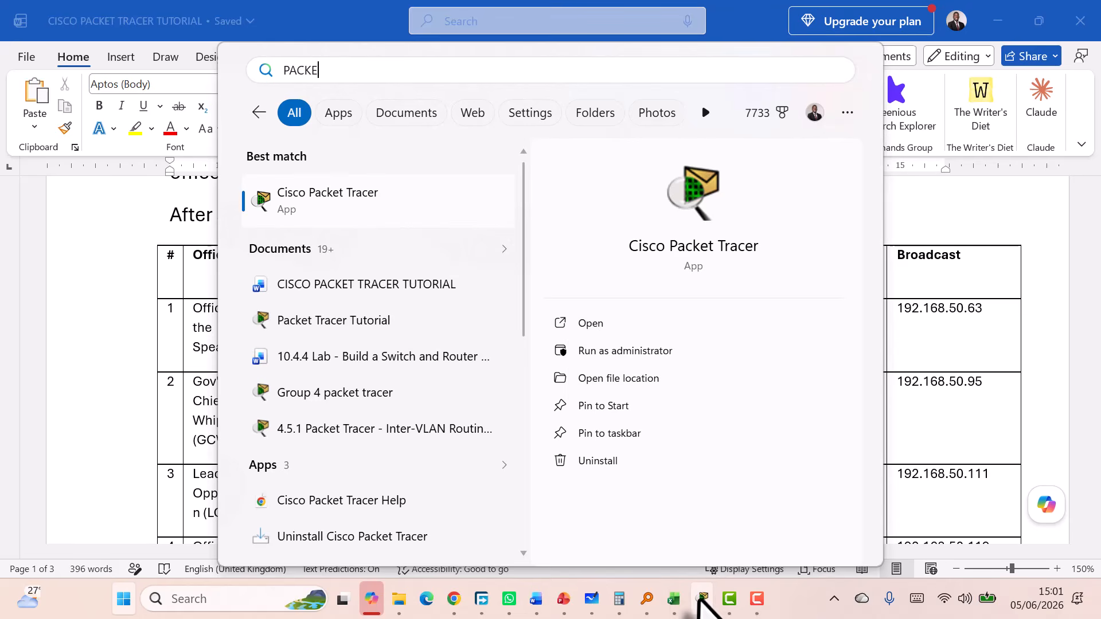
pyautogui.click(699, 599)
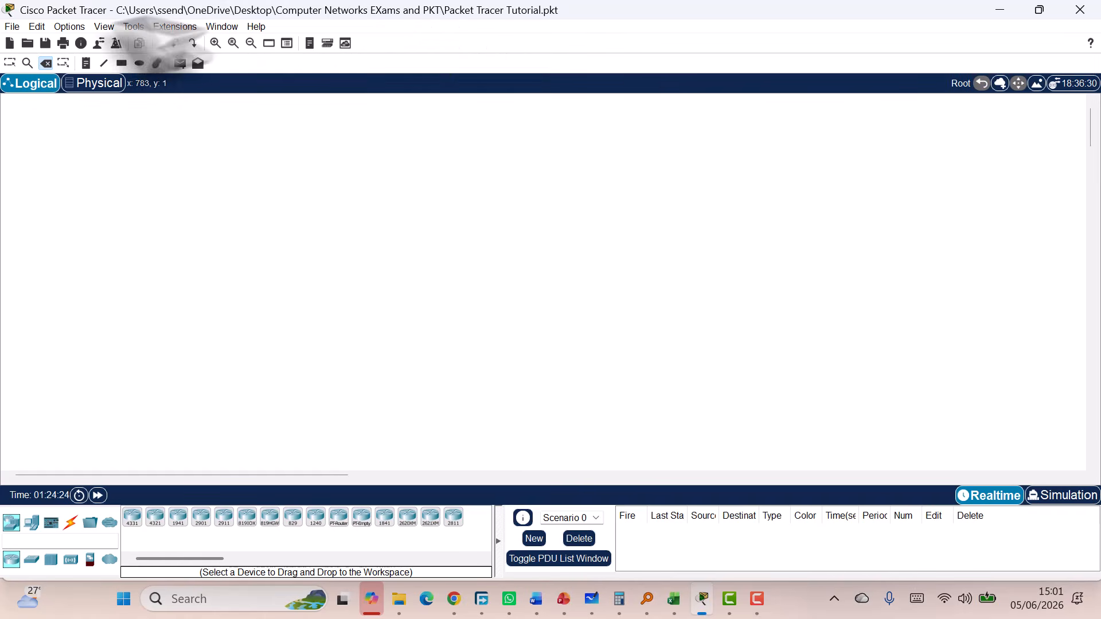
# Open Preferences from the Options menu and go to its Font settings
pyautogui.click(67, 27)
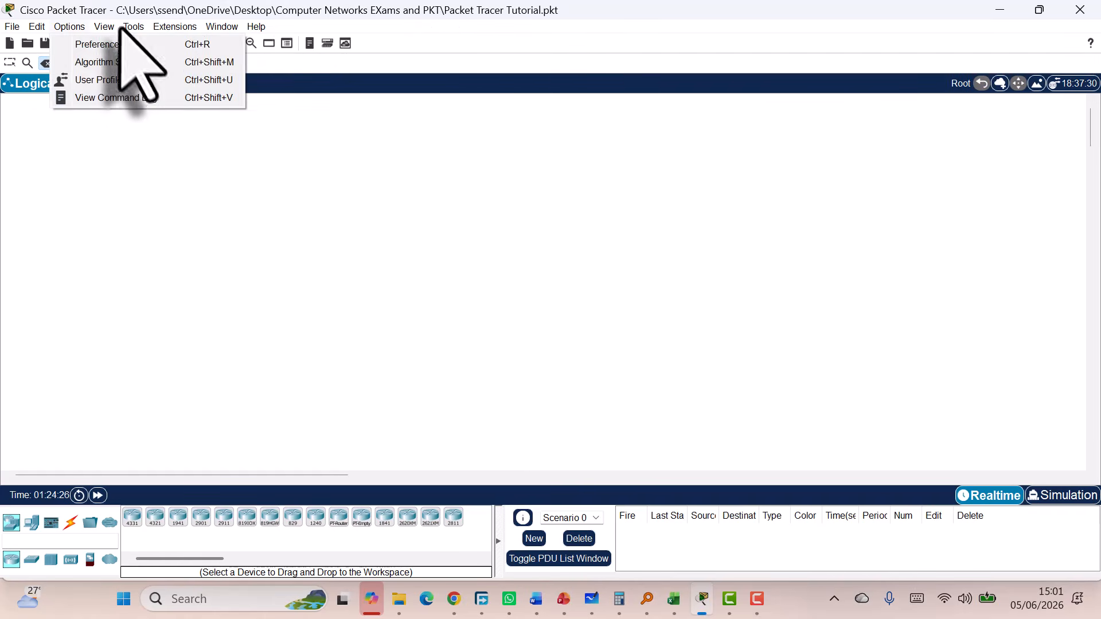
pyautogui.click(76, 45)
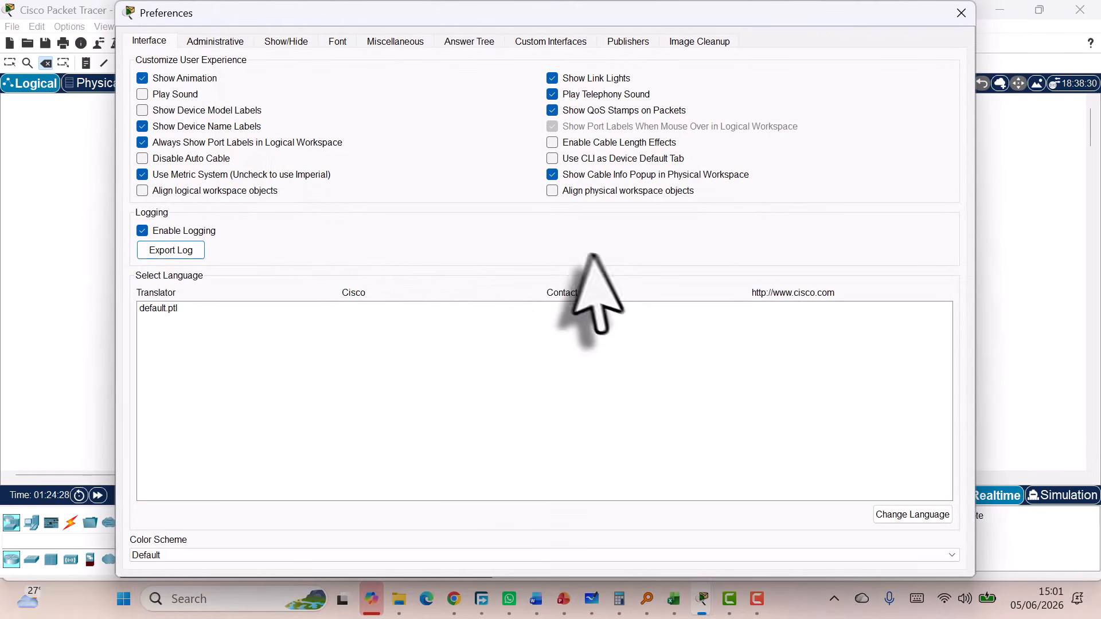
pyautogui.click(337, 41)
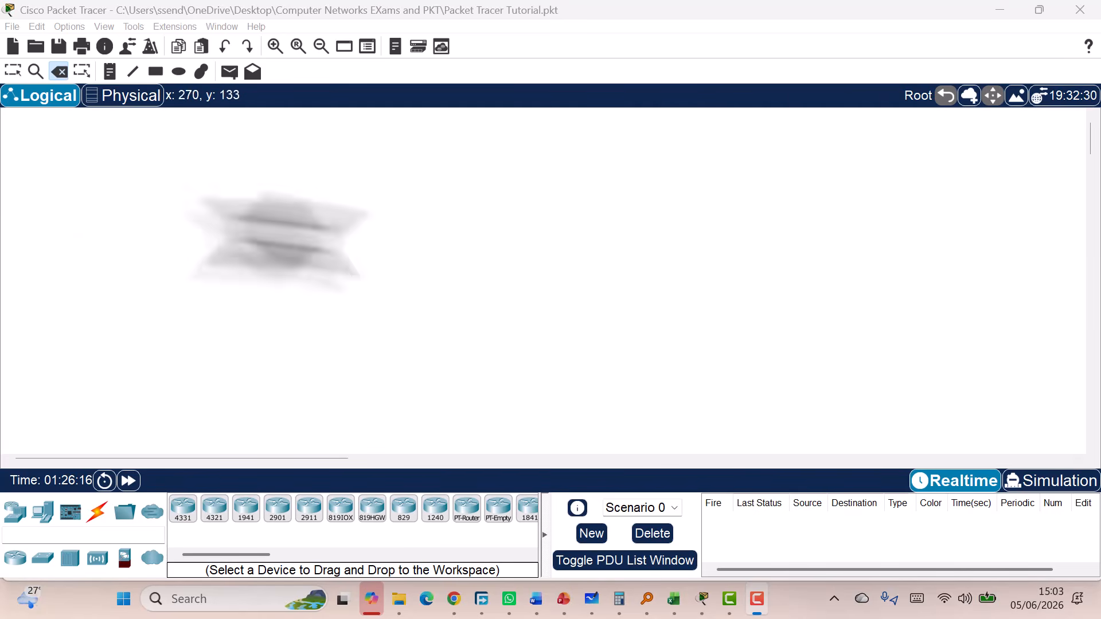
# Return to the Select tool for working in the workspace
pyautogui.click(13, 71)
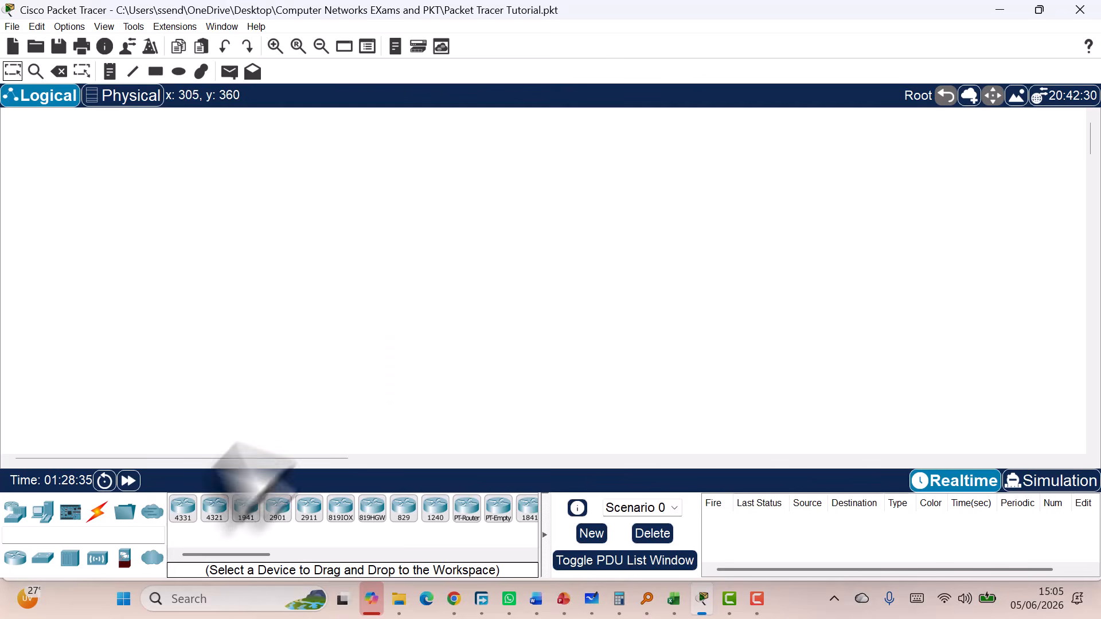
pyautogui.moveTo(184, 509); pyautogui.dragTo(251, 309)
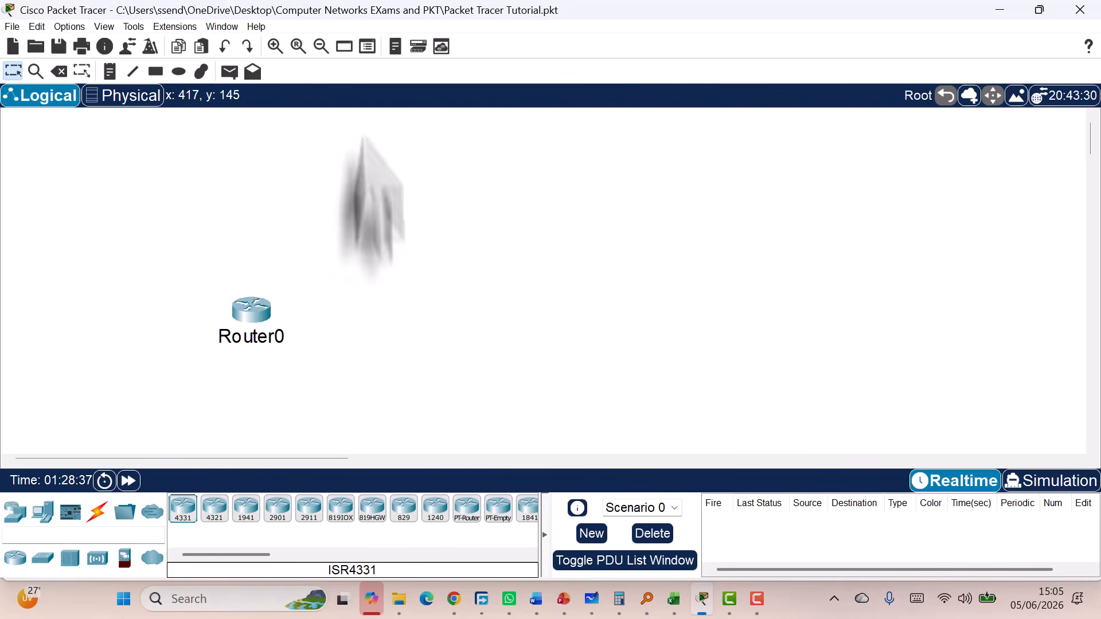
pyautogui.click(59, 71)
pyautogui.click(251, 310)
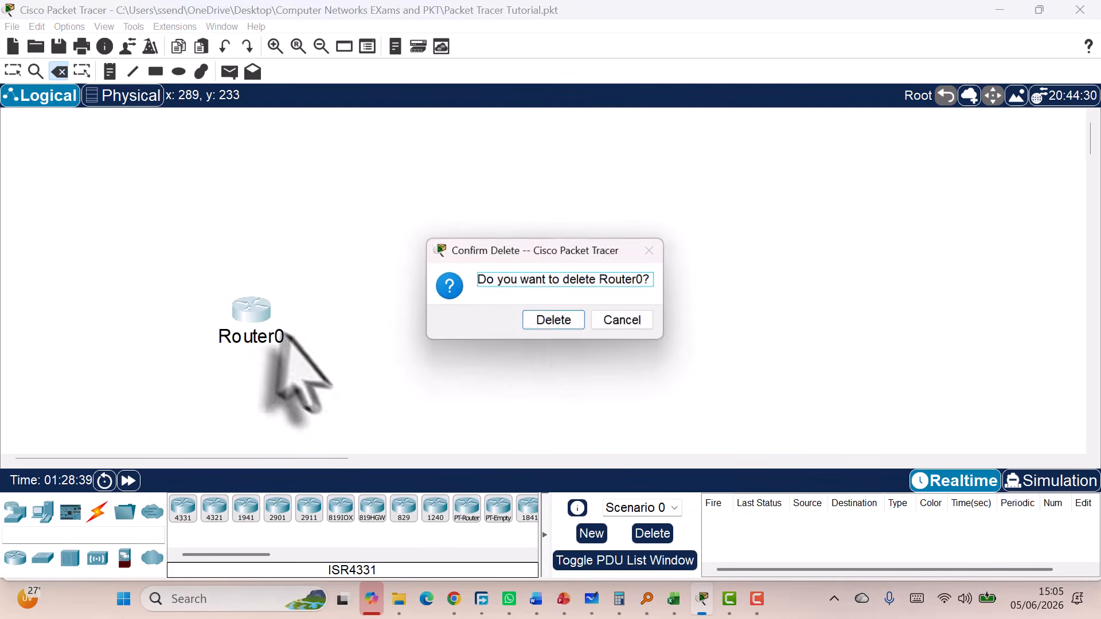
pyautogui.click(555, 325)
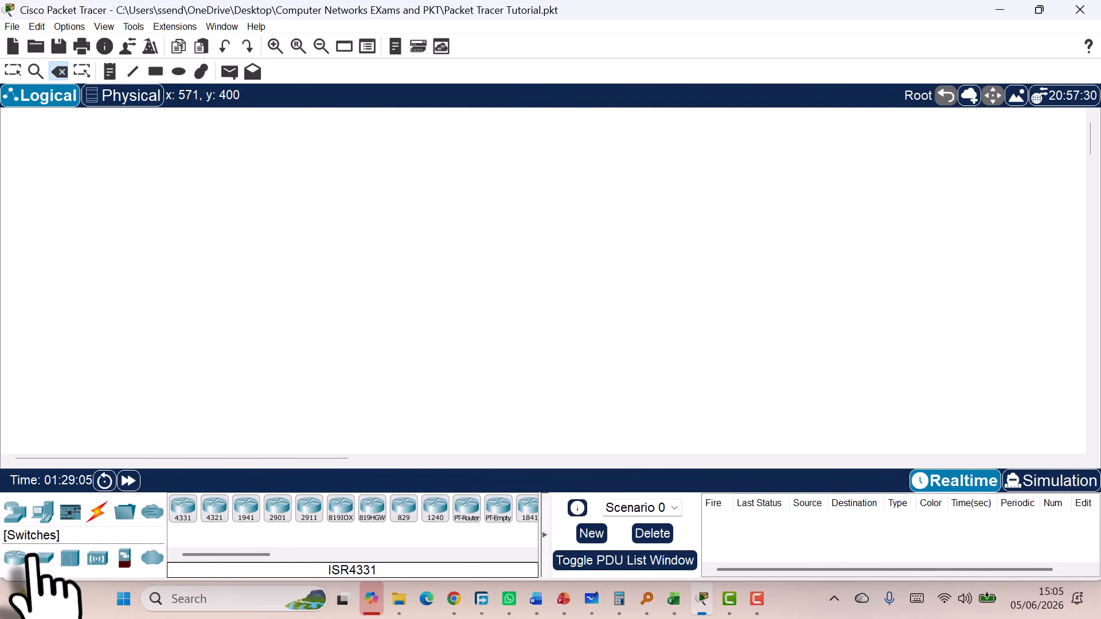
# Show the Connections cable types, then try the Select, Inspect and Place Note tools
pyautogui.click(19, 523)
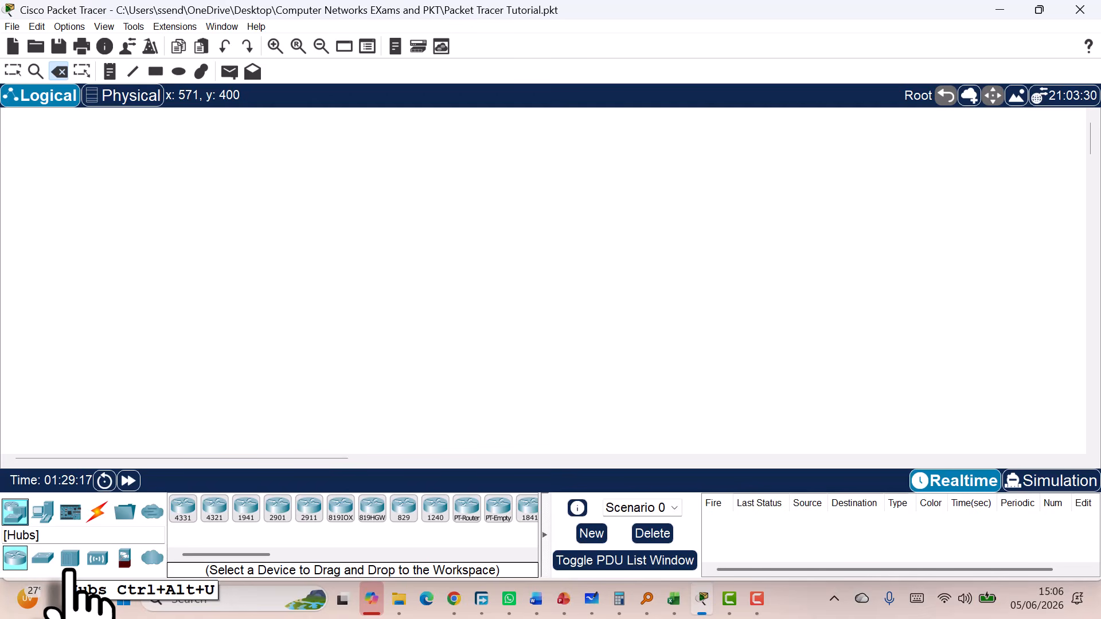
pyautogui.click(97, 512)
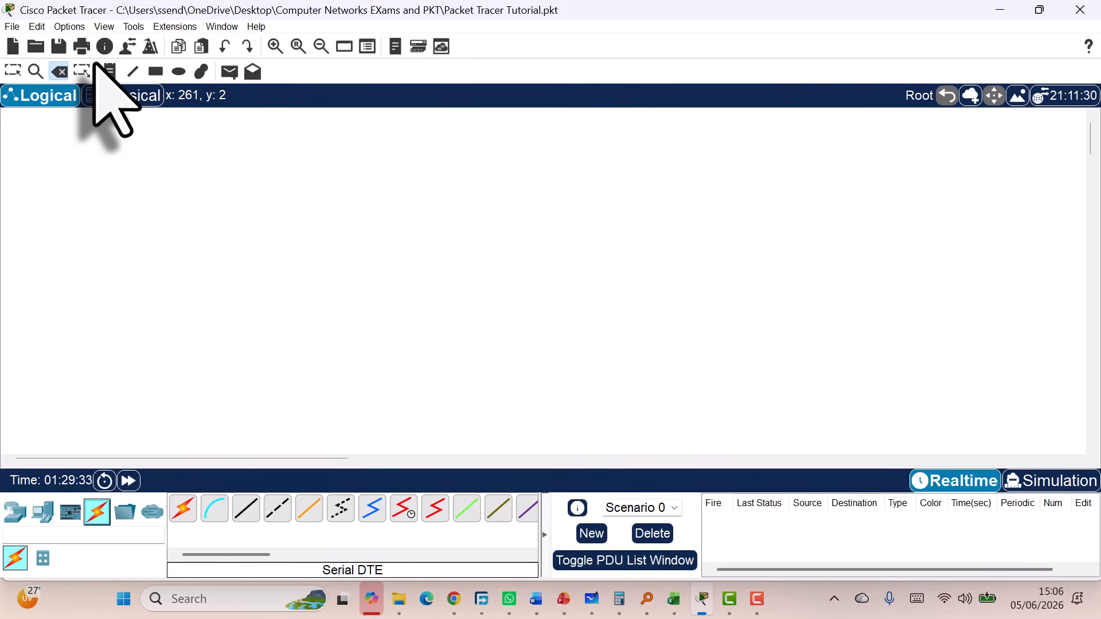
pyautogui.click(12, 72)
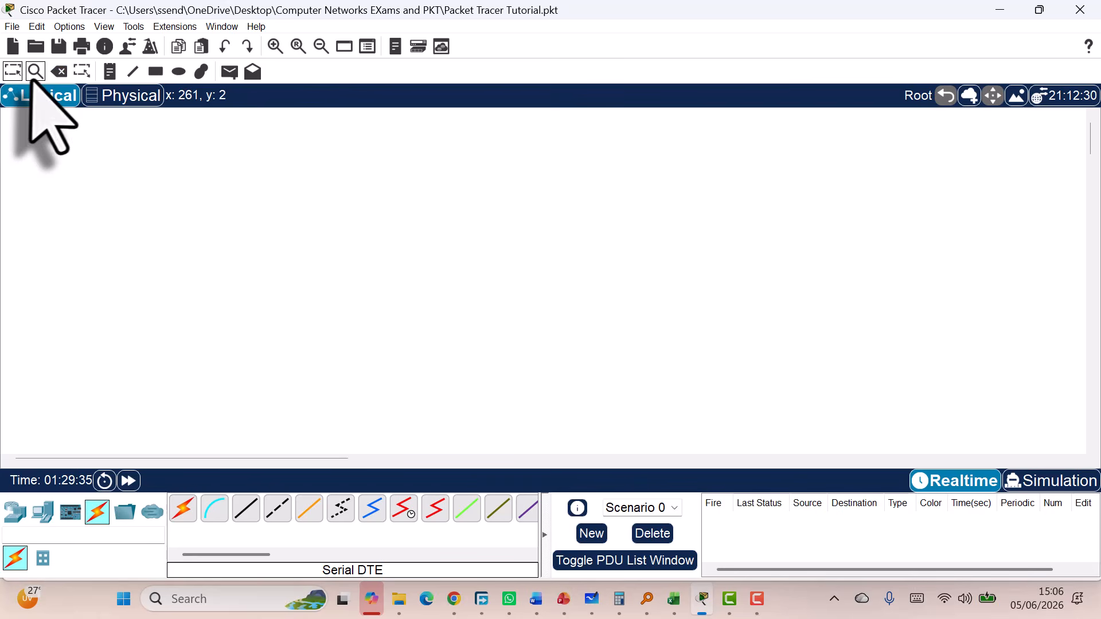
pyautogui.click(40, 74)
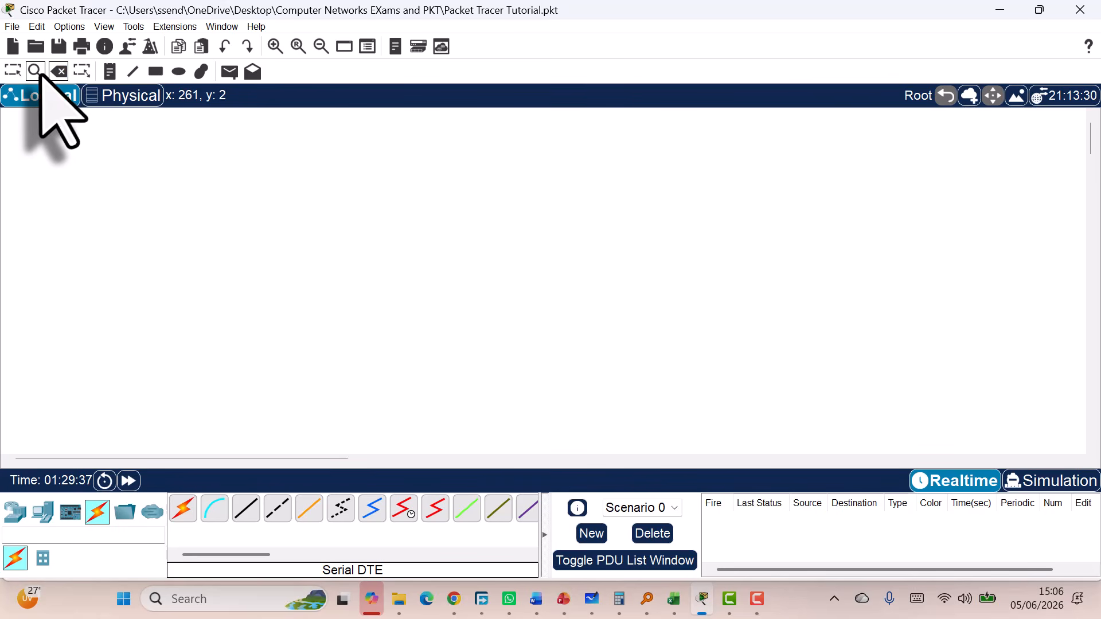
pyautogui.click(109, 72)
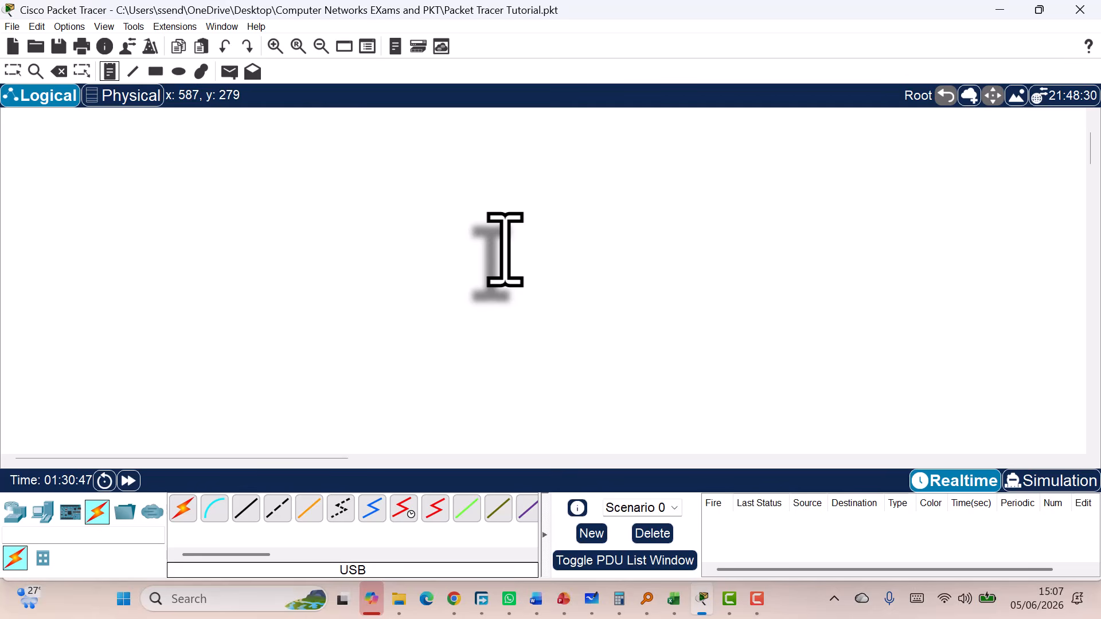
# Place two 2911 routers, Router1 and Router2, side by side and raise both slightly
pyautogui.click(42, 511)
pyautogui.click(17, 512)
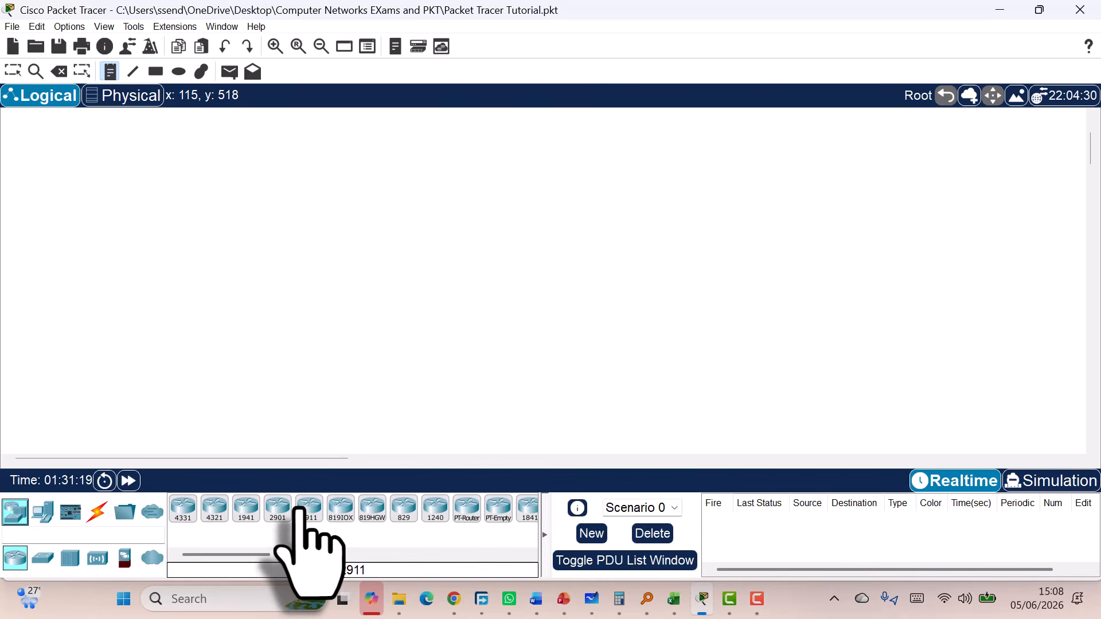
pyautogui.moveTo(309, 511); pyautogui.dragTo(286, 283)
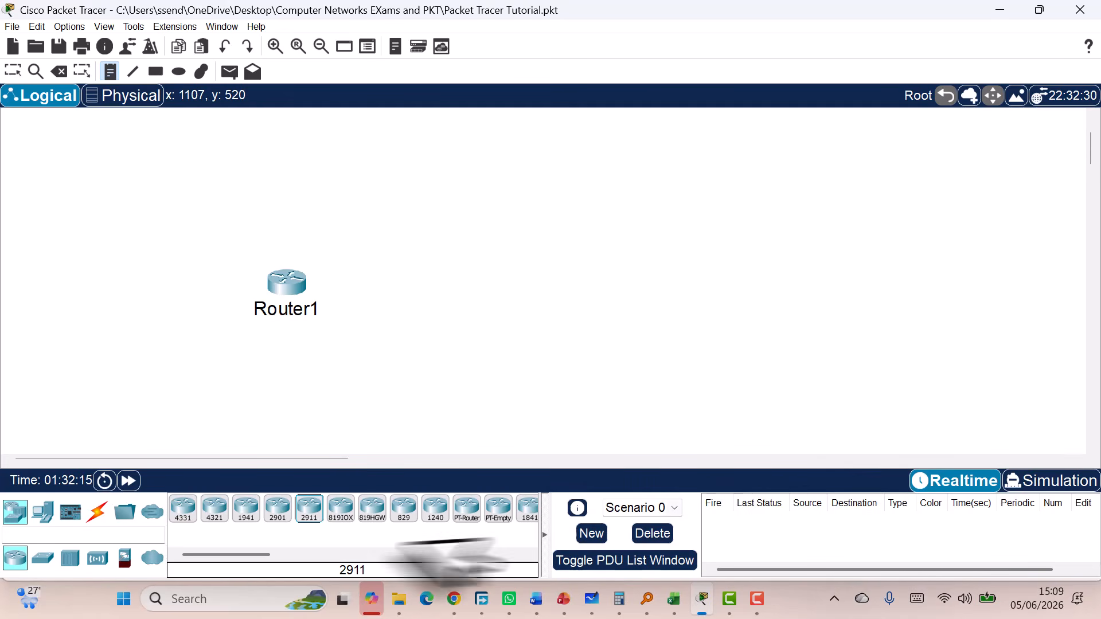
pyautogui.moveTo(306, 514); pyautogui.dragTo(477, 279)
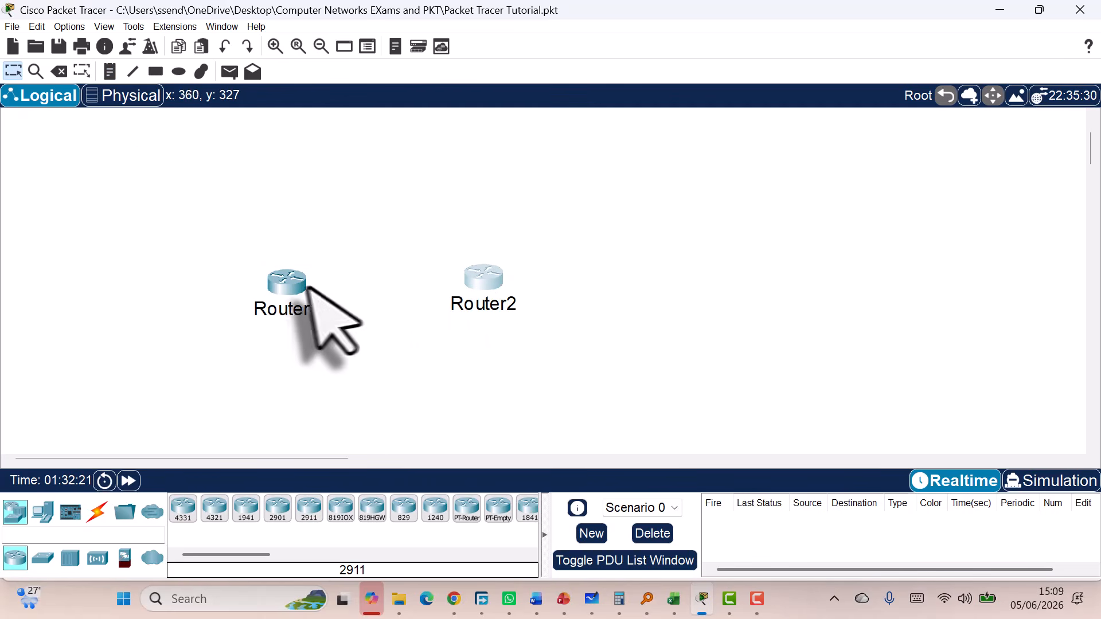
pyautogui.moveTo(309, 284); pyautogui.dragTo(328, 262)
pyautogui.moveTo(476, 277); pyautogui.dragTo(484, 253)
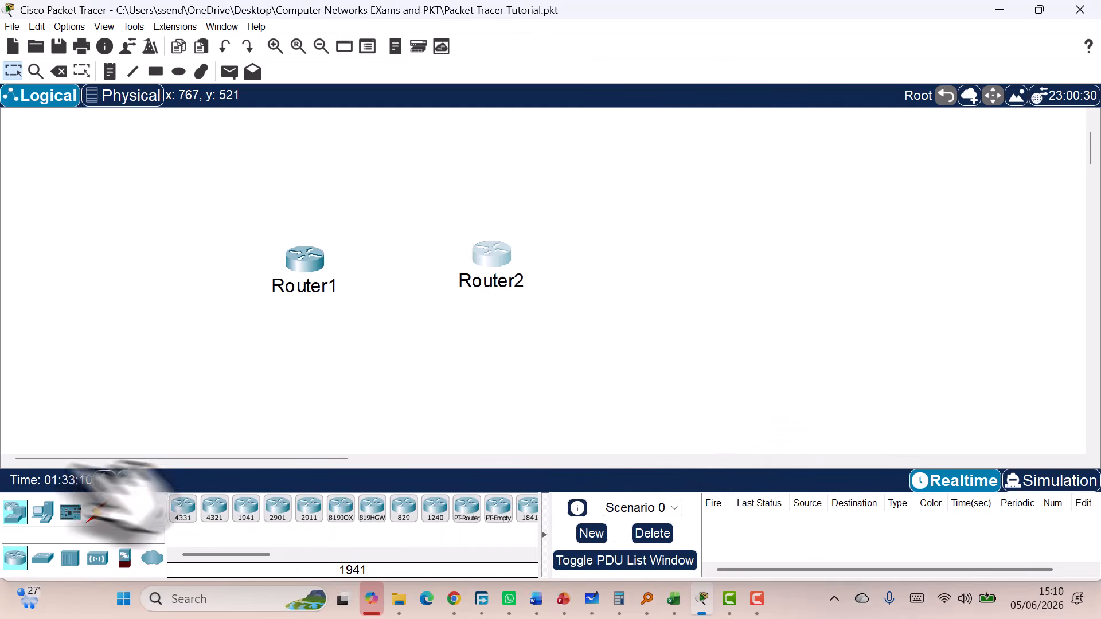
# Place 2960 switches Switch0–Switch3 at upper left, lower left, upper right and lower right
pyautogui.click(43, 557)
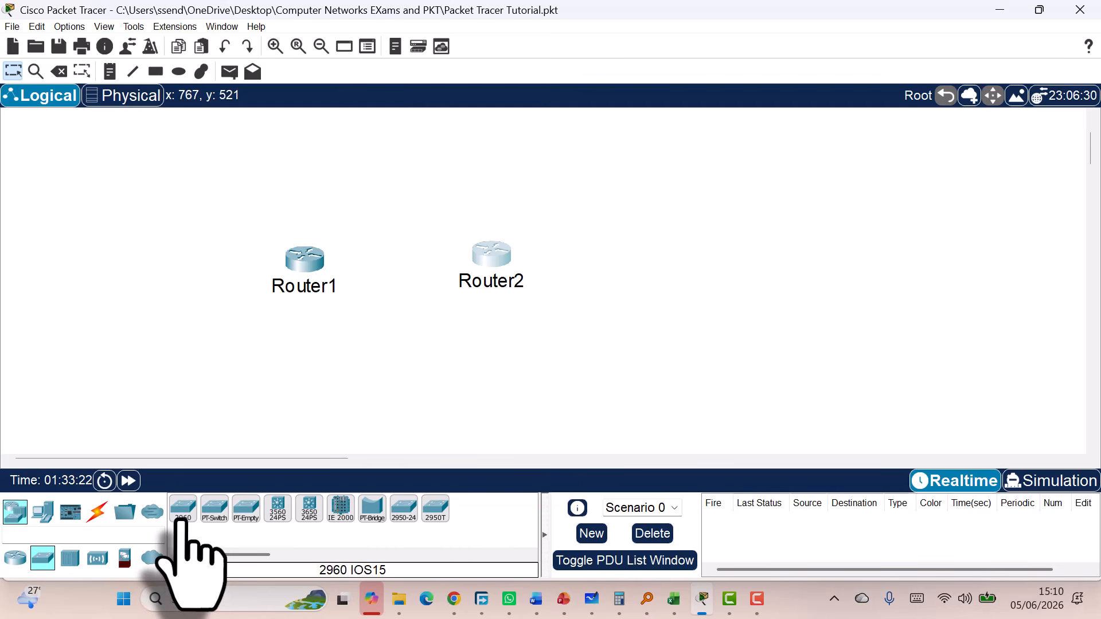
pyautogui.moveTo(183, 512); pyautogui.dragTo(152, 179)
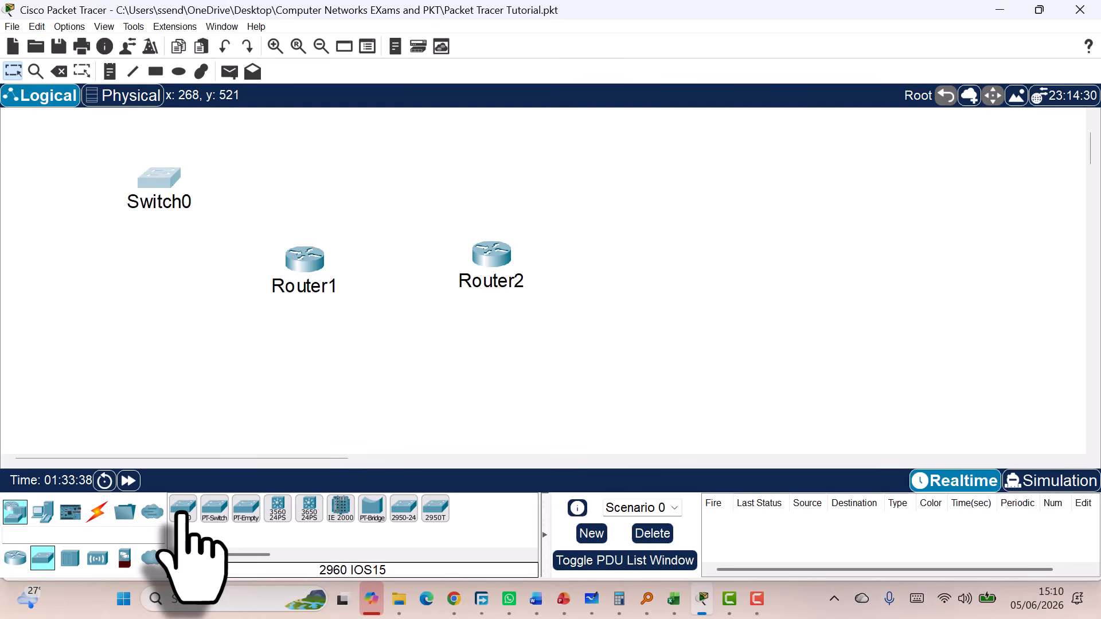
pyautogui.moveTo(185, 510); pyautogui.dragTo(148, 383)
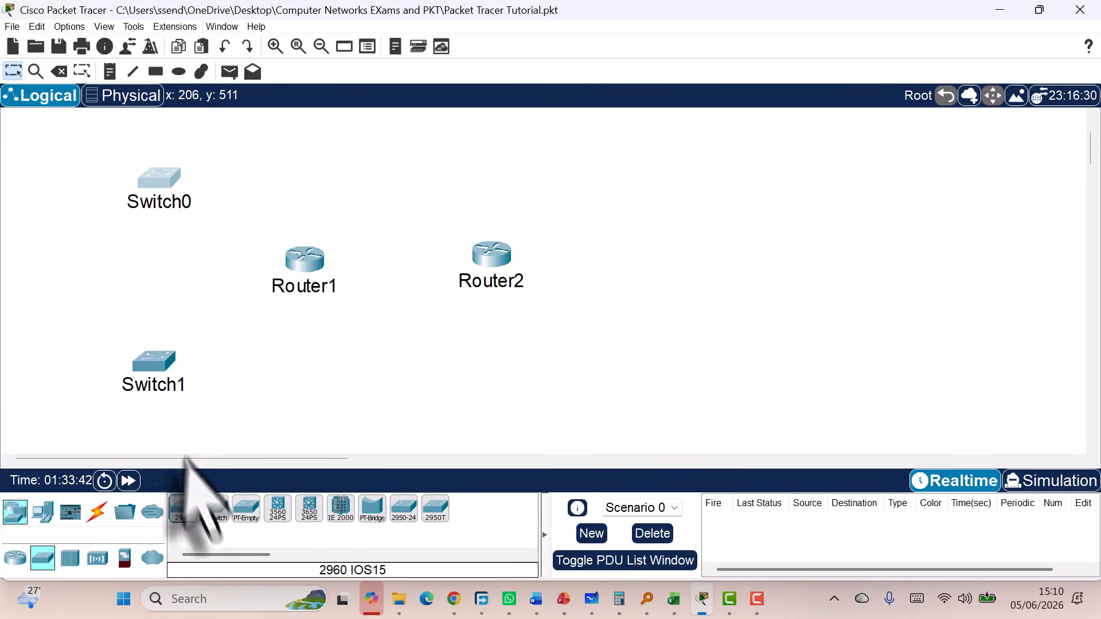
pyautogui.moveTo(184, 509); pyautogui.dragTo(598, 175)
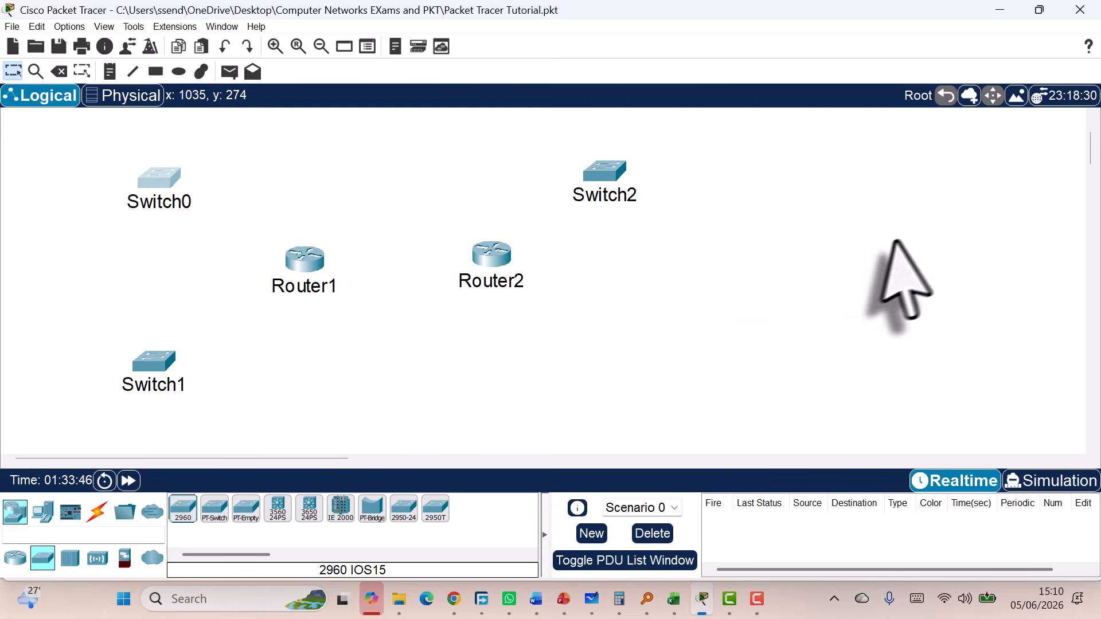
pyautogui.moveTo(192, 513); pyautogui.dragTo(616, 370)
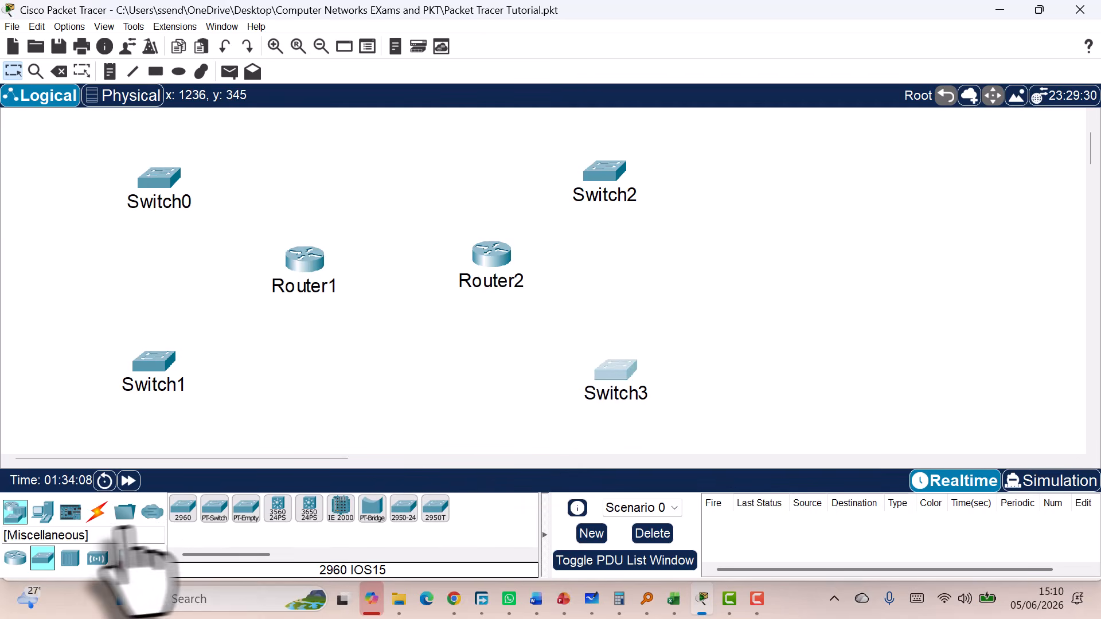
# Place PCs PC0–PC6 on the left and right sides next to the switches
pyautogui.click(43, 512)
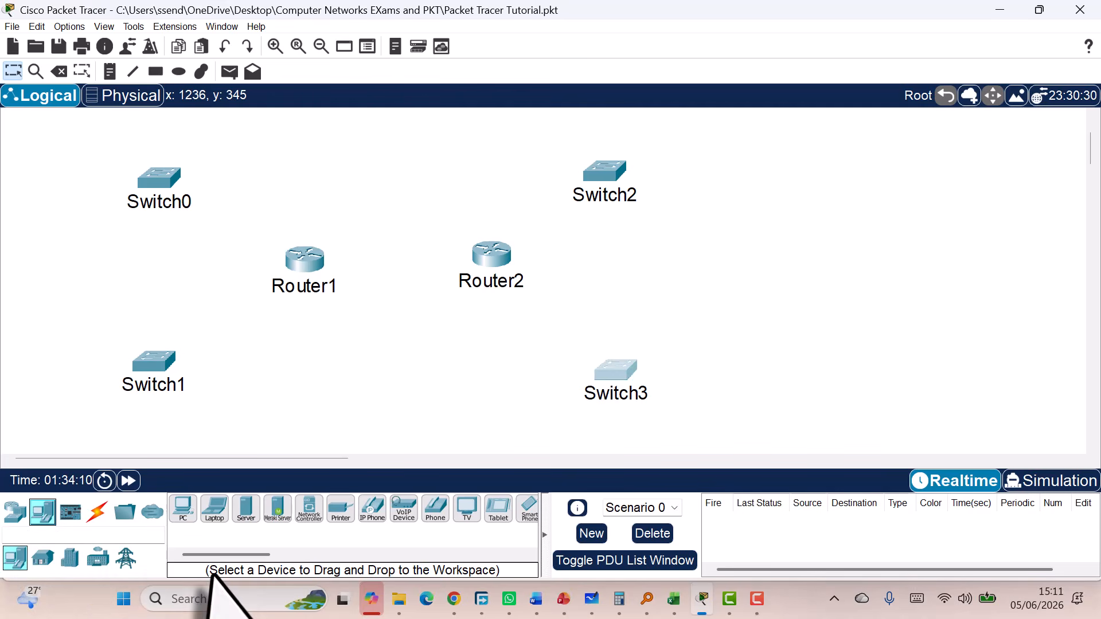
pyautogui.moveTo(183, 509); pyautogui.dragTo(61, 142)
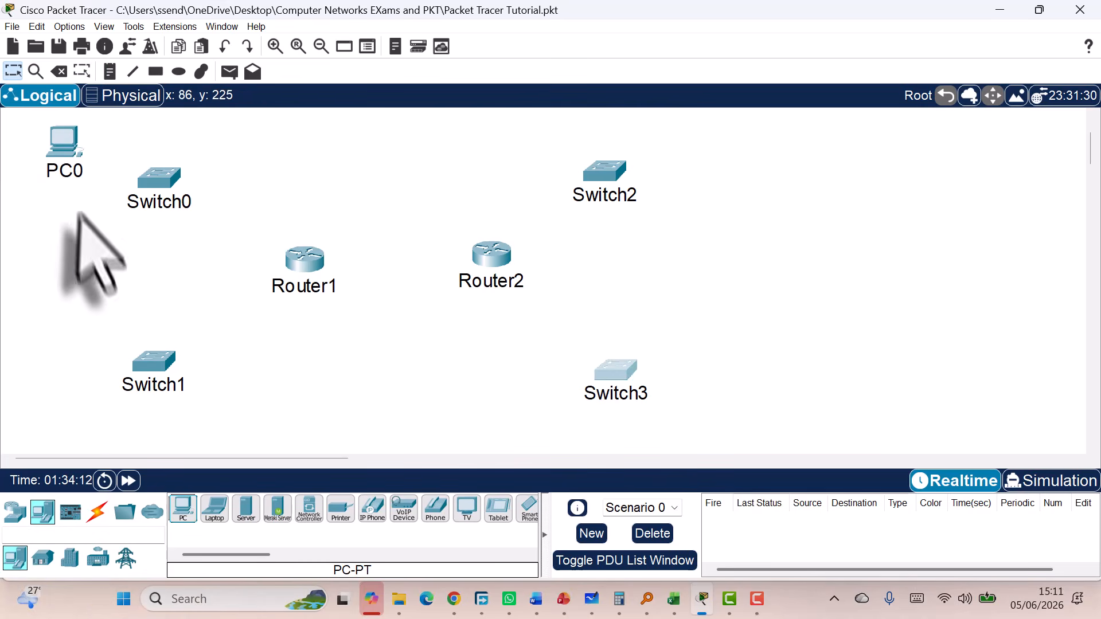
pyautogui.moveTo(183, 508); pyautogui.dragTo(205, 354)
pyautogui.moveTo(184, 508); pyautogui.dragTo(117, 414)
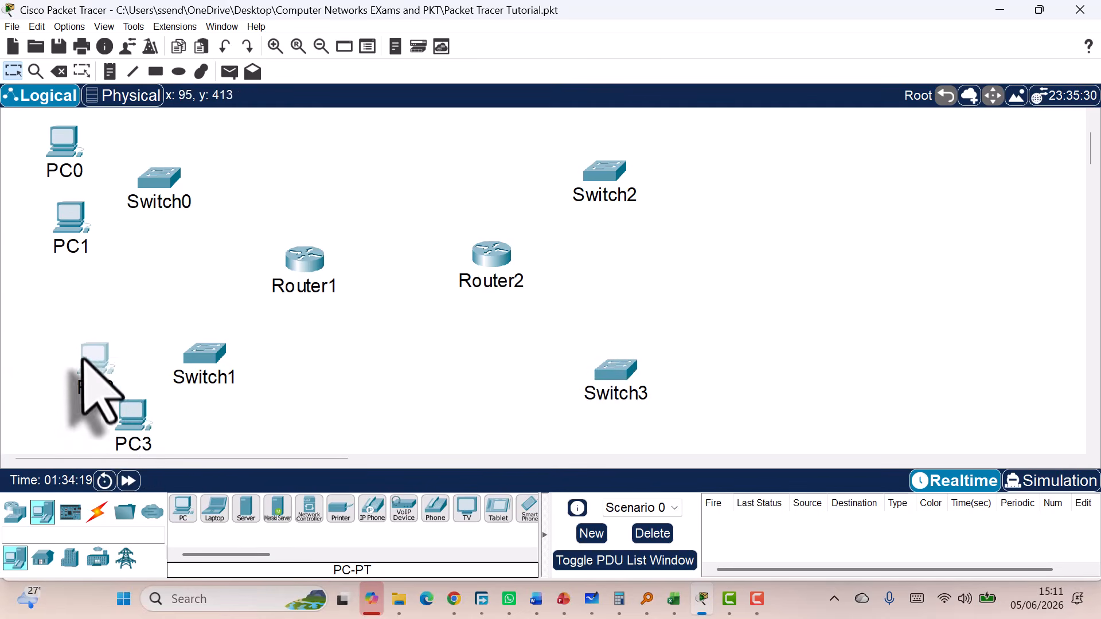
pyautogui.moveTo(84, 360); pyautogui.dragTo(87, 341)
pyautogui.moveTo(184, 511); pyautogui.dragTo(695, 146)
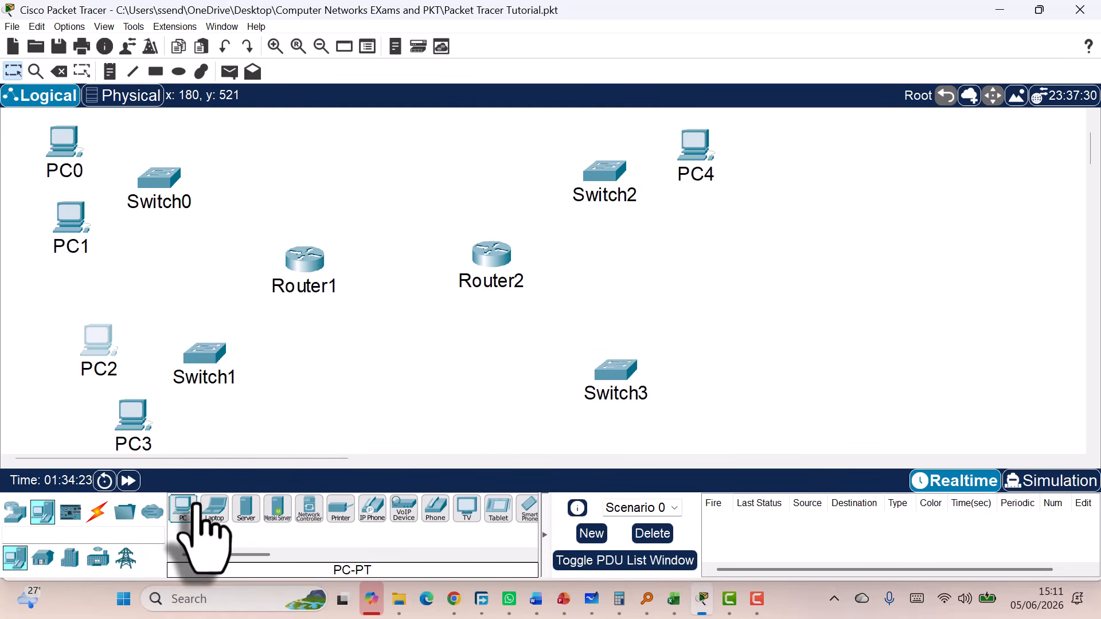
pyautogui.moveTo(183, 508); pyautogui.dragTo(704, 274)
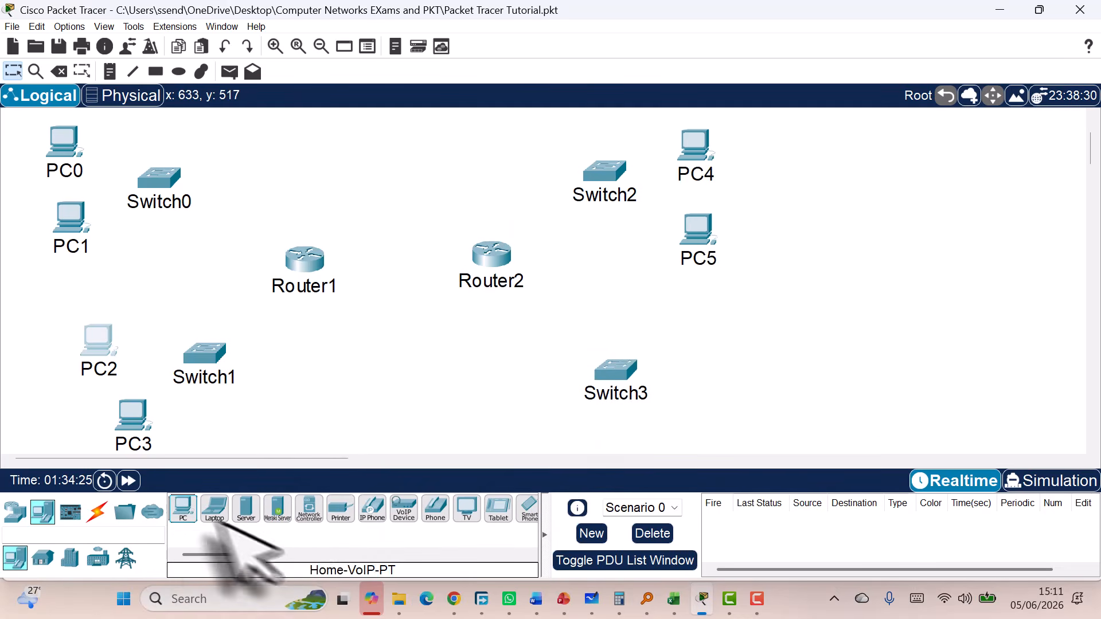
pyautogui.moveTo(184, 509); pyautogui.dragTo(736, 347)
# Tidy the layout, nudging PC4 and PC5 and moving the four switches nearer their PCs
pyautogui.moveTo(698, 224); pyautogui.dragTo(696, 209)
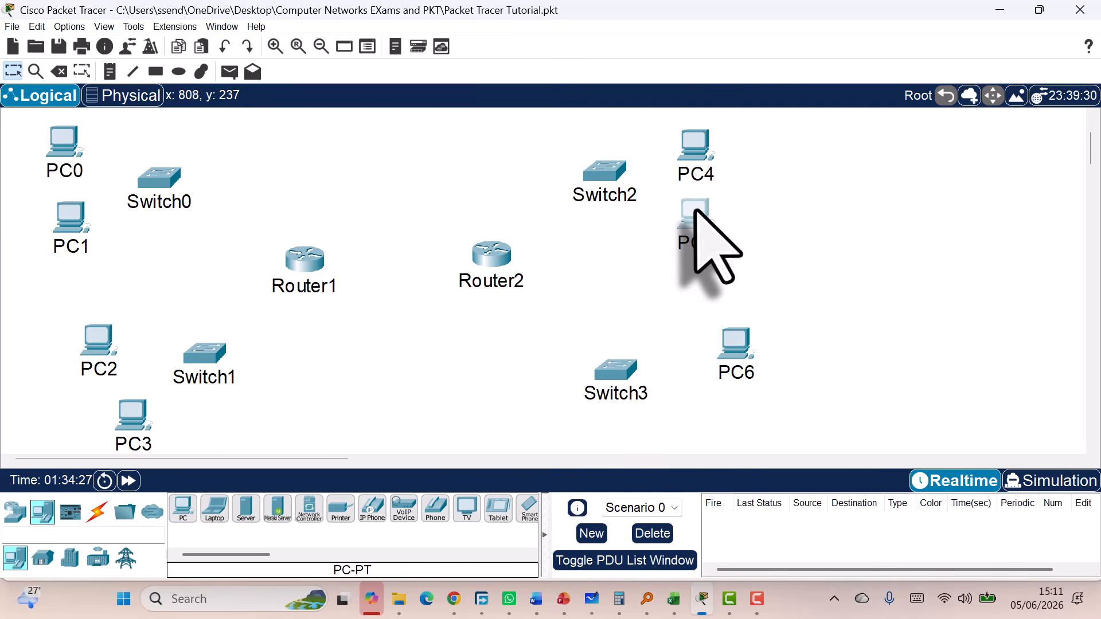
pyautogui.moveTo(694, 155); pyautogui.dragTo(695, 149)
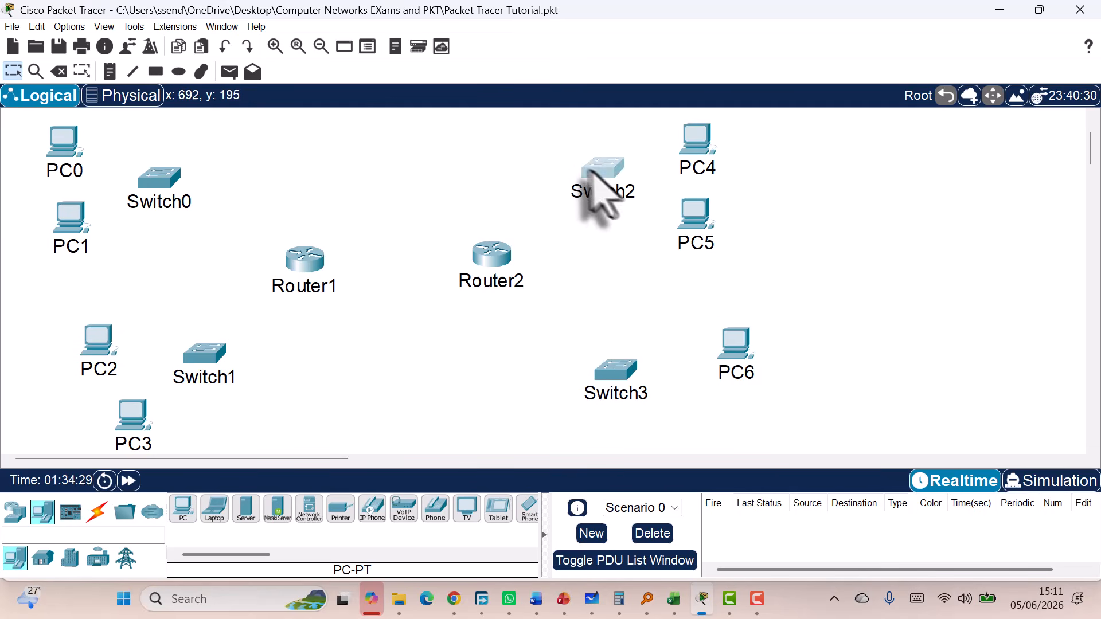
pyautogui.moveTo(591, 171); pyautogui.dragTo(543, 158)
pyautogui.moveTo(697, 132); pyautogui.dragTo(692, 128)
pyautogui.moveTo(691, 212); pyautogui.dragTo(684, 212)
pyautogui.moveTo(596, 381); pyautogui.dragTo(535, 391)
pyautogui.moveTo(192, 363); pyautogui.dragTo(224, 381)
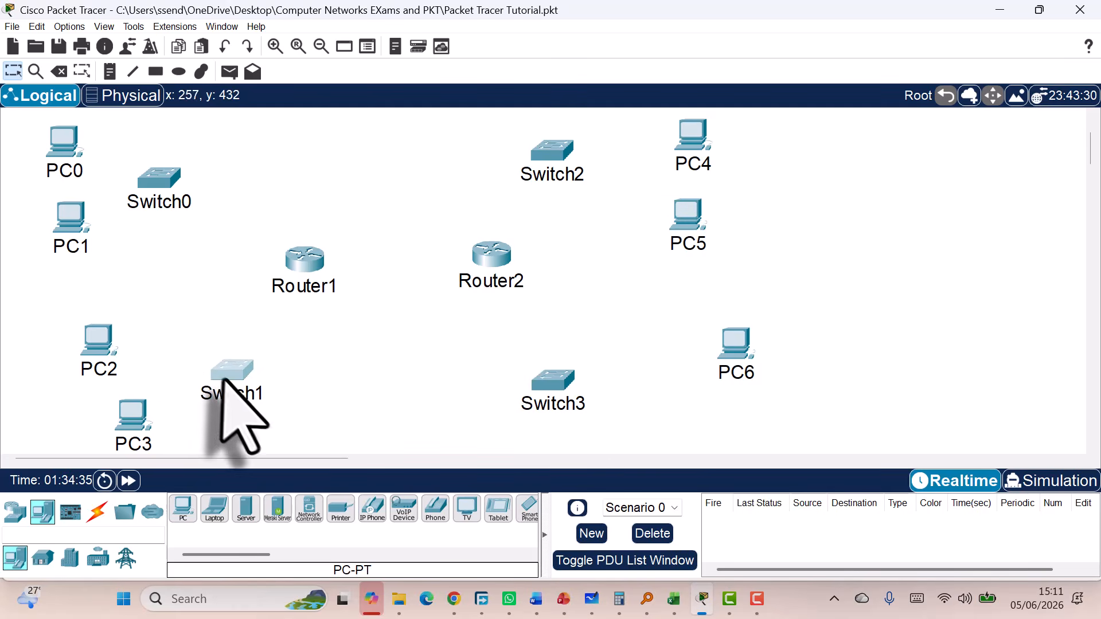
pyautogui.click(177, 173)
pyautogui.moveTo(178, 173); pyautogui.dragTo(209, 149)
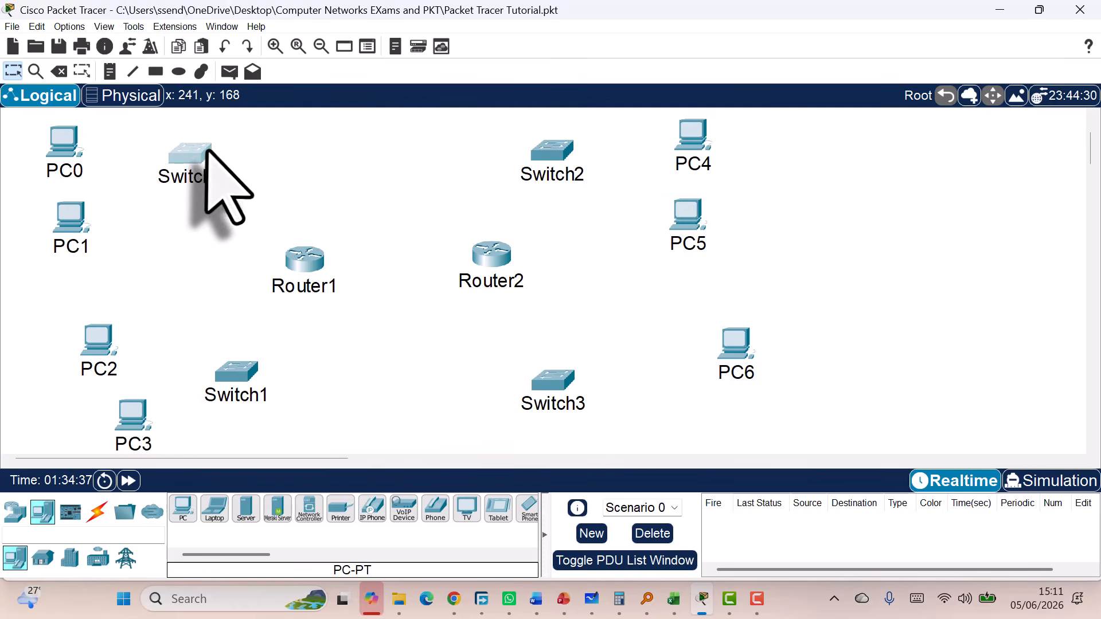
# Shift PC6 slightly left and add PC7 below it
pyautogui.click(721, 342)
pyautogui.click(726, 342)
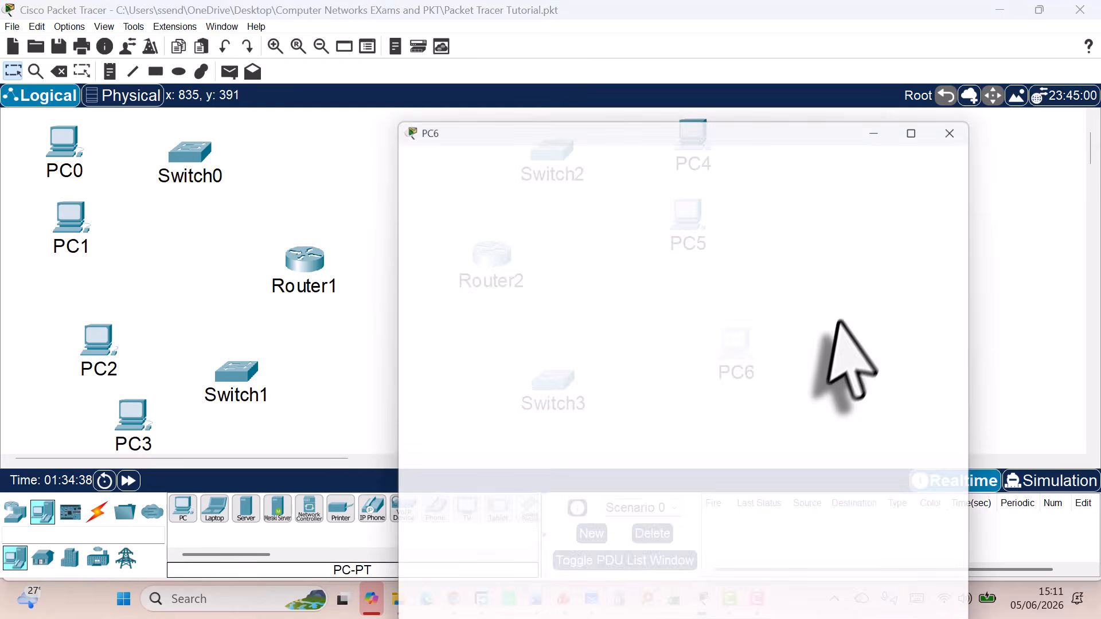
pyautogui.click(975, 13)
pyautogui.moveTo(739, 343); pyautogui.dragTo(696, 336)
pyautogui.moveTo(185, 509); pyautogui.dragTo(693, 416)
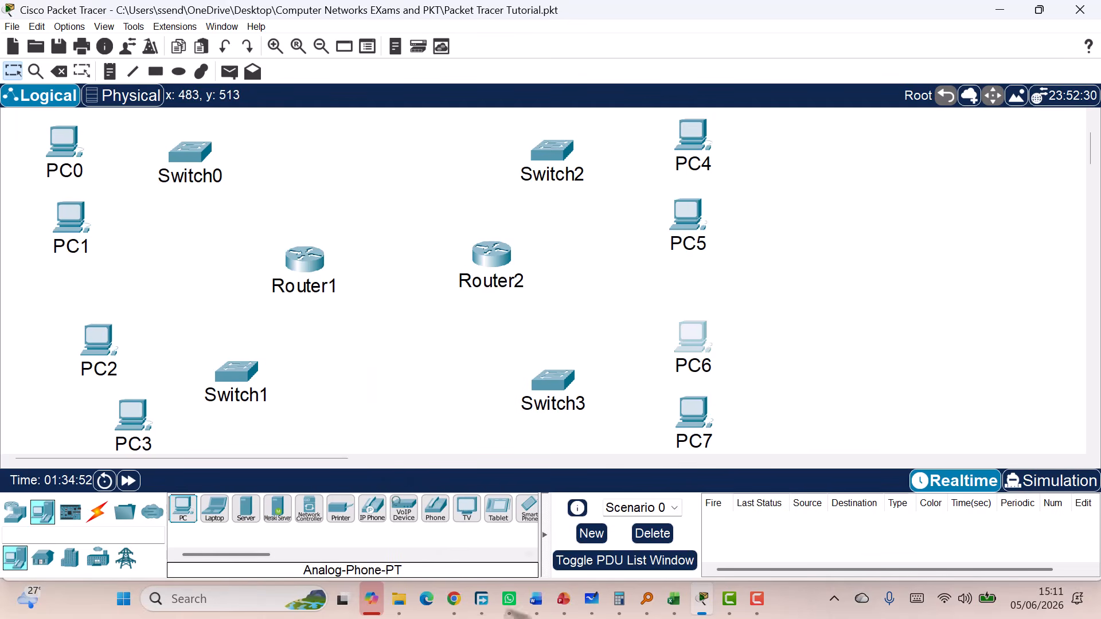
# Bring the Word tutorial forward and highlight UG-R1 in the first topology bullet
pyautogui.moveTo(535, 607)
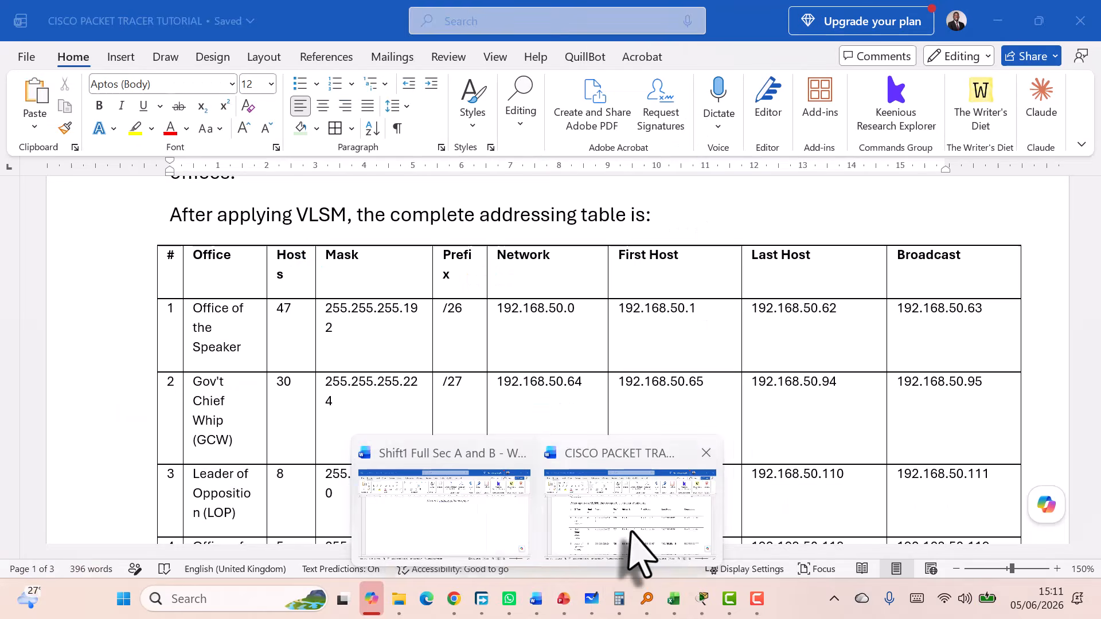
pyautogui.click(631, 539)
pyautogui.scroll(-3, 528, 390)
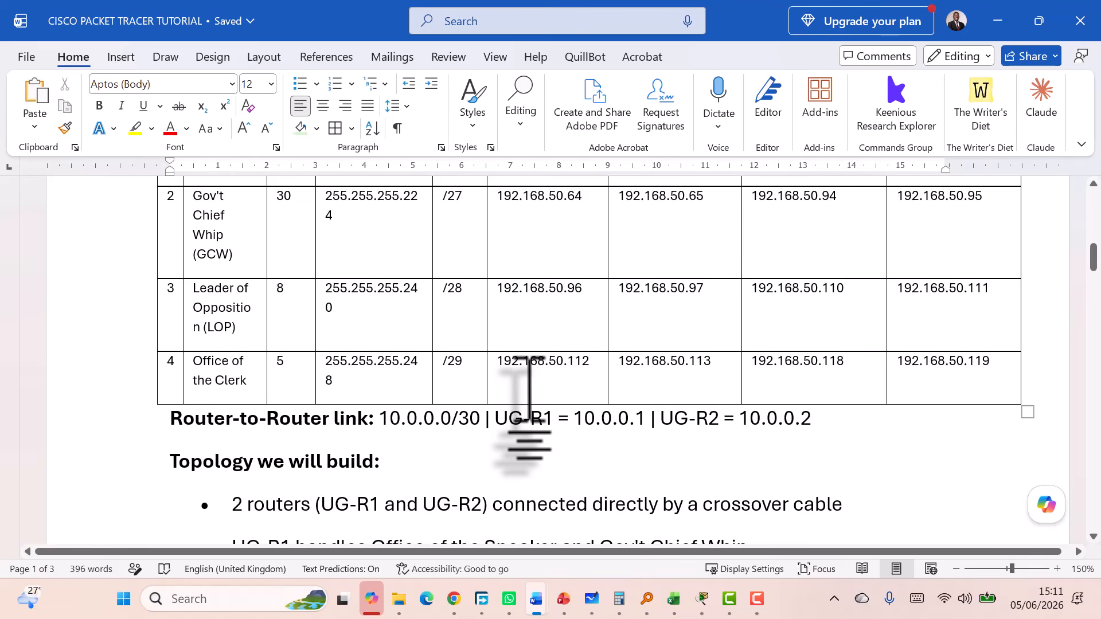
pyautogui.scroll(-5, 528, 390)
pyautogui.scroll(1, 528, 395)
pyautogui.scroll(2, 528, 396)
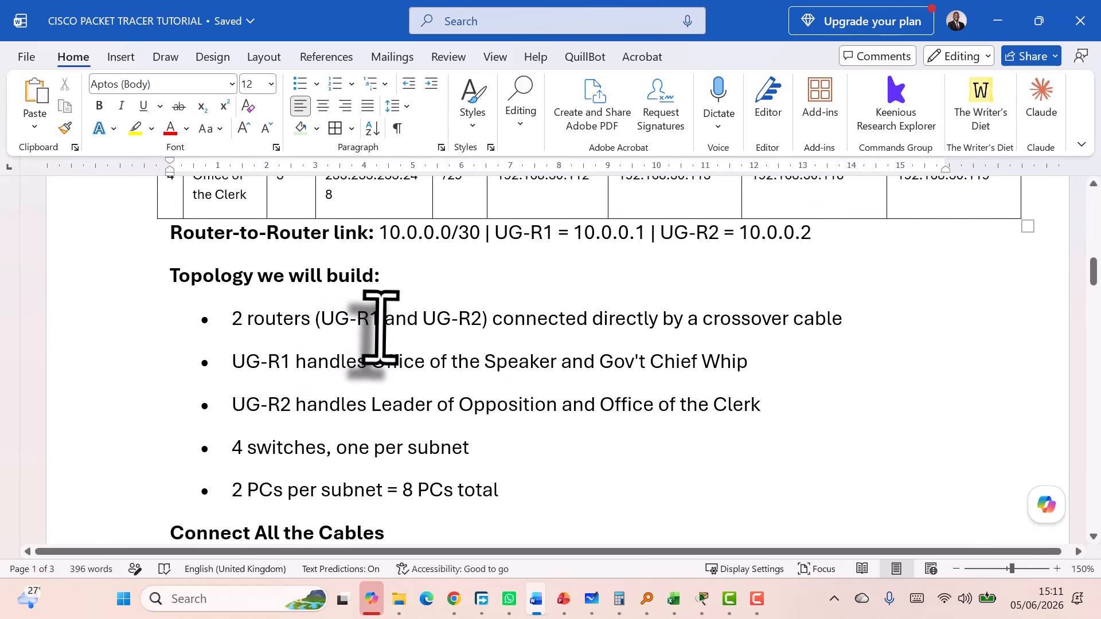
pyautogui.moveTo(379, 320); pyautogui.dragTo(321, 324)
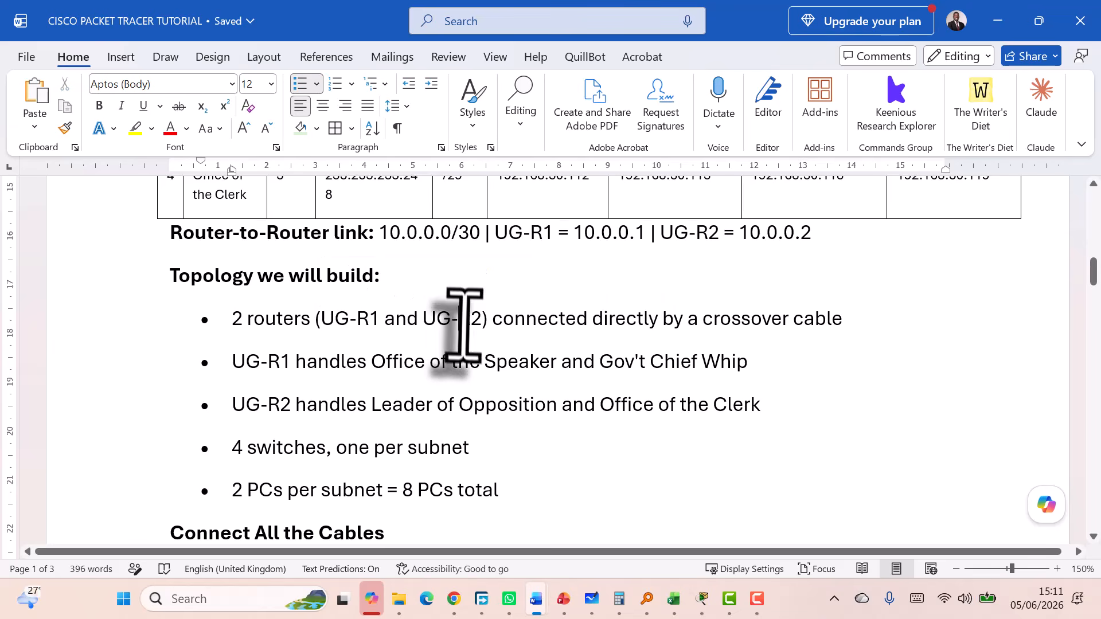
# Scroll through the cabling tables, then restore down Word to reveal Packet Tracer
pyautogui.scroll(-8, 430, 386)
pyautogui.scroll(-1, 432, 388)
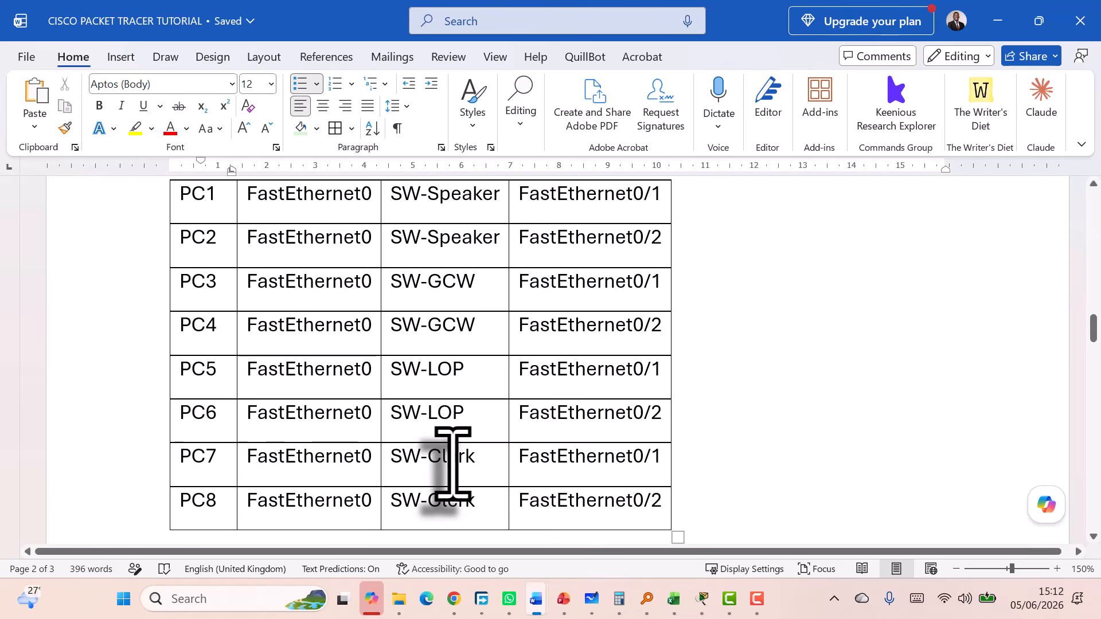
pyautogui.scroll(-6, 453, 464)
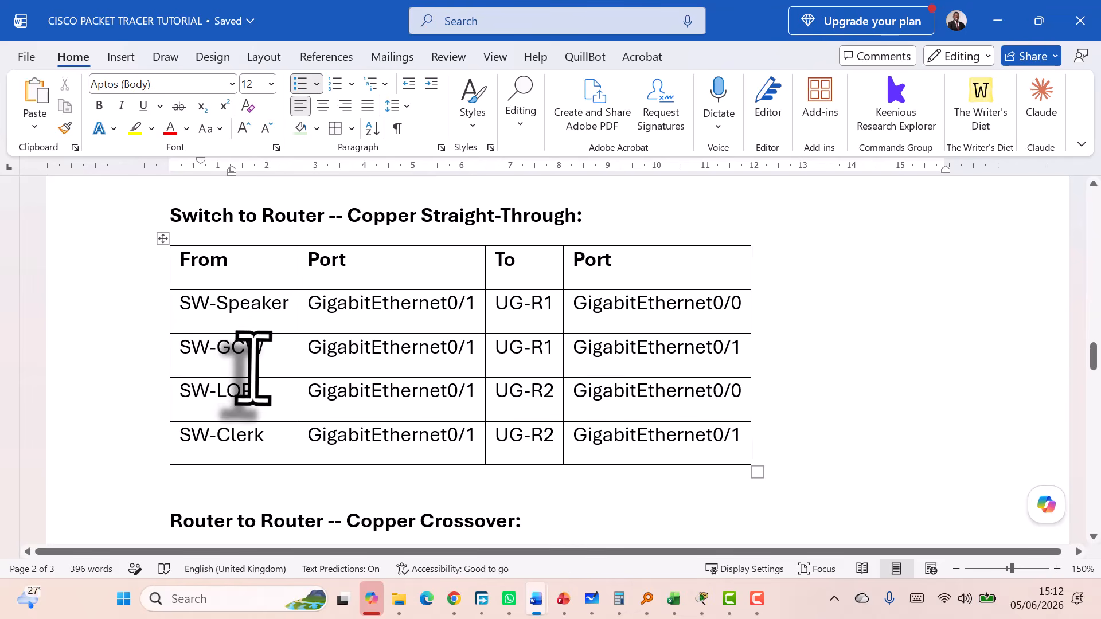
pyautogui.scroll(12, 546, 430)
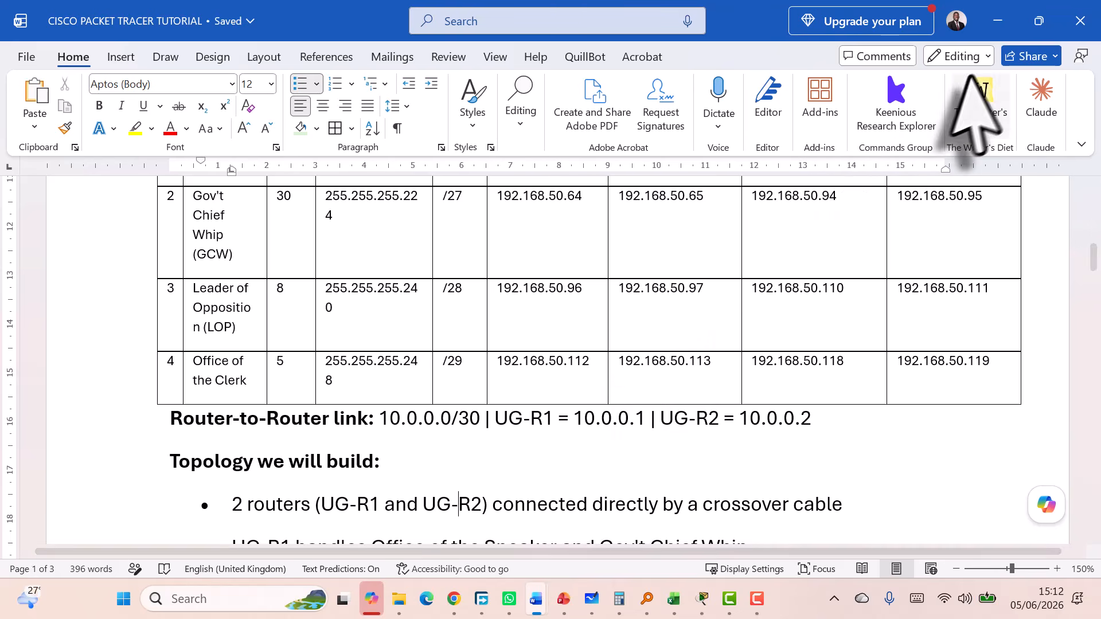
pyautogui.click(1039, 21)
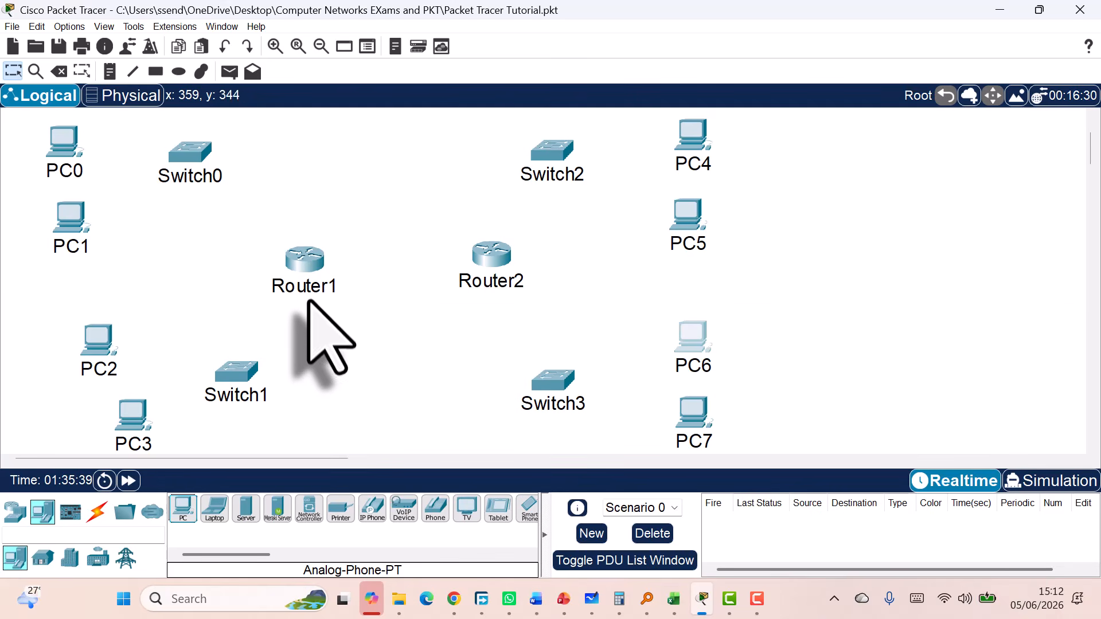
# Open Router1's device window, after briefly starting and cancelling a label edit
pyautogui.moveTo(308, 295)
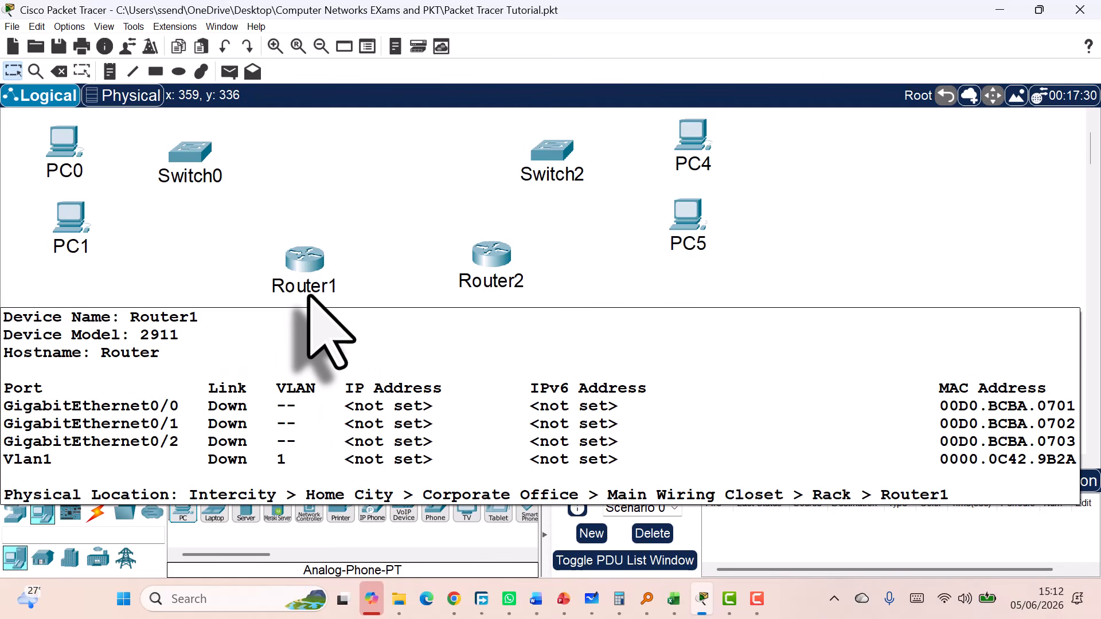
pyautogui.click(308, 290)
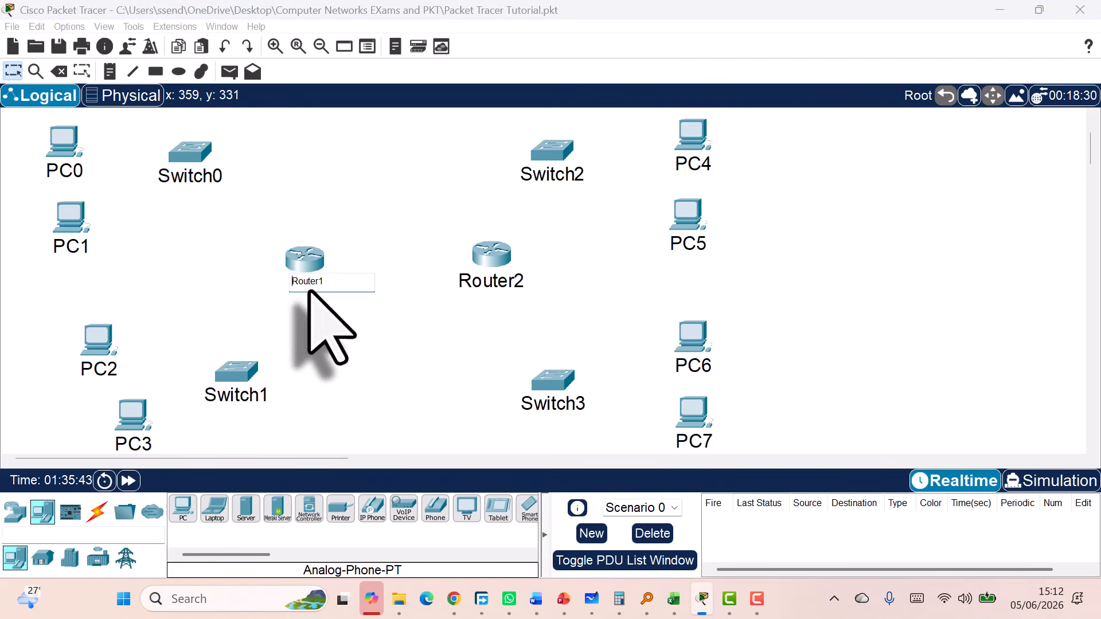
pyautogui.click(328, 331)
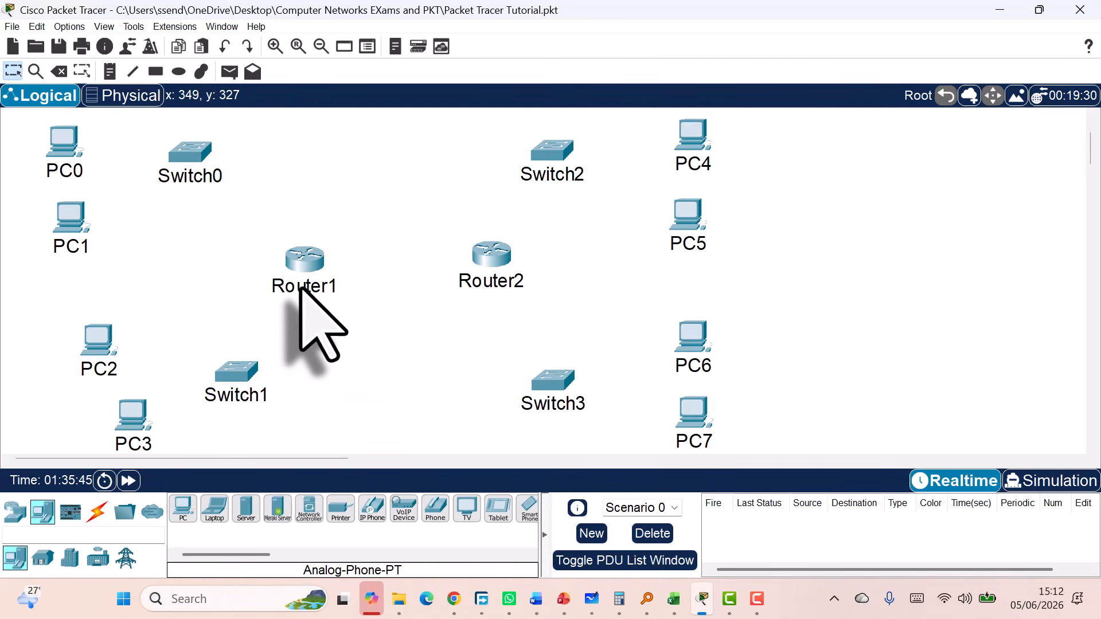
pyautogui.click(304, 261)
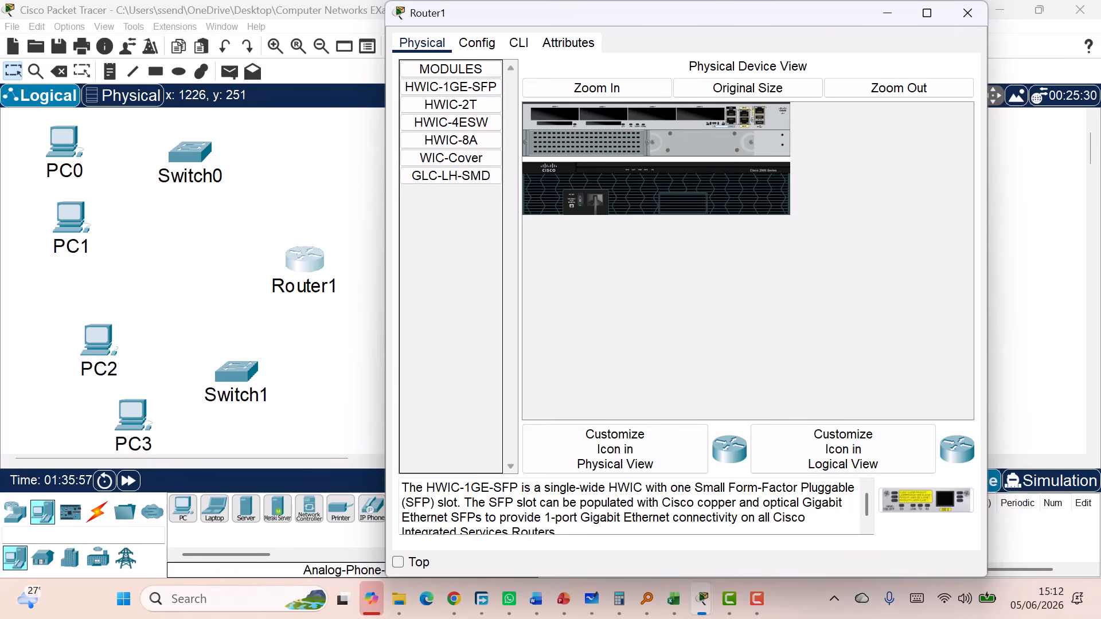
# In Router1's Config settings, set Display Name and Hostname to UG-R1, then close the window
pyautogui.click(477, 43)
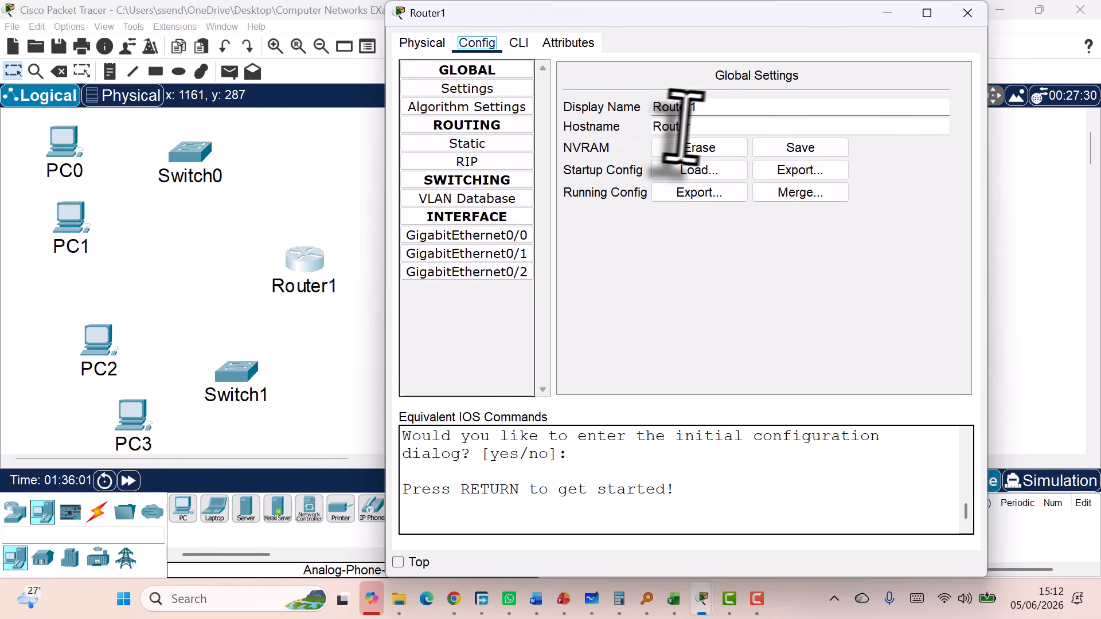
pyautogui.doubleClick(710, 107)
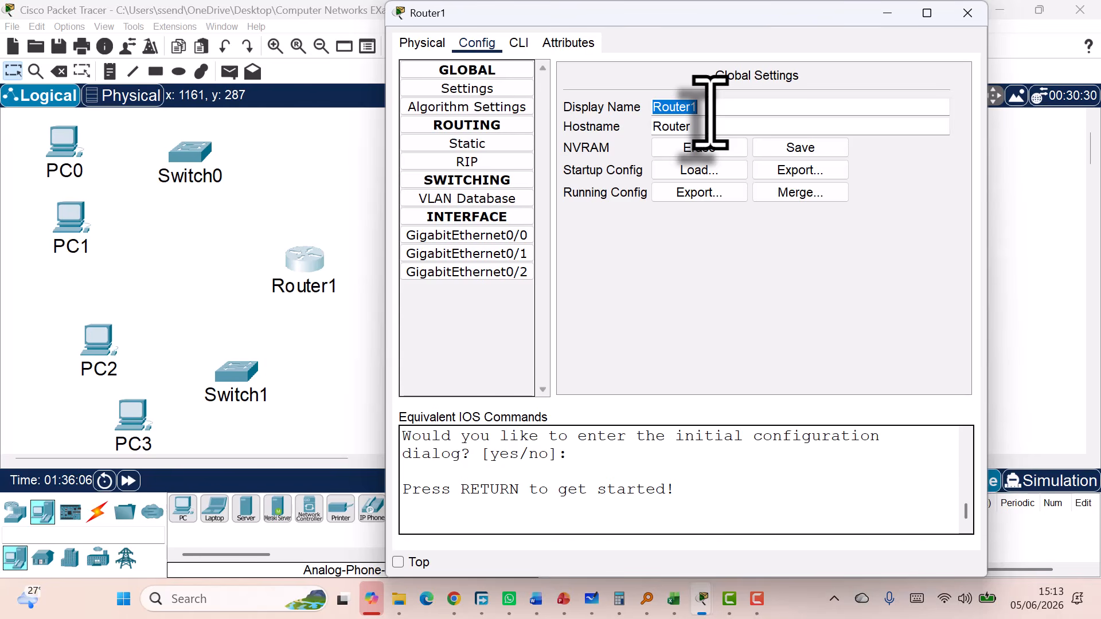
pyautogui.write('U')
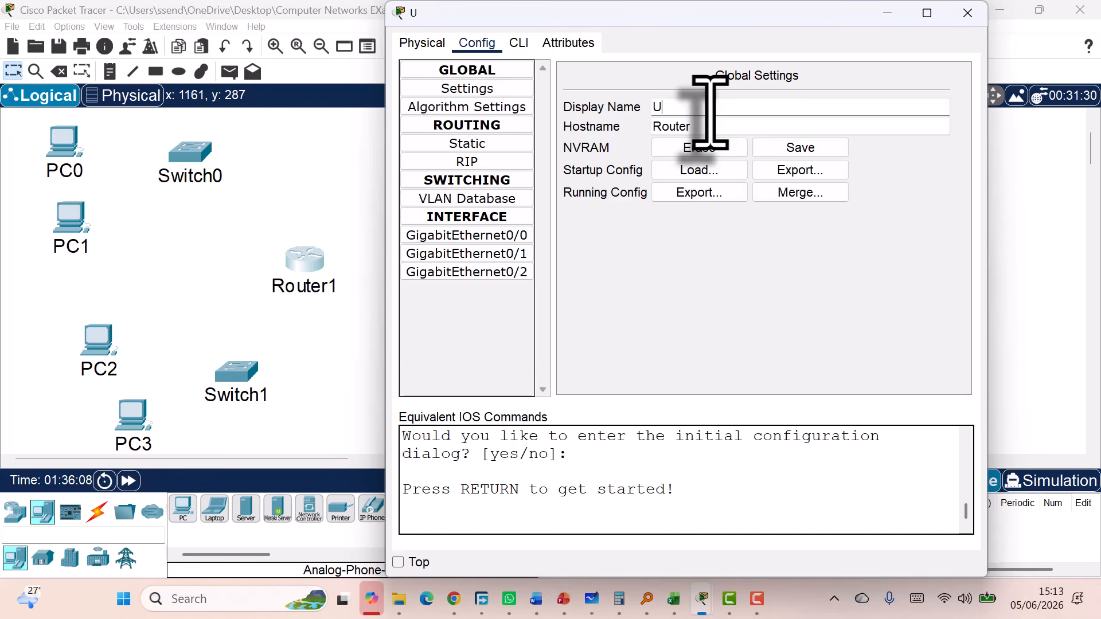
pyautogui.write('G-')
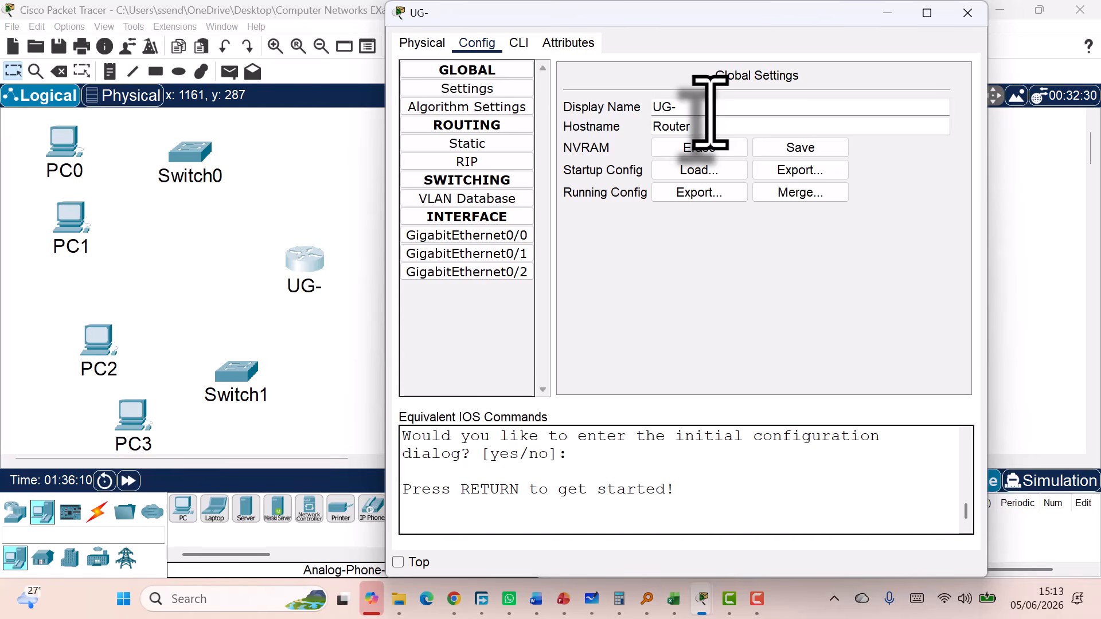
pyautogui.write('R1')
pyautogui.moveTo(710, 113); pyautogui.dragTo(645, 112)
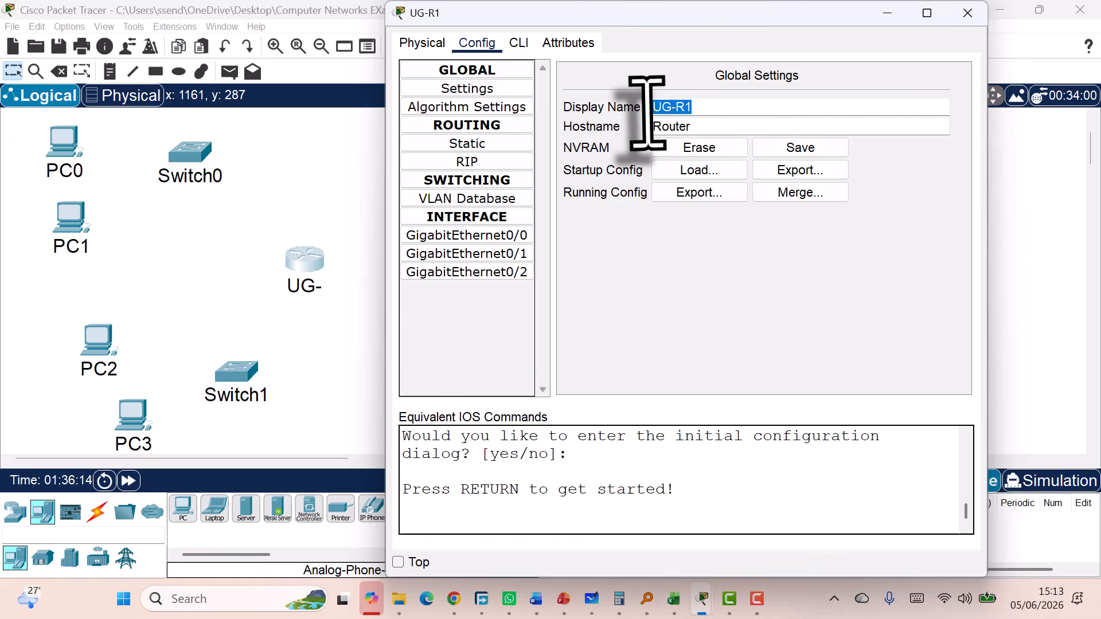
pyautogui.hotkey('ctrl', 'c')
pyautogui.doubleClick(673, 126)
pyautogui.hotkey('ctrl', 'v')
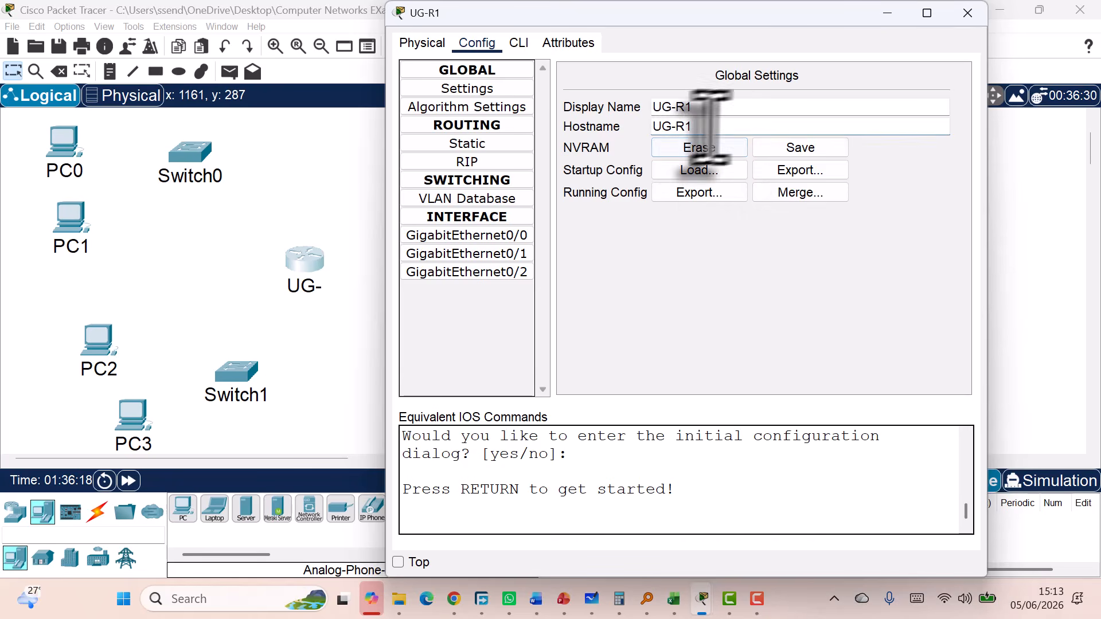
pyautogui.press('Return')
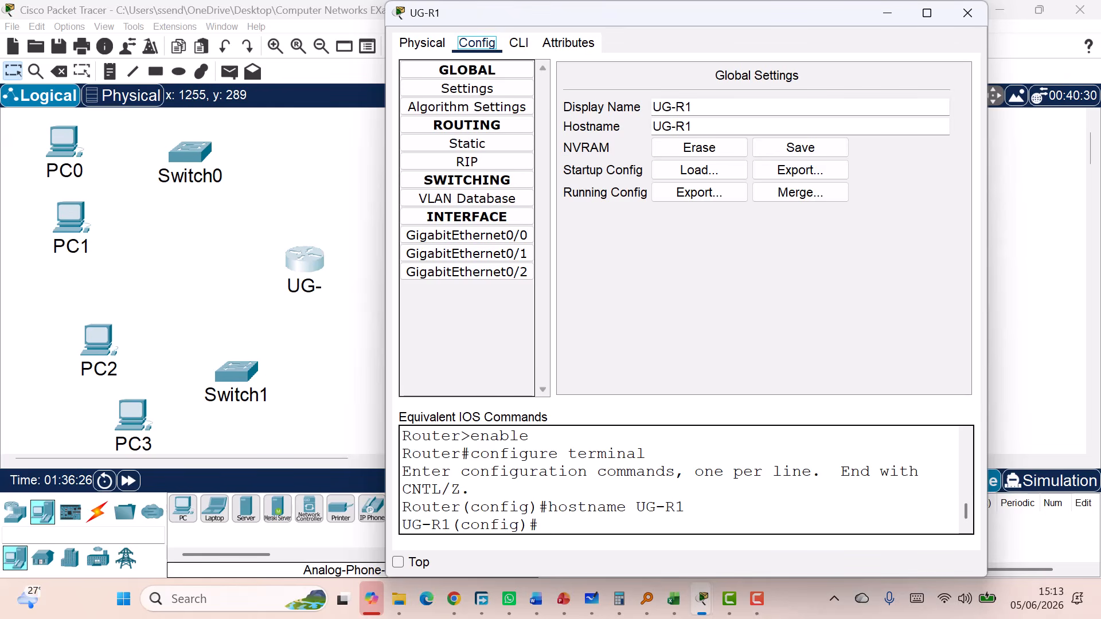
pyautogui.click(968, 12)
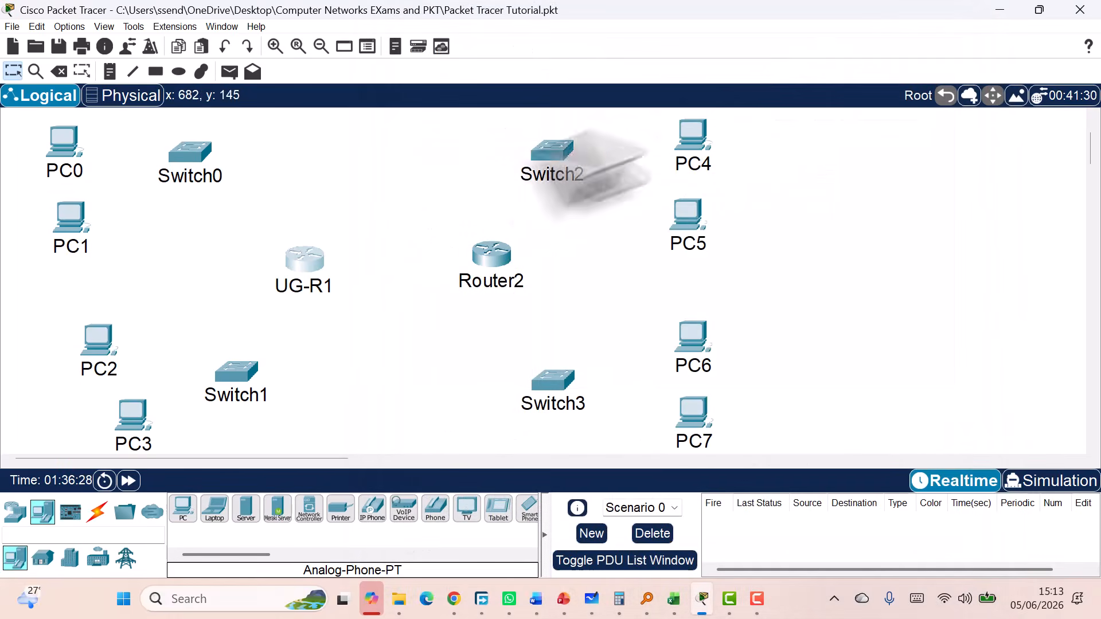
# Rename Router2's label on the workspace to UG-R2
pyautogui.click(490, 279)
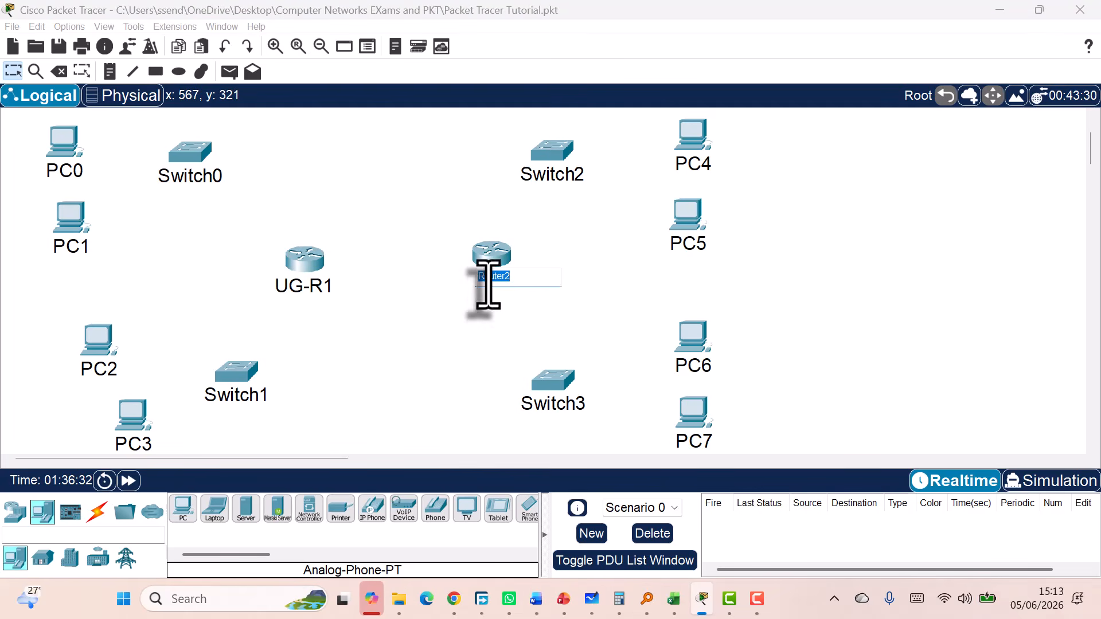
pyautogui.doubleClick(487, 278)
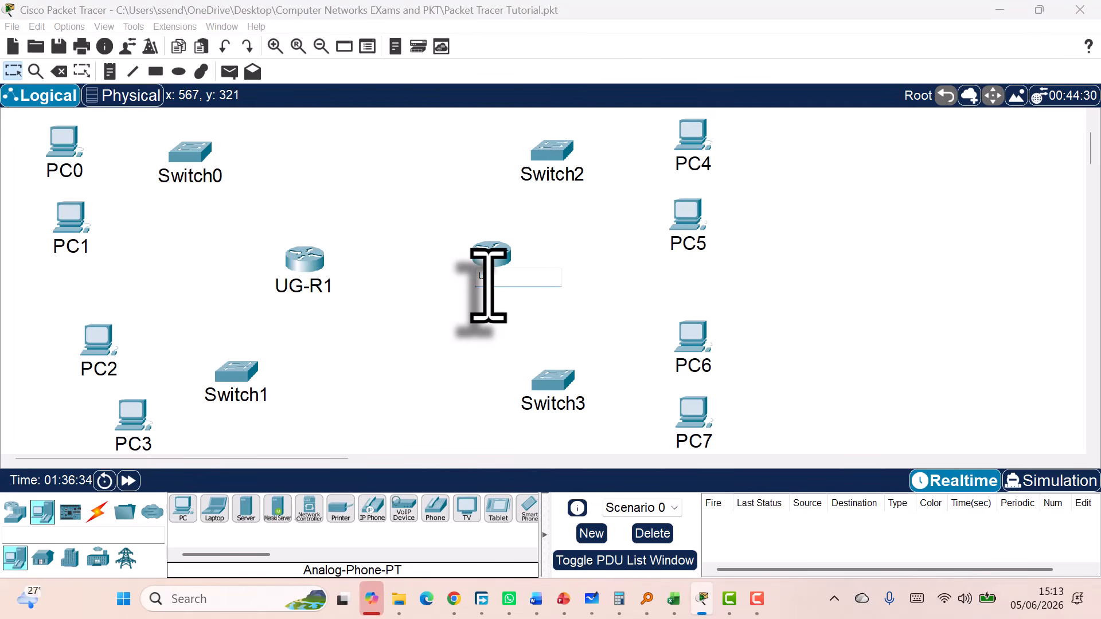
pyautogui.write('UG-R2')
pyautogui.click(495, 254)
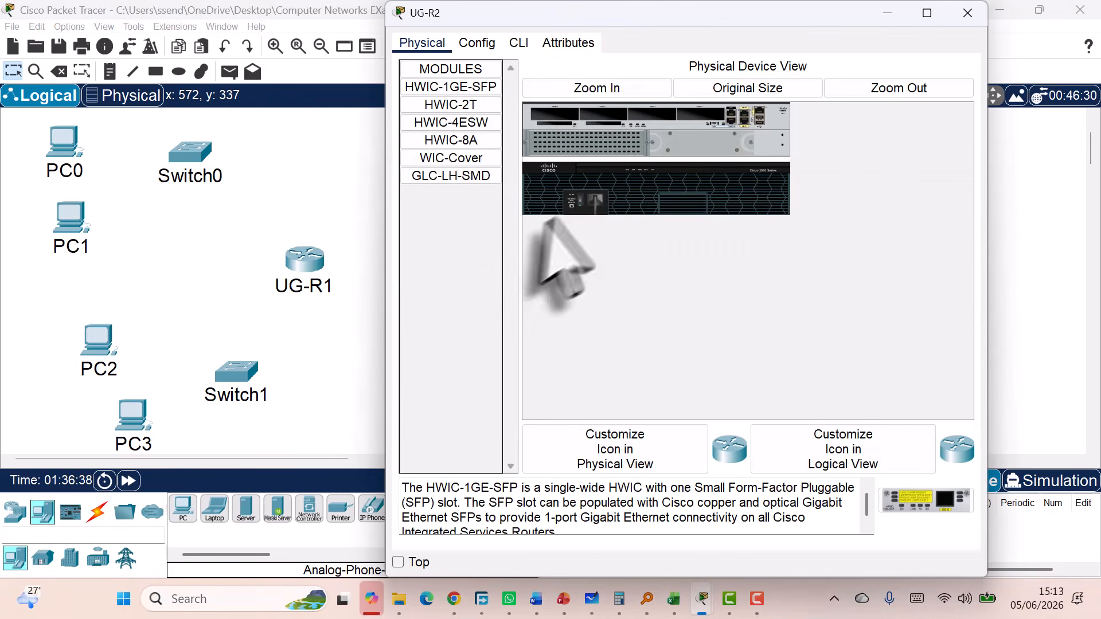
# Copy UG-R2's display name into its hostname field, apply it, and close the window
pyautogui.click(487, 43)
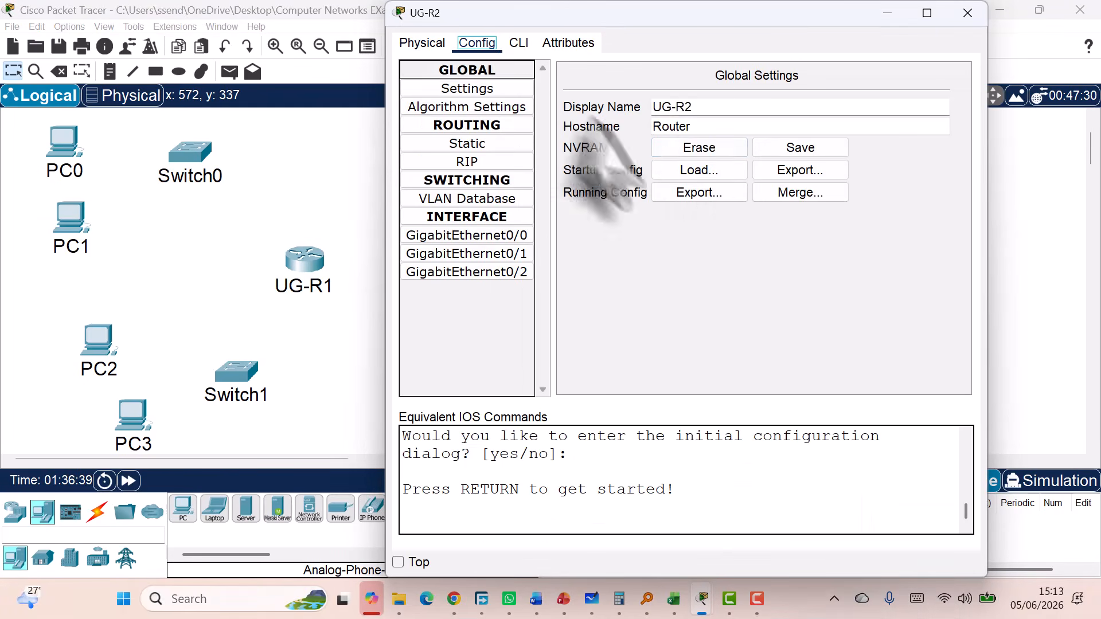
pyautogui.doubleClick(697, 109)
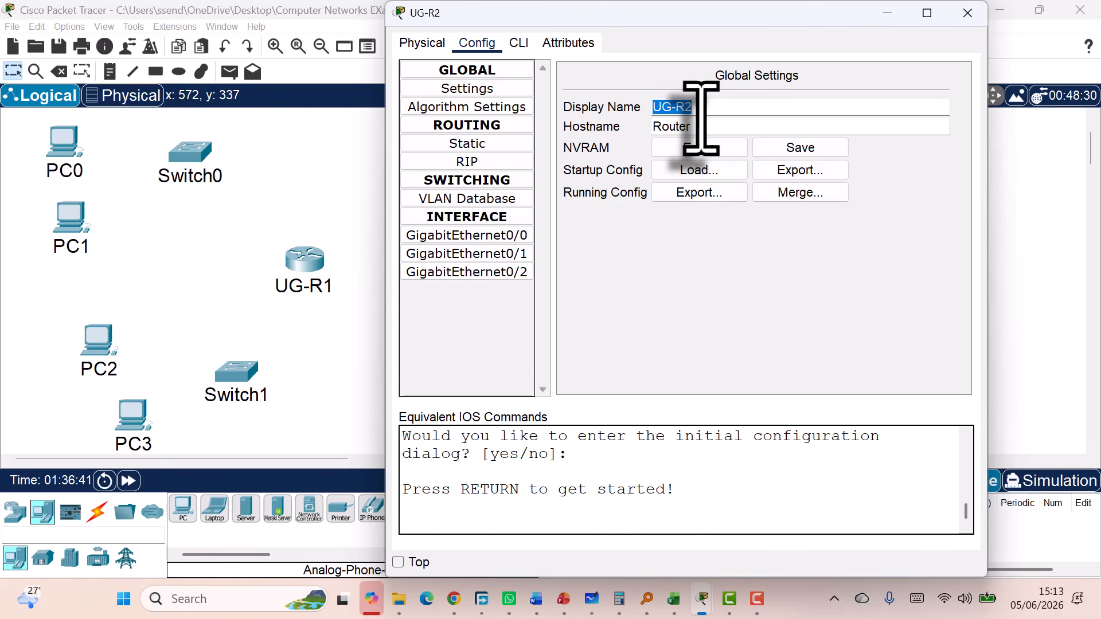
pyautogui.hotkey('ctrl', 'c')
pyautogui.doubleClick(697, 126)
pyautogui.hotkey('ctrl', 'v')
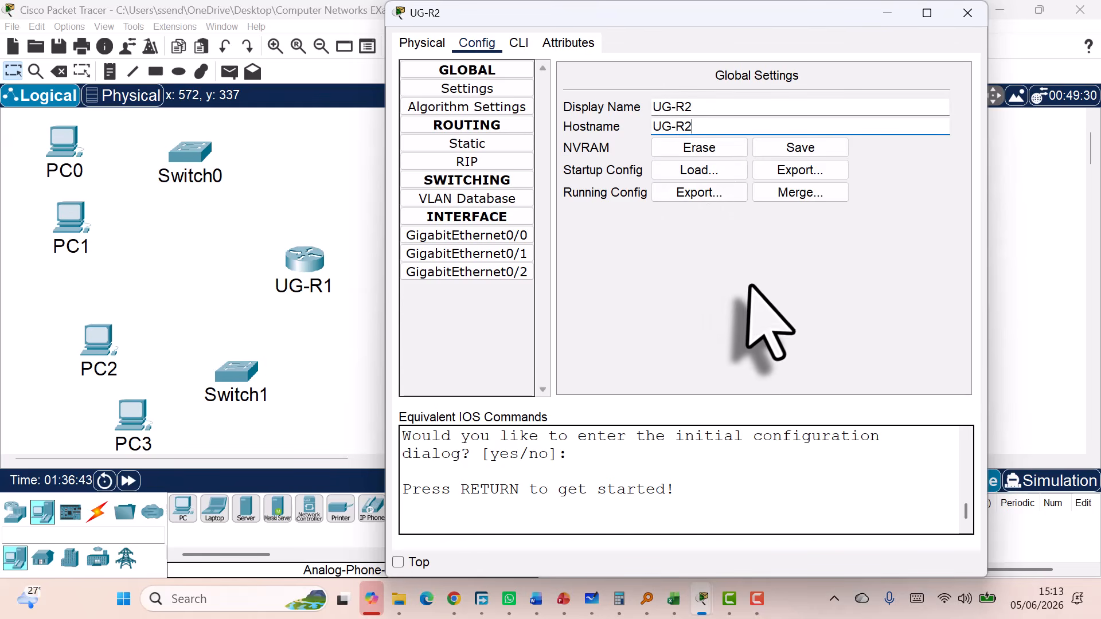
pyautogui.click(752, 285)
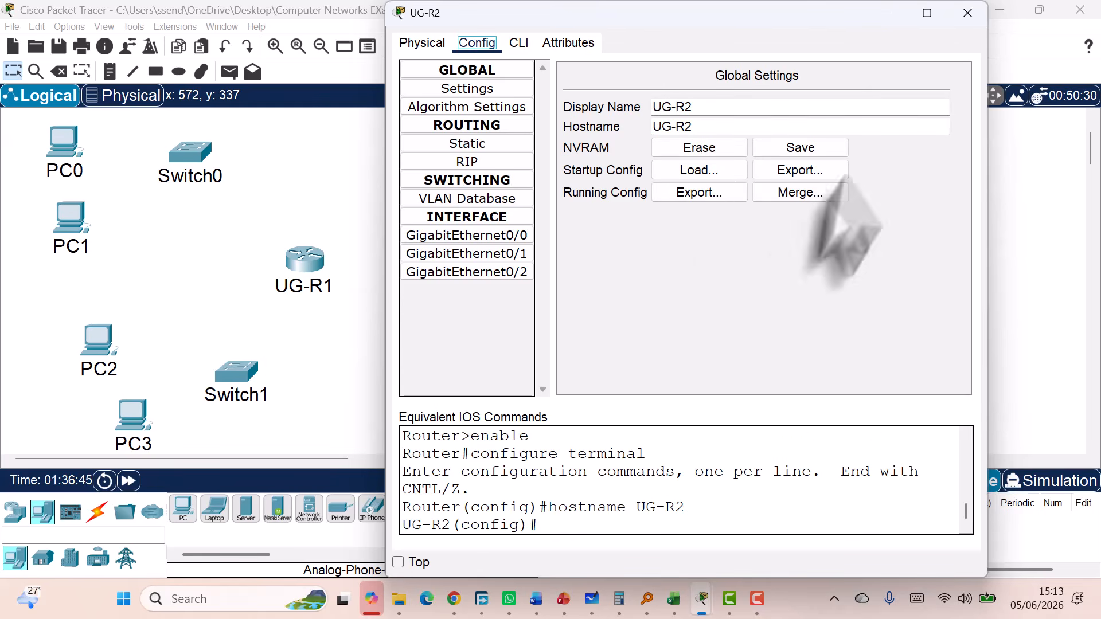
pyautogui.click(967, 13)
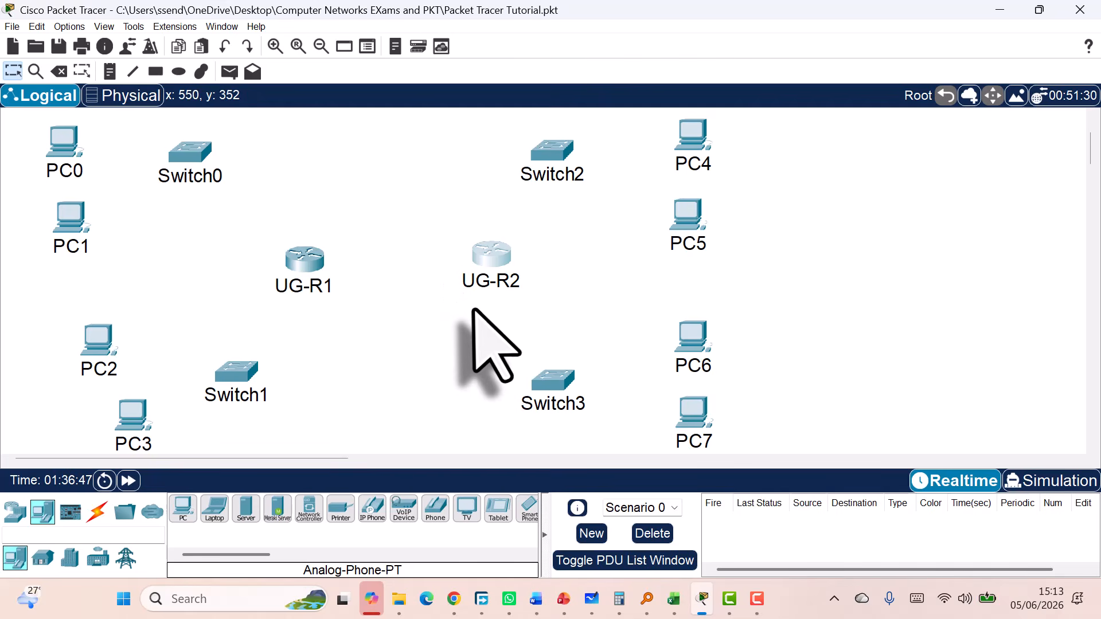
pyautogui.moveTo(474, 310)
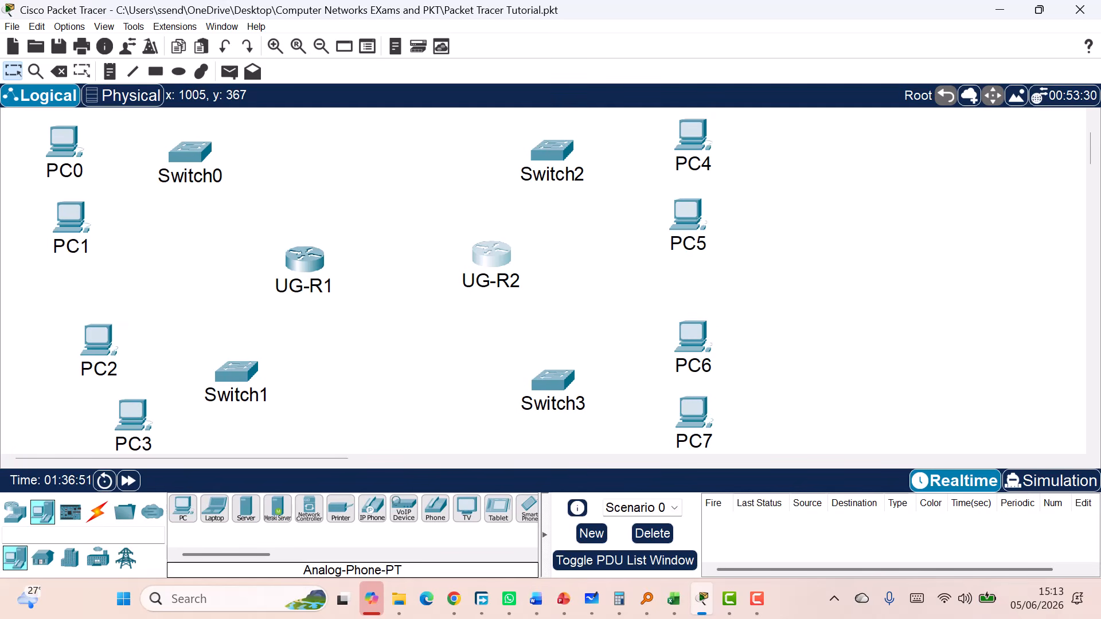
# Change Switch0's display name to SW-Speaker in Config > Settings and close its window
pyautogui.hotkey('alt', 'Tab')
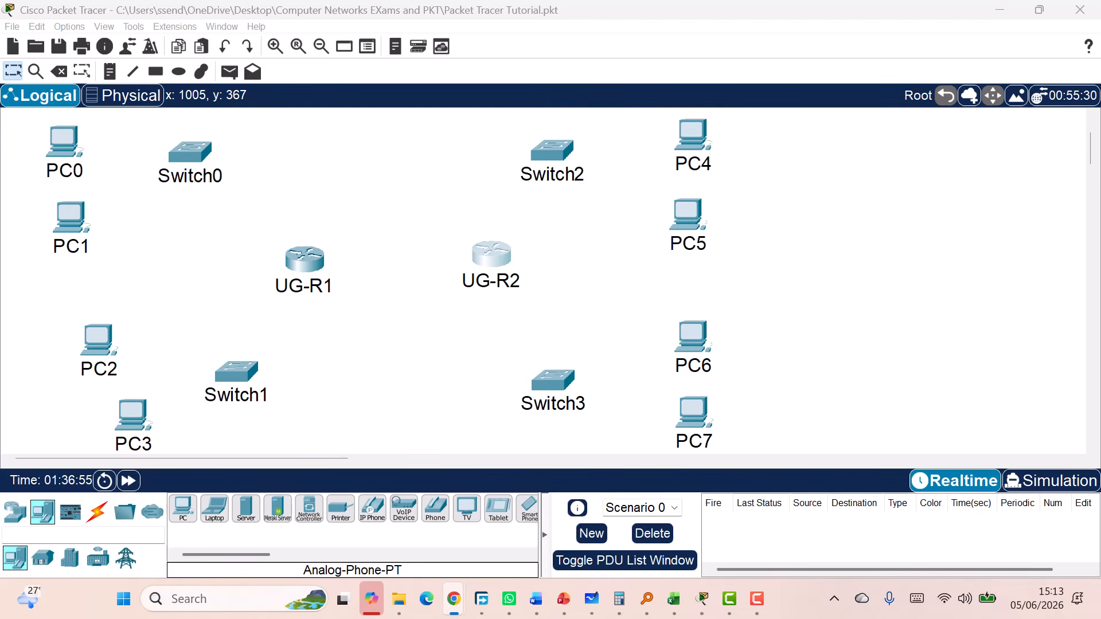
pyautogui.click(197, 175)
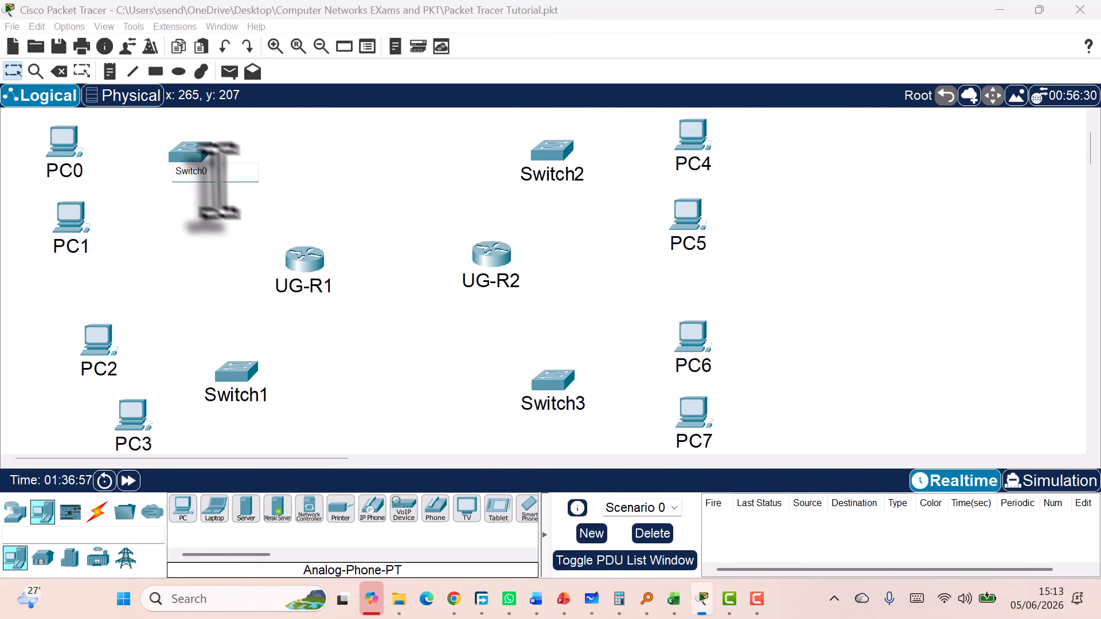
pyautogui.doubleClick(200, 173)
pyautogui.click(190, 161)
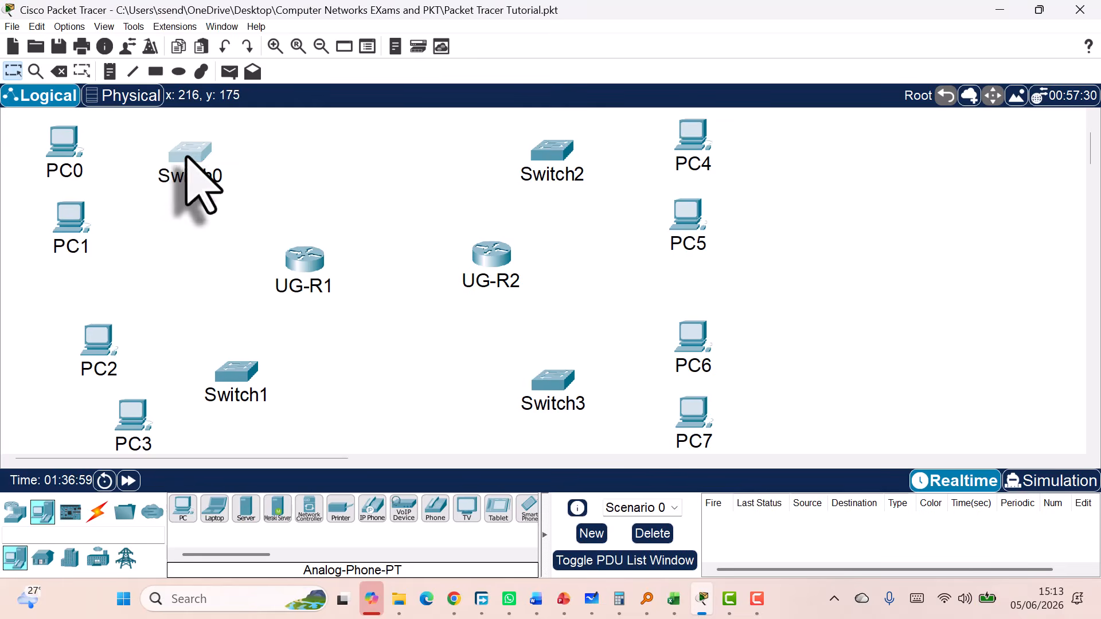
pyautogui.click(479, 45)
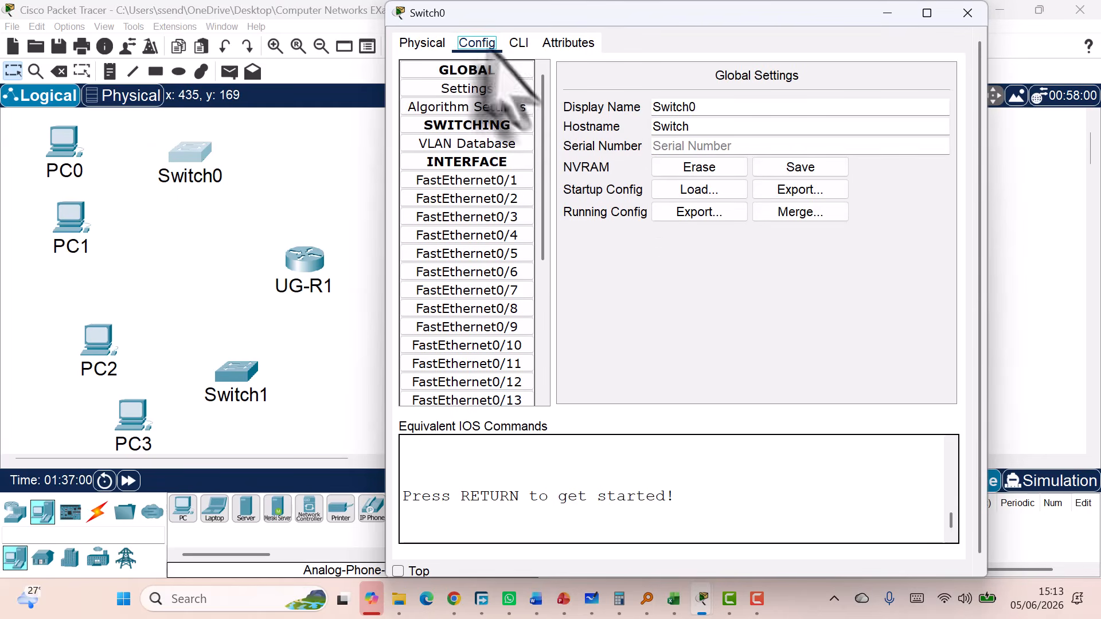
pyautogui.doubleClick(688, 108)
pyautogui.write('SW-Speaker')
pyautogui.press('Return')
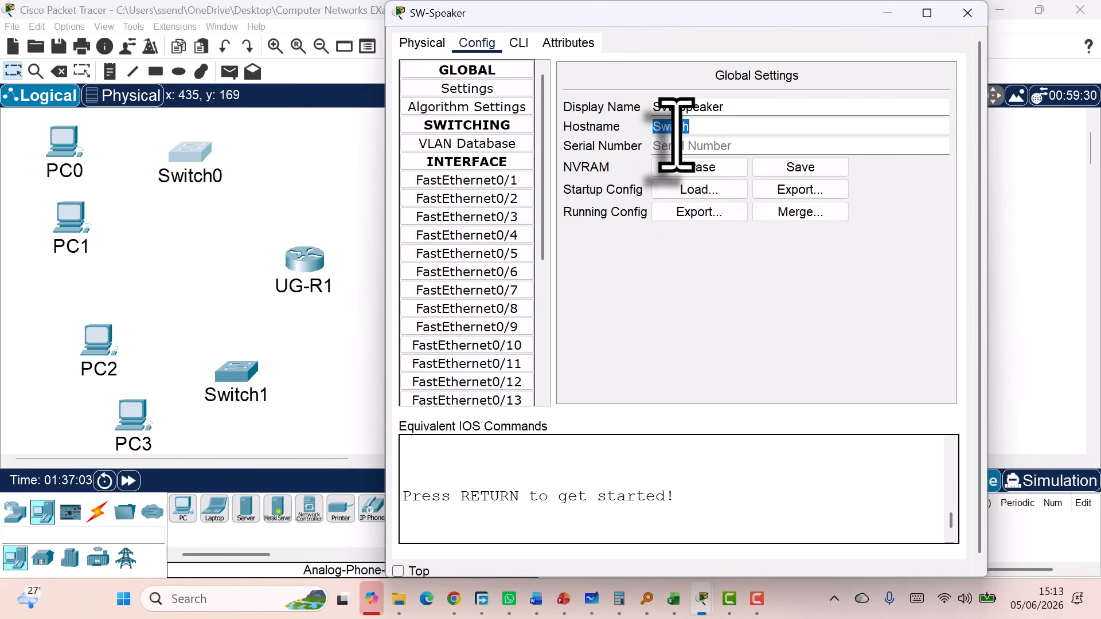
pyautogui.click(964, 14)
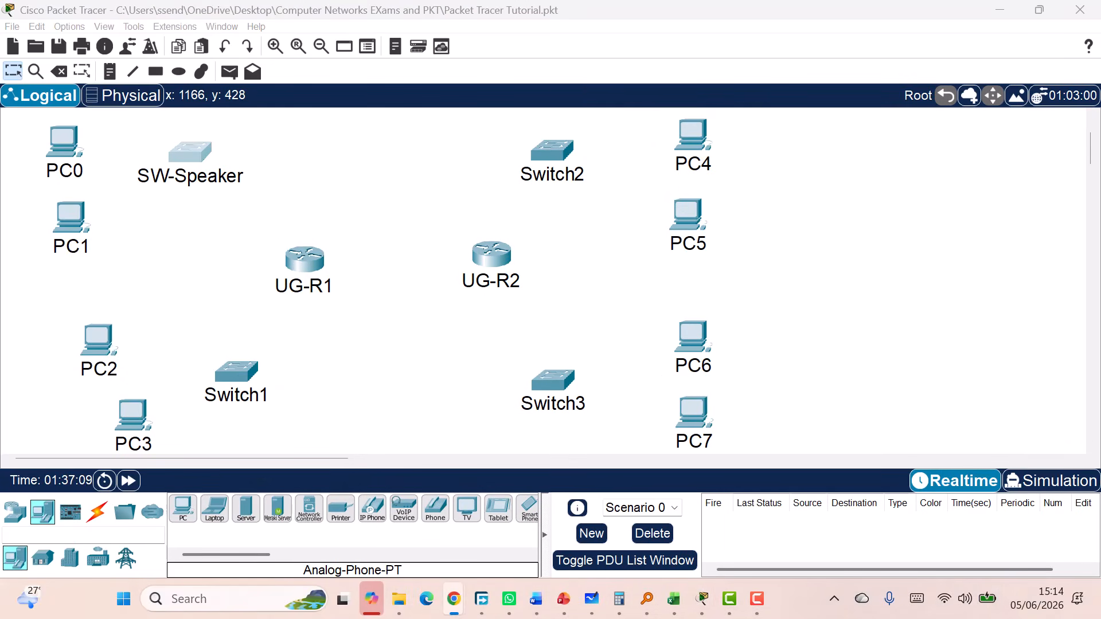
# Rename Switch1 to SW-GCW, then nudge SW-Speaker slightly to the right
pyautogui.click(233, 373)
pyautogui.click(478, 43)
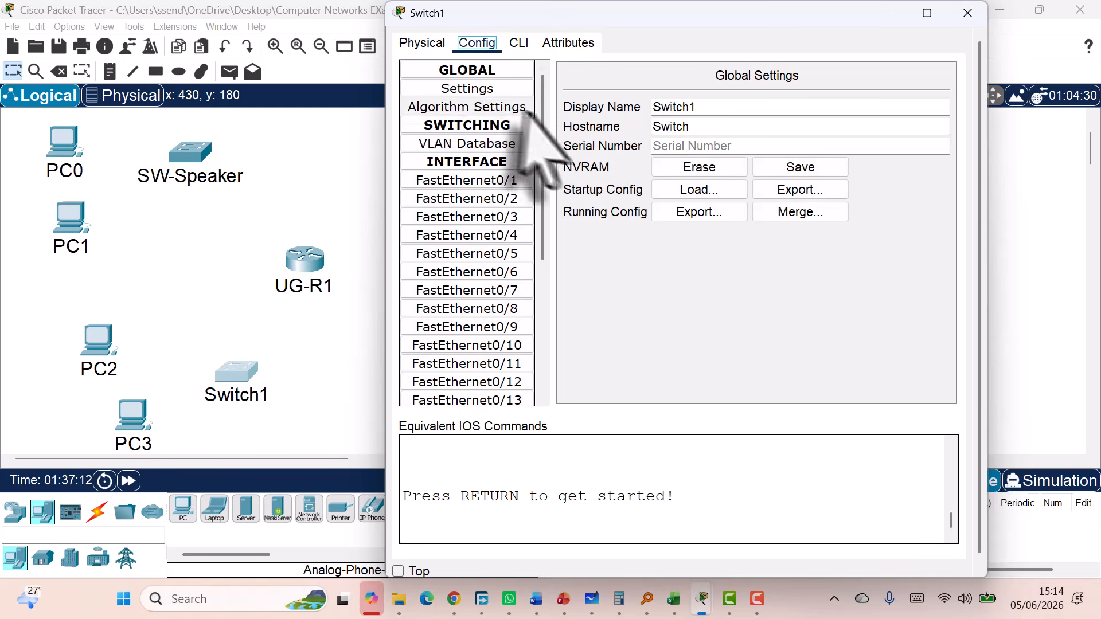
pyautogui.click(665, 108)
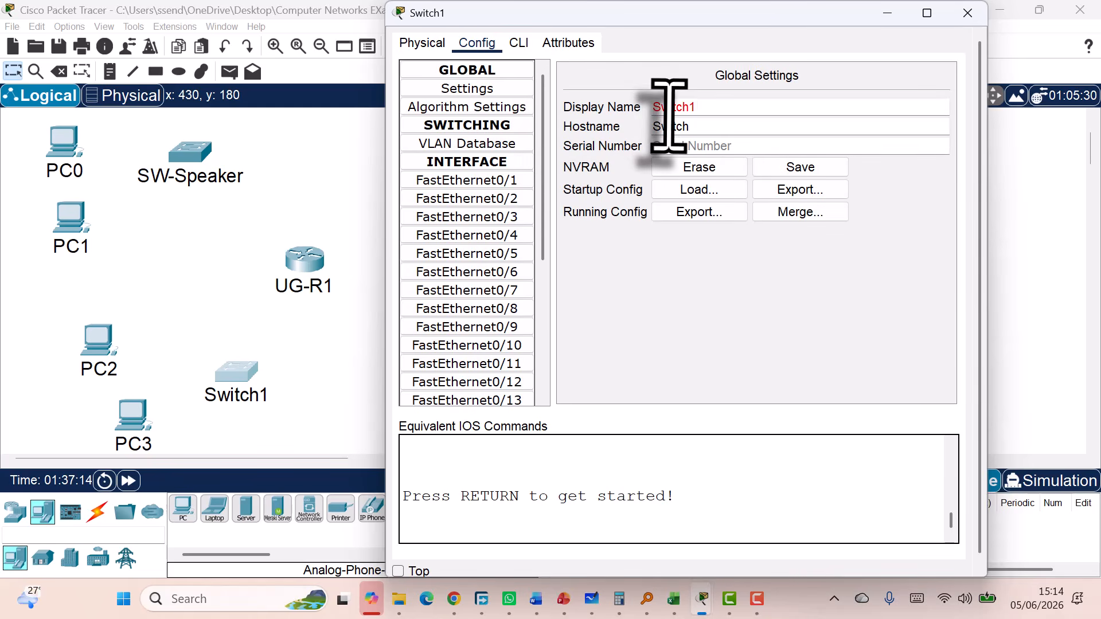
pyautogui.doubleClick(669, 114)
pyautogui.click(669, 113)
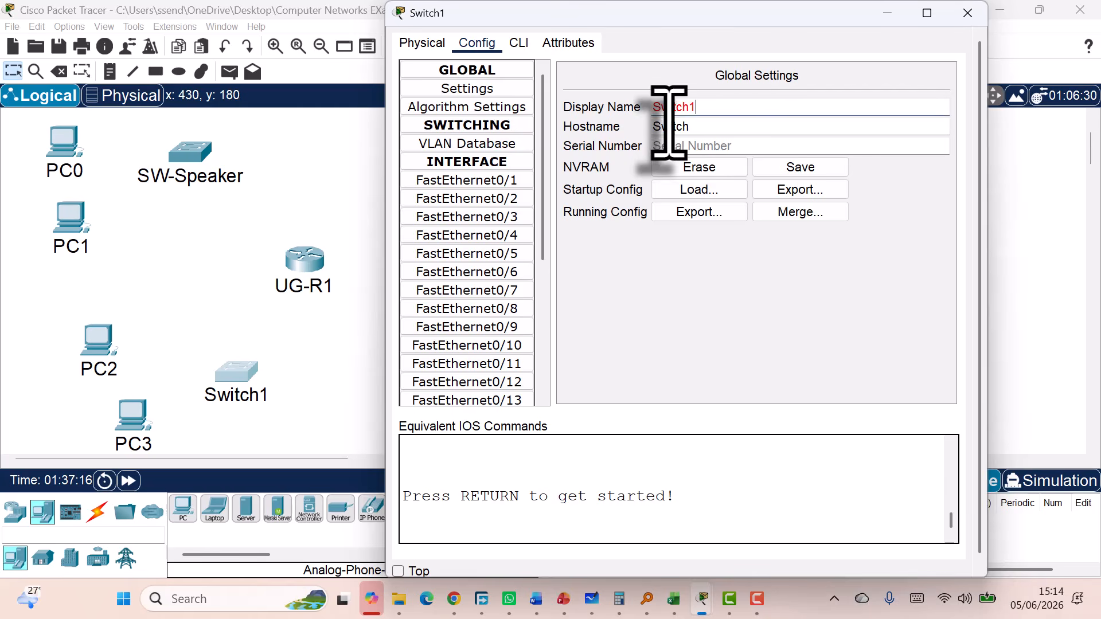
pyautogui.hotkey('alt', 'Tab')
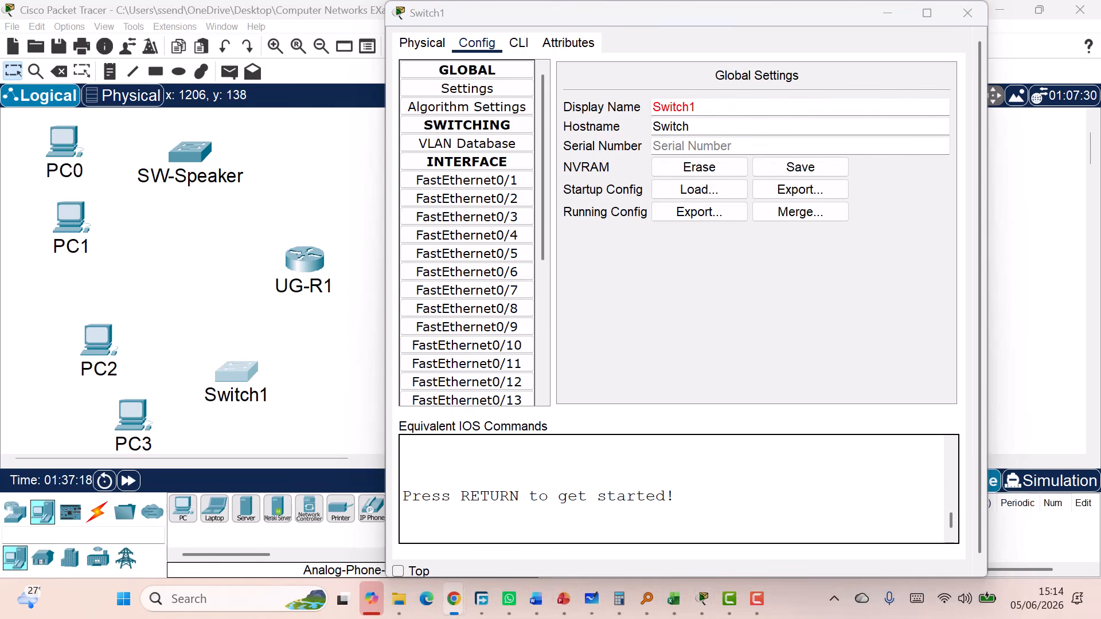
pyautogui.doubleClick(664, 112)
pyautogui.write('SW-GCW')
pyautogui.press('Return')
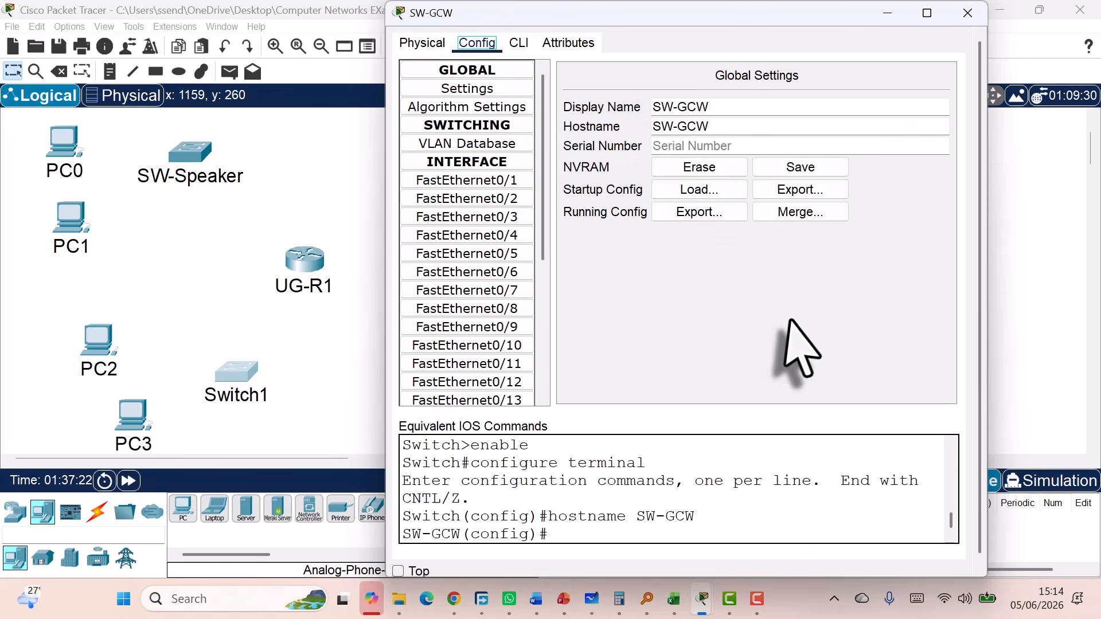
pyautogui.click(968, 12)
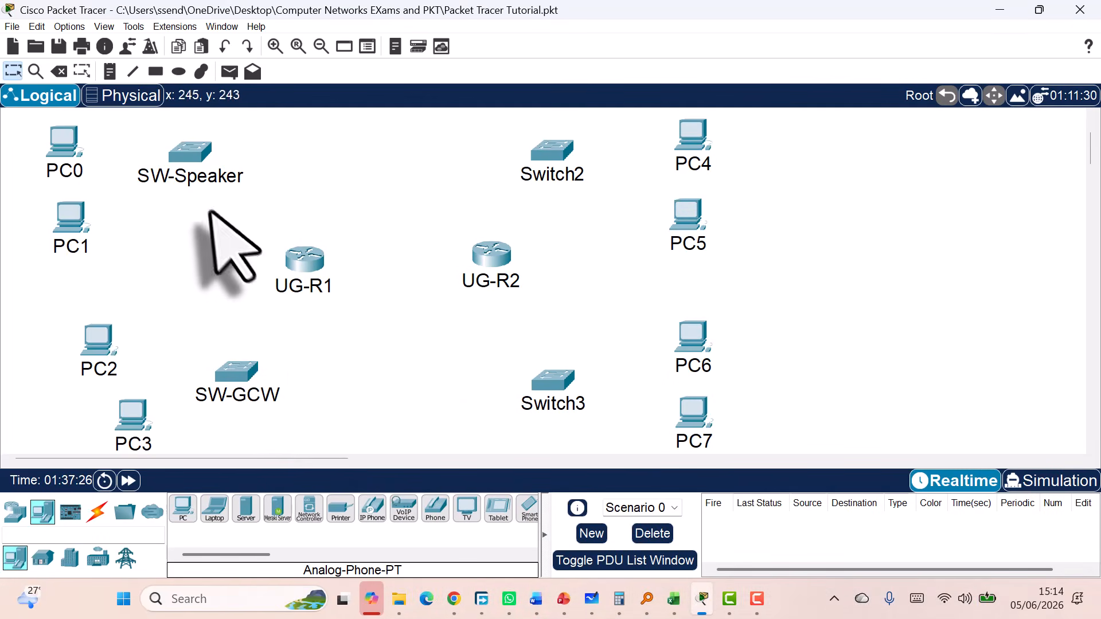
pyautogui.moveTo(189, 152); pyautogui.dragTo(225, 148)
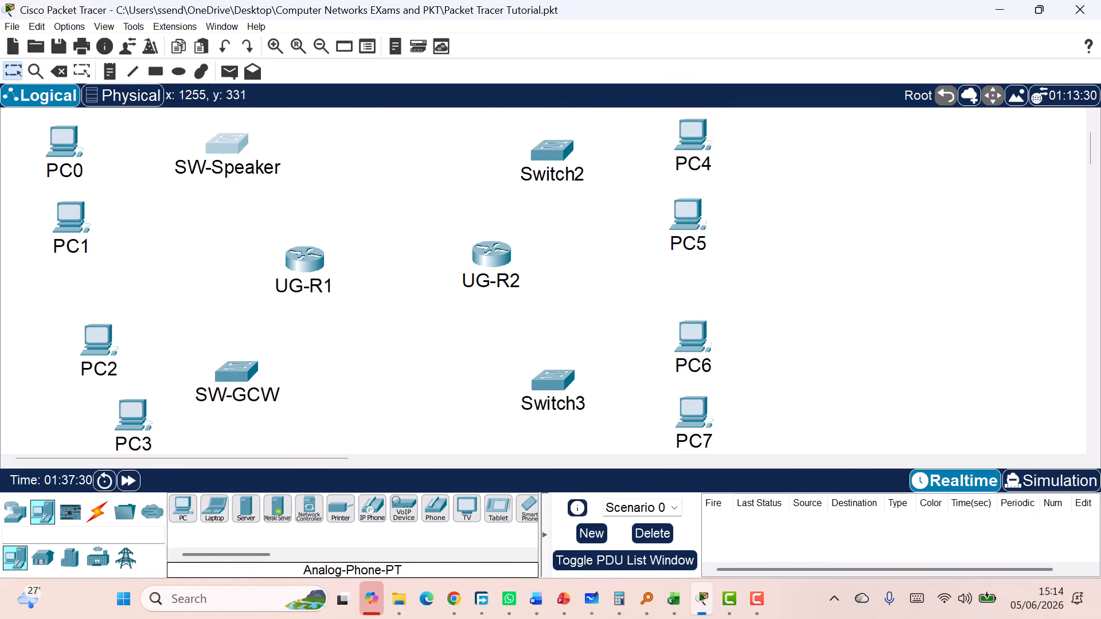
# Set Switch2's display name and hostname to SW-LOP
pyautogui.hotkey('alt', 'Tab')
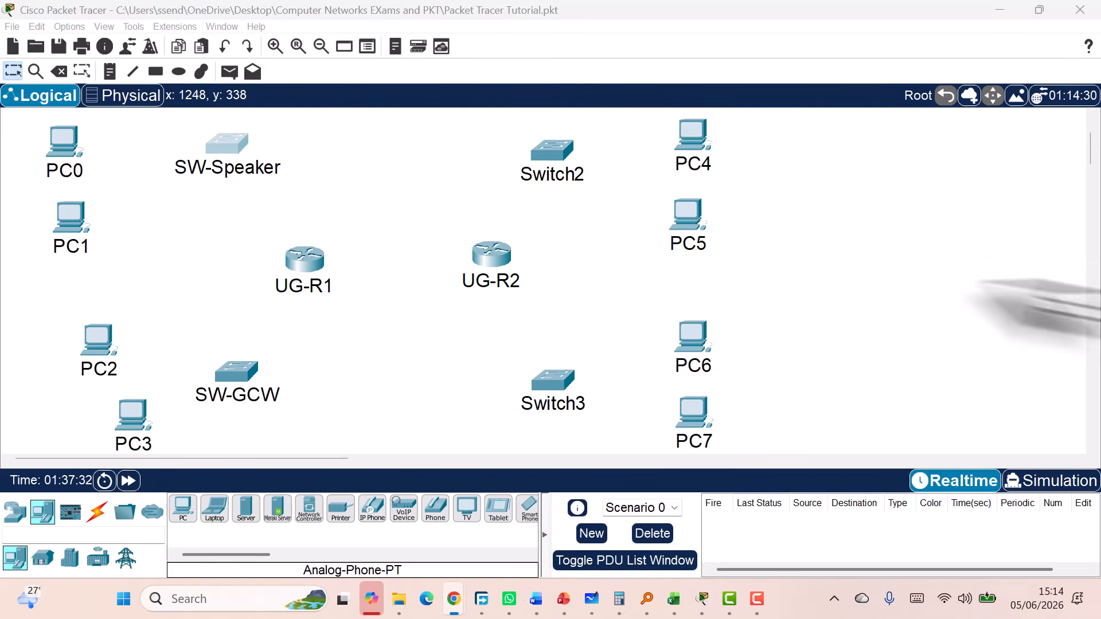
pyautogui.click(566, 152)
pyautogui.click(568, 153)
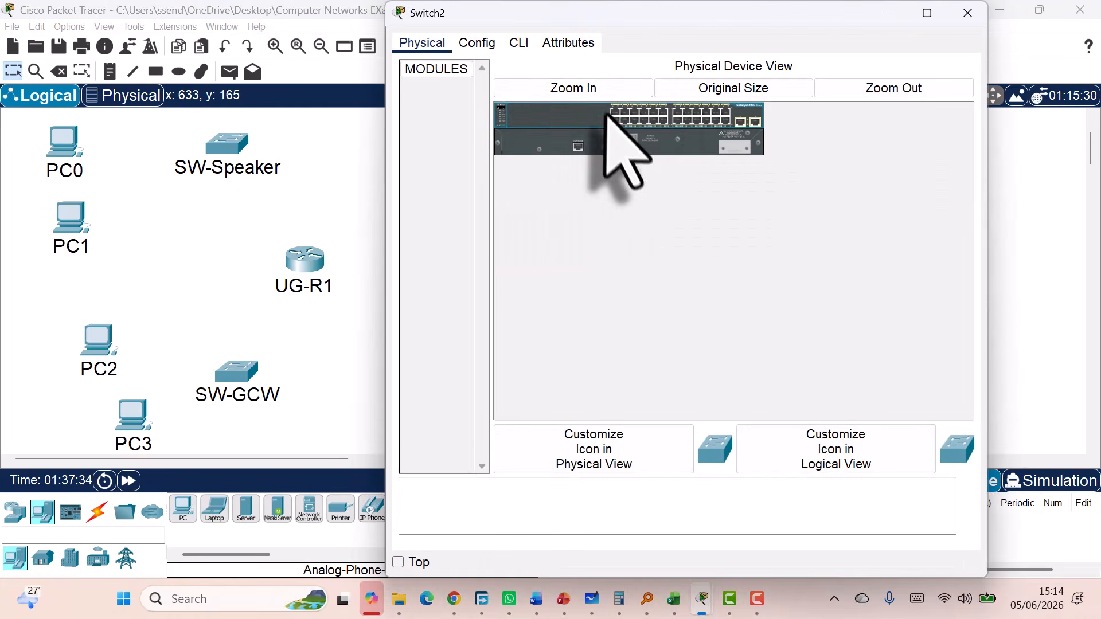
pyautogui.click(477, 43)
pyautogui.doubleClick(671, 108)
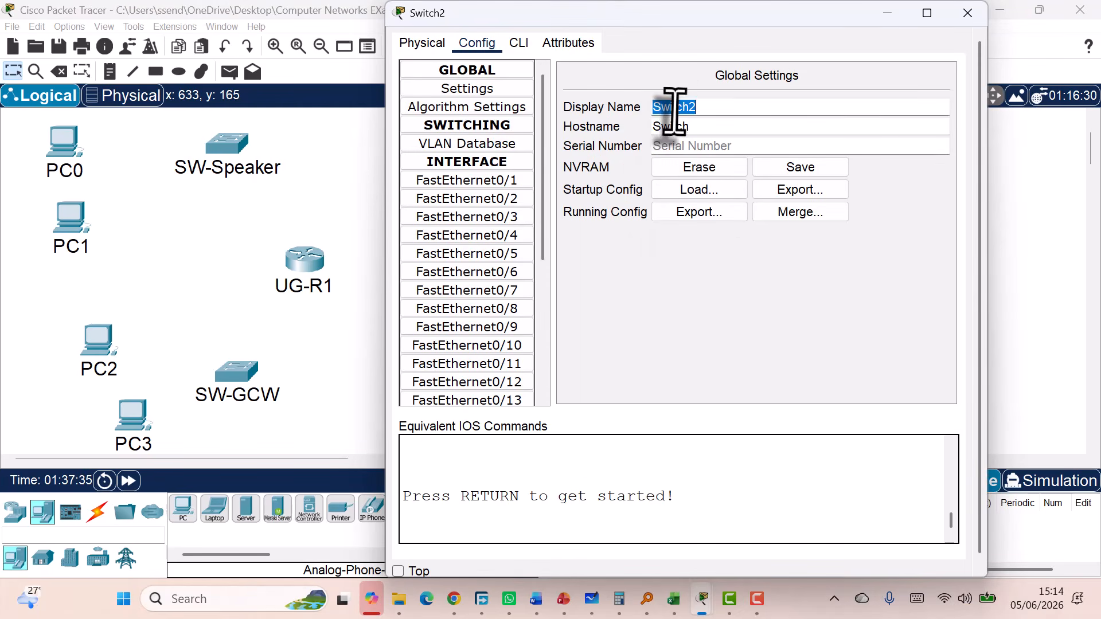
pyautogui.write('SW-LOP')
pyautogui.doubleClick(671, 127)
pyautogui.write('SW-LOP')
pyautogui.press('Return')
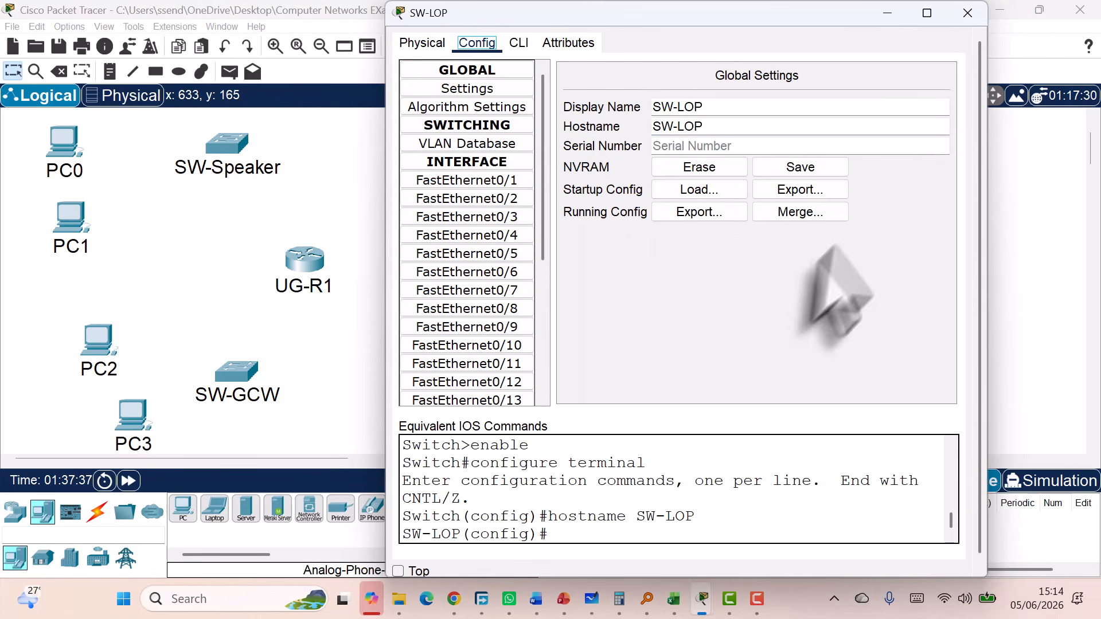
pyautogui.click(967, 12)
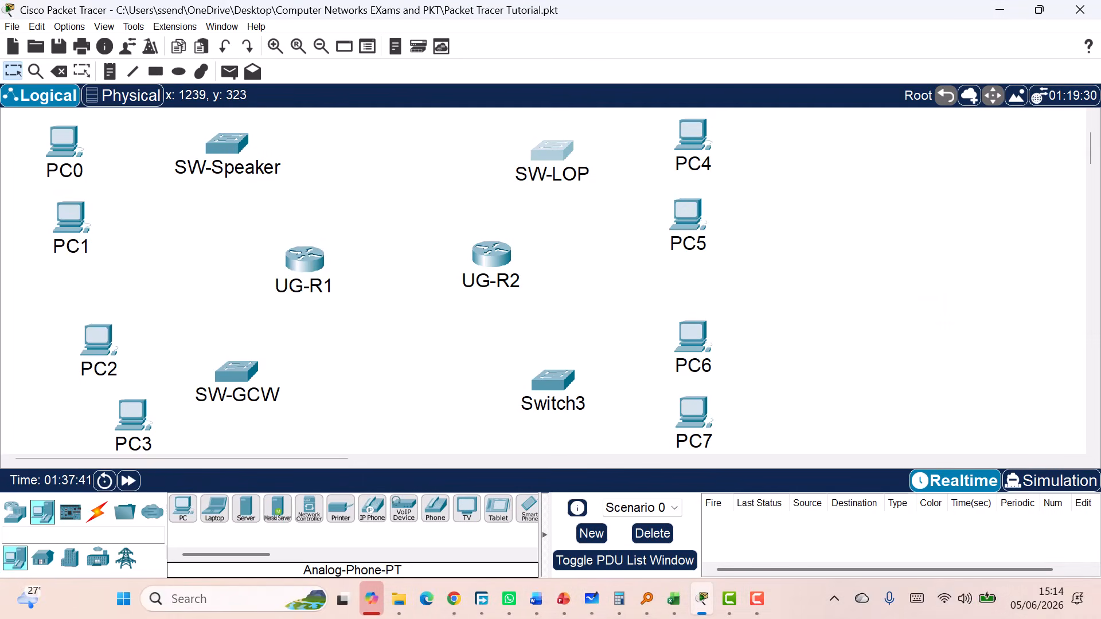
# Set Switch3's display name and hostname to SW-Clerk
pyautogui.hotkey('alt', 'Tab')
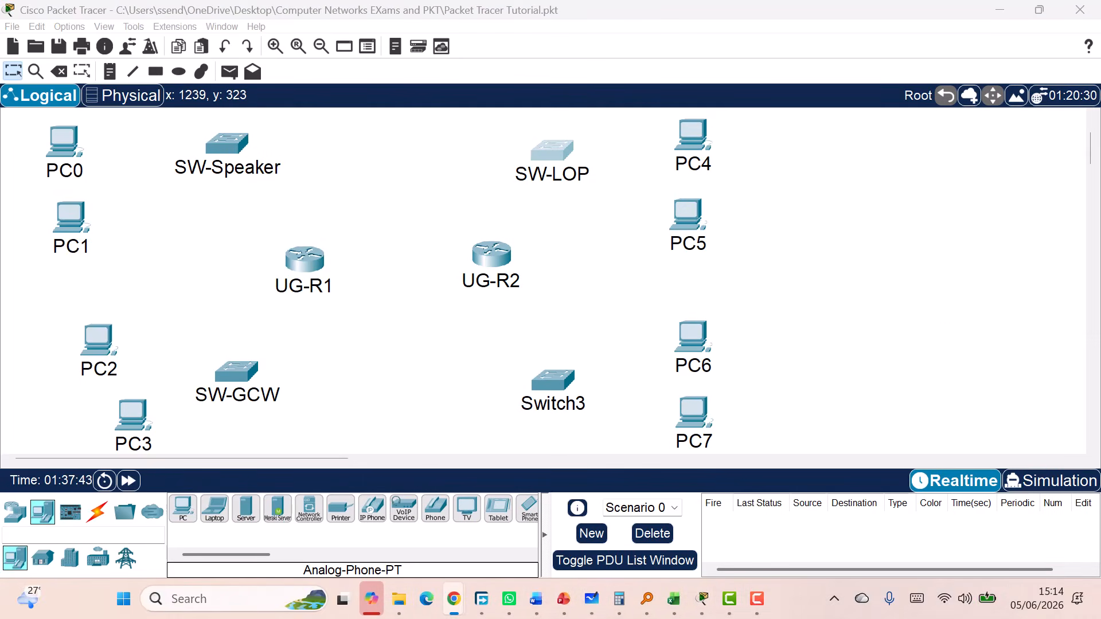
pyautogui.click(548, 403)
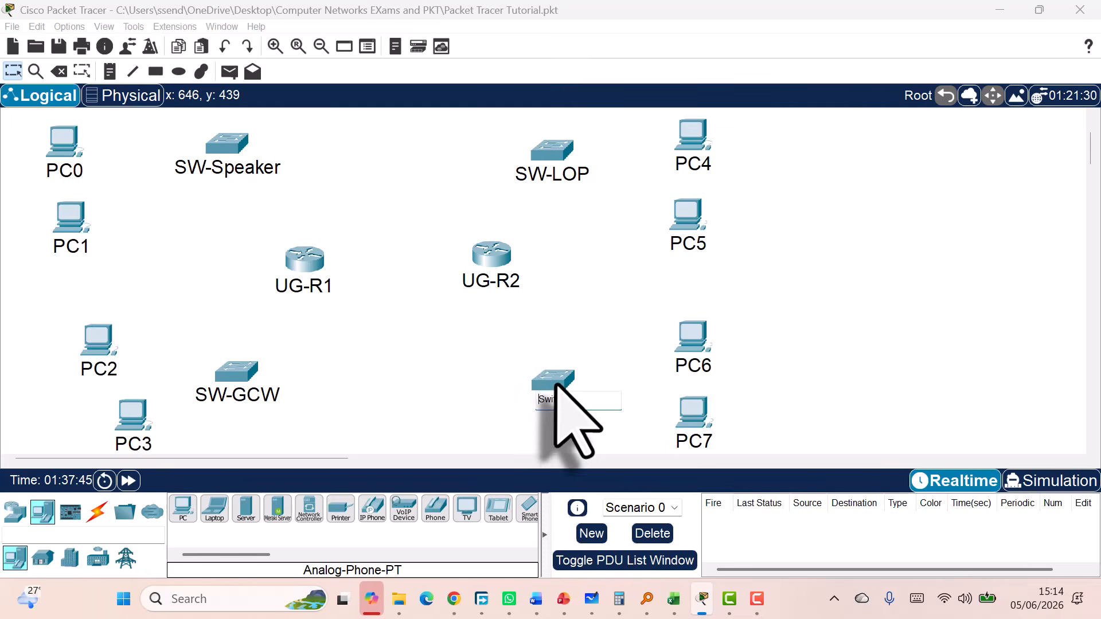
pyautogui.click(555, 383)
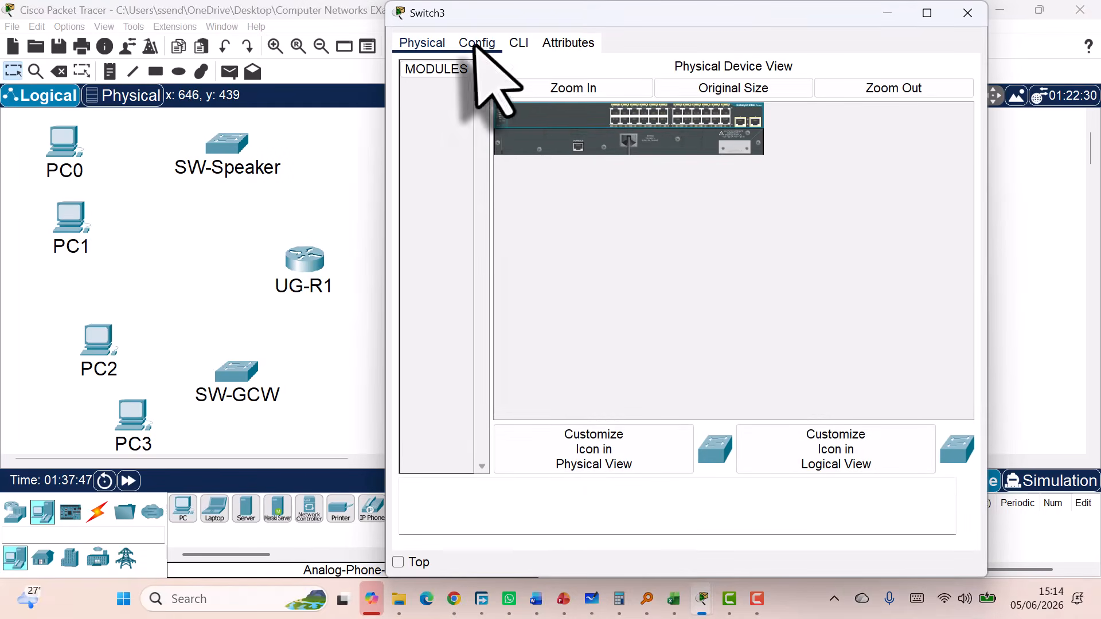
pyautogui.click(476, 45)
pyautogui.doubleClick(701, 111)
pyautogui.write('SW-Clerk')
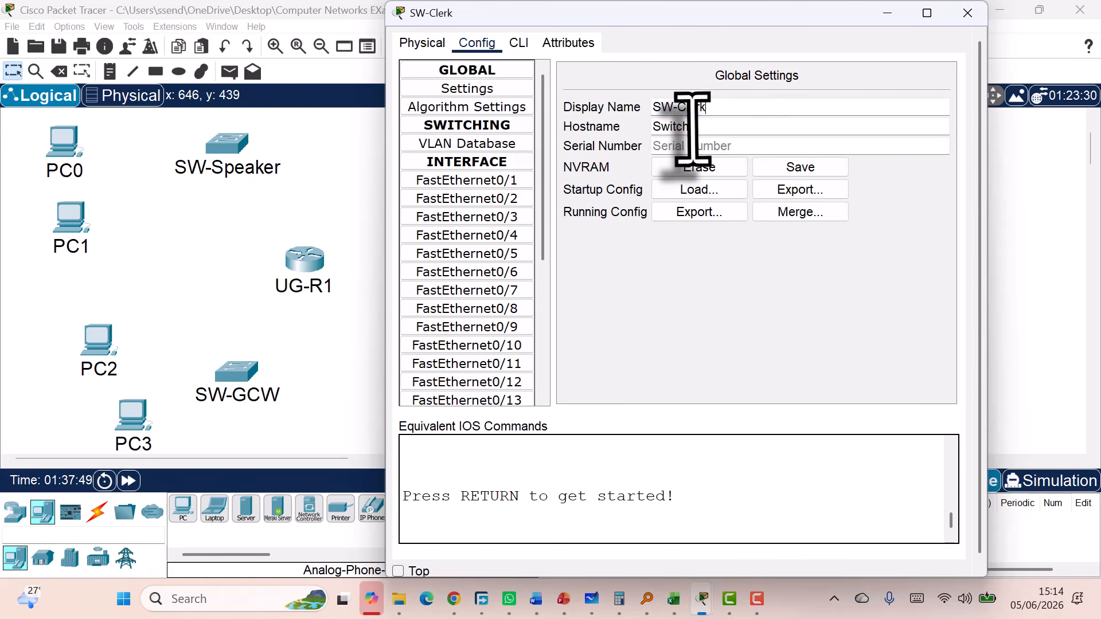
pyautogui.doubleClick(692, 126)
pyautogui.write('SW-Clerk')
pyautogui.press('Return')
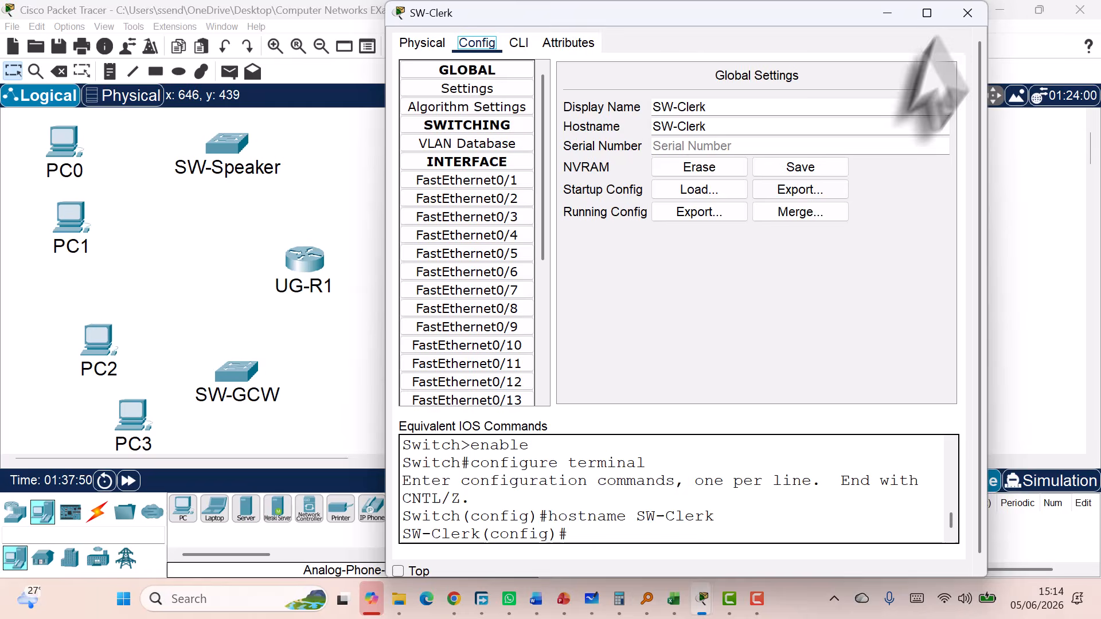
pyautogui.click(968, 12)
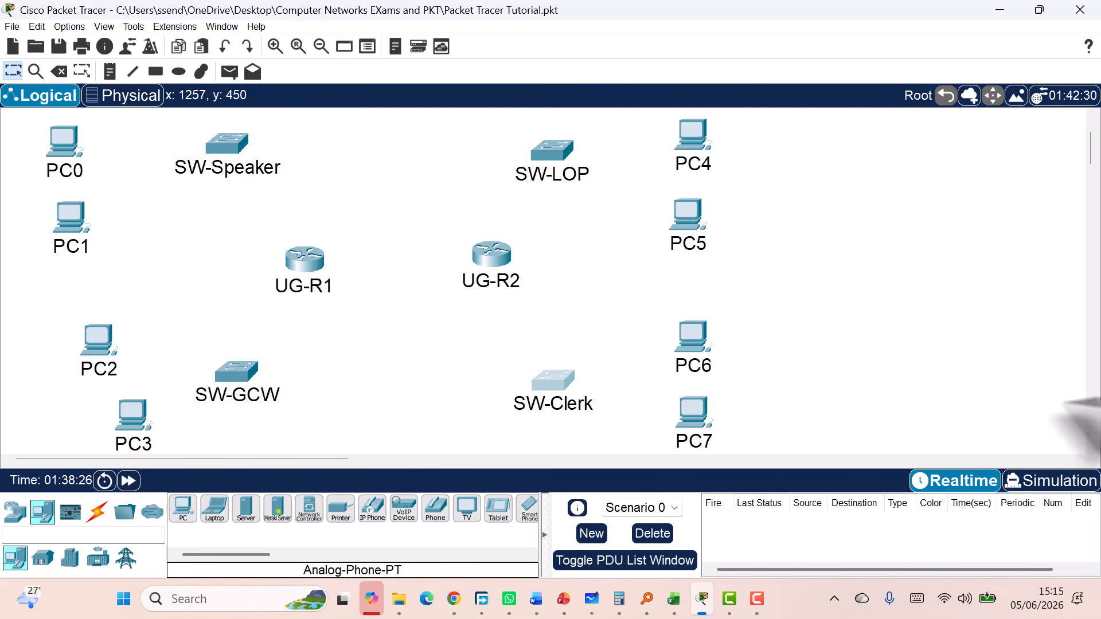
# Show the Connections cable types and select the copper cross-over cable
pyautogui.click(97, 509)
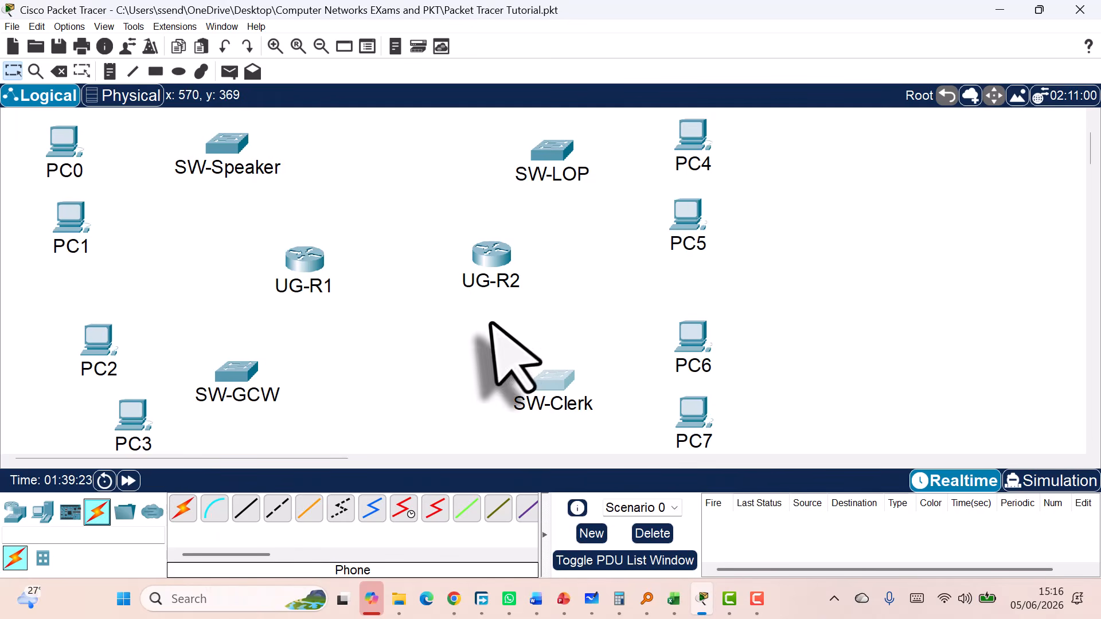
pyautogui.click(278, 508)
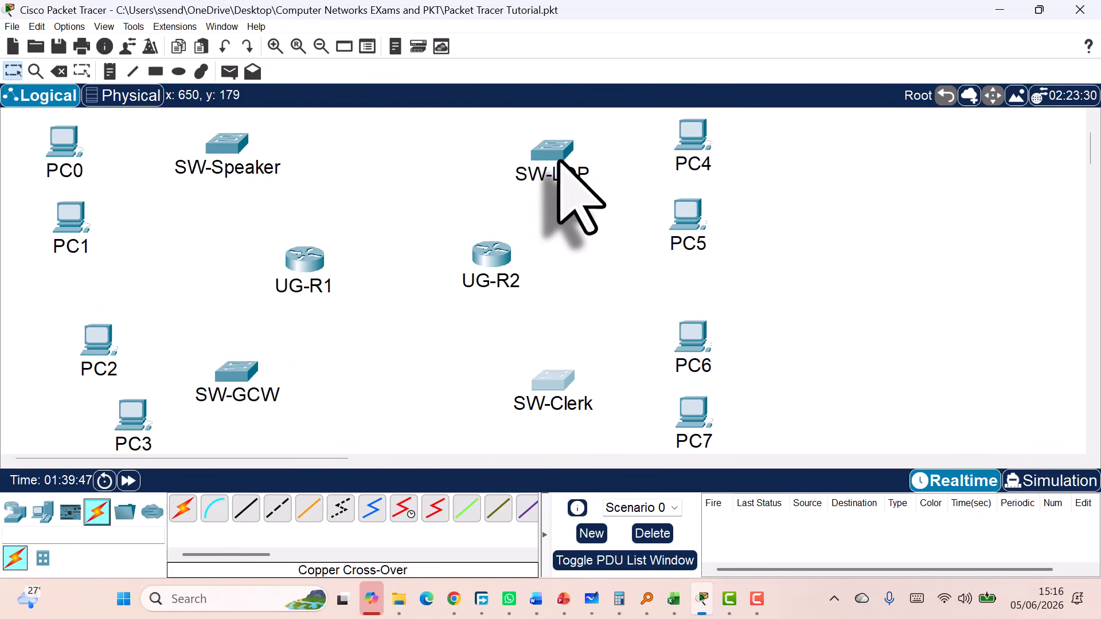
pyautogui.moveTo(558, 158)
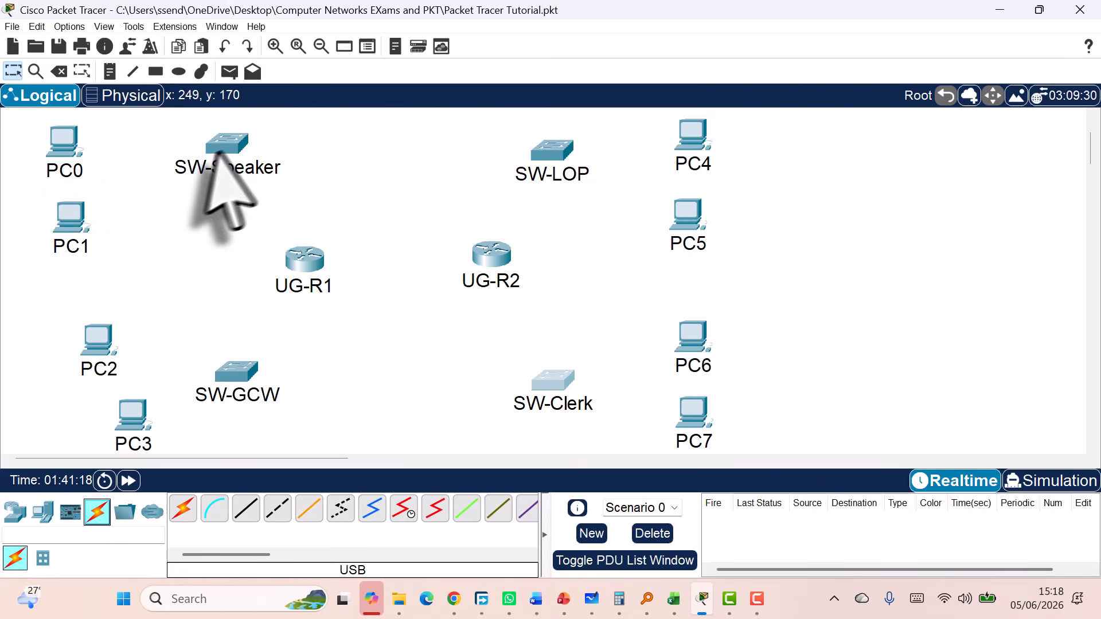
# Cable PC0's FastEthernet0 to SW-Speaker's FastEthernet0/1 with copper straight-through
pyautogui.click(240, 515)
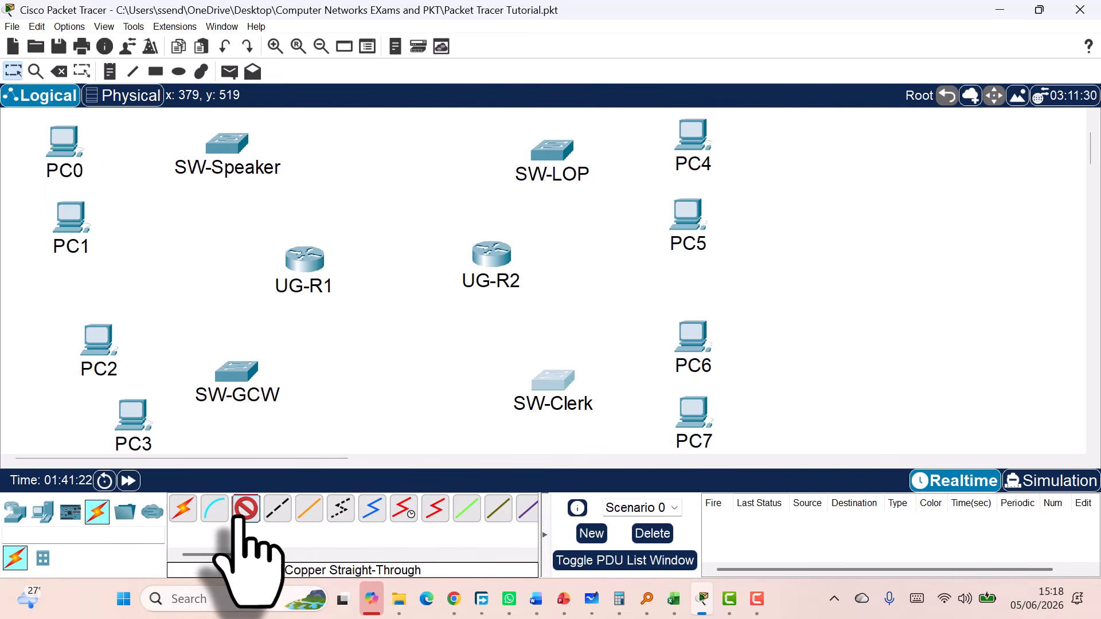
pyautogui.click(62, 142)
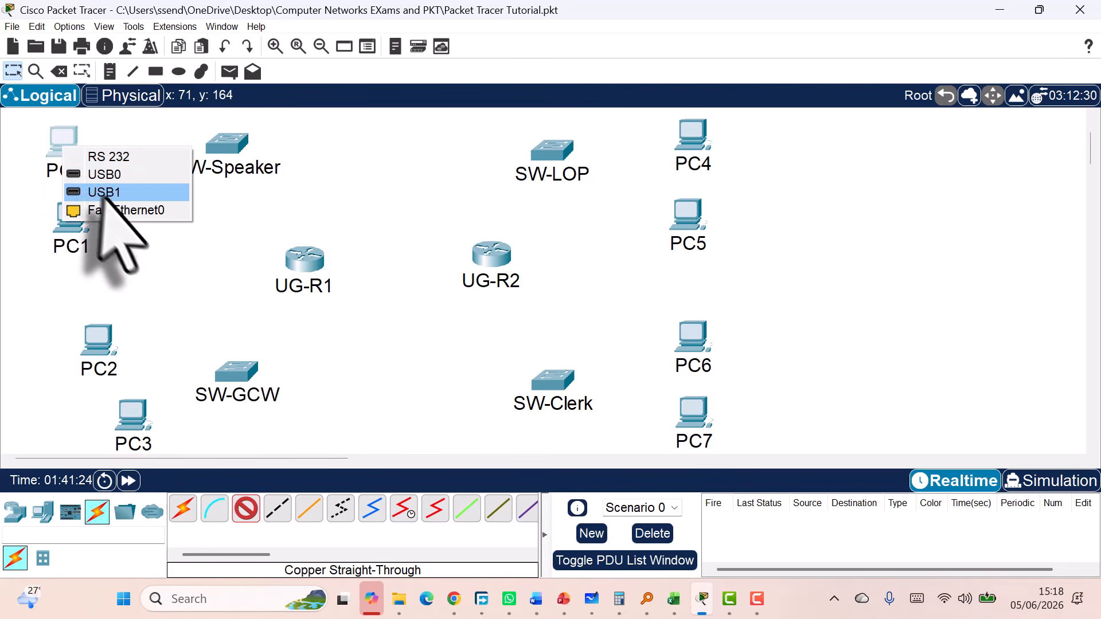
pyautogui.click(208, 540)
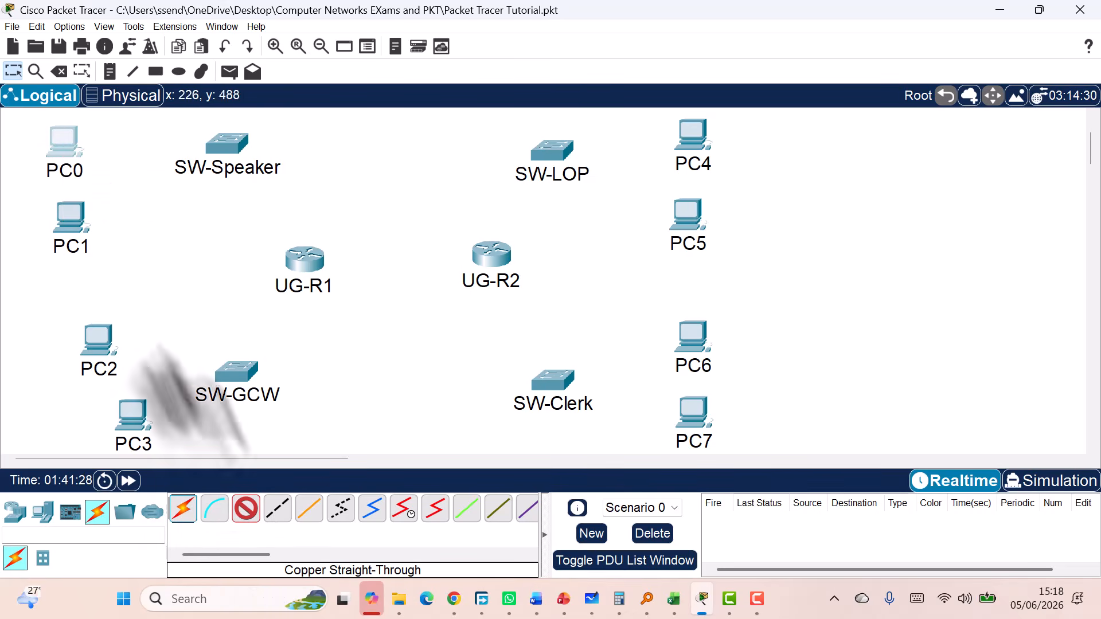
pyautogui.click(62, 143)
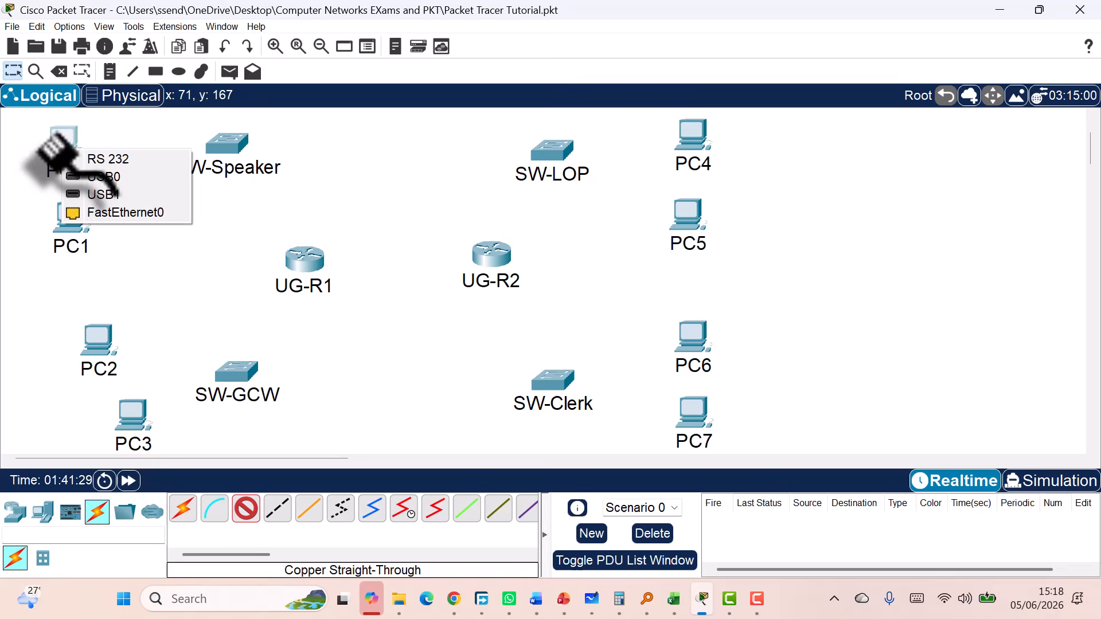
pyautogui.click(101, 213)
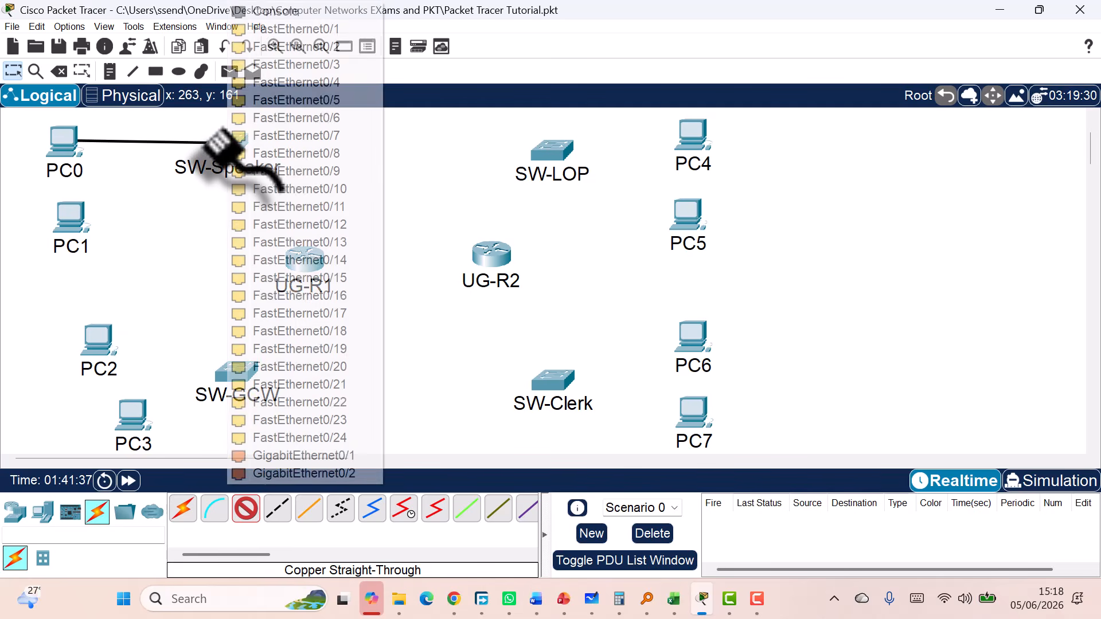
pyautogui.click(227, 137)
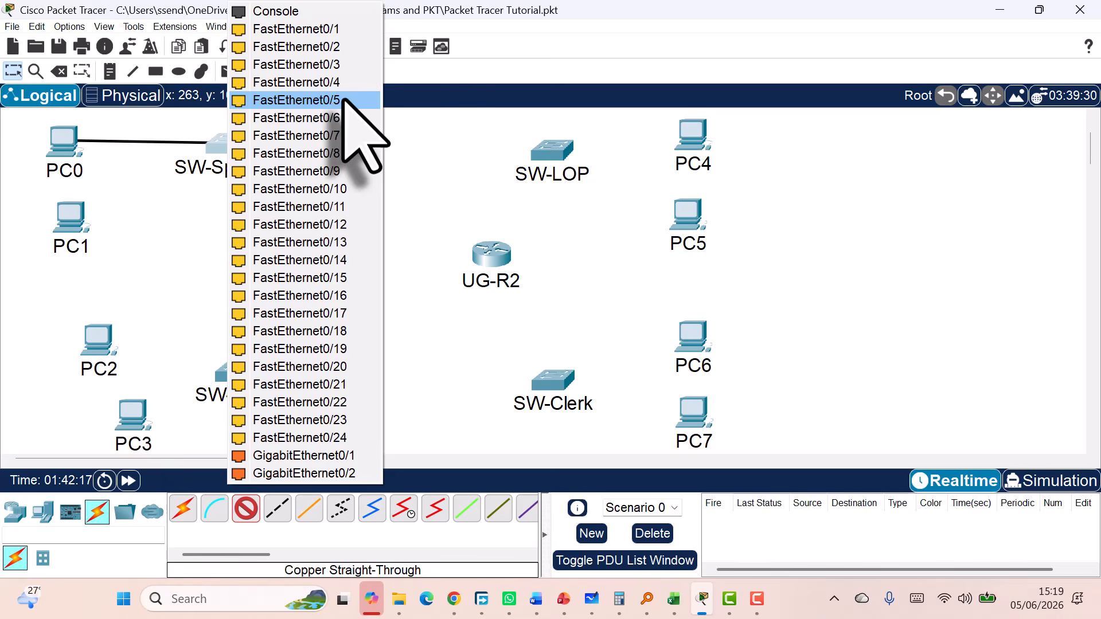
pyautogui.click(339, 29)
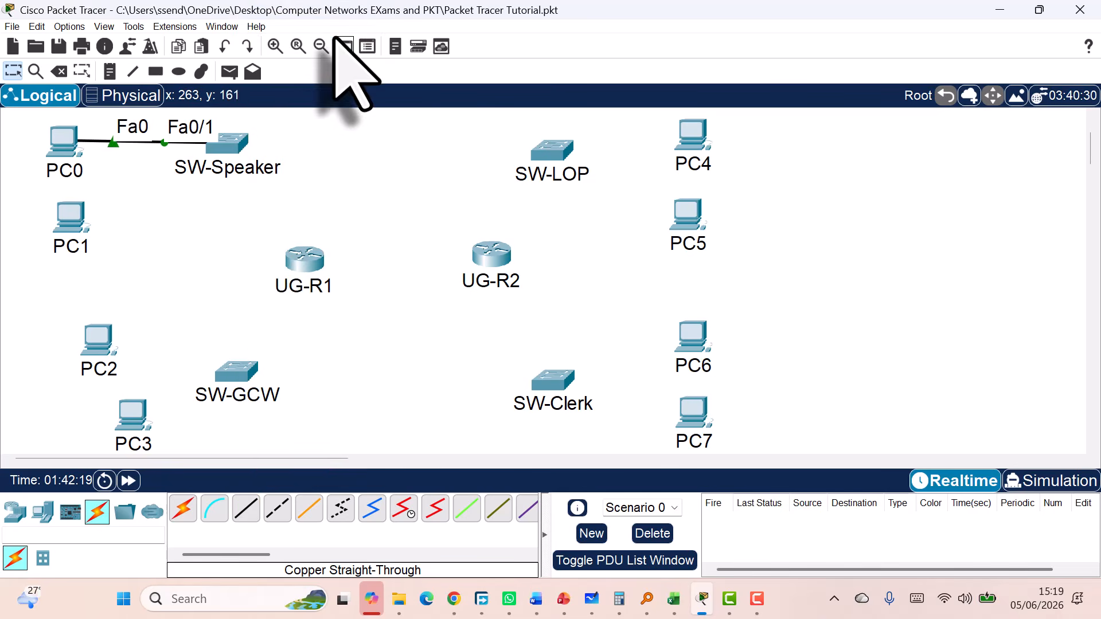
pyautogui.click(248, 511)
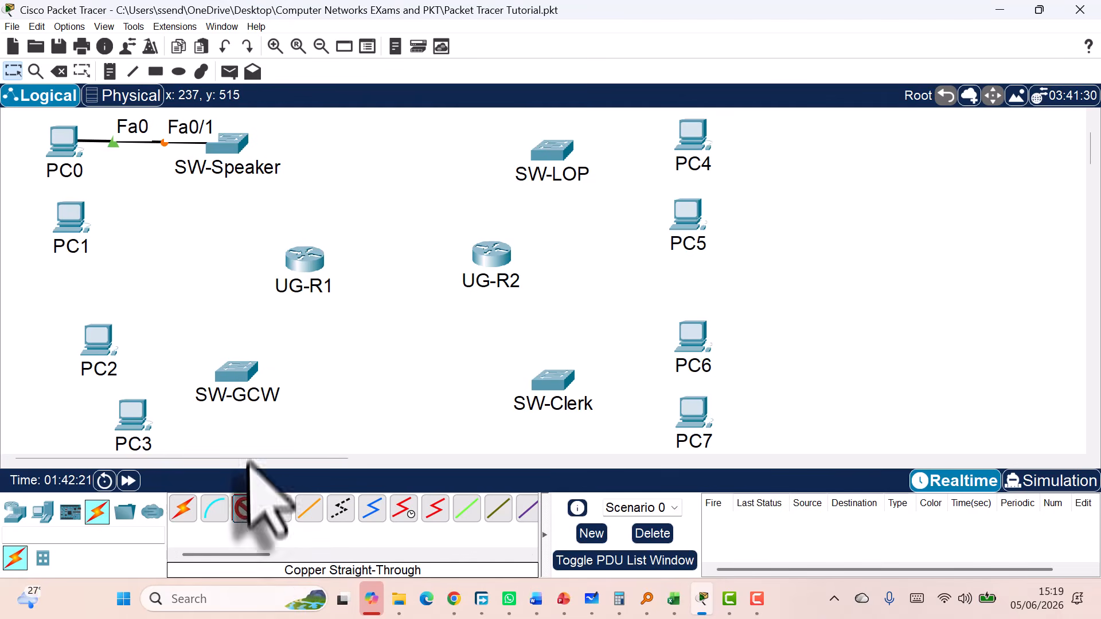
# Connect PC1's FastEthernet0 to SW-Speaker's FastEthernet0/2
pyautogui.click(62, 145)
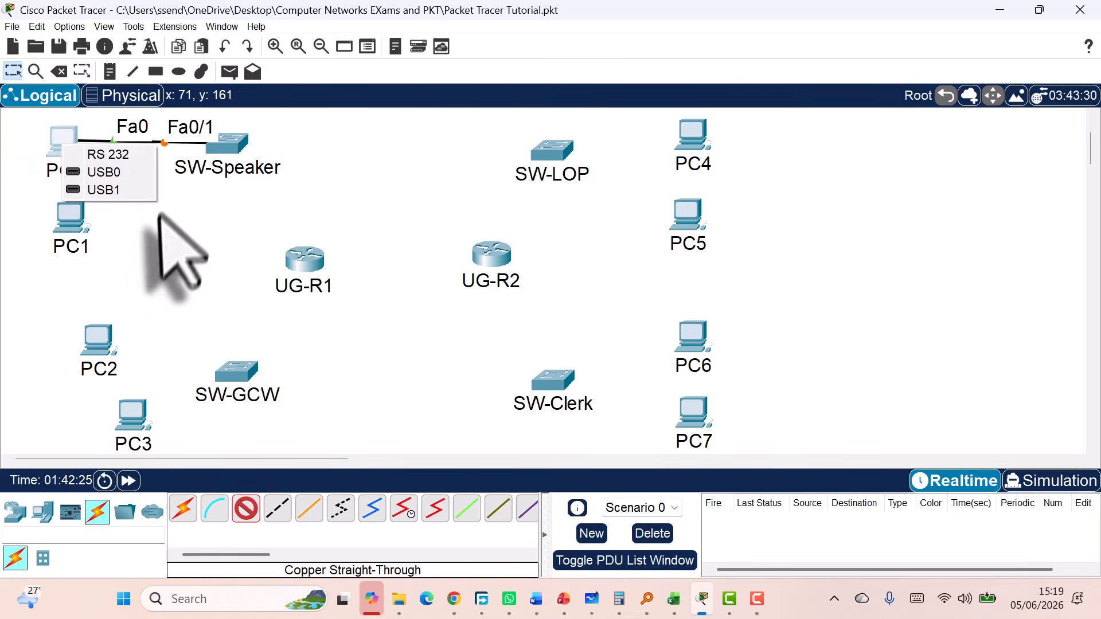
pyautogui.click(80, 224)
pyautogui.click(132, 285)
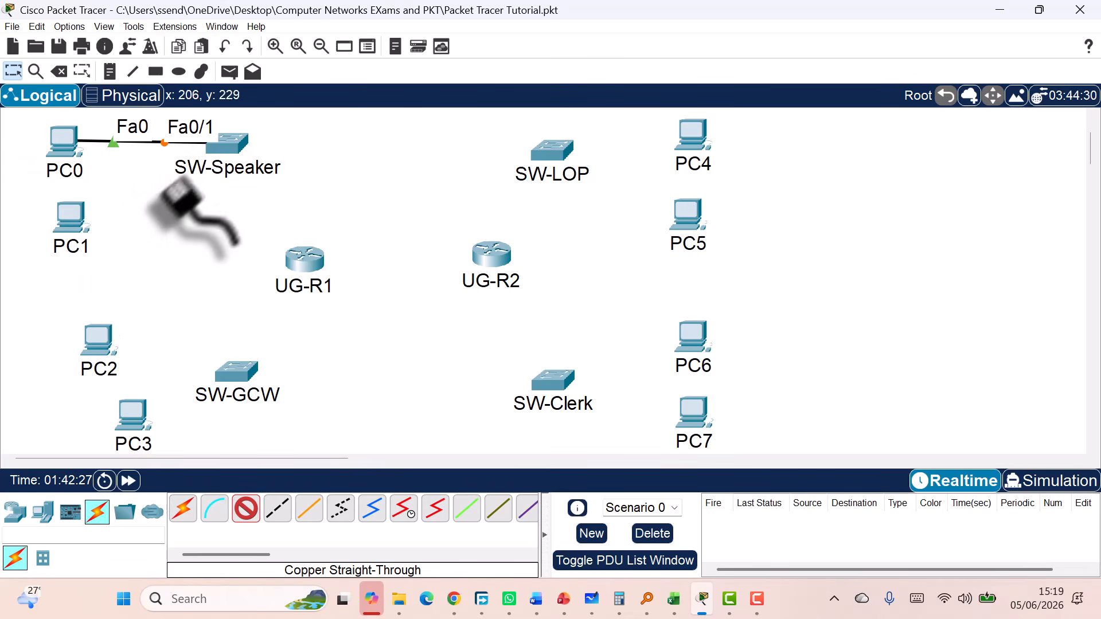
pyautogui.click(221, 144)
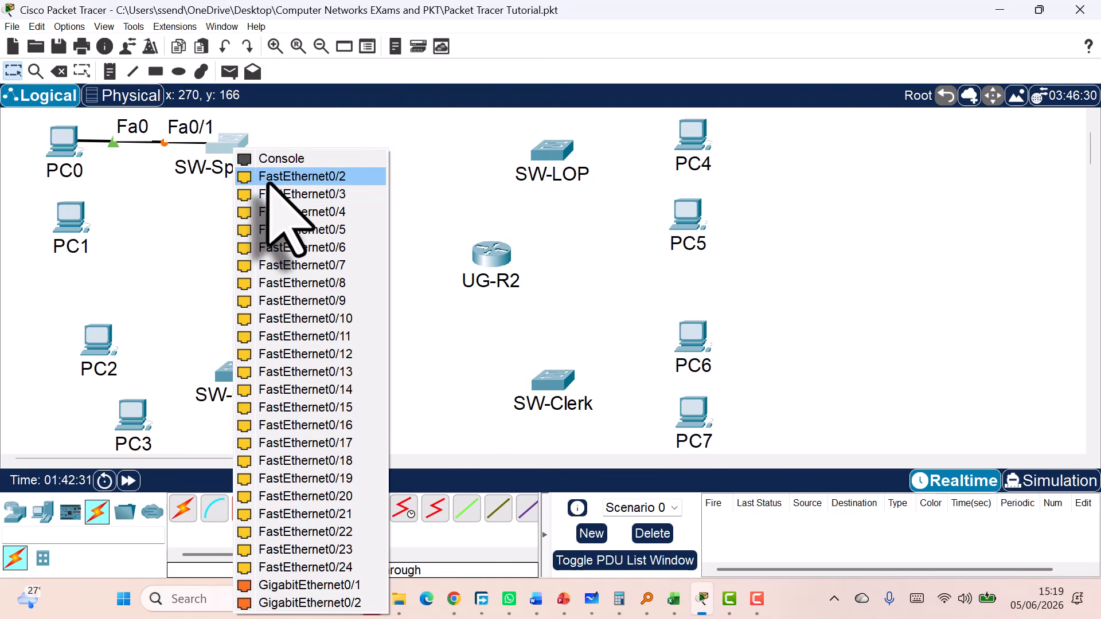
pyautogui.click(267, 179)
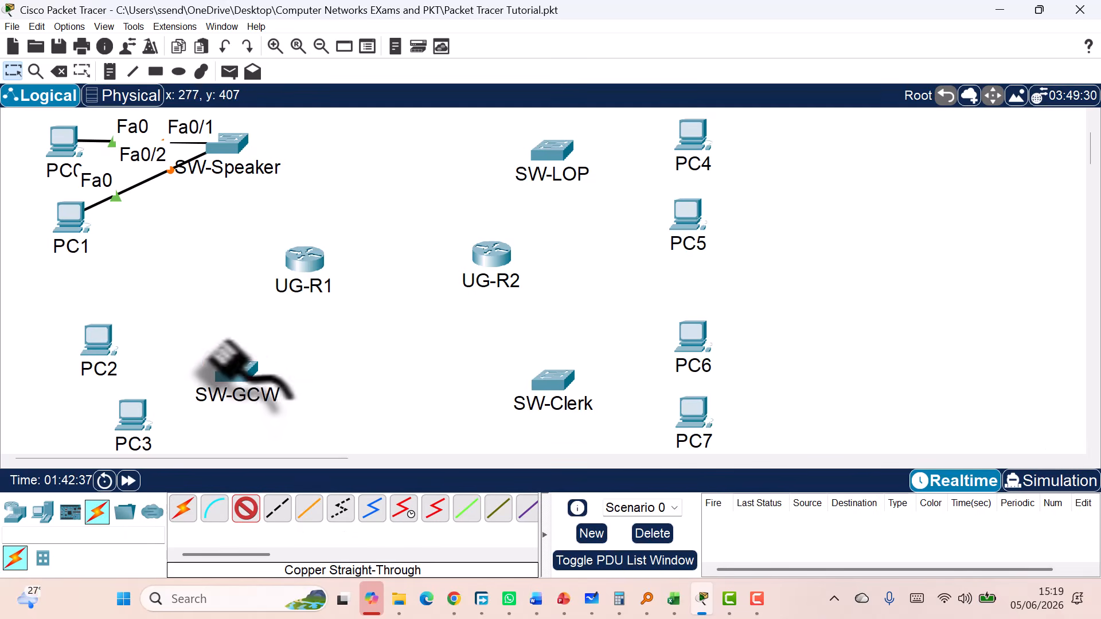
# Connect PC2 and PC3 to SW-GCW's FastEthernet0/1 and FastEthernet0/2
pyautogui.click(95, 330)
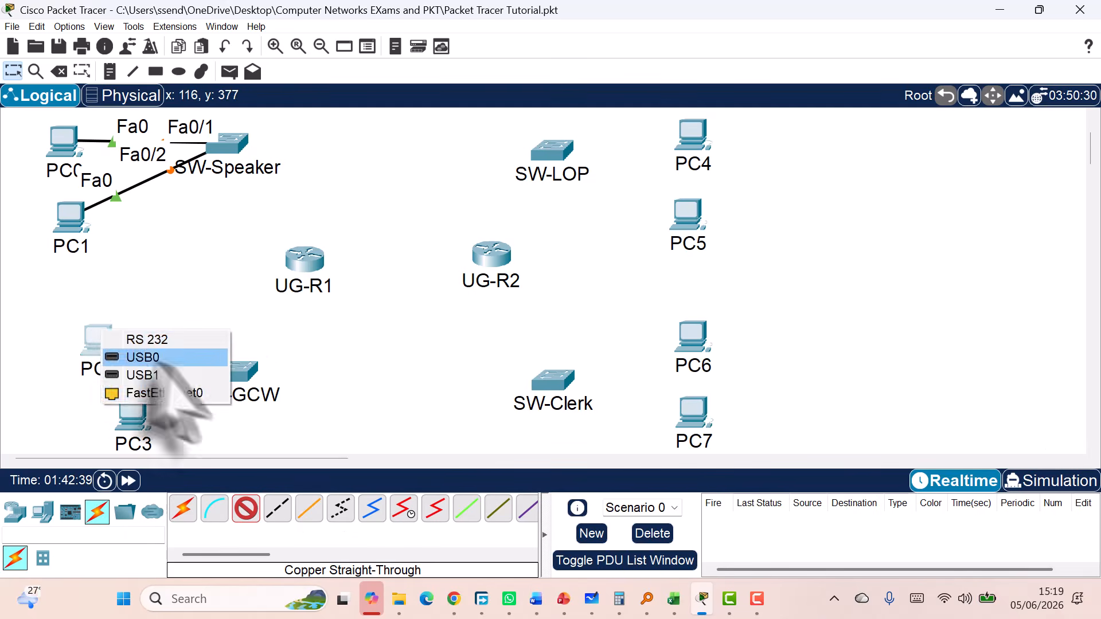
pyautogui.click(137, 391)
pyautogui.click(235, 378)
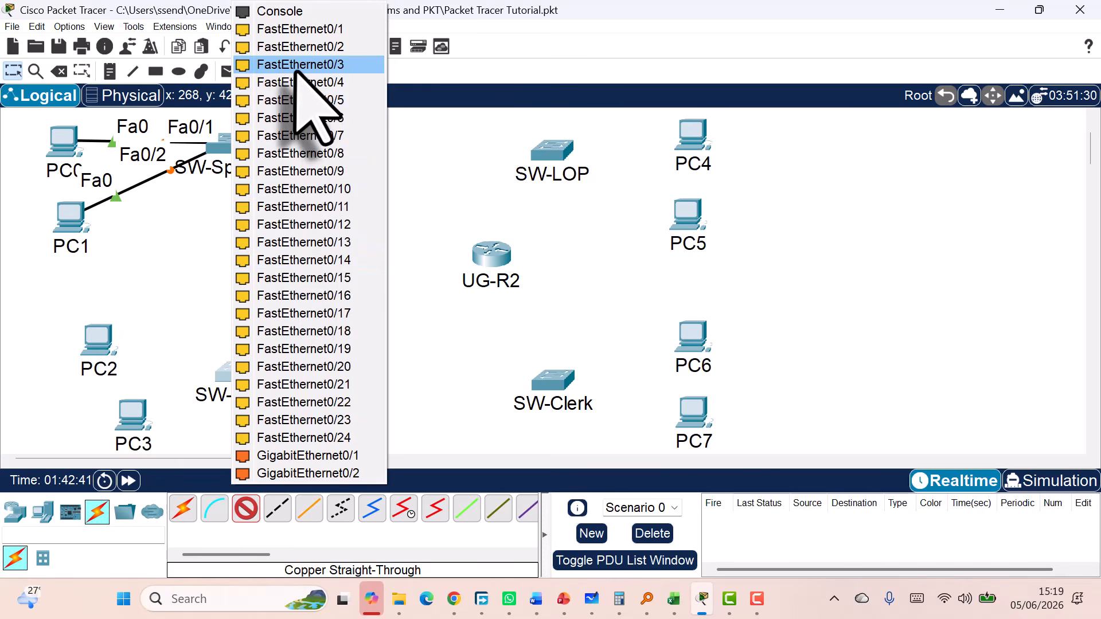
pyautogui.click(301, 29)
pyautogui.click(131, 425)
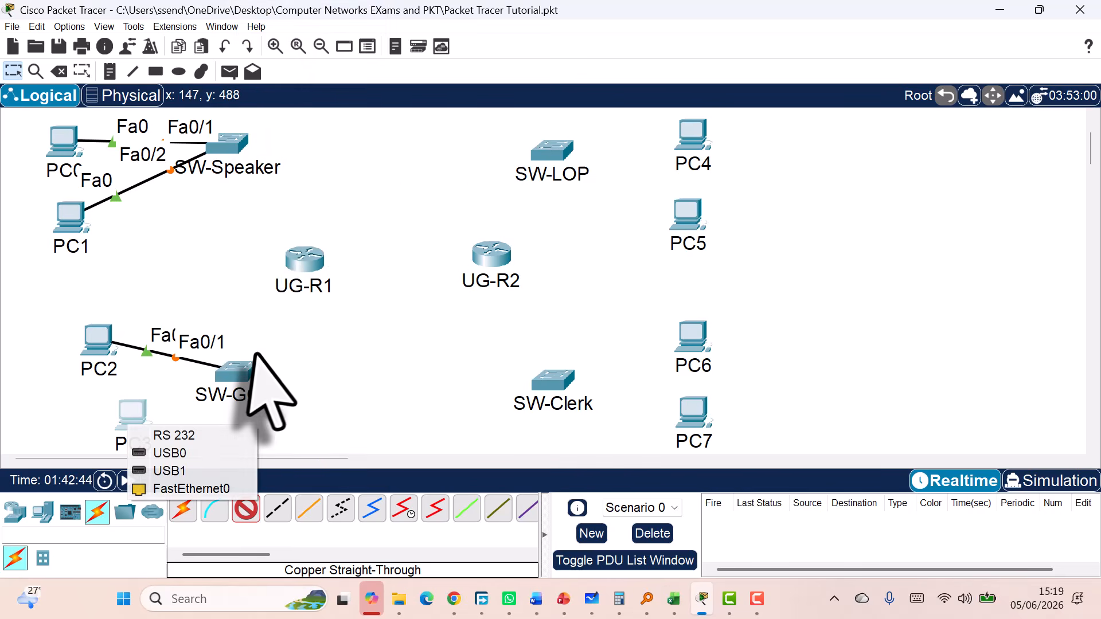
pyautogui.click(192, 489)
pyautogui.click(237, 375)
pyautogui.click(300, 29)
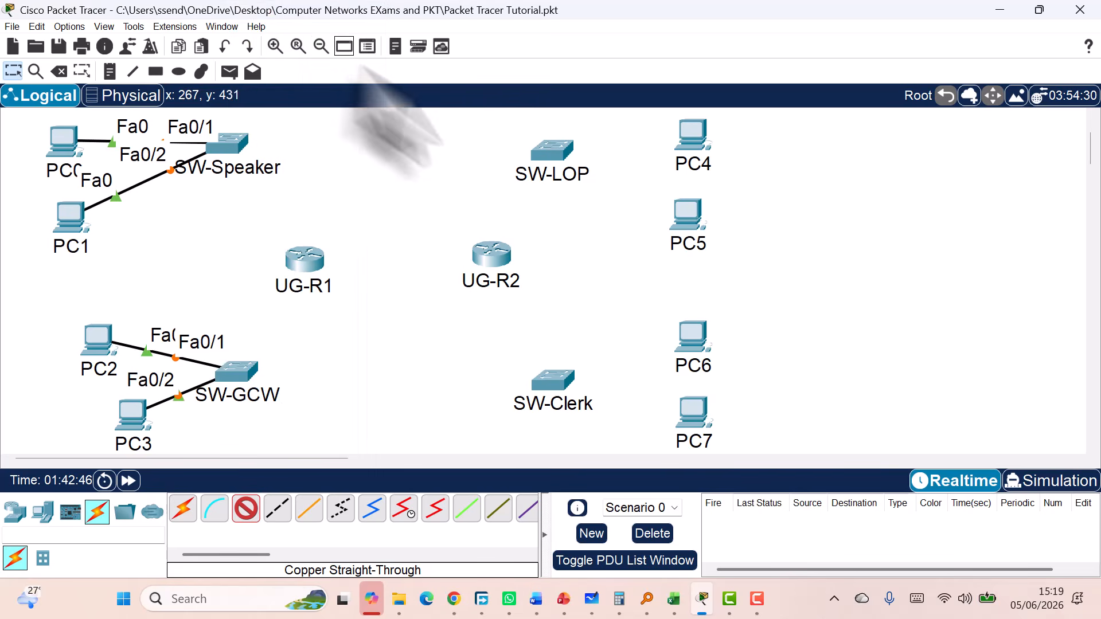
# Connect PC4 and PC5 to SW-LOP's FastEthernet0/1 and FastEthernet0/2
pyautogui.click(691, 141)
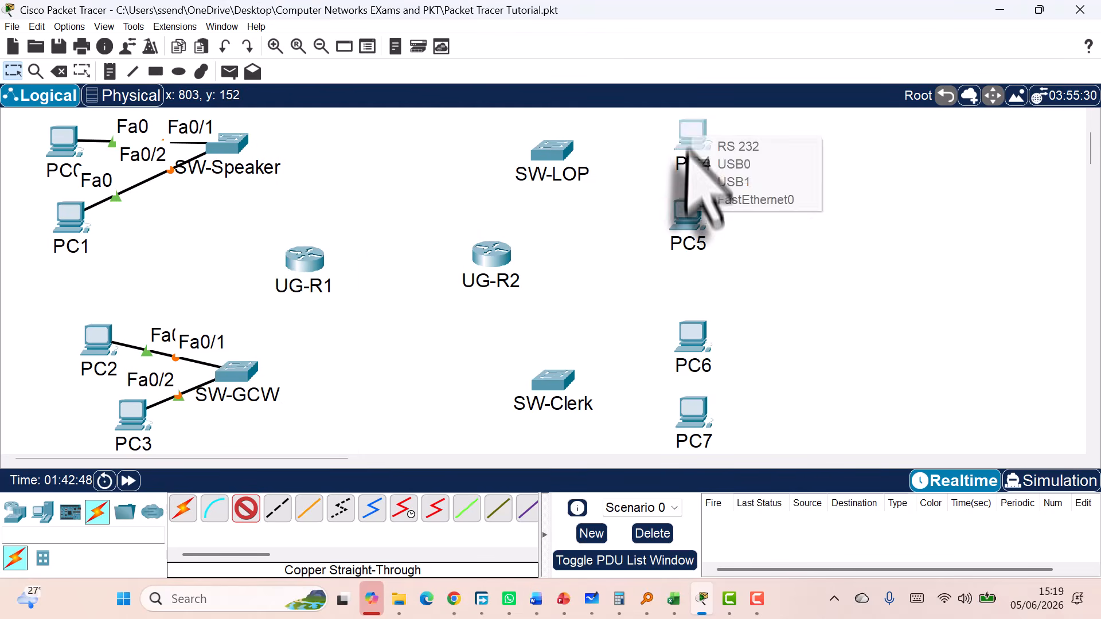
pyautogui.click(740, 197)
pyautogui.click(547, 158)
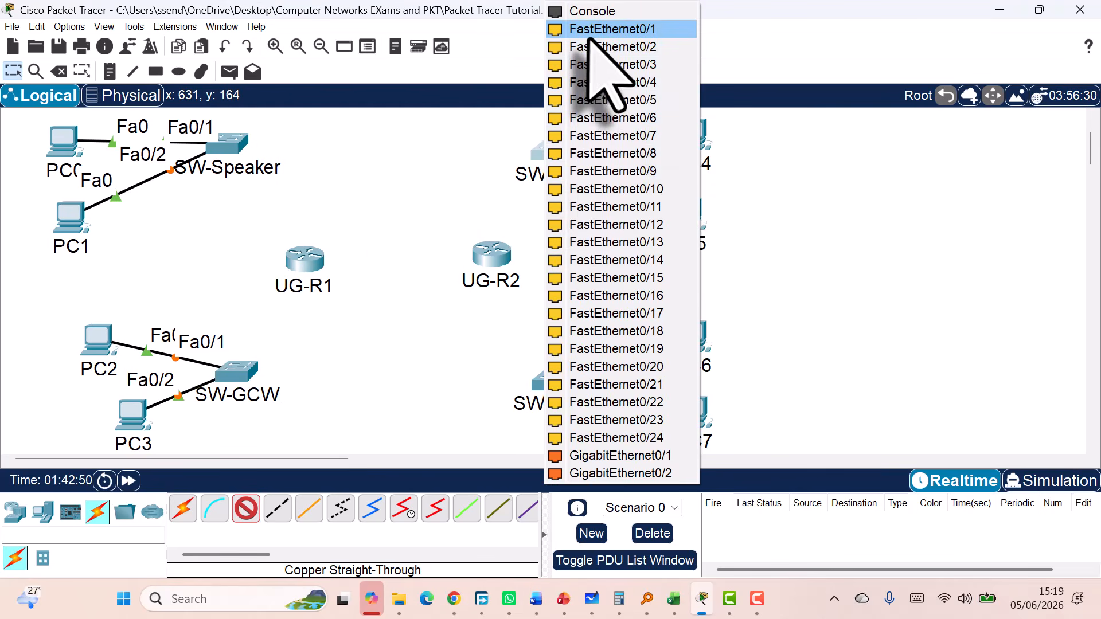
pyautogui.click(585, 28)
pyautogui.click(694, 143)
pyautogui.click(686, 228)
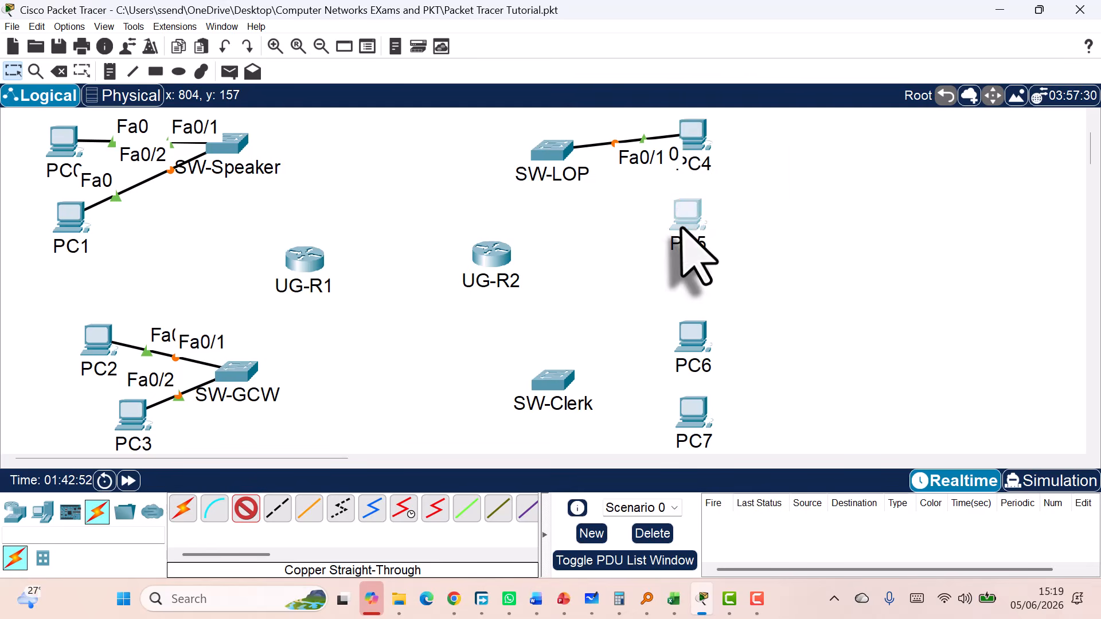
pyautogui.click(710, 292)
pyautogui.click(551, 143)
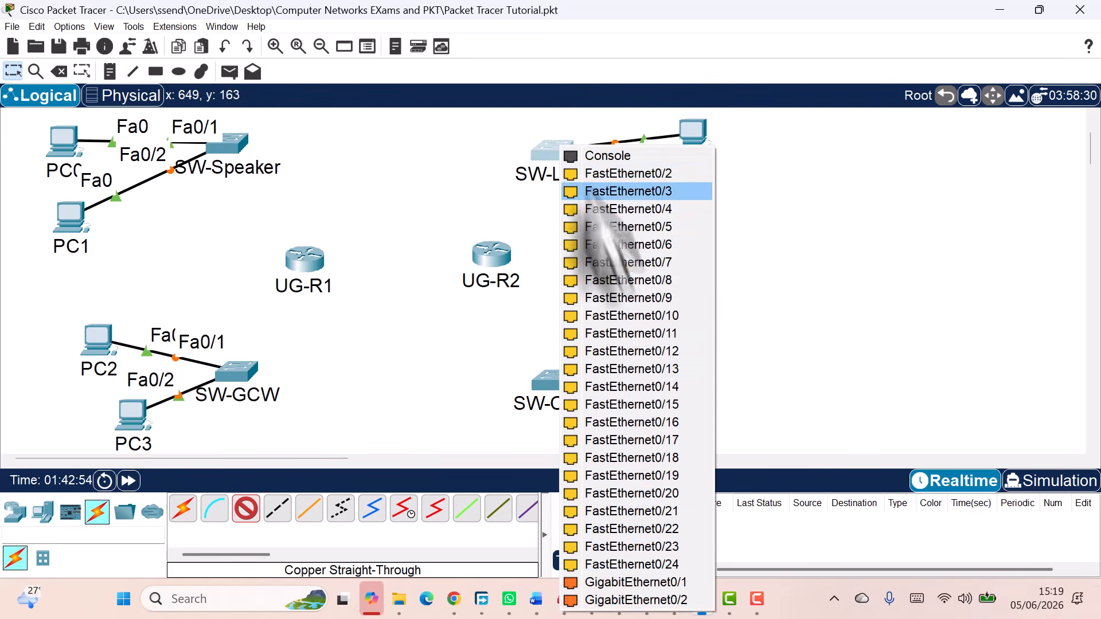
pyautogui.click(599, 189)
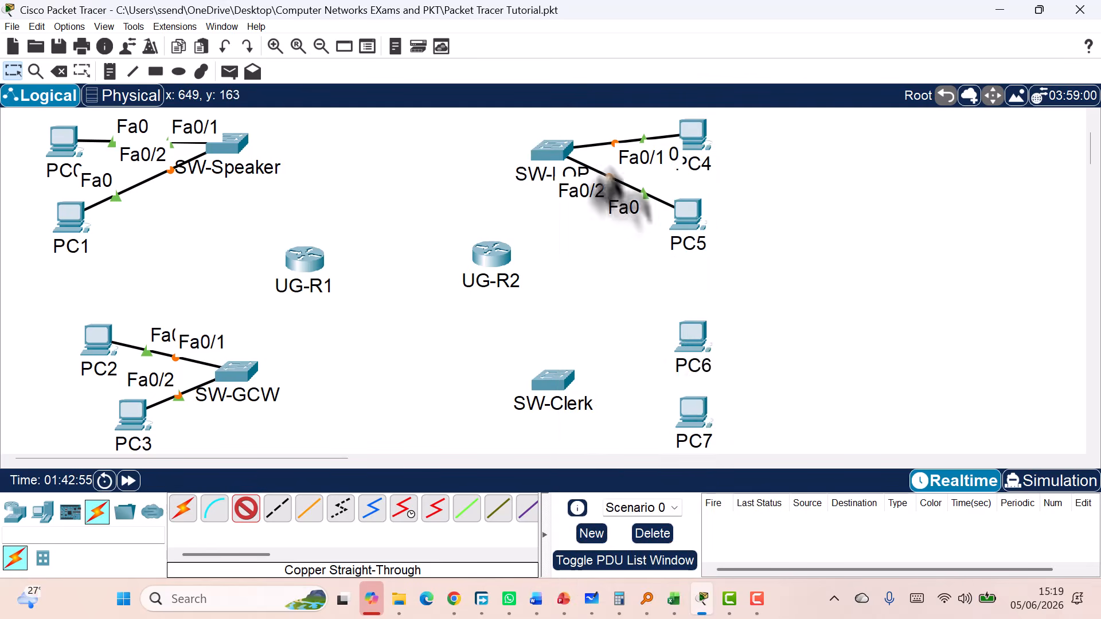
# Connect PC6 and PC7 to SW-Clerk's FastEthernet0/1 and FastEthernet0/2
pyautogui.click(694, 339)
pyautogui.click(702, 400)
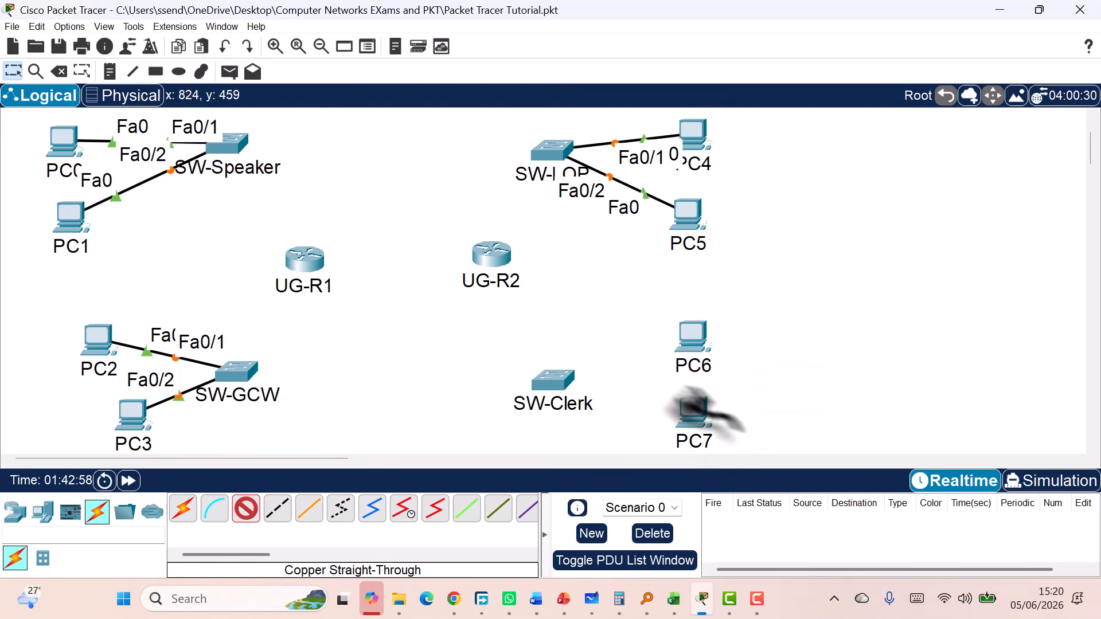
pyautogui.click(565, 396)
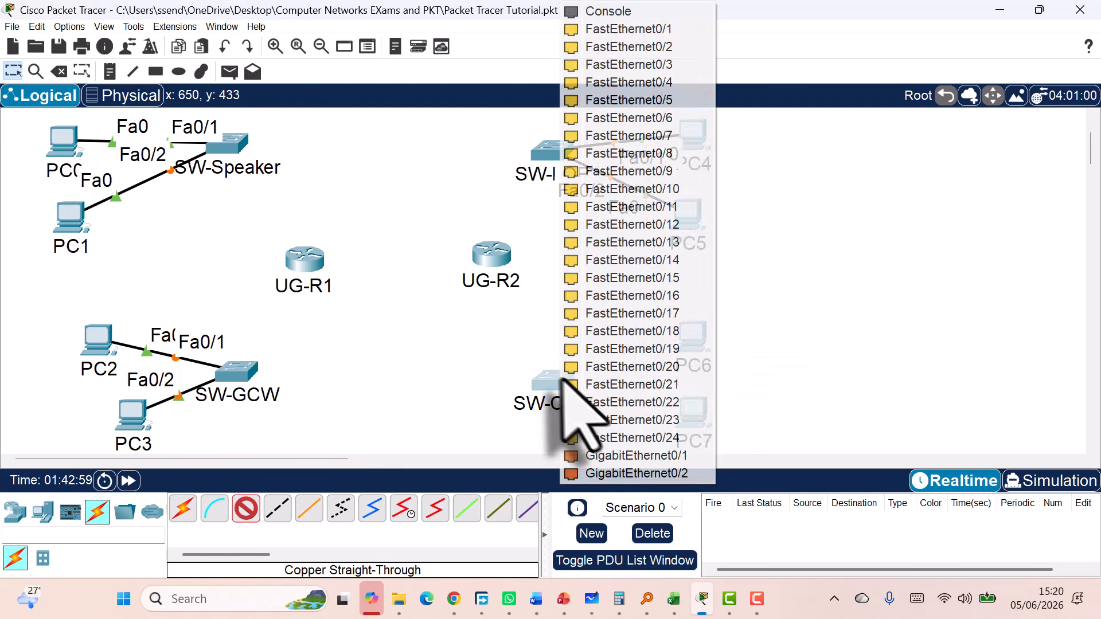
pyautogui.click(659, 29)
pyautogui.click(695, 417)
pyautogui.click(722, 477)
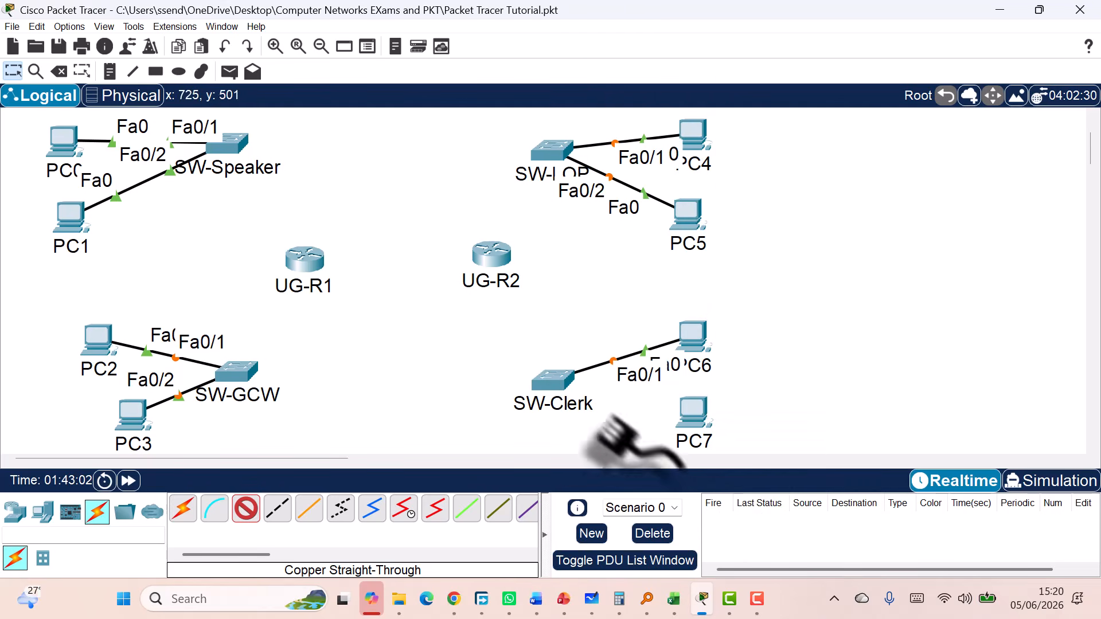
pyautogui.click(568, 390)
pyautogui.click(631, 30)
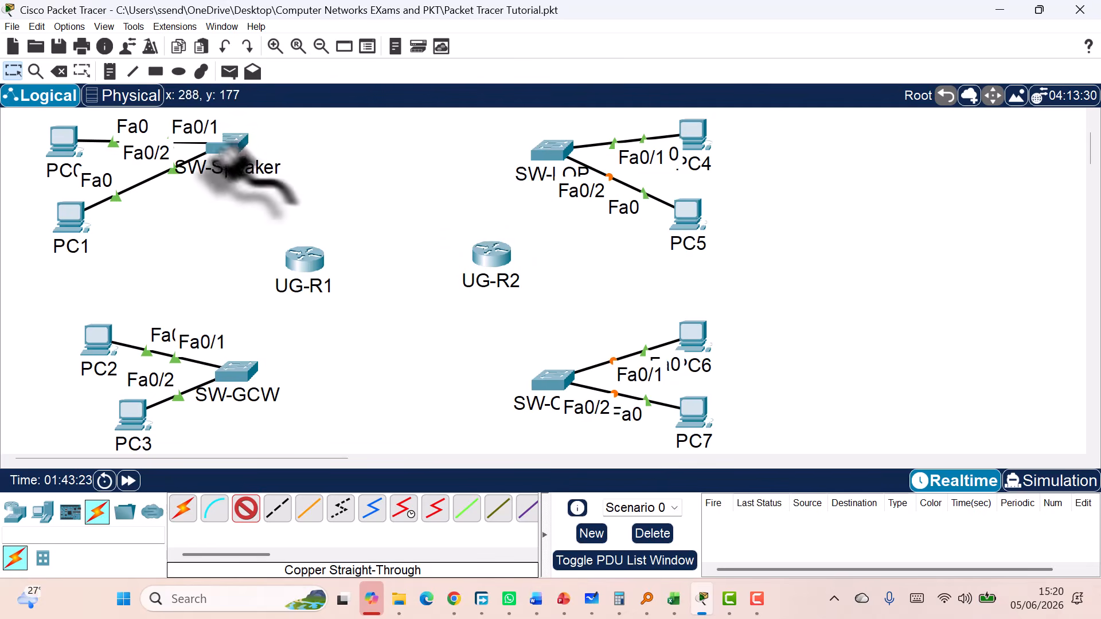
# Link SW-Speaker and SW-GCW GigabitEthernet0/1 to UG-R1's GigabitEthernet0/0 and 0/1
pyautogui.moveTo(292, 258)
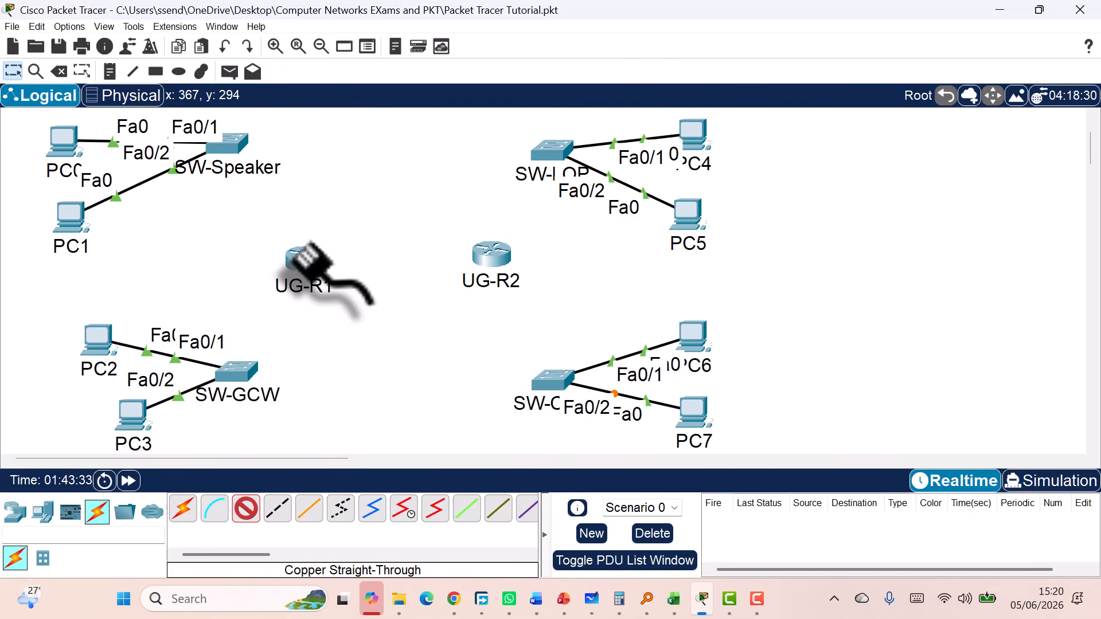
pyautogui.click(239, 147)
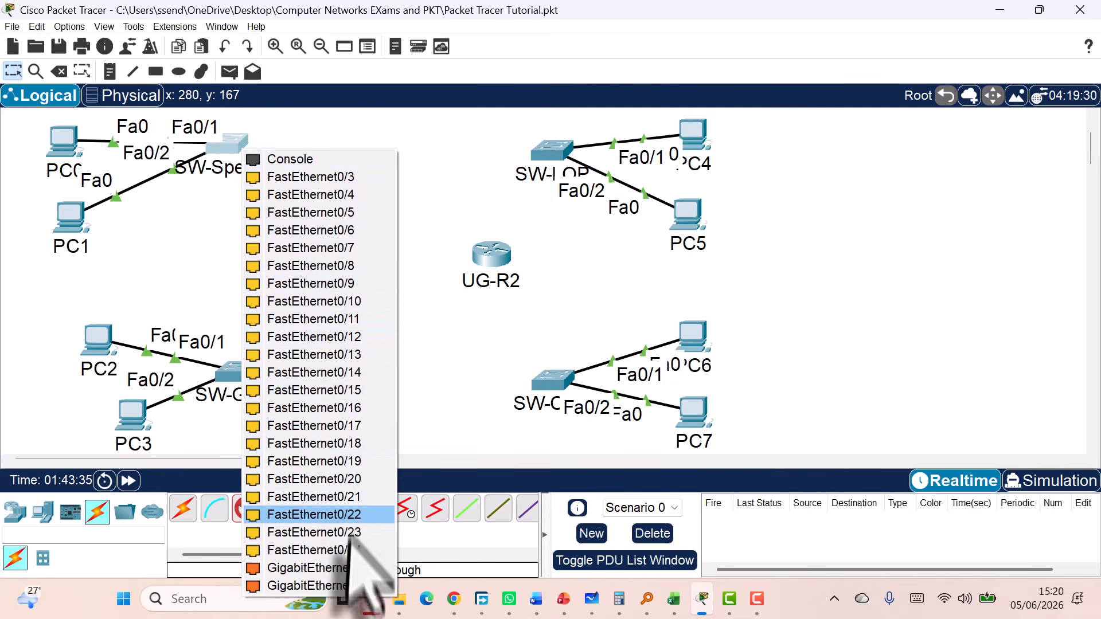
pyautogui.click(321, 568)
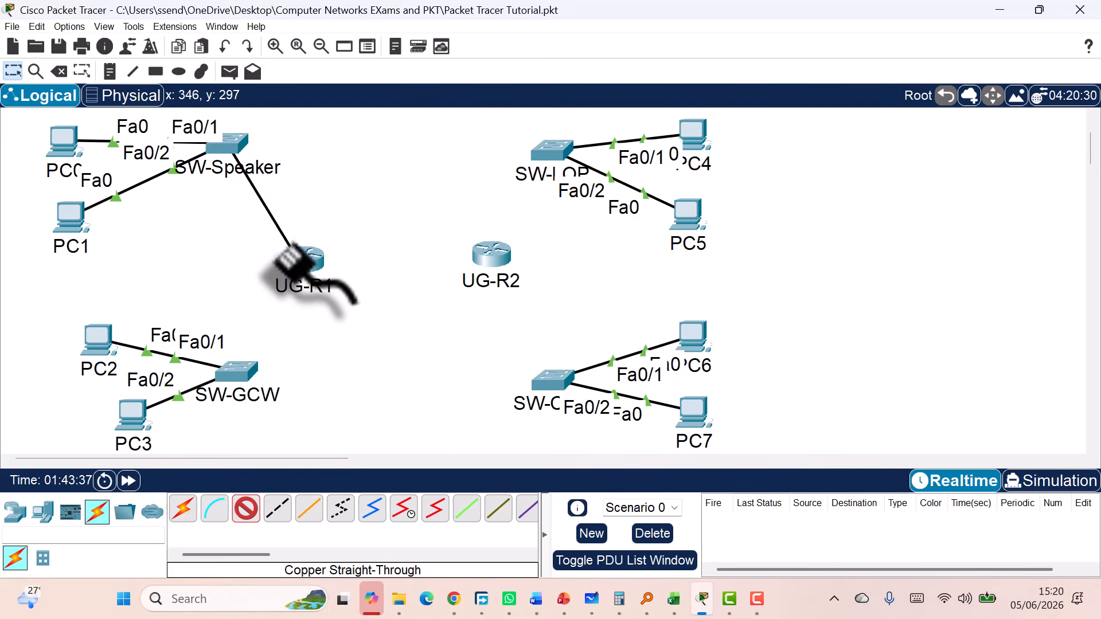
pyautogui.click(298, 255)
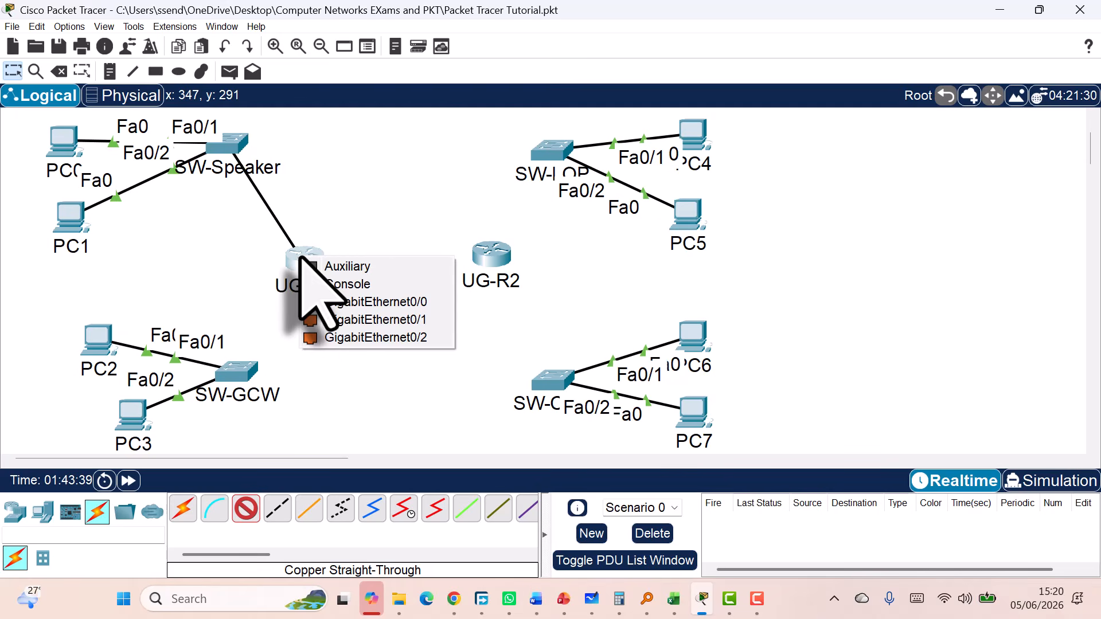
pyautogui.click(338, 305)
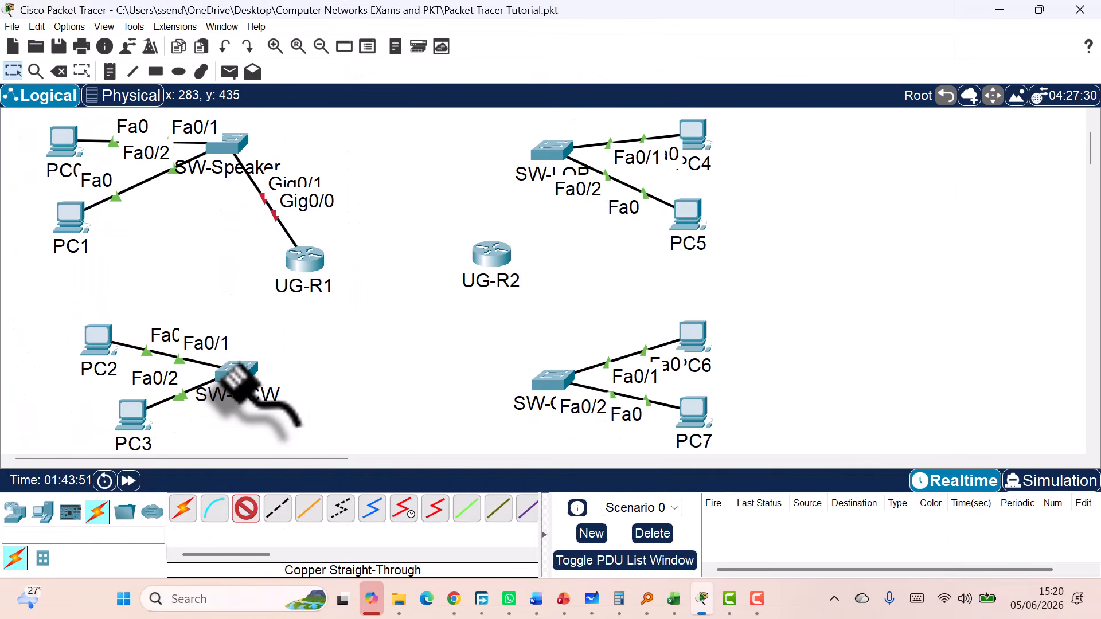
pyautogui.click(235, 367)
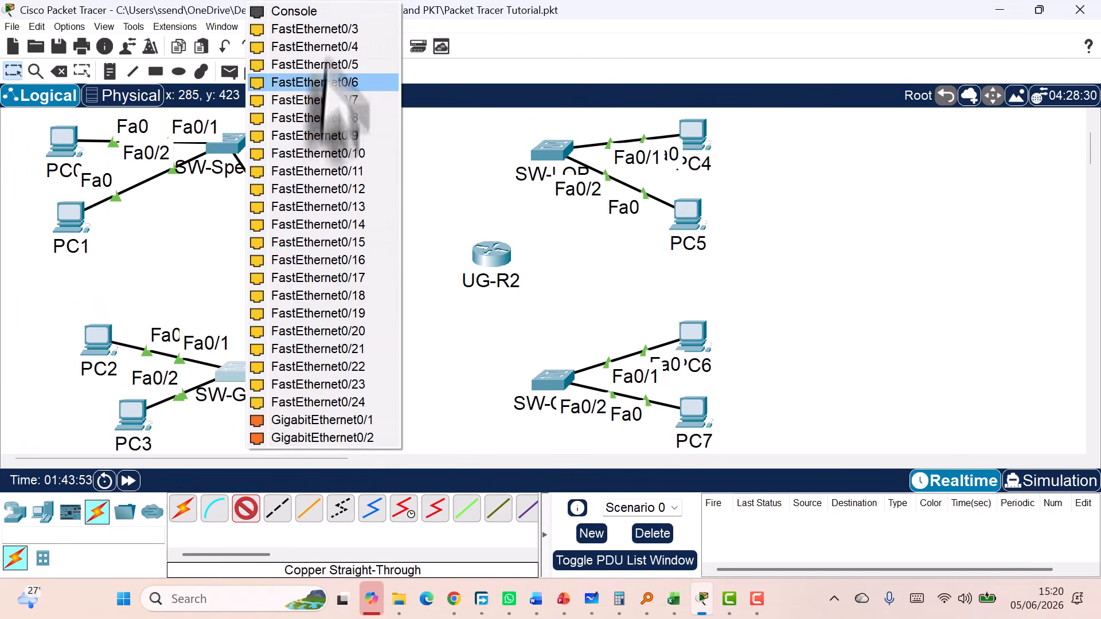
pyautogui.click(321, 421)
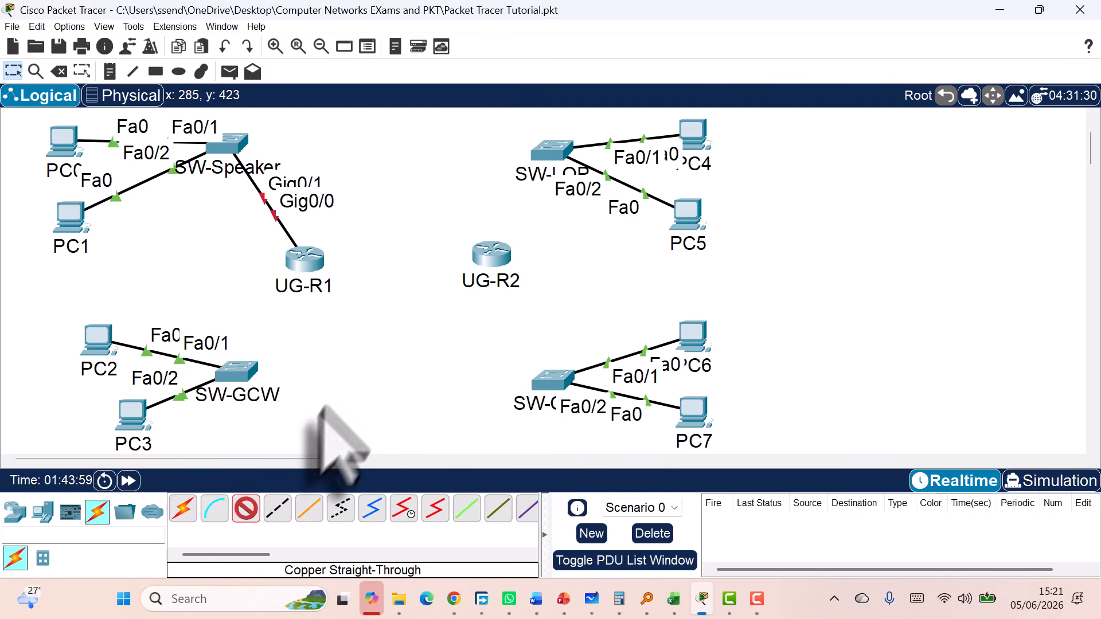
pyautogui.click(307, 265)
pyautogui.click(365, 309)
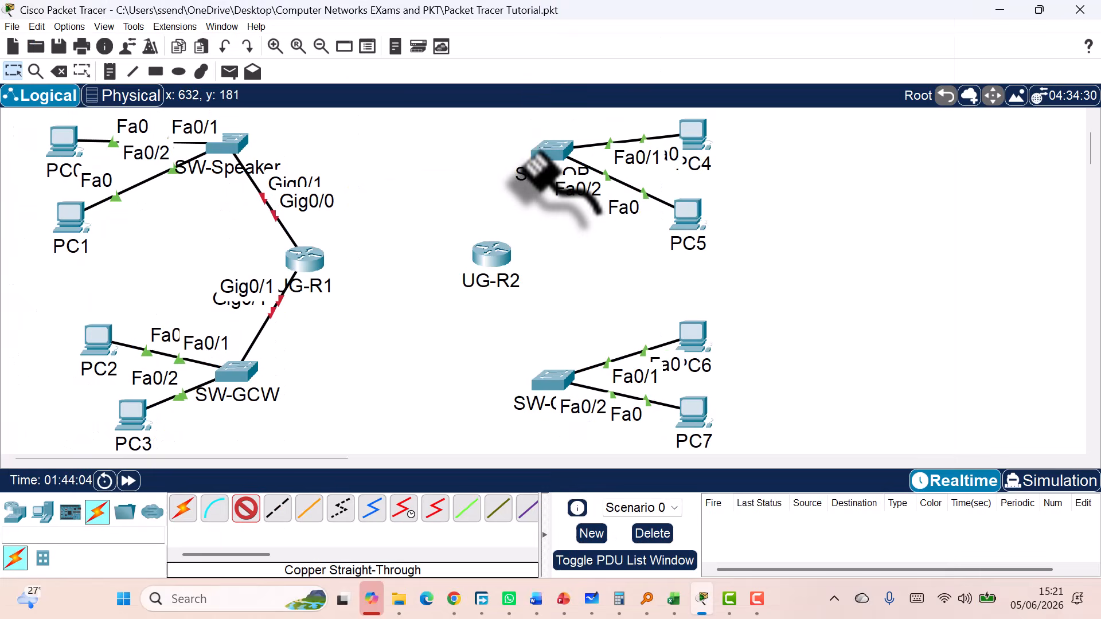
# Link SW-LOP and SW-Clerk GigabitEthernet0/1 to UG-R2's GigabitEthernet0/0 and 0/1
pyautogui.click(559, 161)
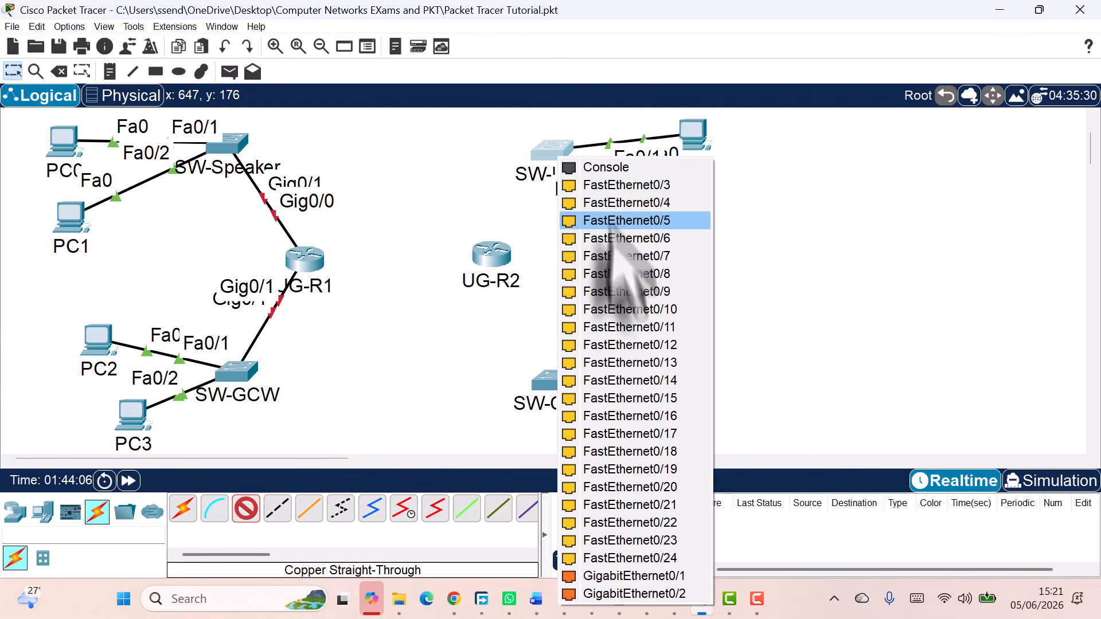
pyautogui.click(631, 575)
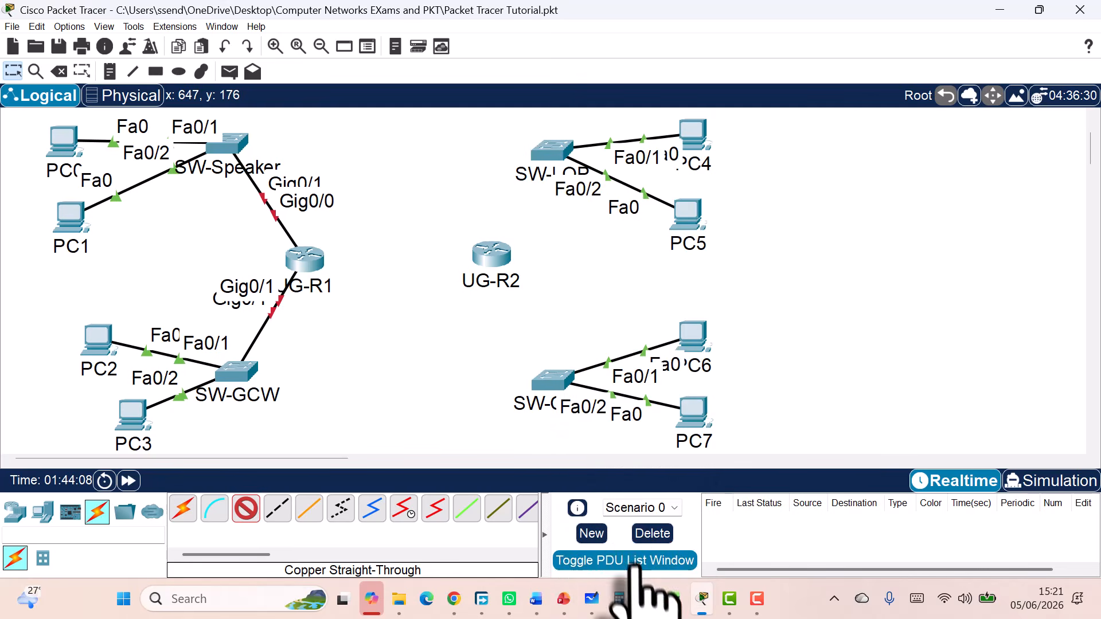
pyautogui.click(498, 253)
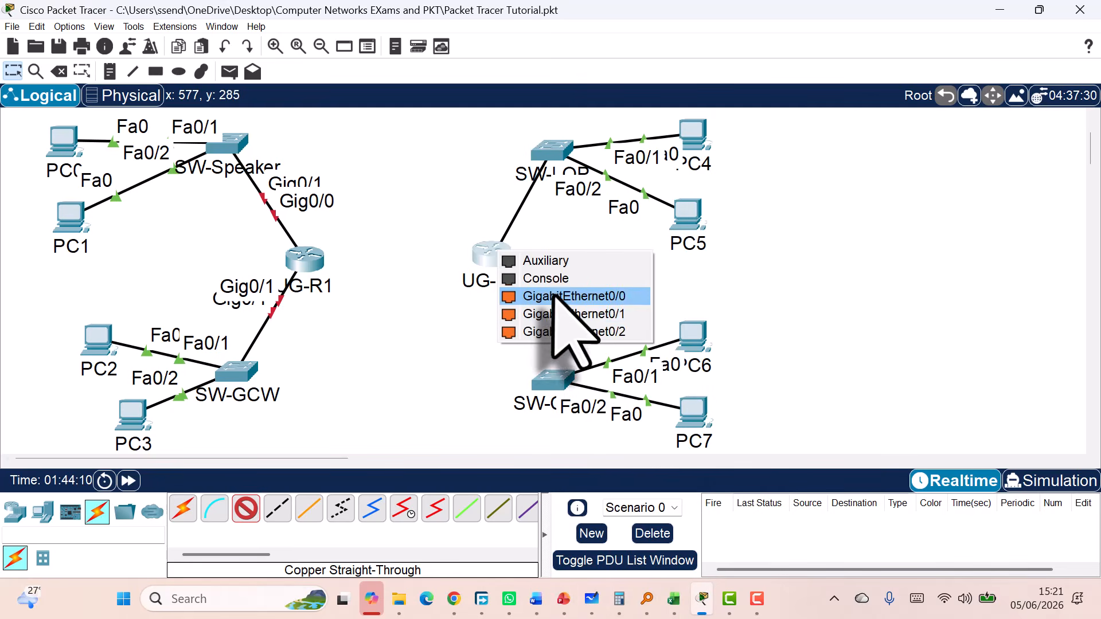
pyautogui.click(559, 296)
pyautogui.click(556, 379)
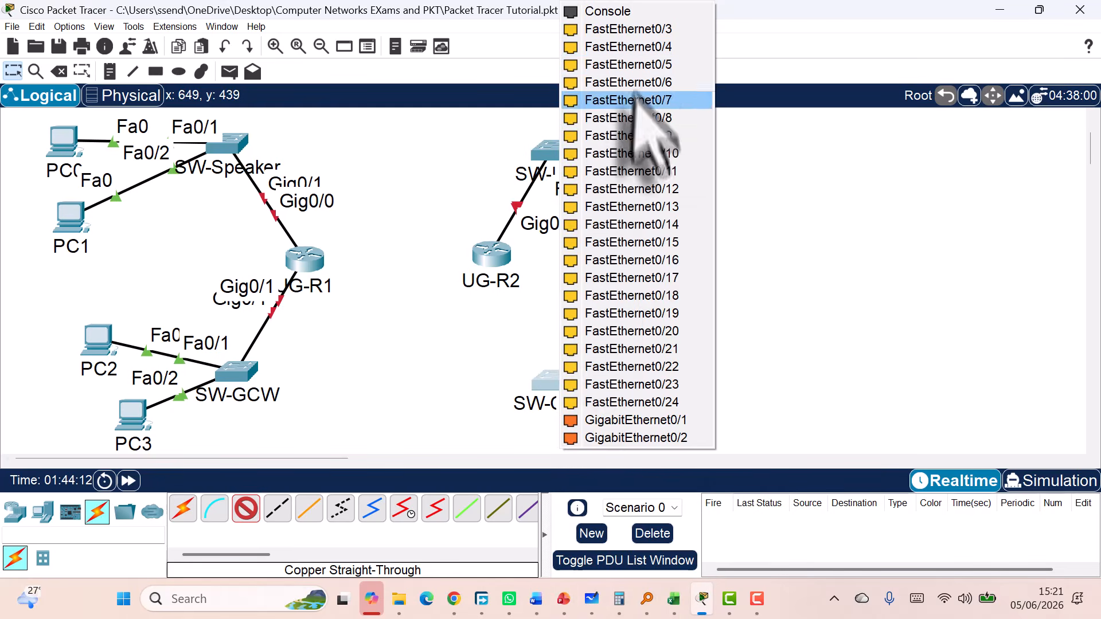
pyautogui.click(591, 420)
pyautogui.click(497, 258)
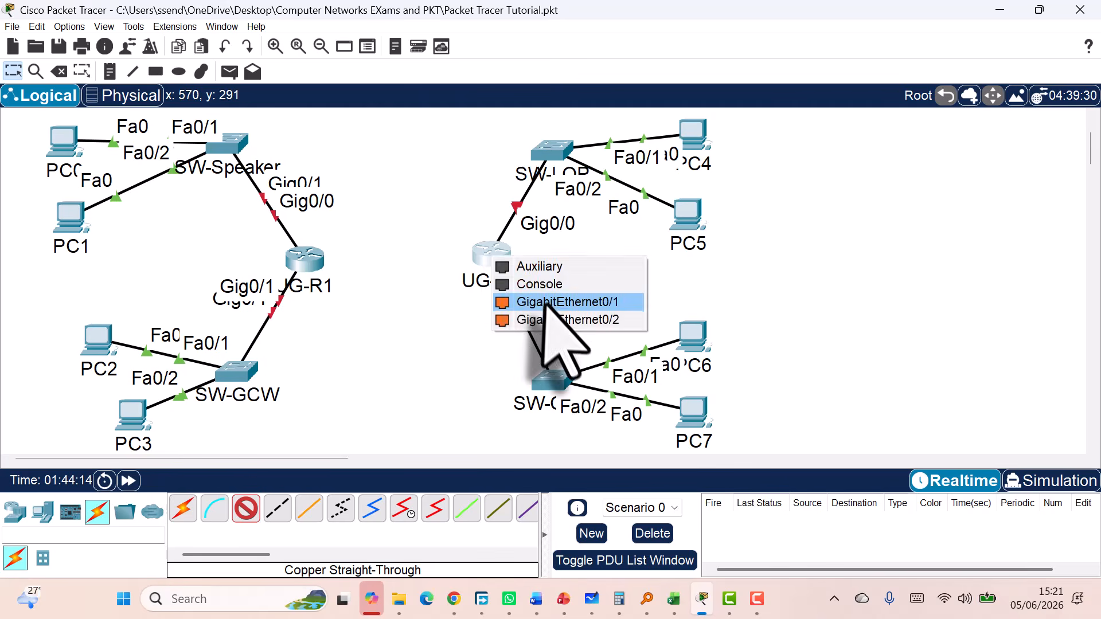
pyautogui.click(565, 301)
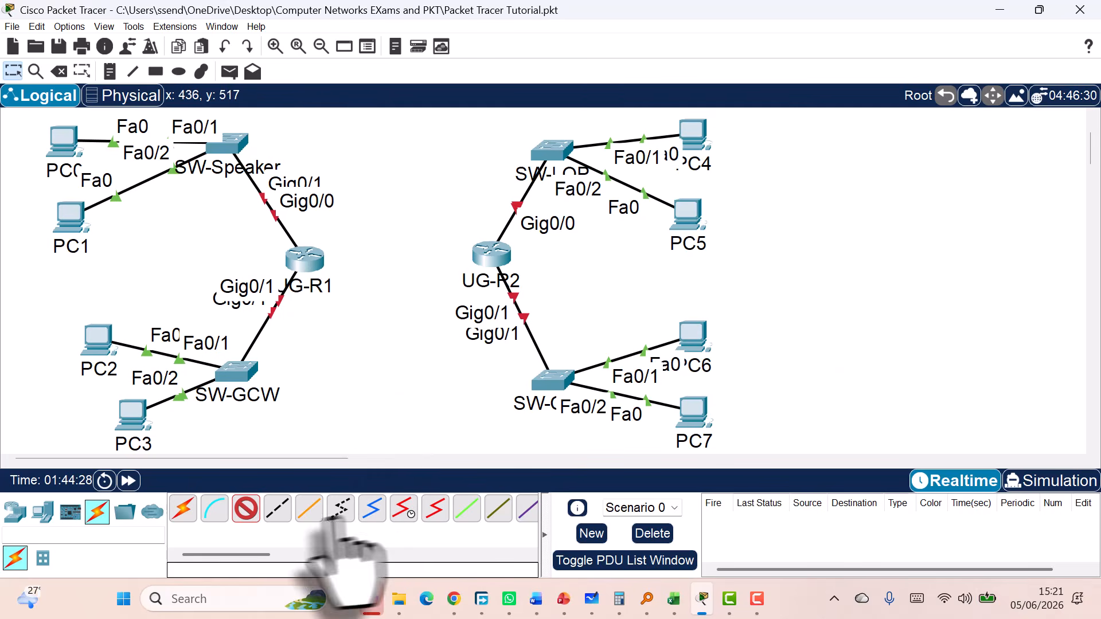
# Run a copper cross-over cable from UG-R1's GigabitEthernet0/2 to UG-R2's GigabitEthernet0/2
pyautogui.click(278, 509)
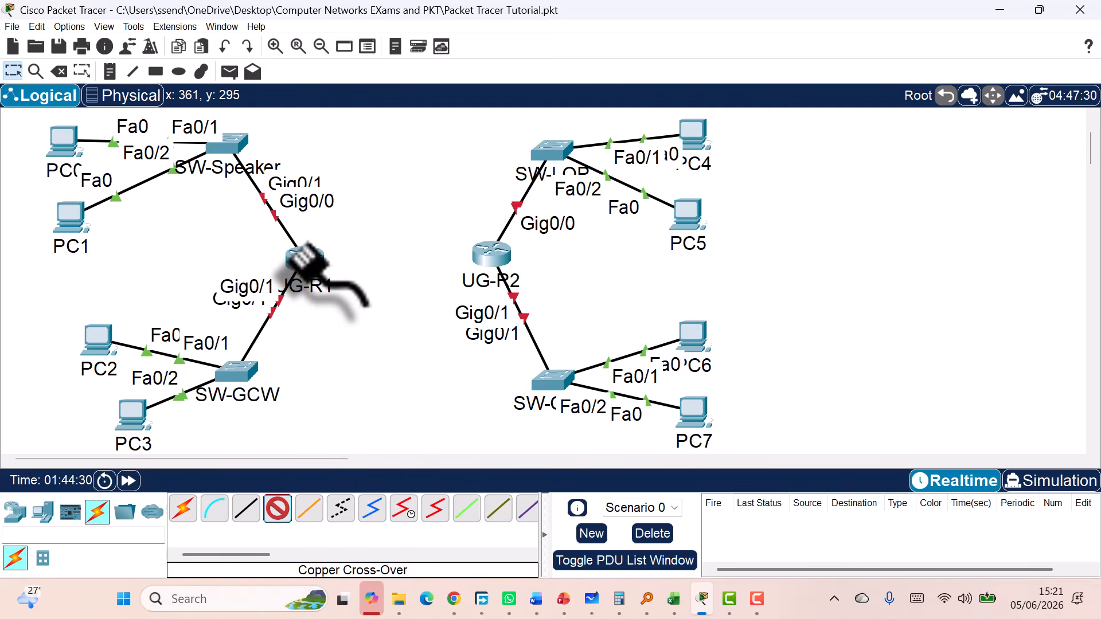
pyautogui.click(310, 261)
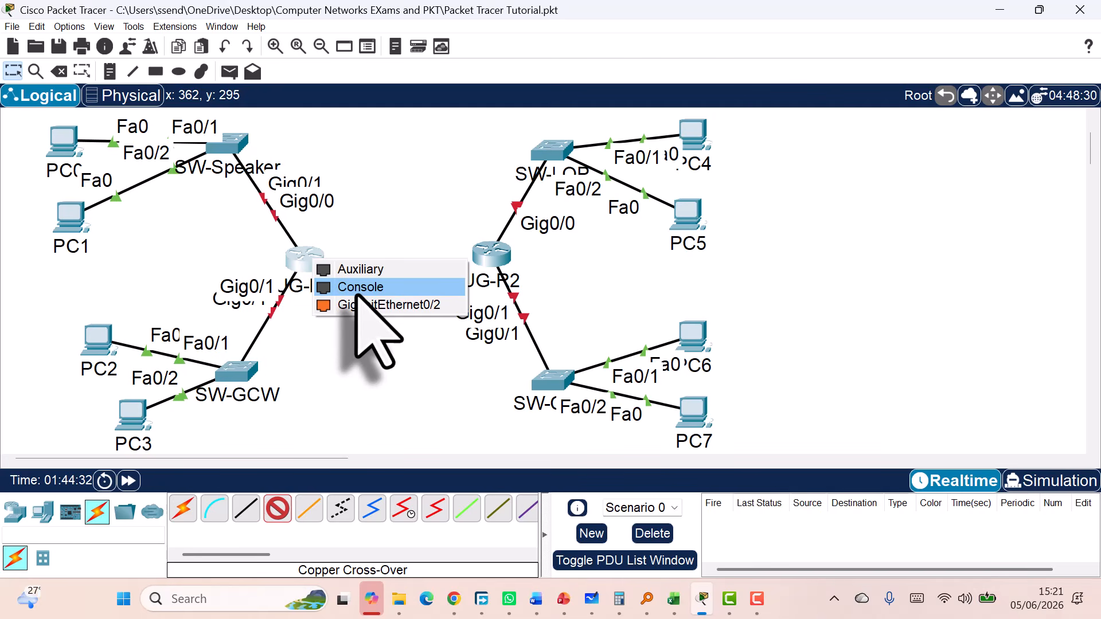
pyautogui.click(427, 305)
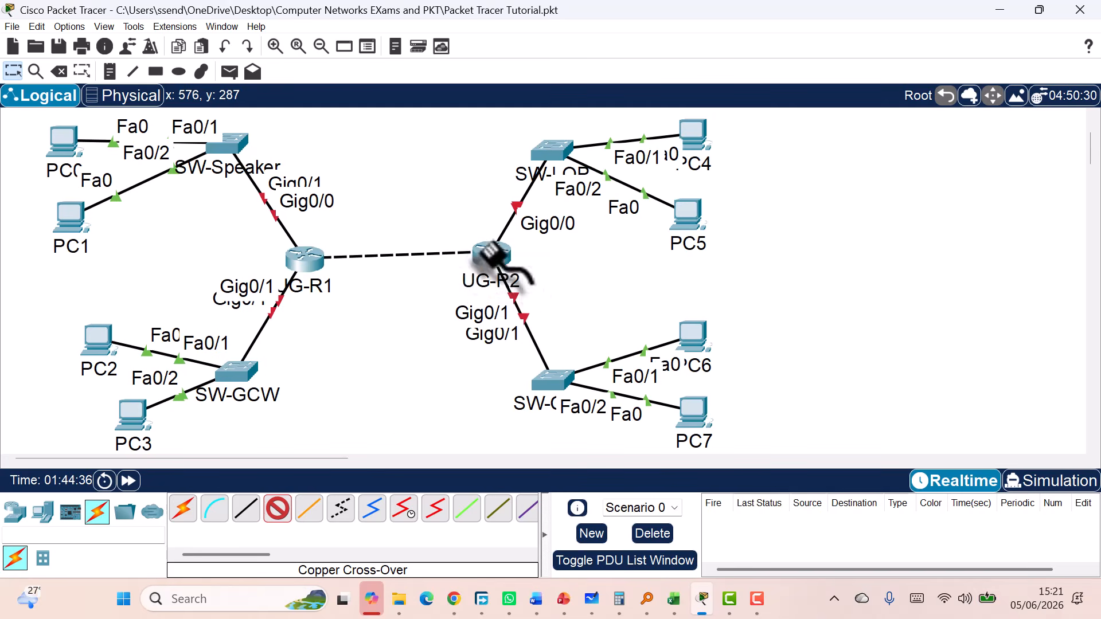
pyautogui.click(492, 257)
pyautogui.click(544, 298)
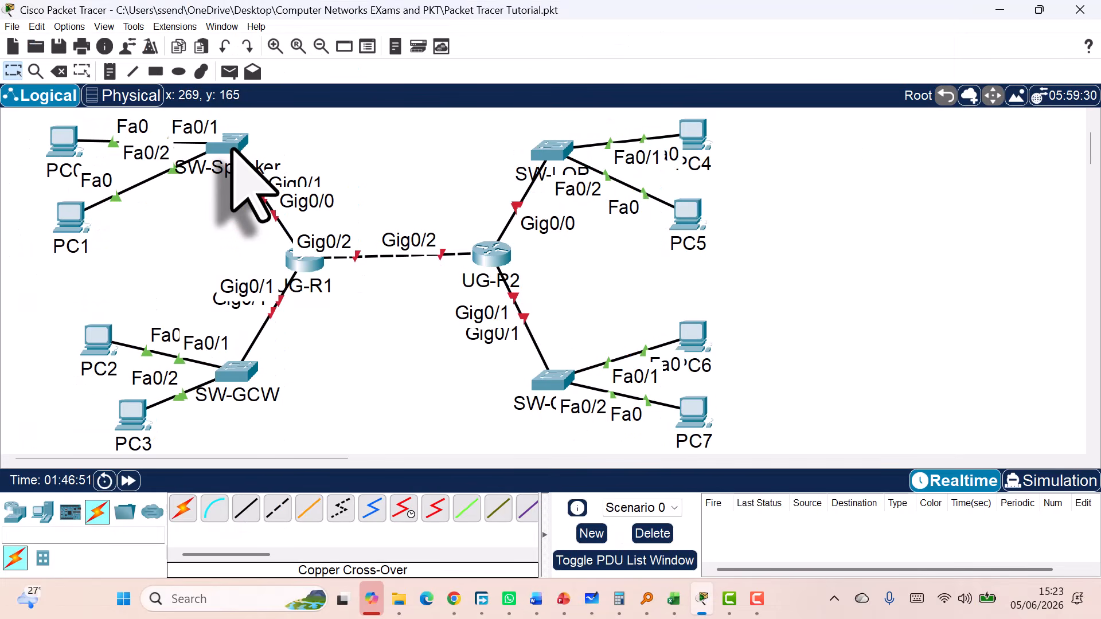
# Open SW-Speaker's CLI and move its window further left
pyautogui.click(233, 148)
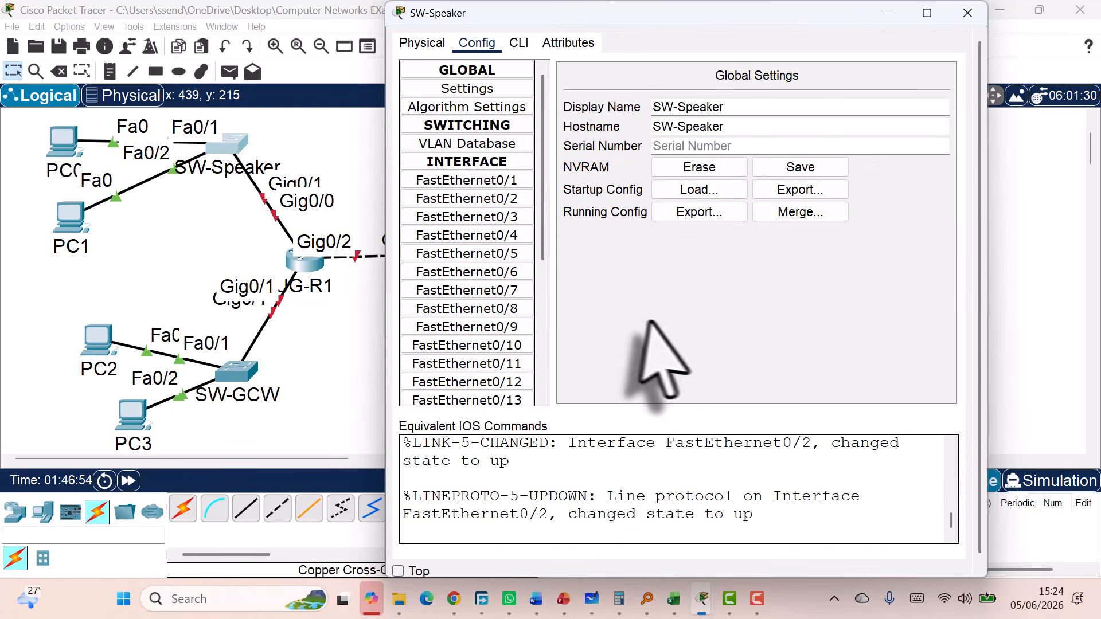
pyautogui.click(519, 44)
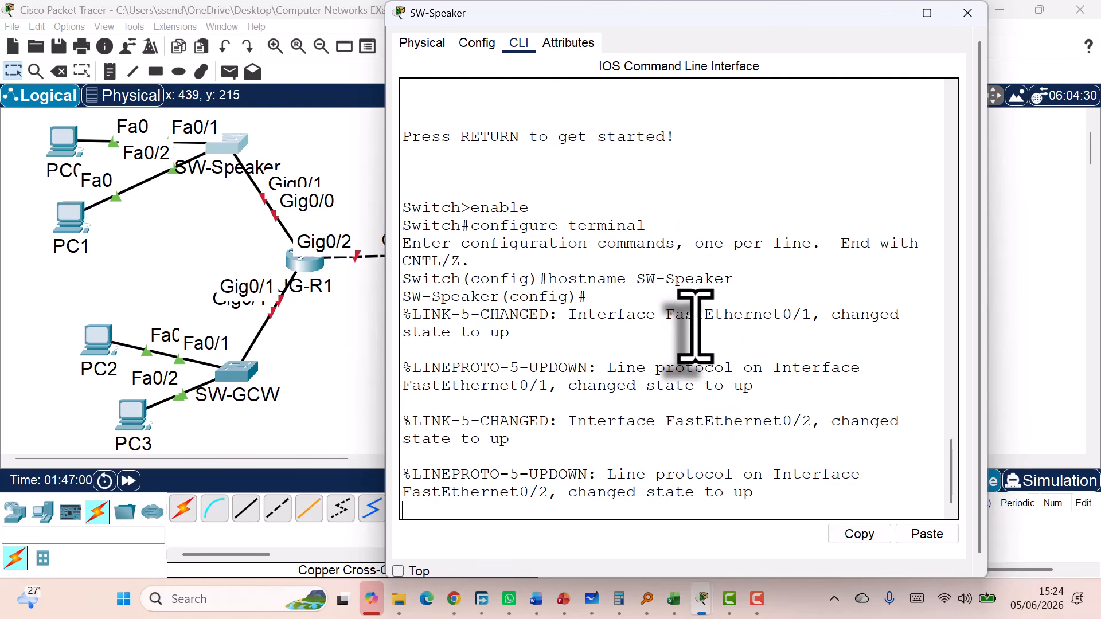
pyautogui.moveTo(591, 13); pyautogui.dragTo(520, 34)
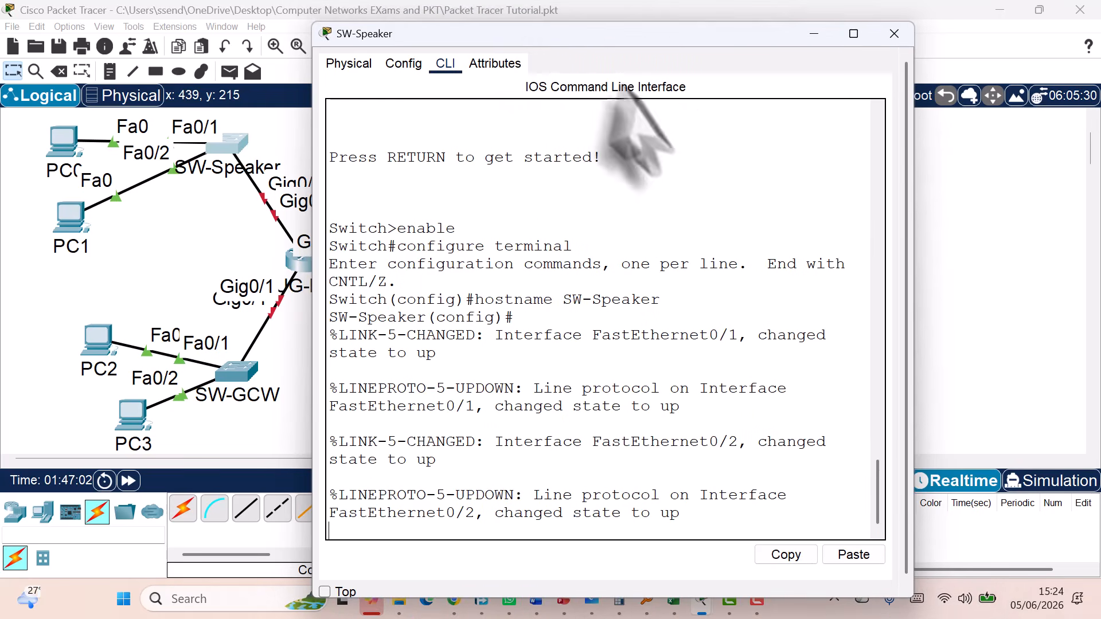
# Run EXIT twice, then restart the console at the SW-Speaker> prompt
pyautogui.press('Return')
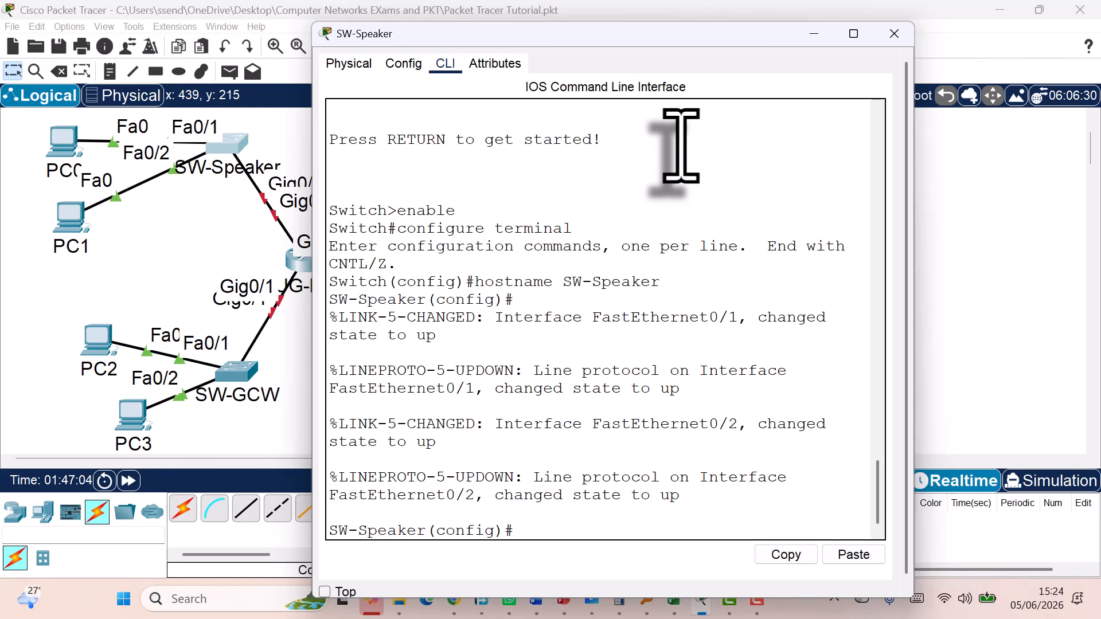
pyautogui.write('EXIT')
pyautogui.press('Return')
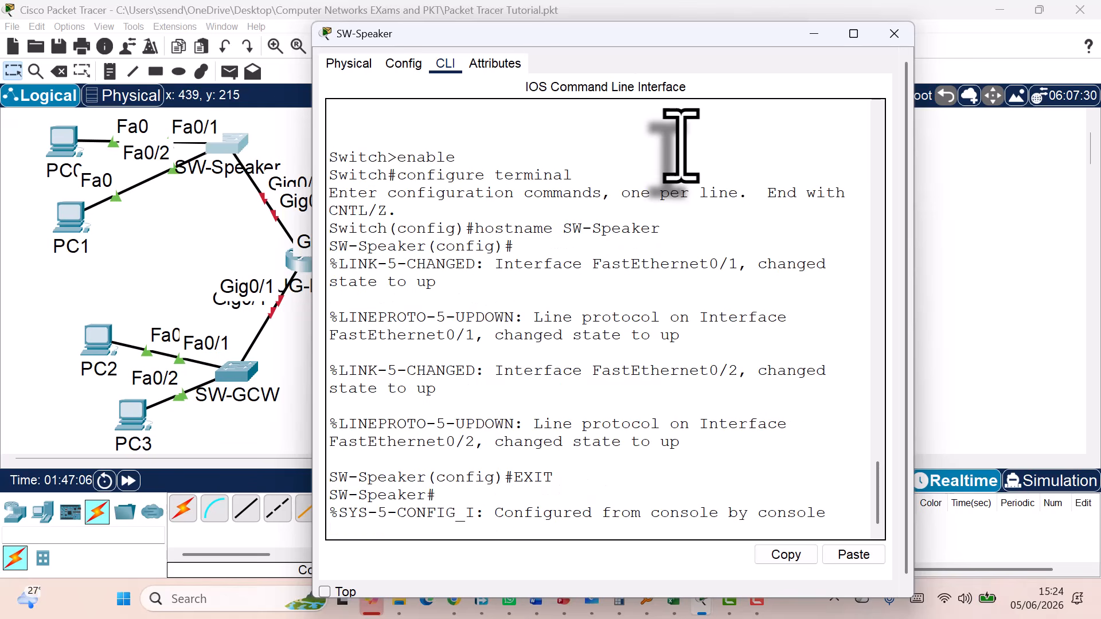
pyautogui.press('Return')
pyautogui.press('Return')
pyautogui.write('EXIT')
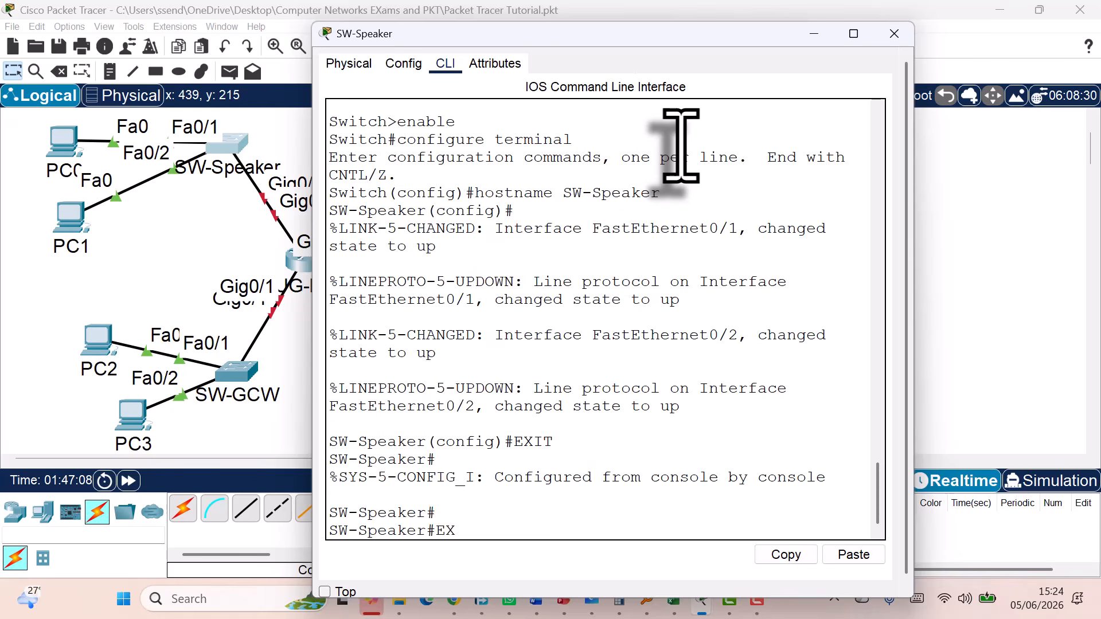
pyautogui.press('Return')
pyautogui.press('Return')
pyautogui.press('Return')
pyautogui.press('Return')
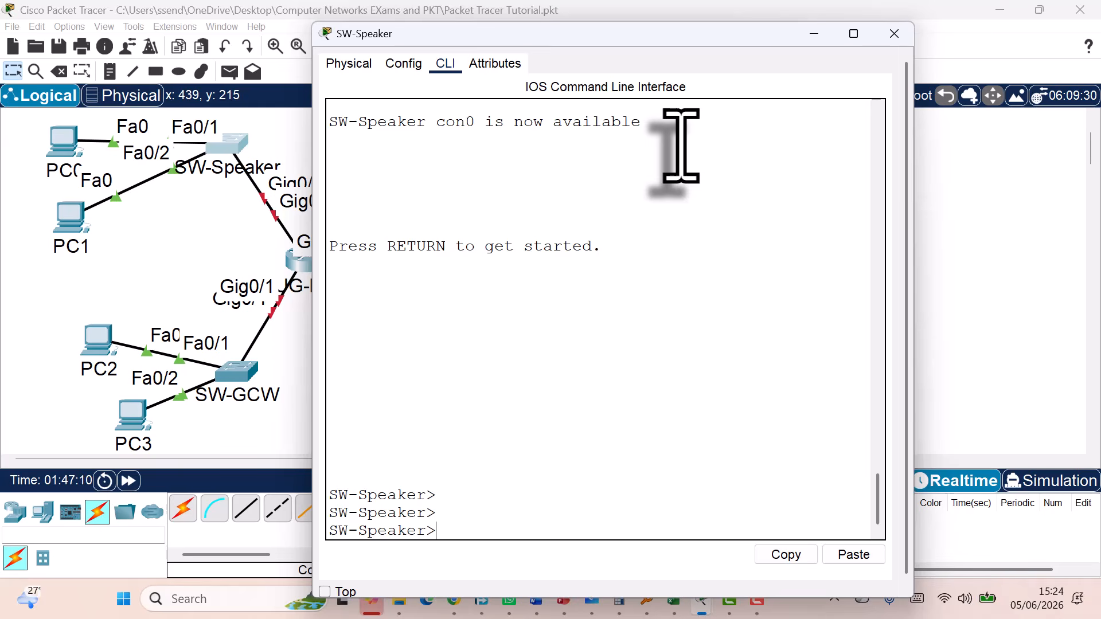
pyautogui.press('Return')
pyautogui.press('Return')
pyautogui.press('Return')
pyautogui.press('Return')
pyautogui.press('Return')
pyautogui.press('Return')
pyautogui.press('Return')
pyautogui.press('Return')
pyautogui.press('Return')
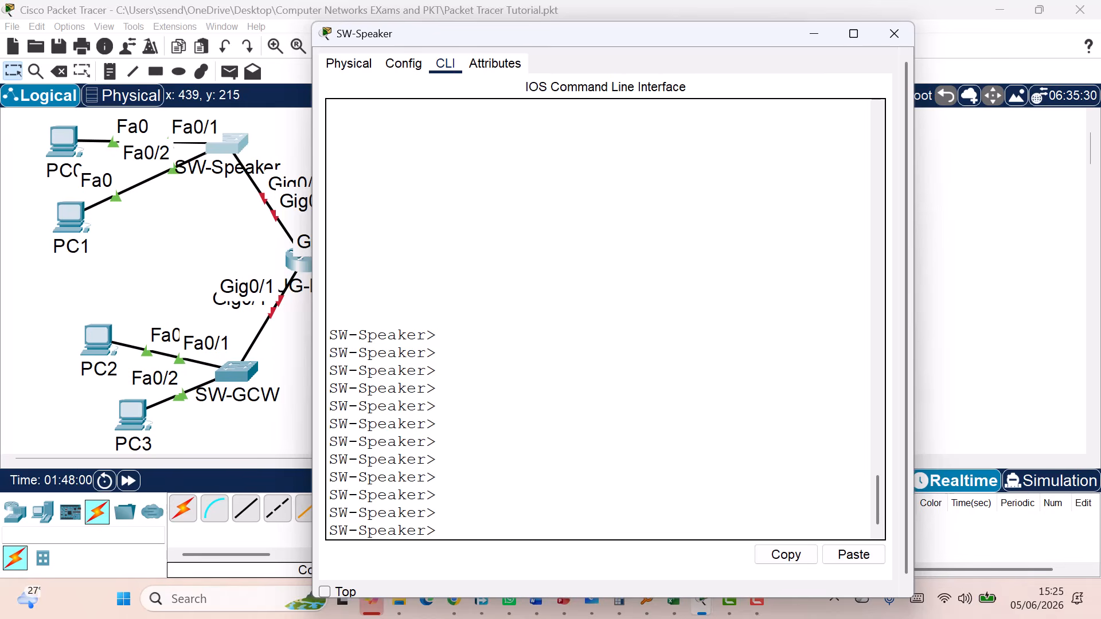
# Run the enable command on SW-Speaker to reach the SW-Speaker# prompt
pyautogui.write('enable')
pyautogui.press('BackSpace')
pyautogui.press('BackSpace')
pyautogui.press('BackSpace')
pyautogui.press('BackSpace')
pyautogui.press('BackSpace')
pyautogui.press('BackSpace')
pyautogui.write('en')
pyautogui.press('BackSpace')
pyautogui.press('BackSpace')
pyautogui.write('enable')
pyautogui.press('Return')
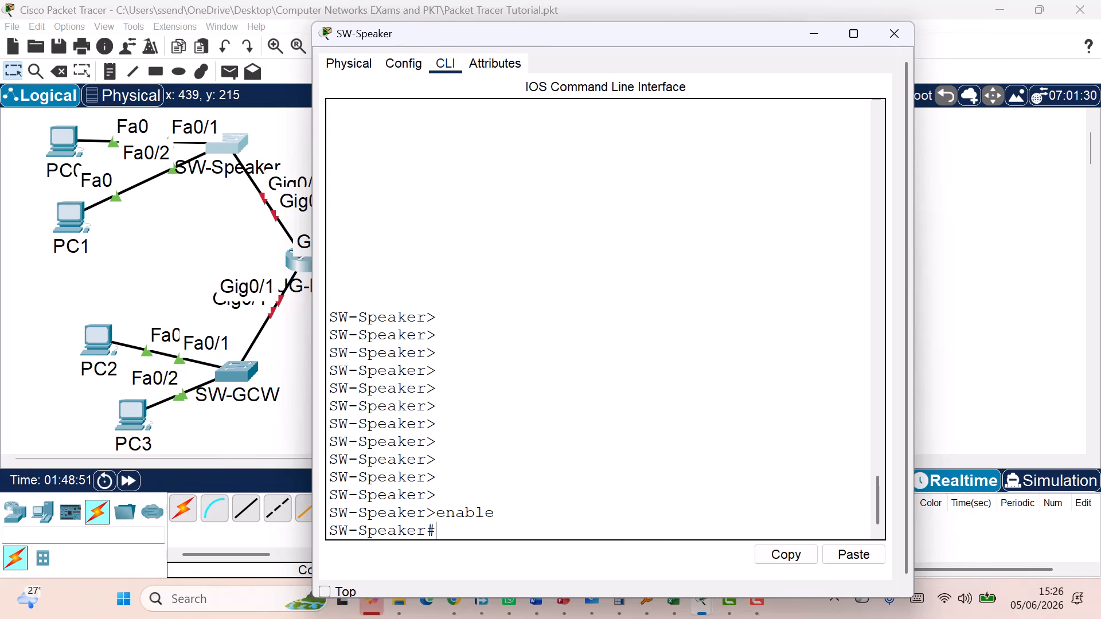
# Run 'configure terminal' on SW-Speaker, fixing the typos, to reach the (config)# prompt
pyautogui.write('configure termin')
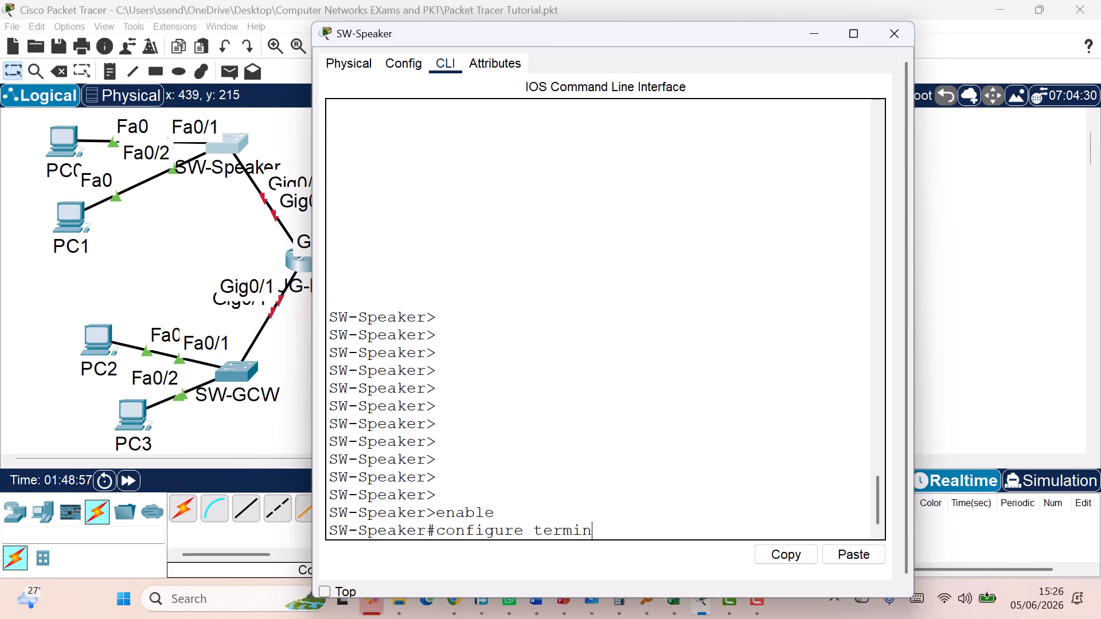
pyautogui.write('a;')
pyautogui.press('BackSpace')
pyautogui.write('l')
pyautogui.press('BackSpace')
pyautogui.press('BackSpace')
pyautogui.press('BackSpace')
pyautogui.press('BackSpace')
pyautogui.press('BackSpace')
pyautogui.press('BackSpace')
pyautogui.press('BackSpace')
pyautogui.press('BackSpace')
pyautogui.press('BackSpace')
pyautogui.press('BackSpace')
pyautogui.press('BackSpace')
pyautogui.press('BackSpace')
pyautogui.press('BackSpace')
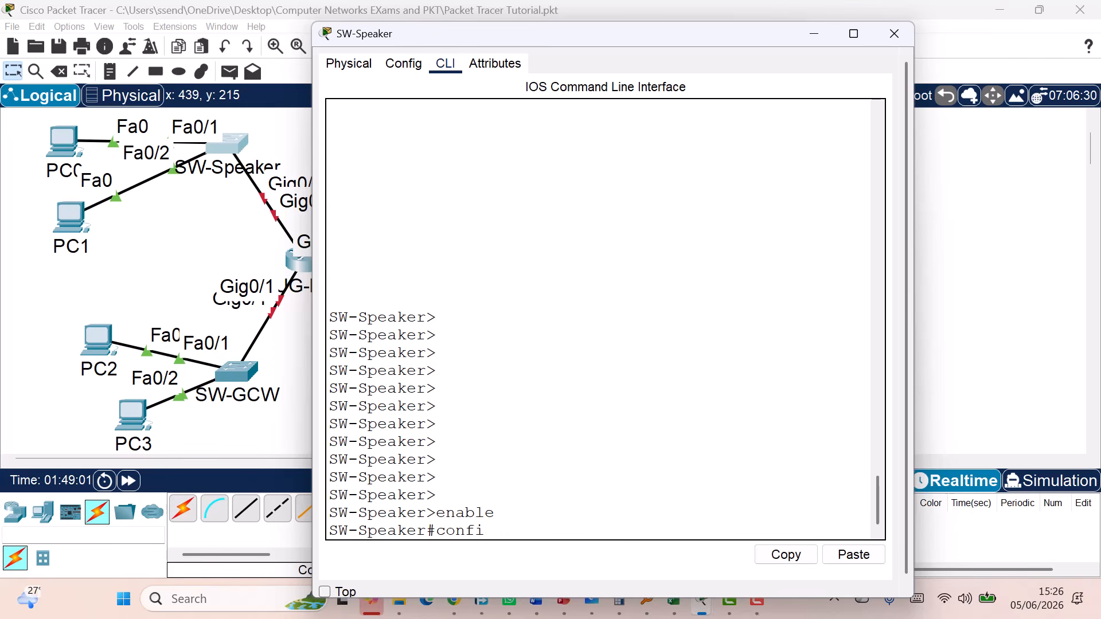
pyautogui.write('t')
pyautogui.press('BackSpace')
pyautogui.press('BackSpace')
pyautogui.press('BackSpace')
pyautogui.write('figure ter')
pyautogui.press('Tab')
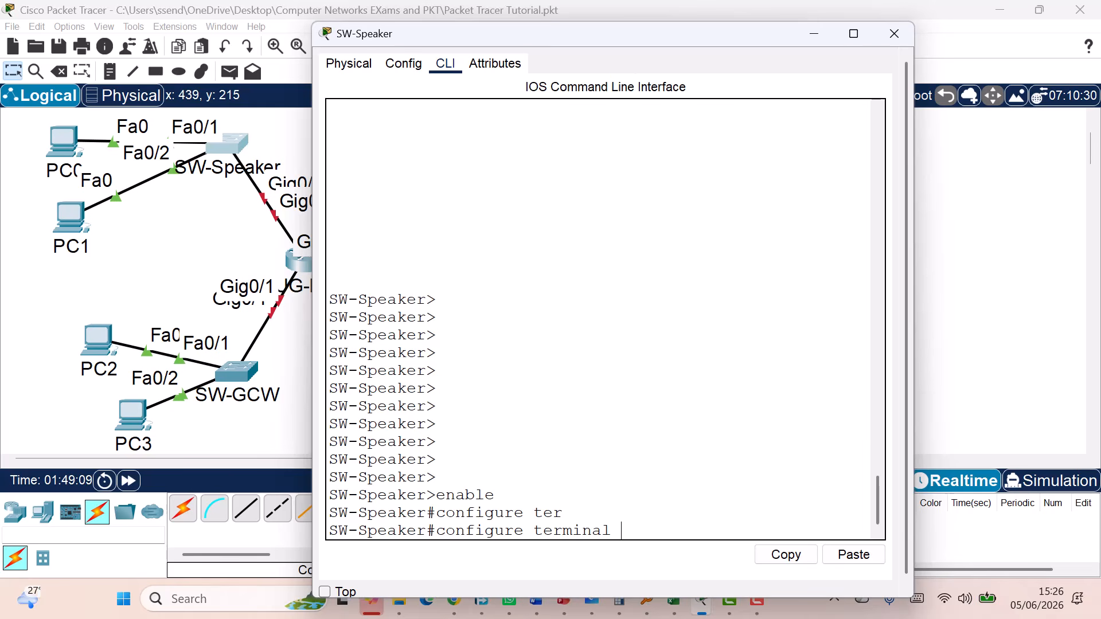
pyautogui.press('Return')
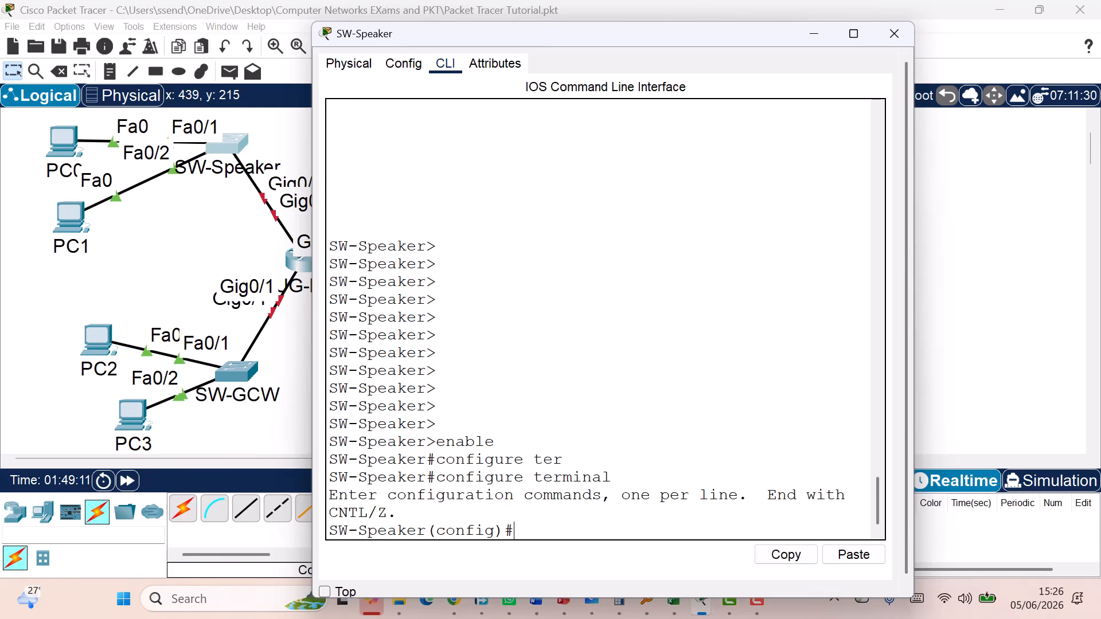
pyautogui.press('Return')
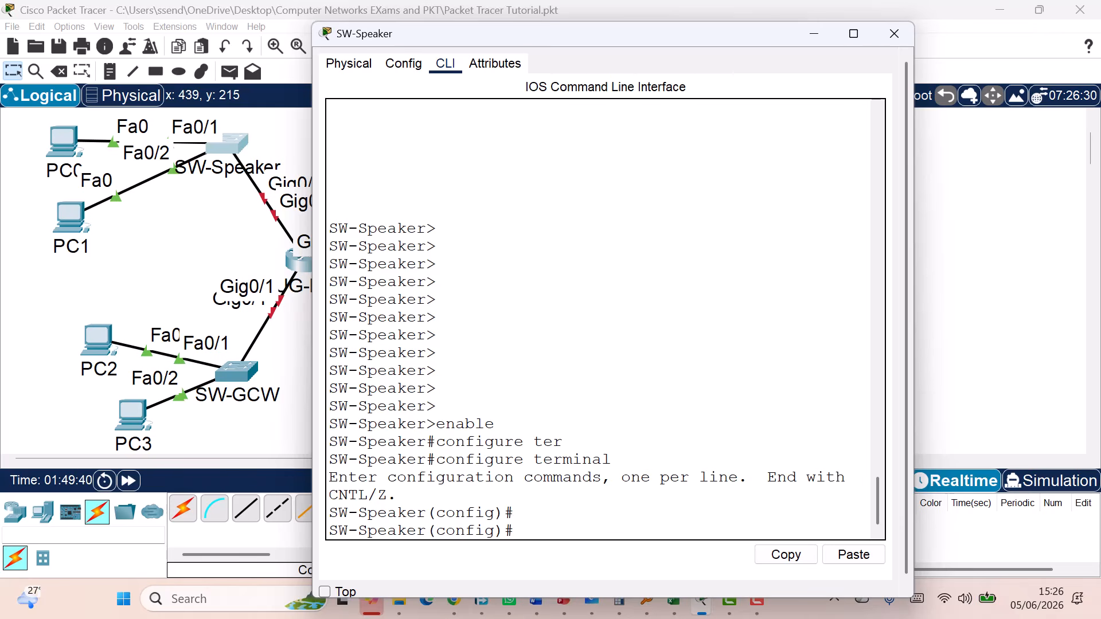
# Try 'interface gigabitEthernet0/0' on SW-Speaker, which is rejected as invalid input
pyautogui.write('interface gig')
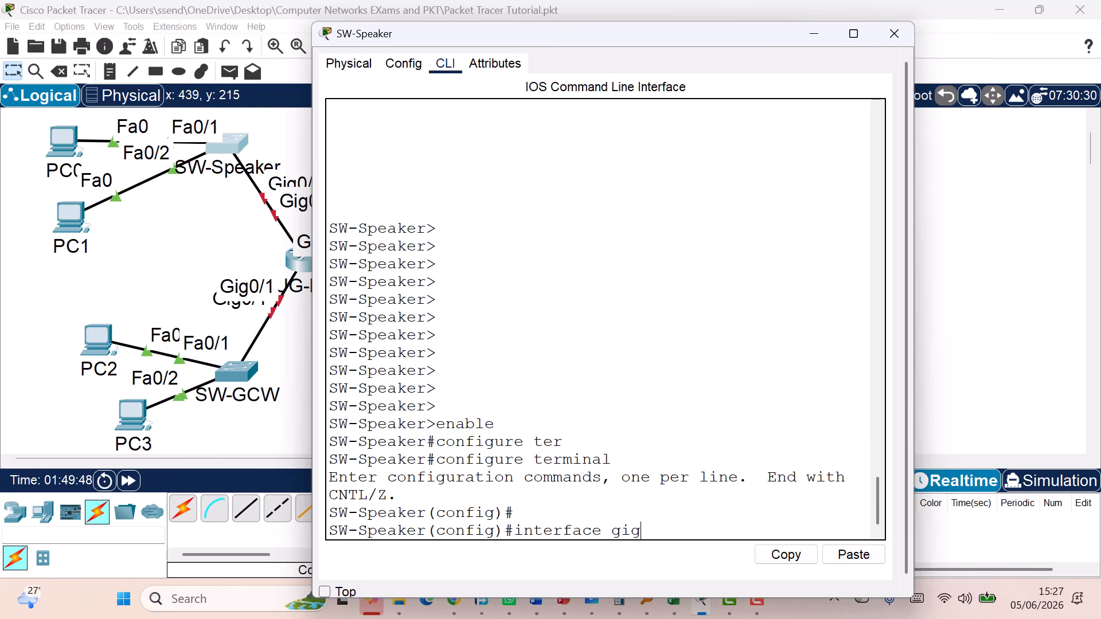
pyautogui.press('Tab')
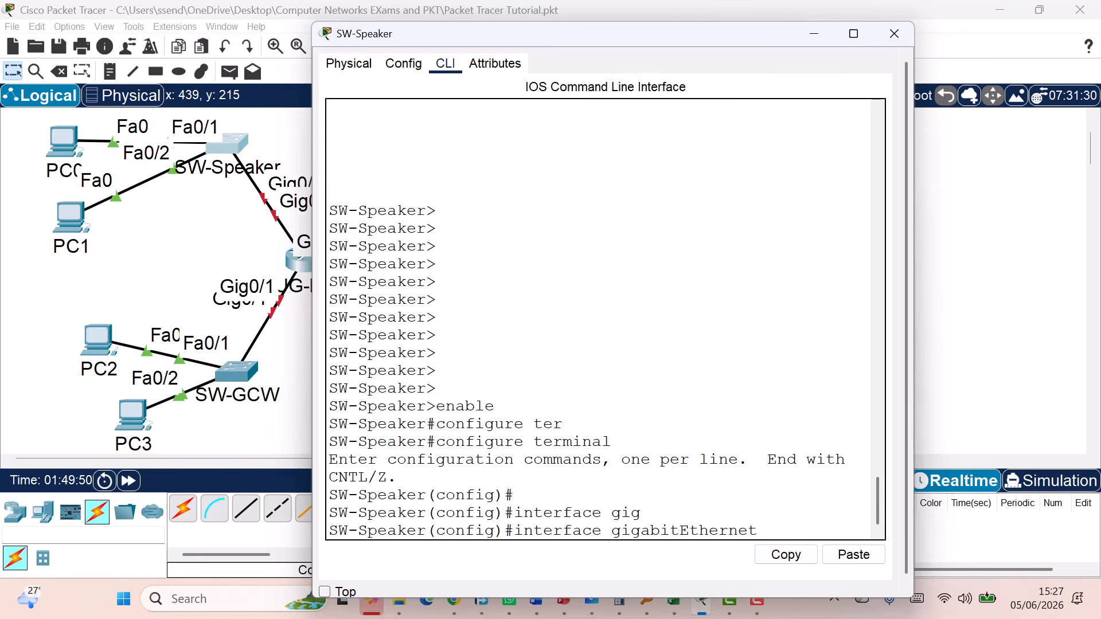
pyautogui.write('0/0')
pyautogui.press('Return')
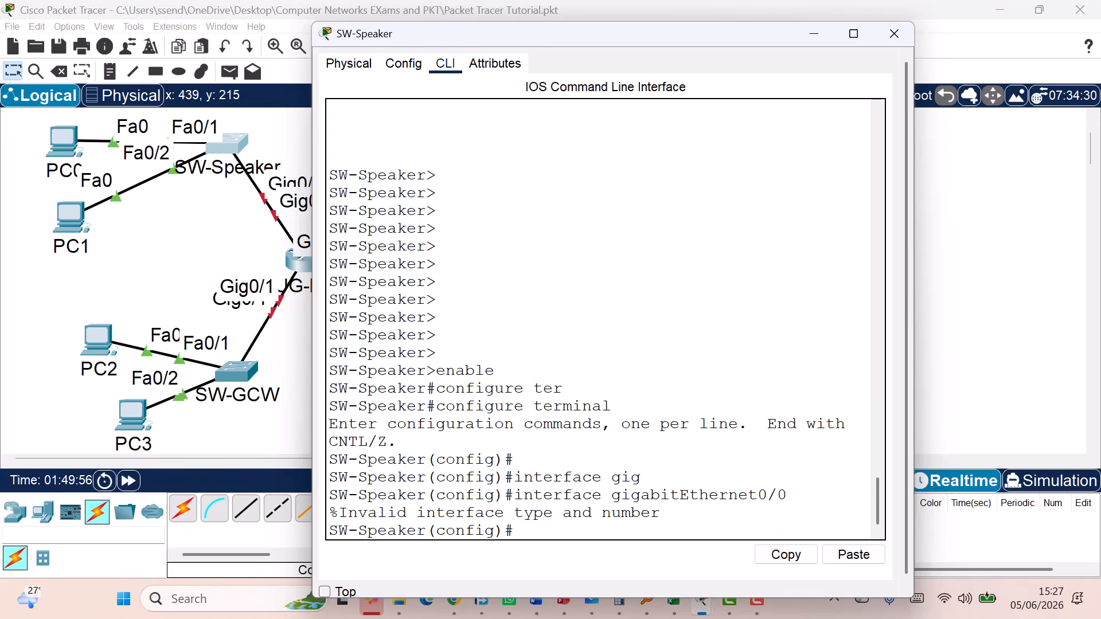
# Recall the interface command, try completing it, then clear the command line
pyautogui.press('Up')
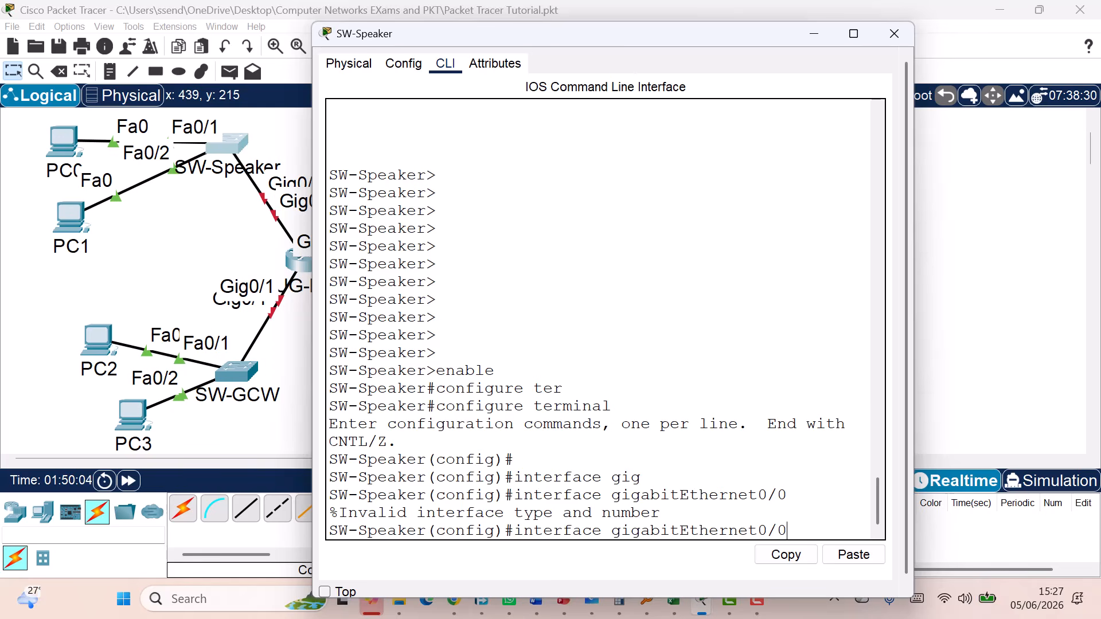
pyautogui.press('BackSpace')
pyautogui.press('BackSpace')
pyautogui.press('BackSpace')
pyautogui.press('Tab')
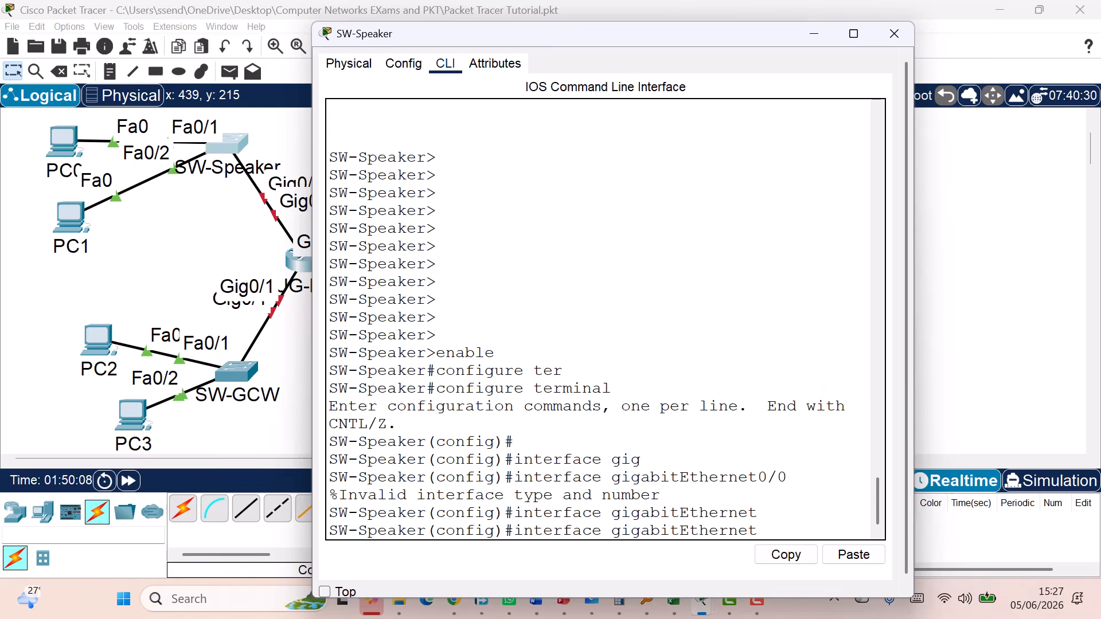
pyautogui.press('BackSpace')
pyautogui.press('BackSpace')
pyautogui.press('BackSpace')
pyautogui.press('BackSpace')
pyautogui.press('BackSpace')
pyautogui.press('BackSpace')
pyautogui.press('BackSpace')
pyautogui.press('BackSpace')
pyautogui.press('BackSpace')
pyautogui.press('BackSpace')
pyautogui.press('BackSpace')
pyautogui.press('BackSpace')
pyautogui.press('BackSpace')
pyautogui.press('BackSpace')
pyautogui.press('BackSpace')
pyautogui.press('BackSpace')
pyautogui.press('BackSpace')
pyautogui.press('BackSpace')
pyautogui.press('BackSpace')
pyautogui.press('BackSpace')
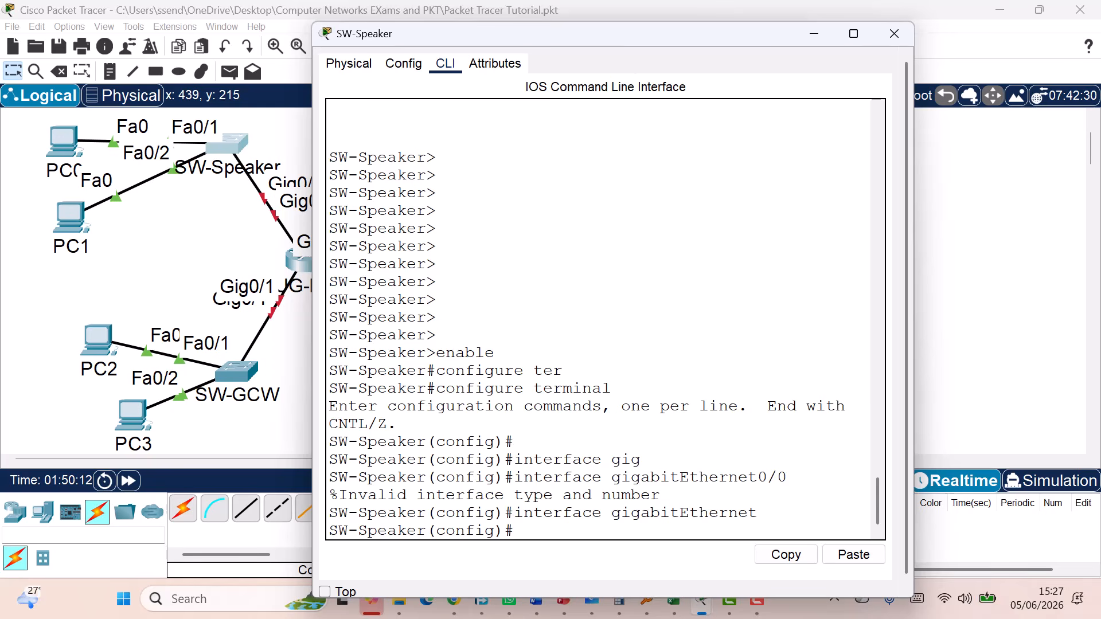
pyautogui.write('line console')
pyautogui.press('BackSpace')
pyautogui.press('BackSpace')
pyautogui.press('BackSpace')
pyautogui.press('BackSpace')
pyautogui.press('BackSpace')
pyautogui.press('BackSpace')
pyautogui.press('BackSpace')
pyautogui.press('BackSpace')
pyautogui.press('BackSpace')
pyautogui.press('BackSpace')
pyautogui.press('BackSpace')
pyautogui.press('BackSpace')
# Run exit and end to return to privileged EXEC, and select the last output lines
pyautogui.write('exit')
pyautogui.press('Return')
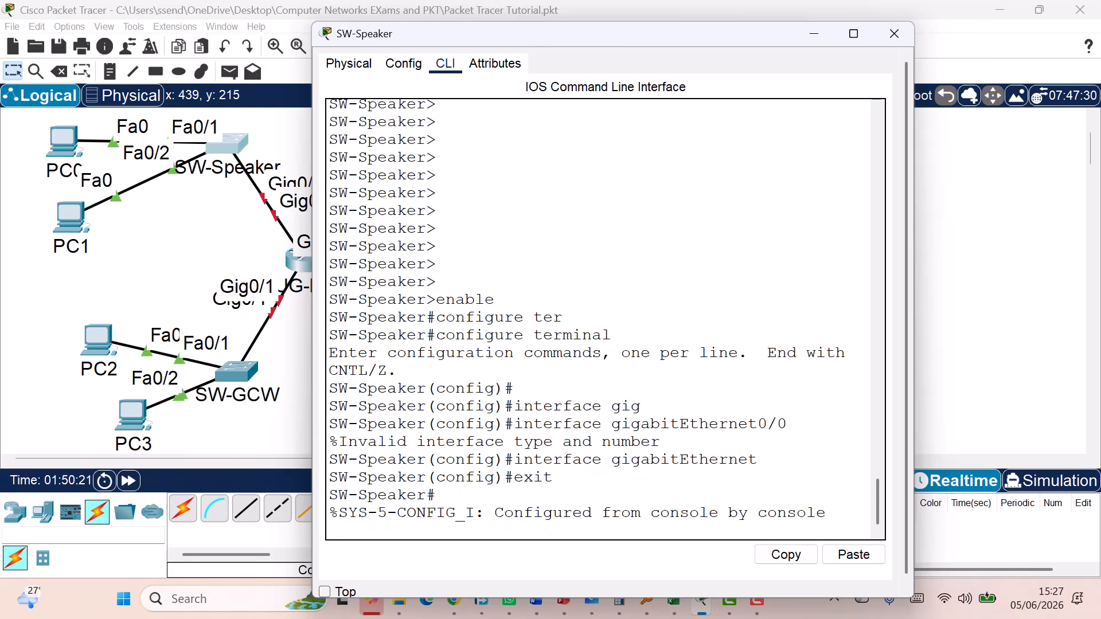
pyautogui.write('eaker#e')
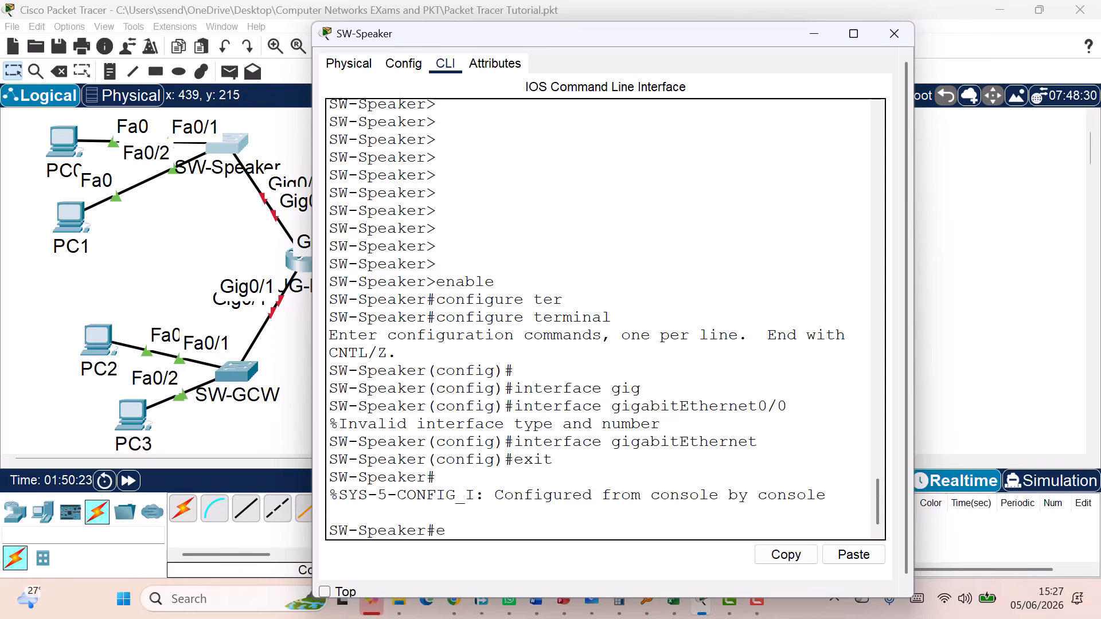
pyautogui.write('nd')
pyautogui.press('Return')
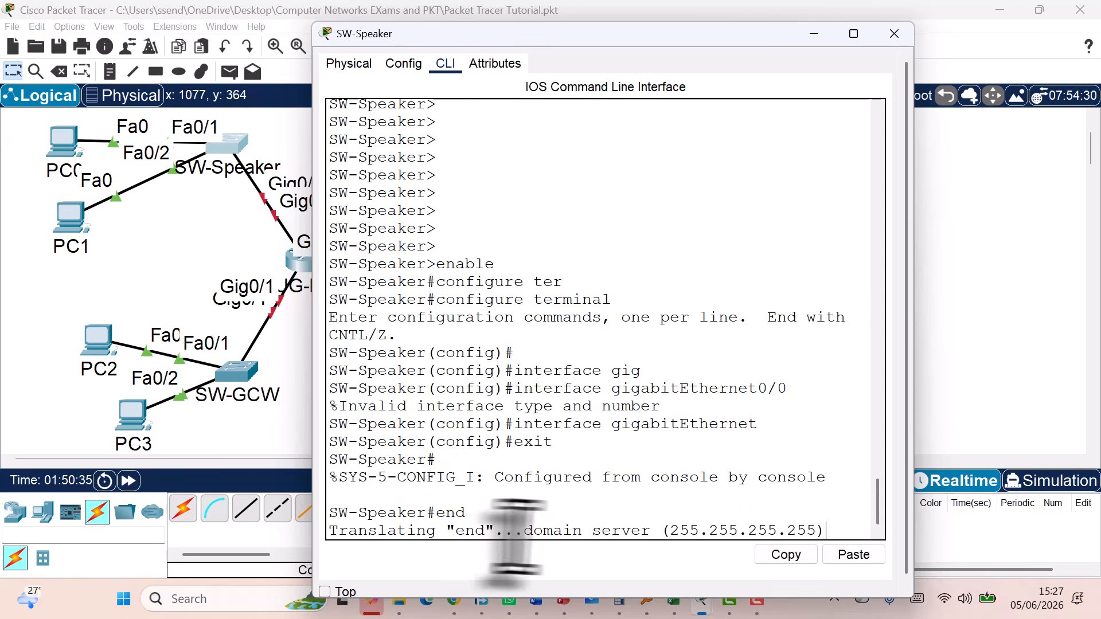
pyautogui.moveTo(832, 531); pyautogui.dragTo(310, 516)
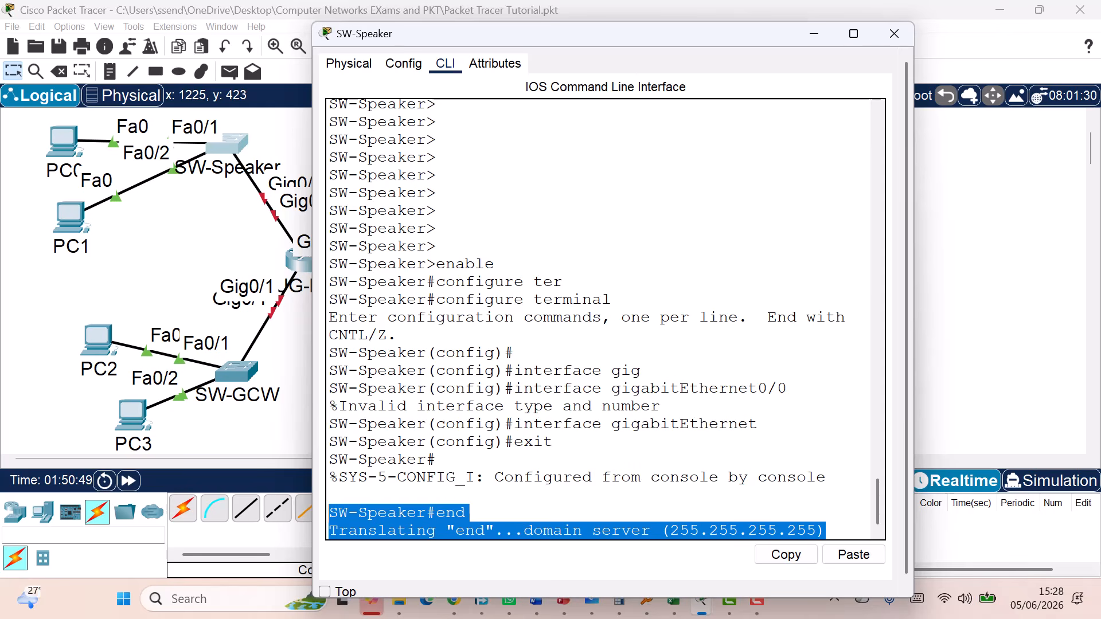
# Close SW-Speaker's console and wake UG-R1's CLI to its user prompt
pyautogui.click(894, 33)
pyautogui.click(315, 259)
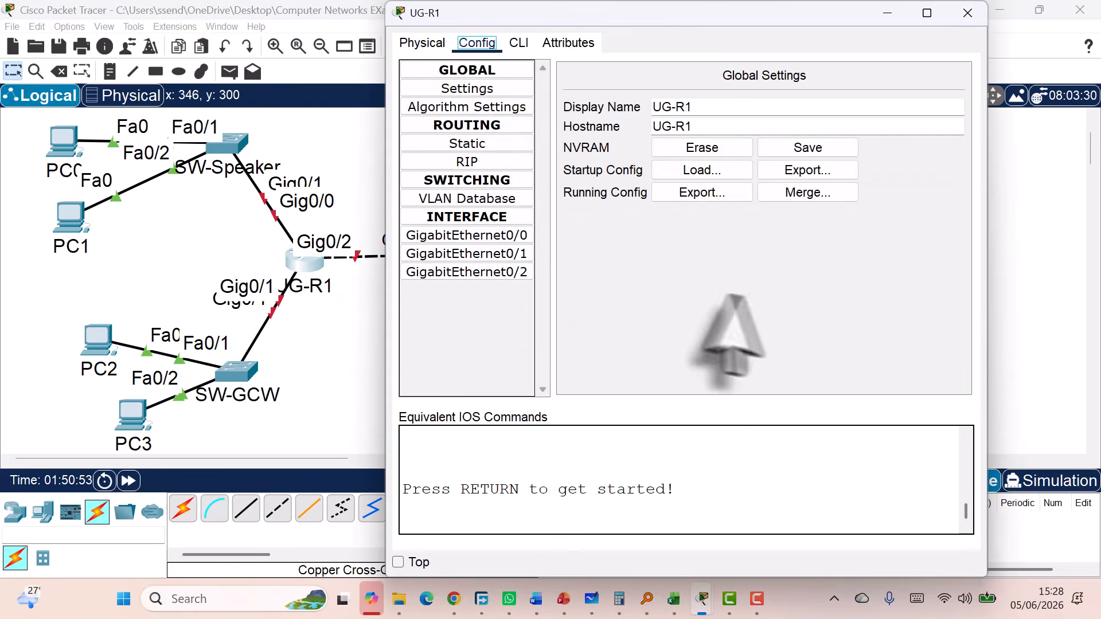
pyautogui.click(519, 43)
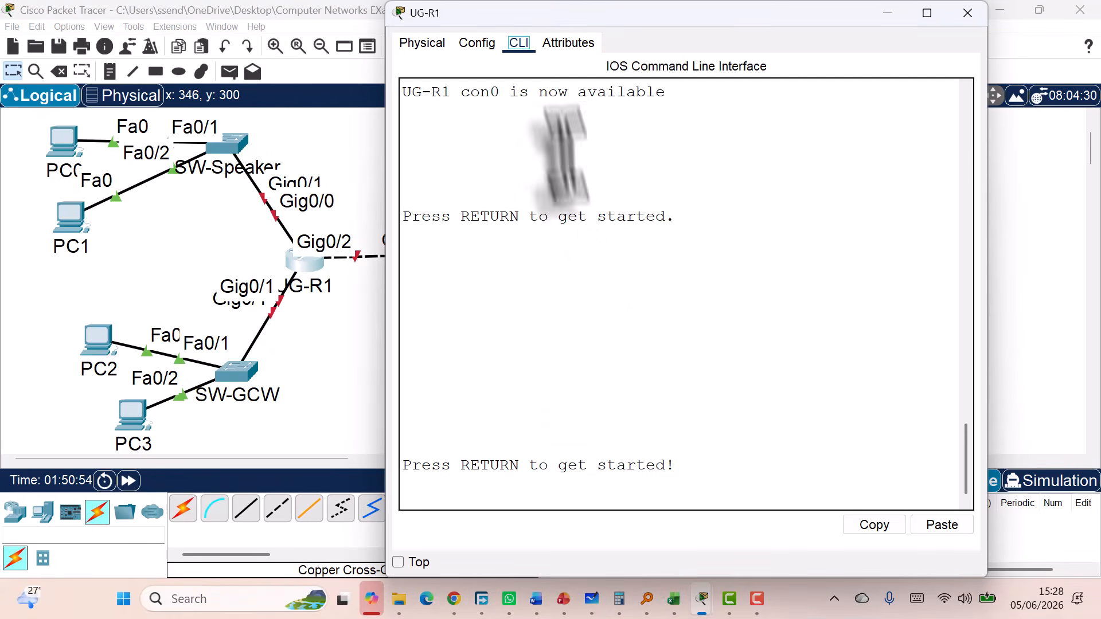
pyautogui.press('Return')
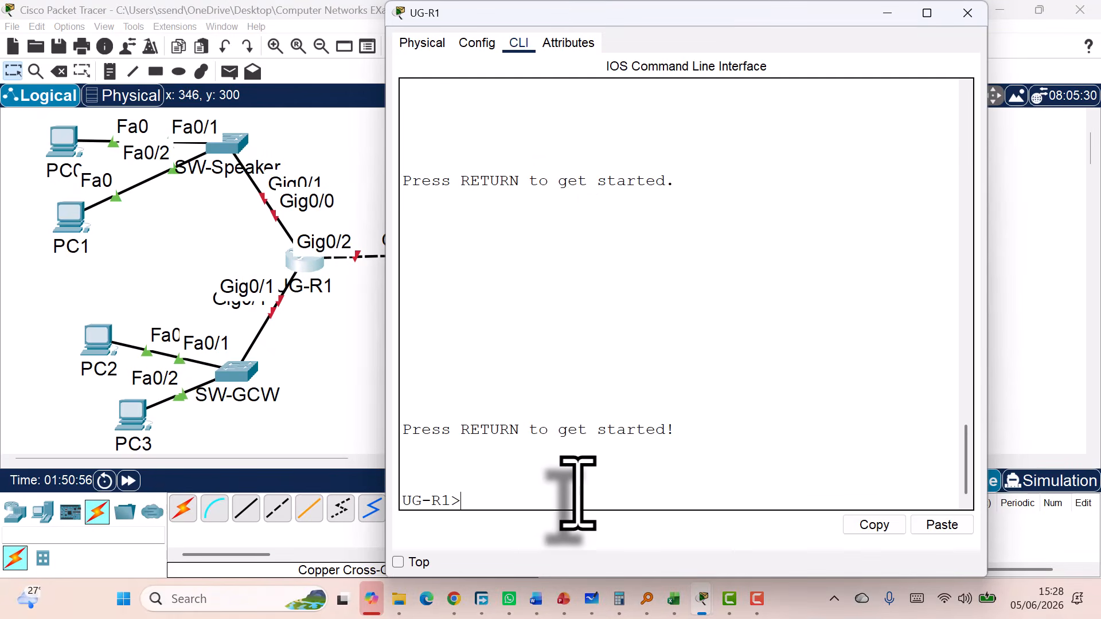
# Type and erase 'en' and 'yes' on UG-R1, close it, and show the router models
pyautogui.write('en')
pyautogui.press('BackSpace')
pyautogui.press('BackSpace')
pyautogui.write('yes')
pyautogui.press('BackSpace')
pyautogui.press('BackSpace')
pyautogui.press('BackSpace')
pyautogui.click(968, 13)
pyautogui.click(15, 511)
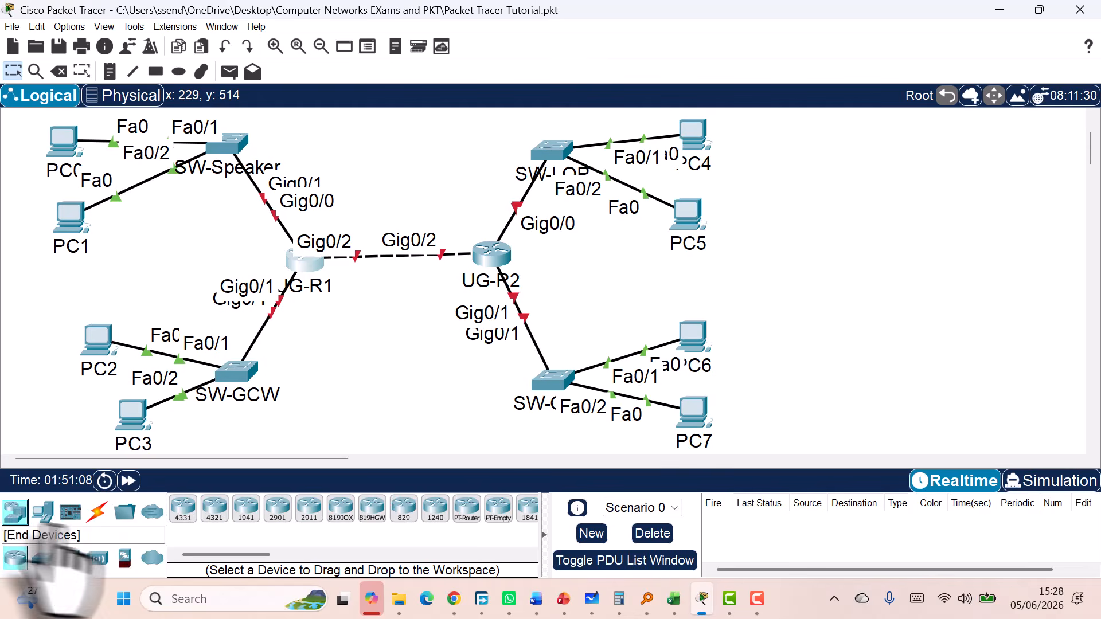
pyautogui.moveTo(182, 511); pyautogui.dragTo(866, 248)
pyautogui.click(866, 247)
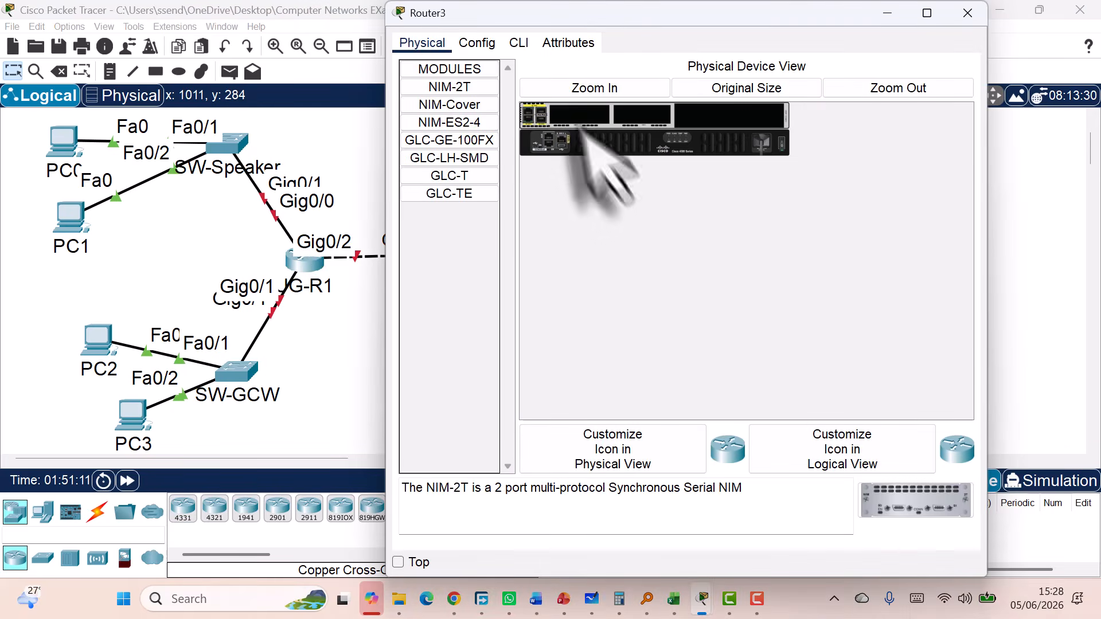
pyautogui.click(518, 44)
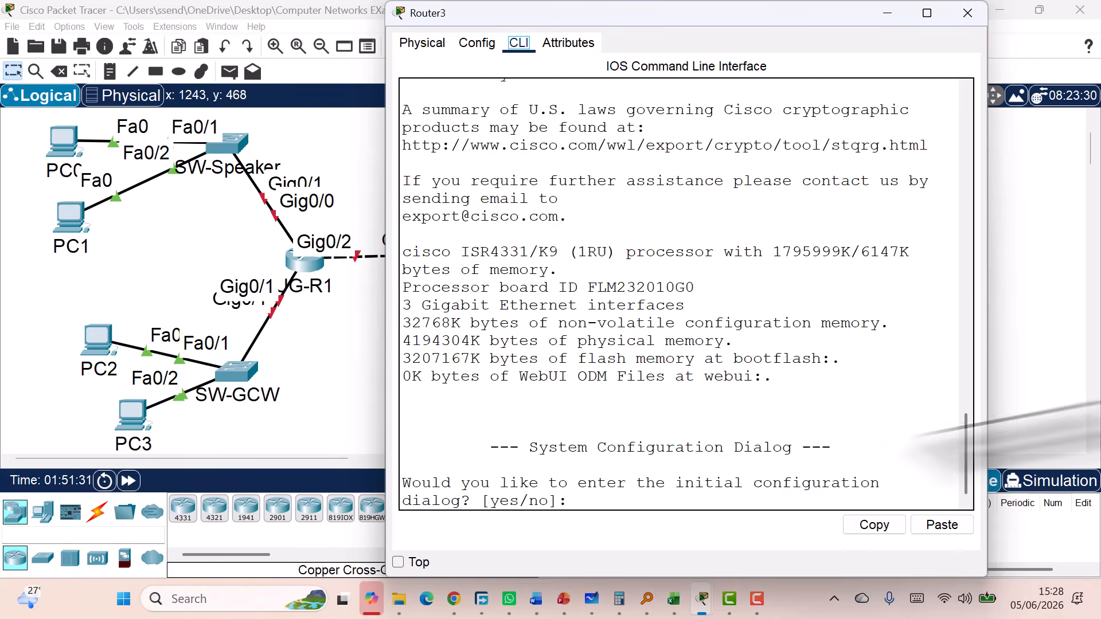
pyautogui.click(599, 496)
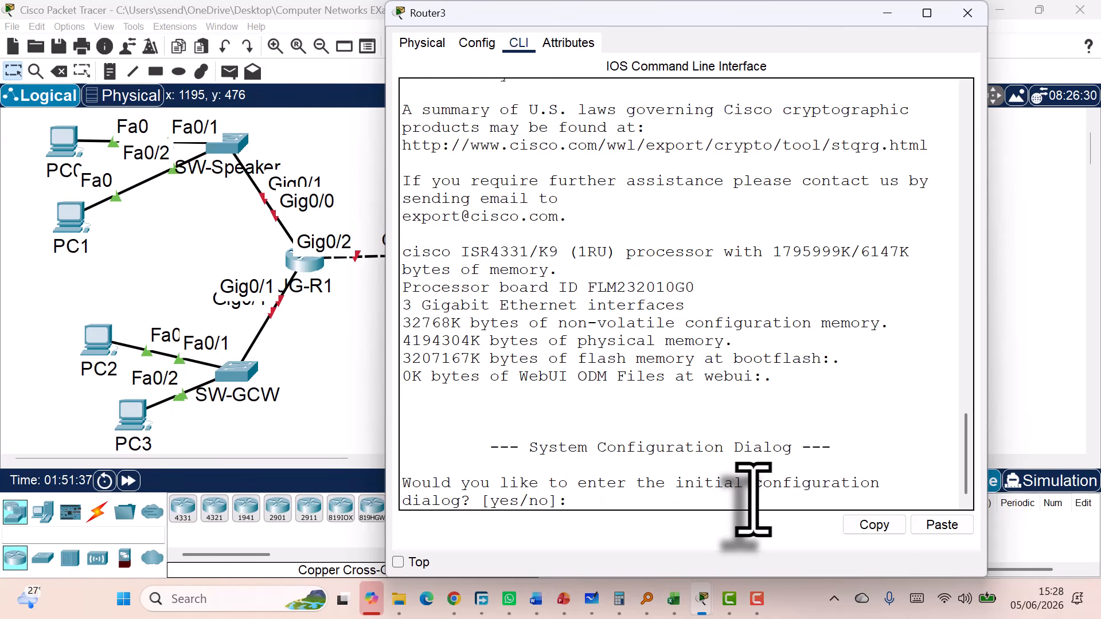
pyautogui.write('no')
pyautogui.press('Return')
pyautogui.press('Return')
pyautogui.press('Return')
pyautogui.press('Return')
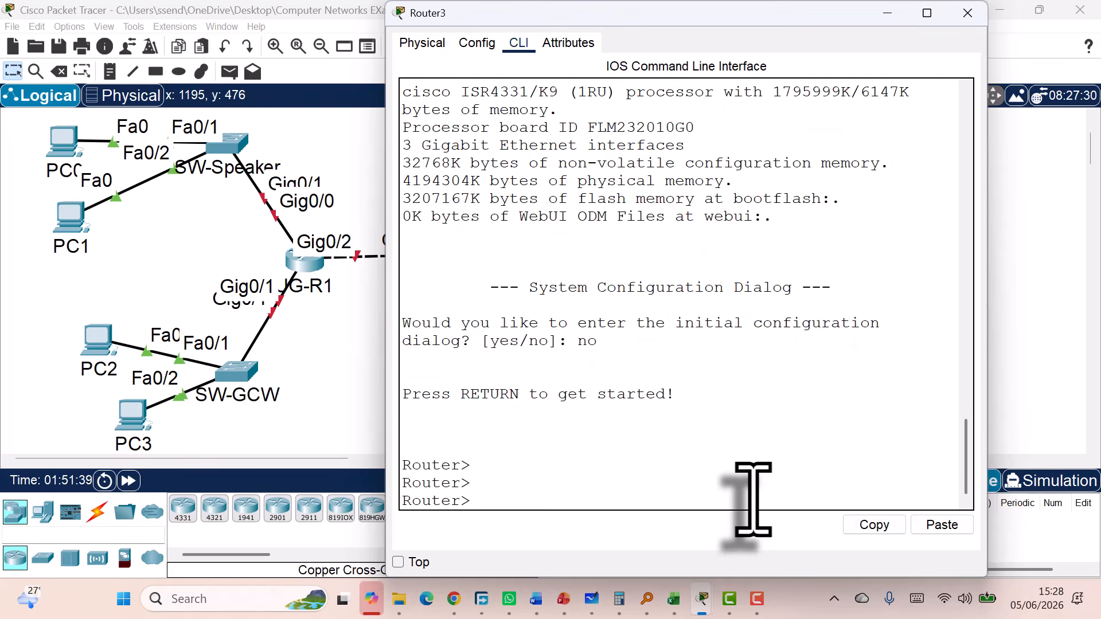
pyautogui.click(968, 12)
pyautogui.click(58, 71)
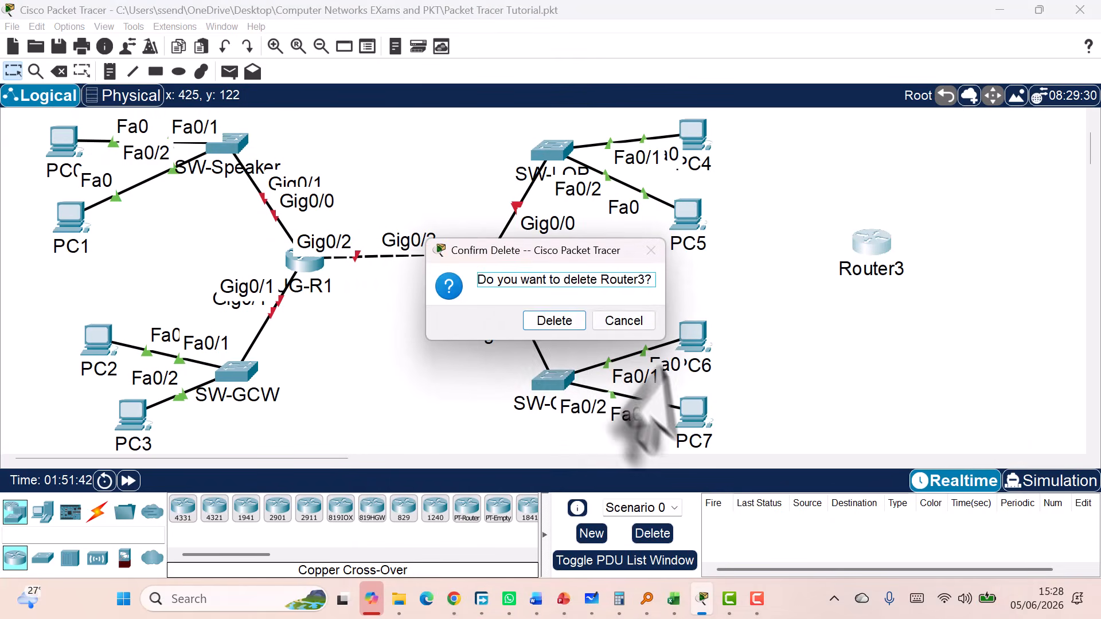
pyautogui.click(542, 323)
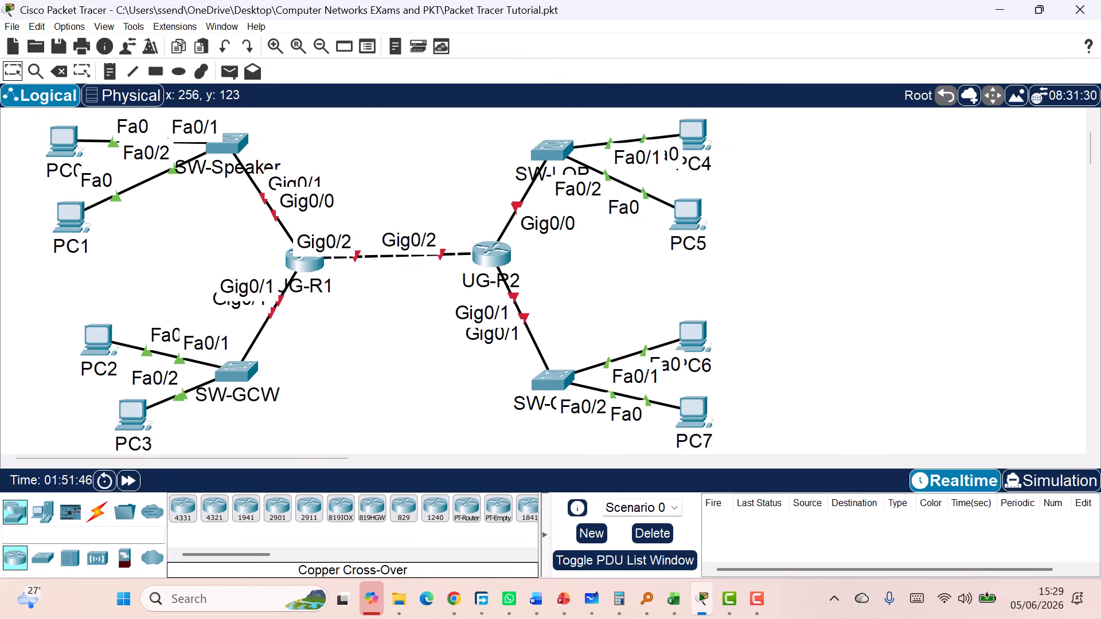
# Open SW-Speaker's CLI and enter global configuration with 'conf t'
pyautogui.click(231, 146)
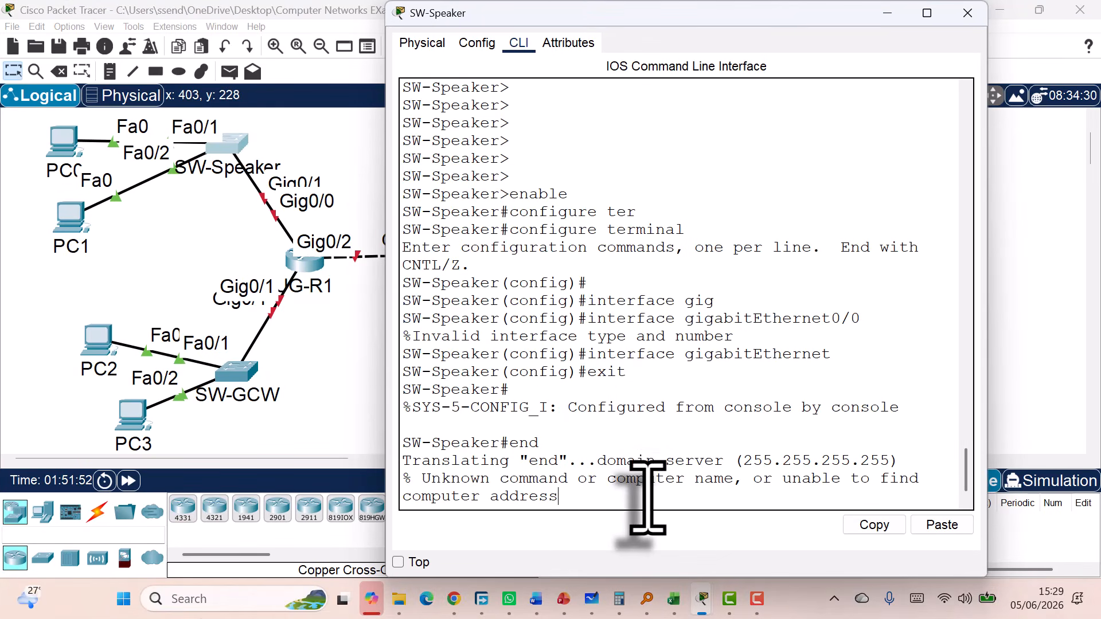
pyautogui.press('Return')
pyautogui.press('Return')
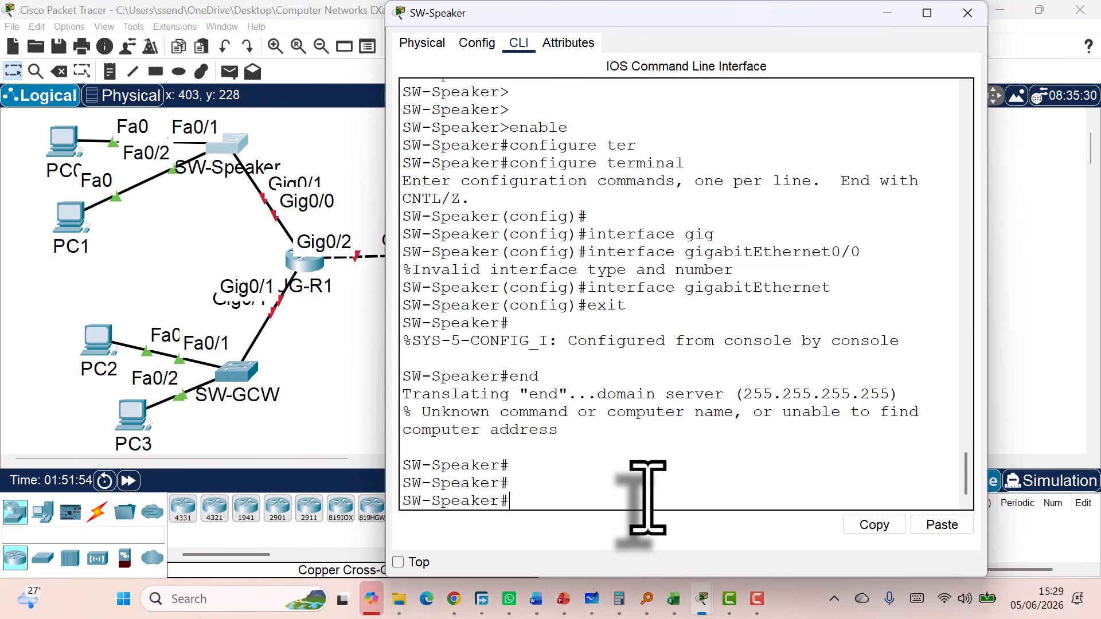
pyautogui.write('conf t')
pyautogui.press('Return')
pyautogui.press('Return')
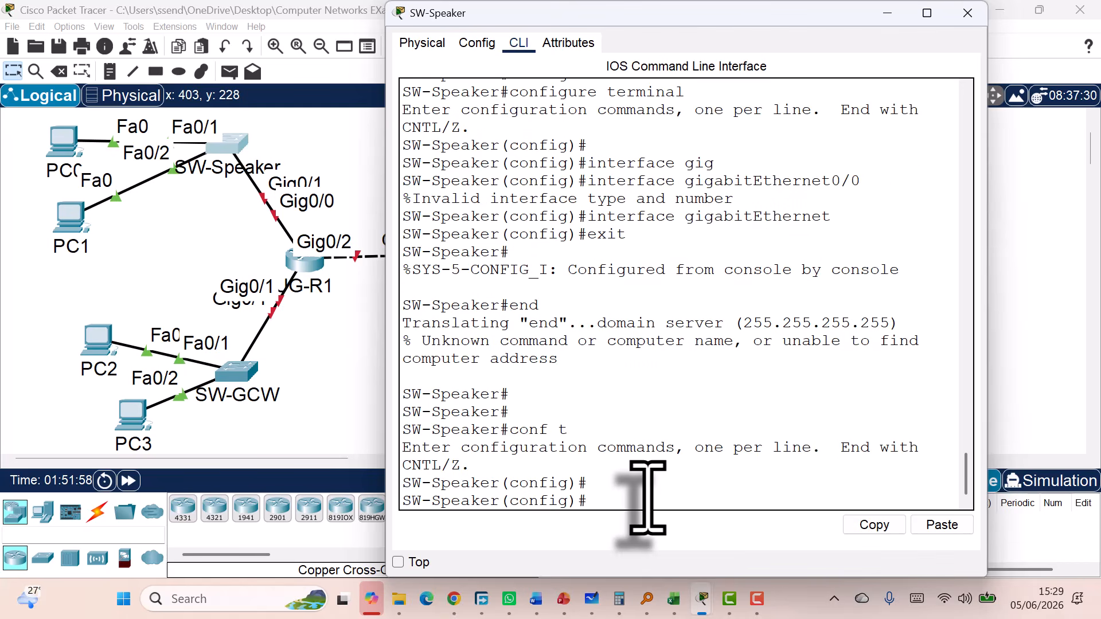
# Set the switch hostname to SW-Speaker and type 'no ip domain-lookup'
pyautogui.write('hostname')
pyautogui.write('SW-')
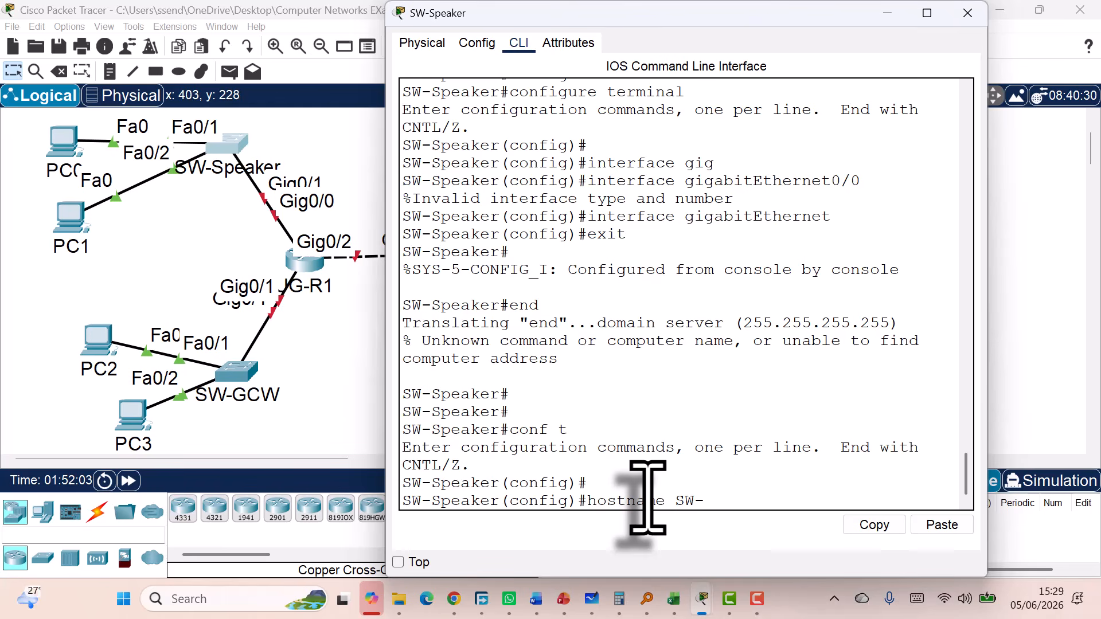
pyautogui.write('Speaker')
pyautogui.press('Return')
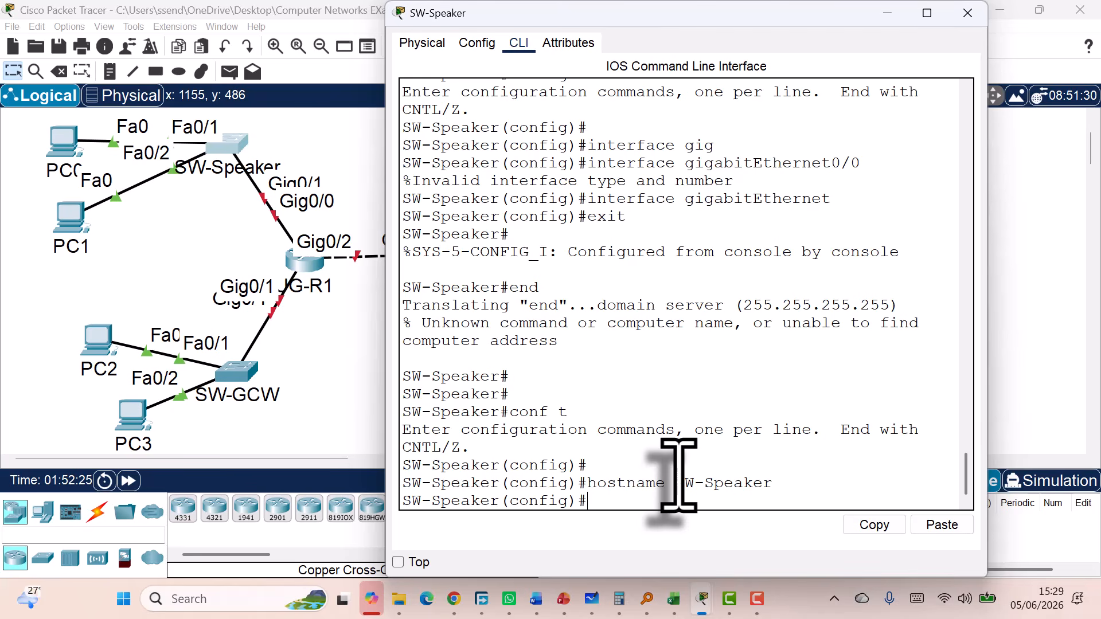
pyautogui.write('no ip domain-lo')
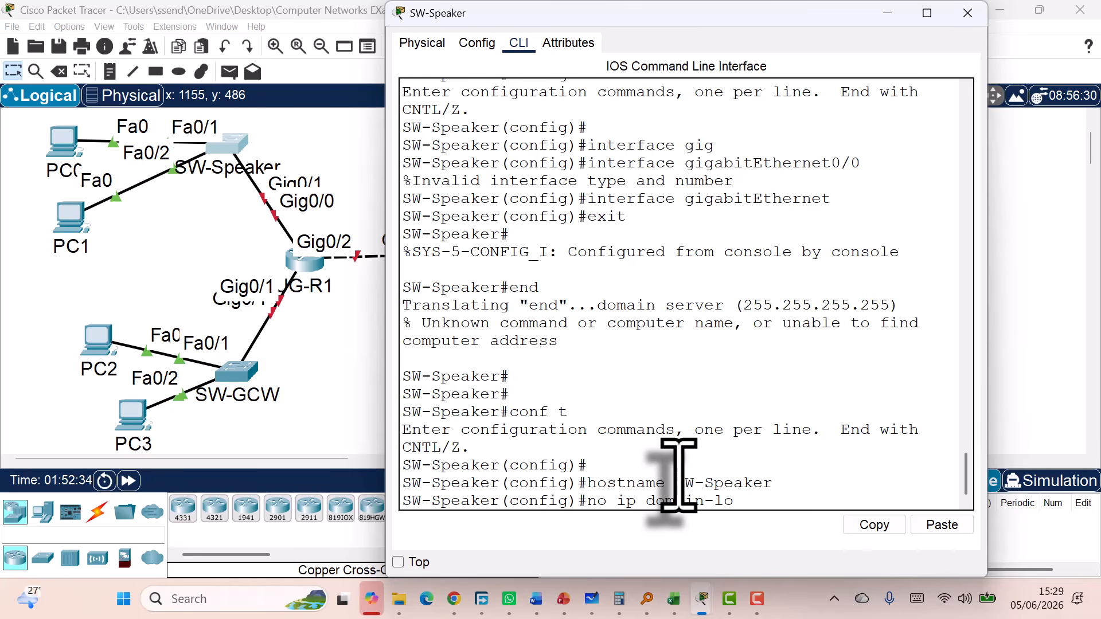
pyautogui.write('okup')
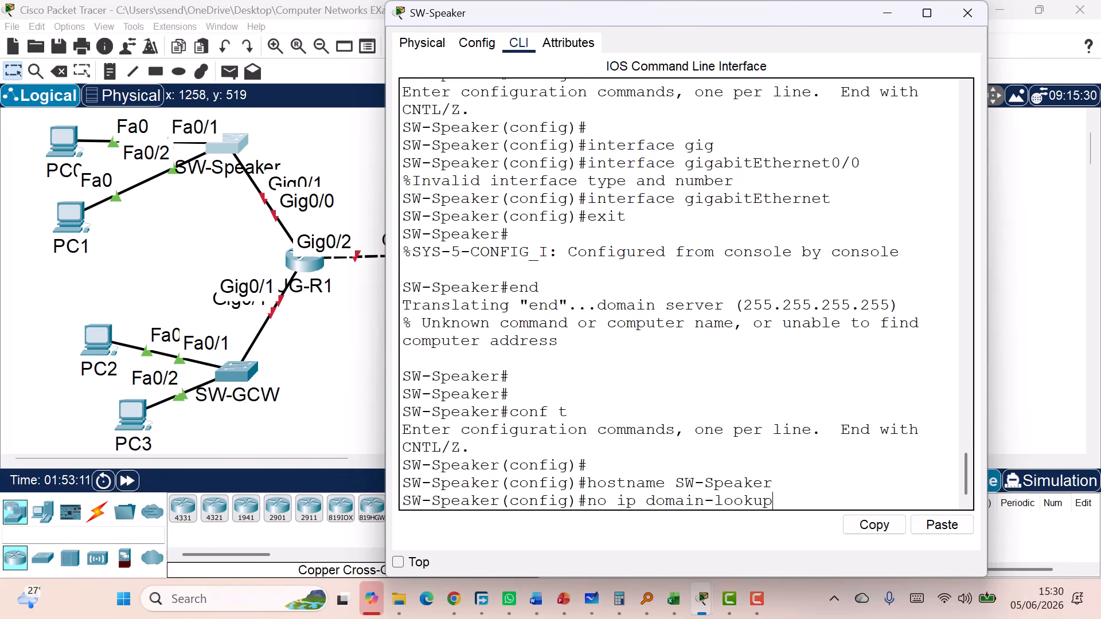
# Apply 'no ip domain-lookup' so mistyped commands aren't resolved as hostnames
pyautogui.press('Return')
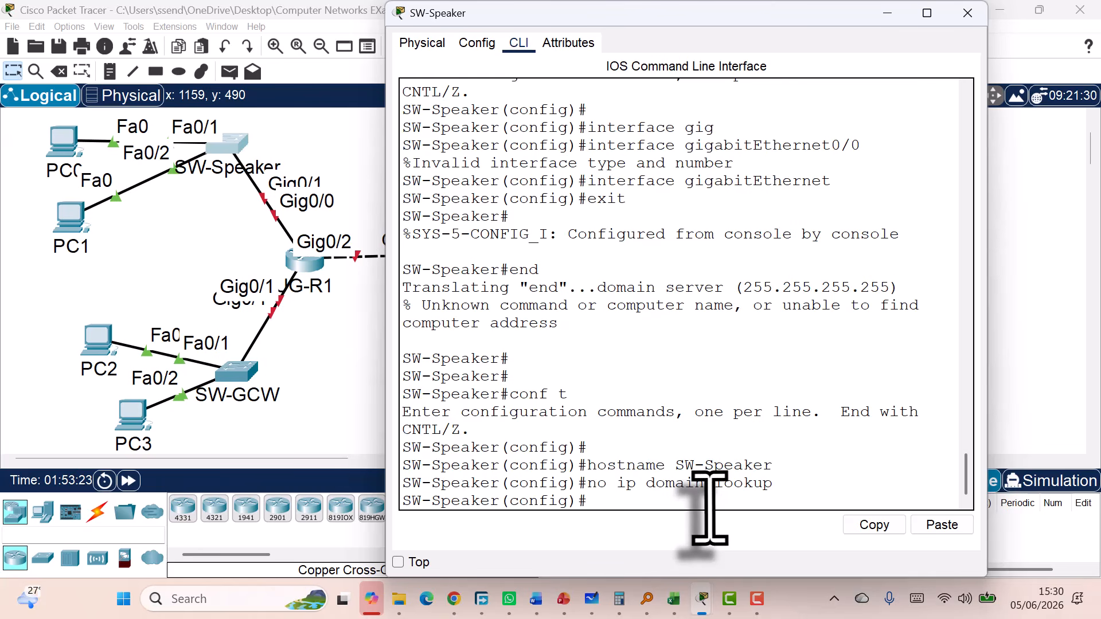
# Set SW-Speaker's enable password, correcting the misspelt 'password' keyword until it is accepted
pyautogui.write('enable pa')
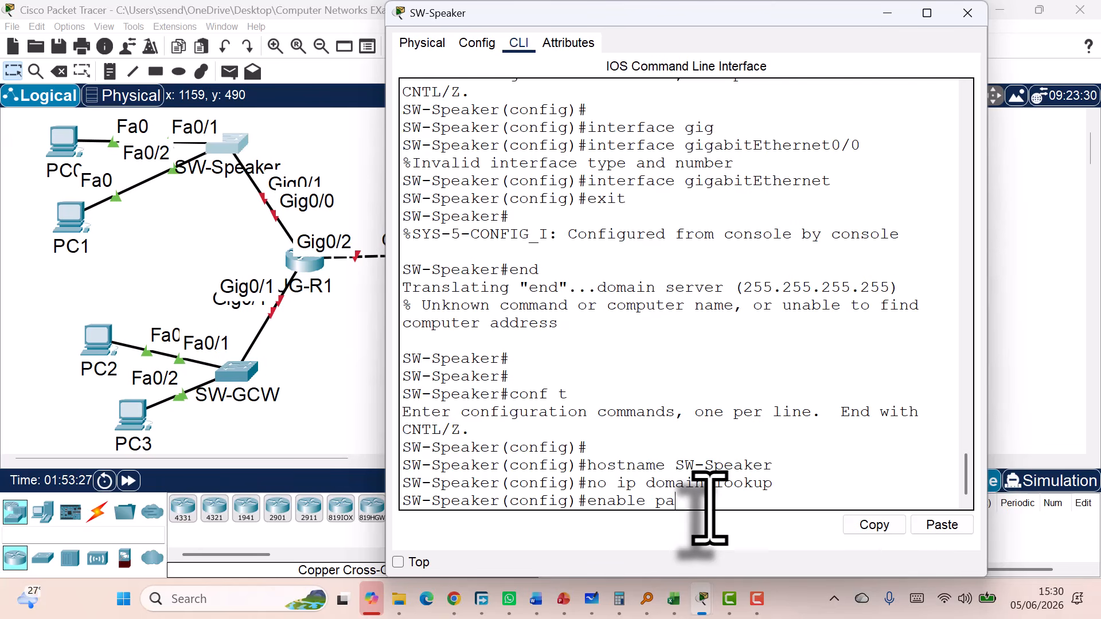
pyautogui.write('asowrd bbc26')
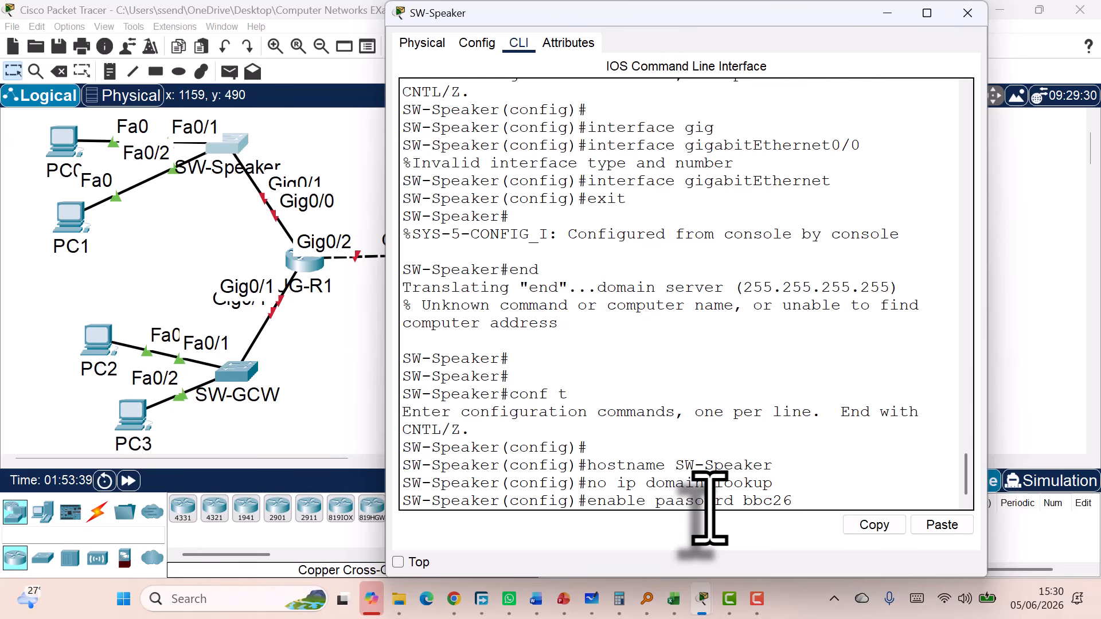
pyautogui.press('Return')
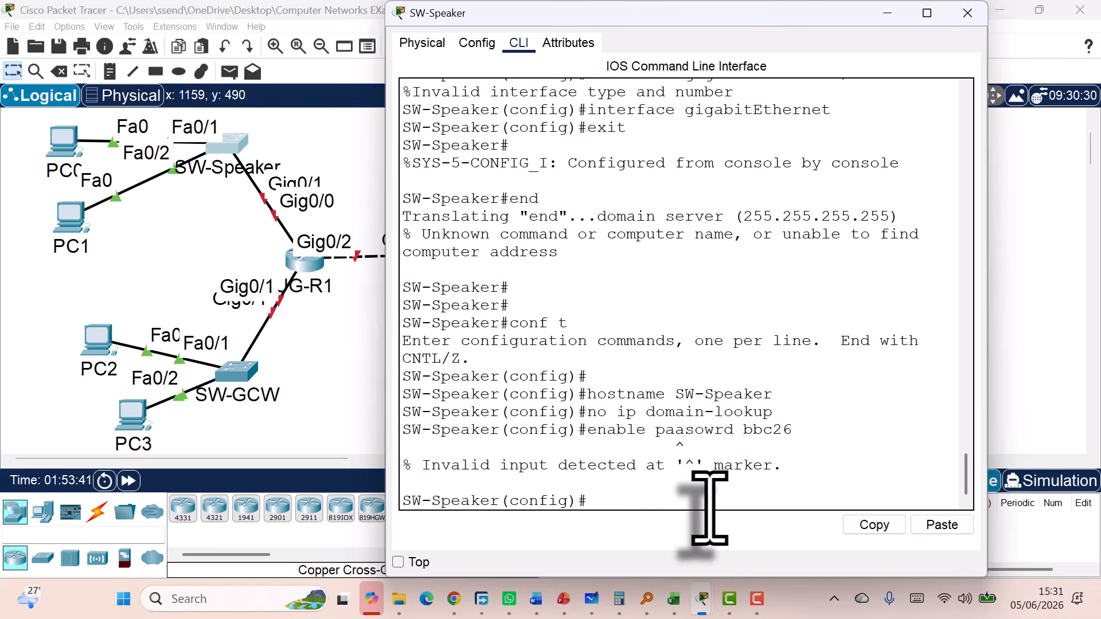
pyautogui.press('Up')
pyautogui.press('Left')
pyautogui.press('Left')
pyautogui.press('Left')
pyautogui.press('Left')
pyautogui.press('Left')
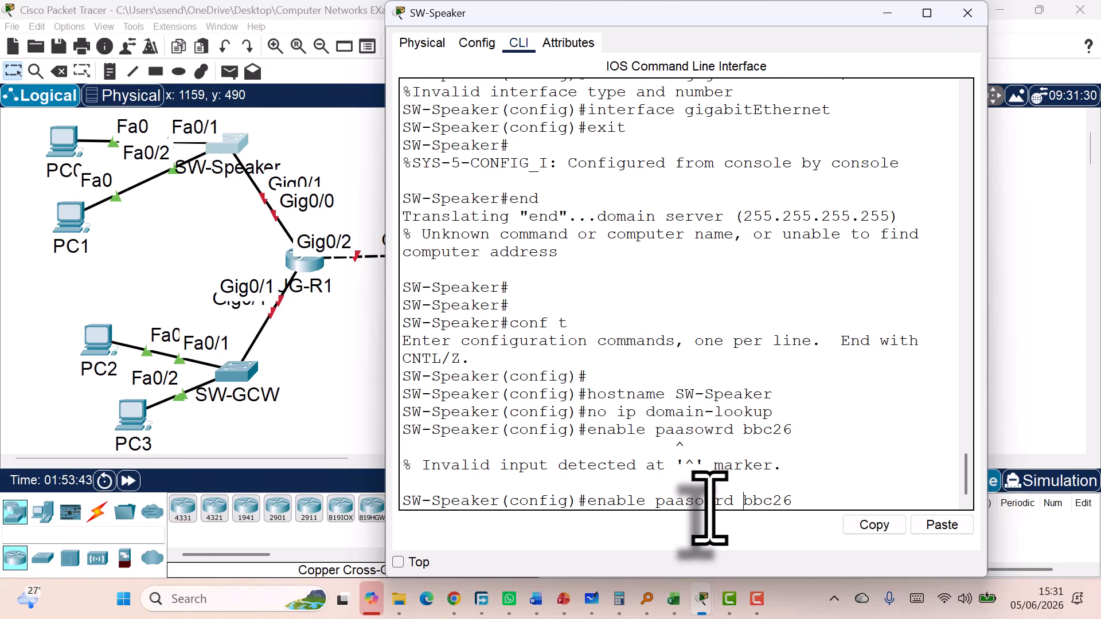
pyautogui.press('Left')
pyautogui.press('Left')
pyautogui.press('Left')
pyautogui.press('Left')
pyautogui.press('Left')
pyautogui.press('BackSpace')
pyautogui.press('BackSpace')
pyautogui.write('ss')
pyautogui.press('Return')
pyautogui.press('Up')
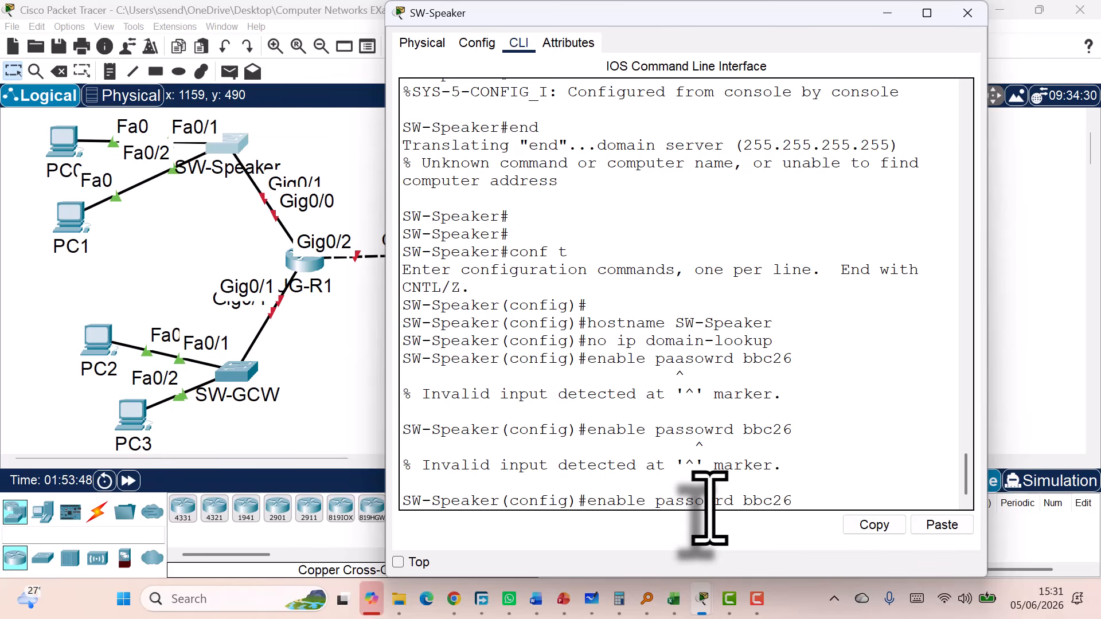
pyautogui.press('BackSpace')
pyautogui.press('Right')
pyautogui.write('o')
pyautogui.press('Return')
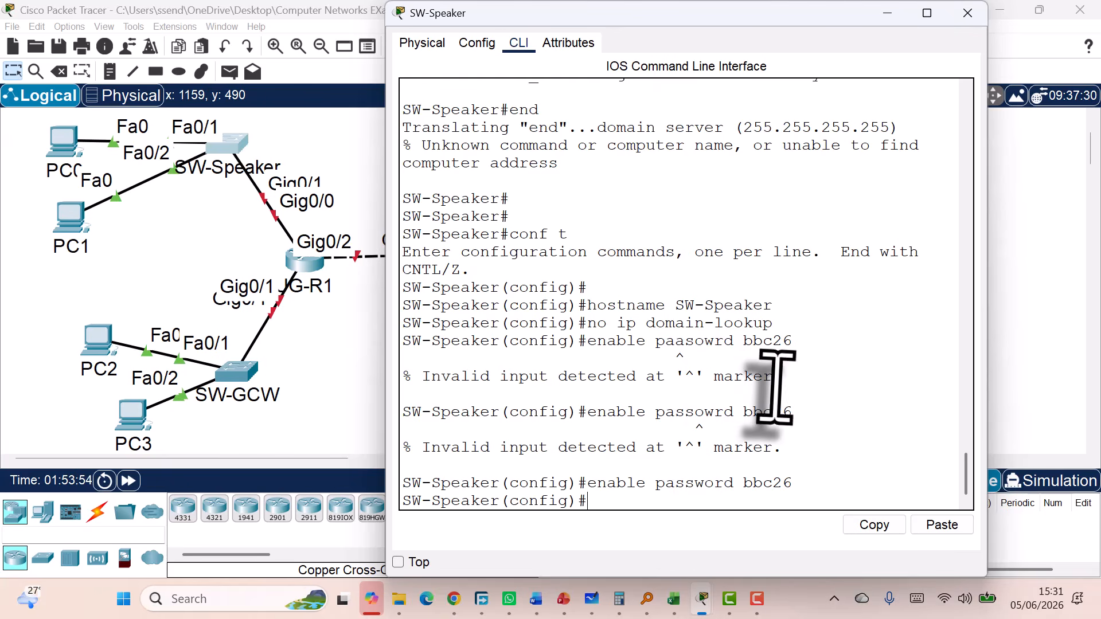
# Highlight the invalid-input errors and the accepted enable password command to review them
pyautogui.moveTo(780, 380); pyautogui.dragTo(403, 364)
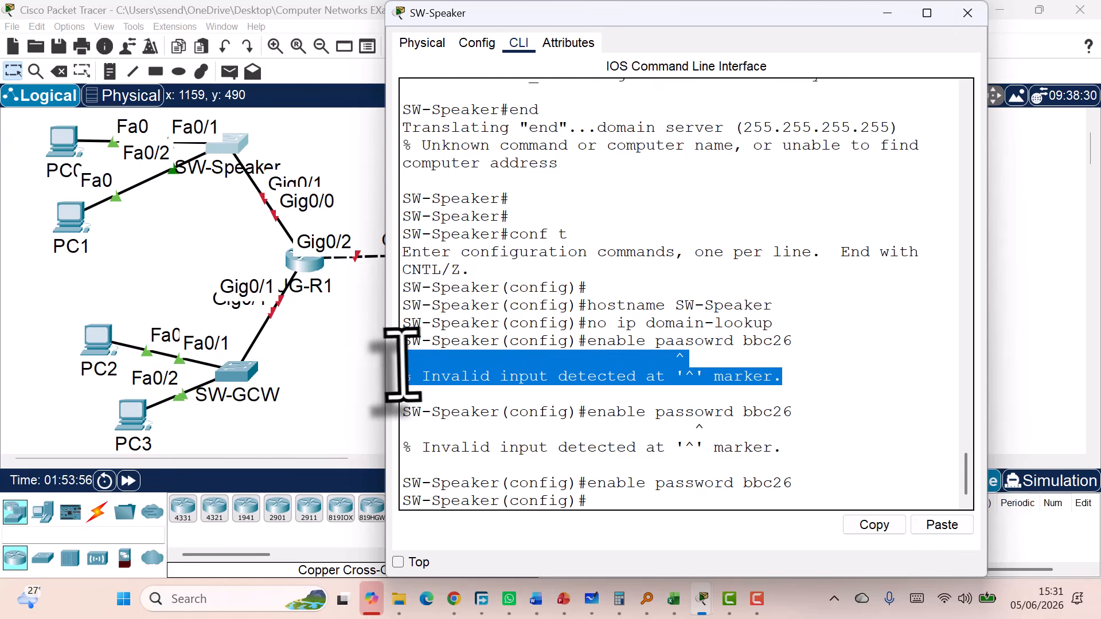
pyautogui.click(744, 415)
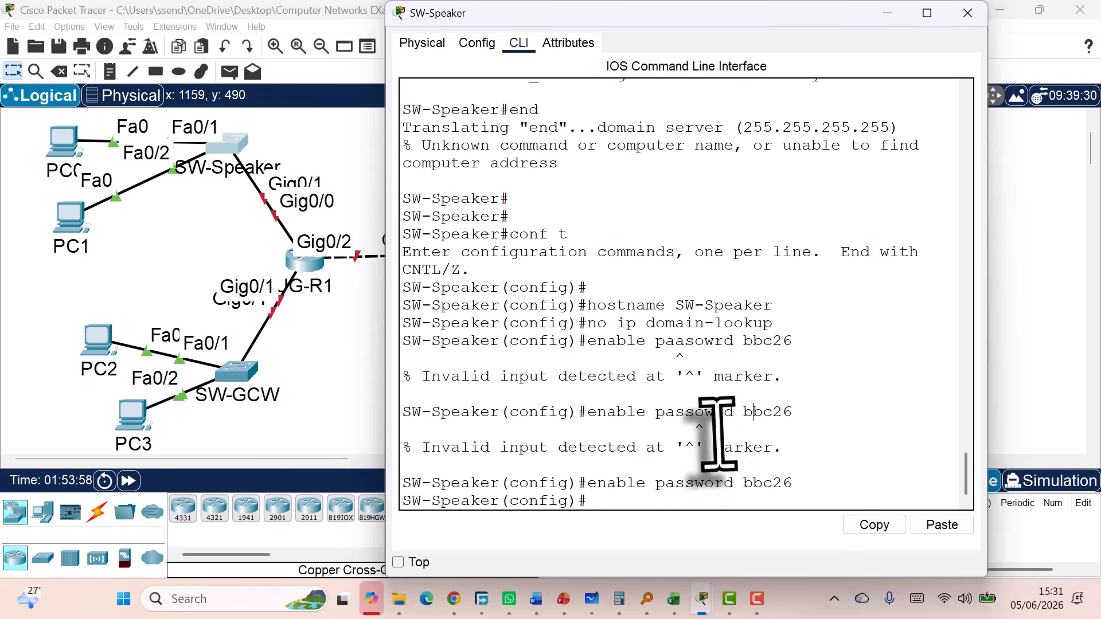
pyautogui.moveTo(716, 430); pyautogui.dragTo(451, 394)
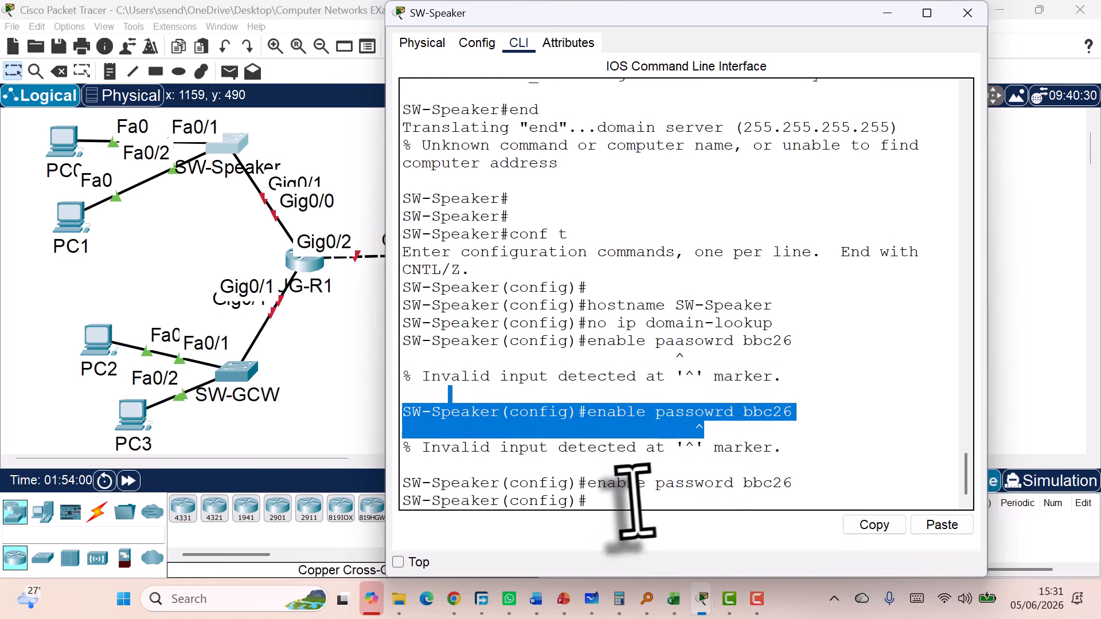
pyautogui.click(738, 449)
pyautogui.moveTo(772, 449)
pyautogui.mouseDown()
pyautogui.moveTo(509, 451)
pyautogui.moveTo(401, 423)
pyautogui.moveTo(398, 395)
pyautogui.mouseUp()
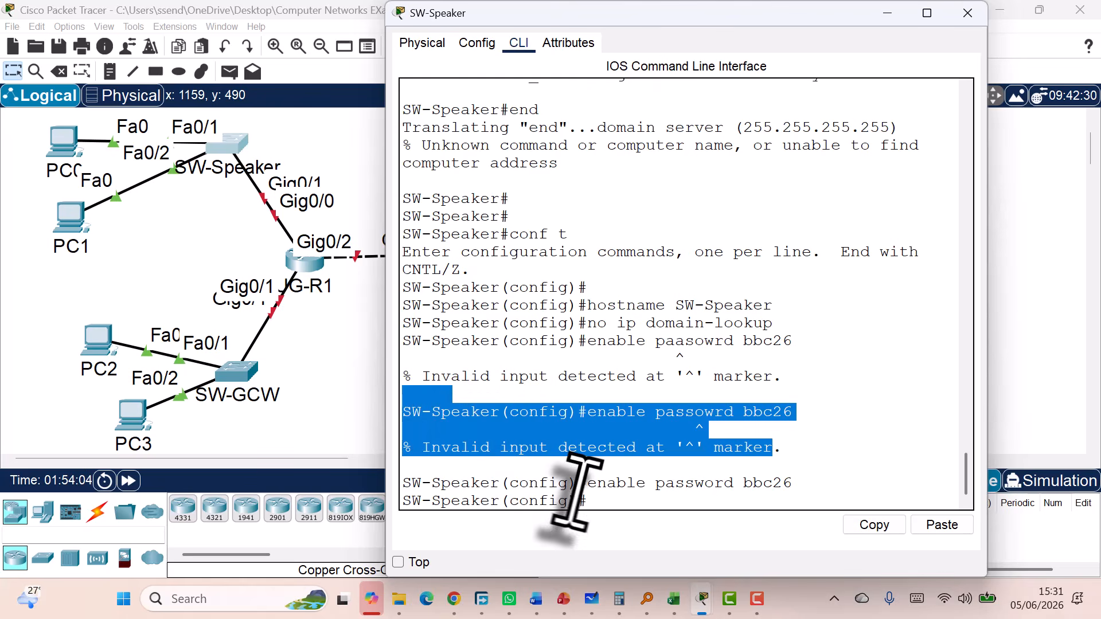
pyautogui.click(626, 503)
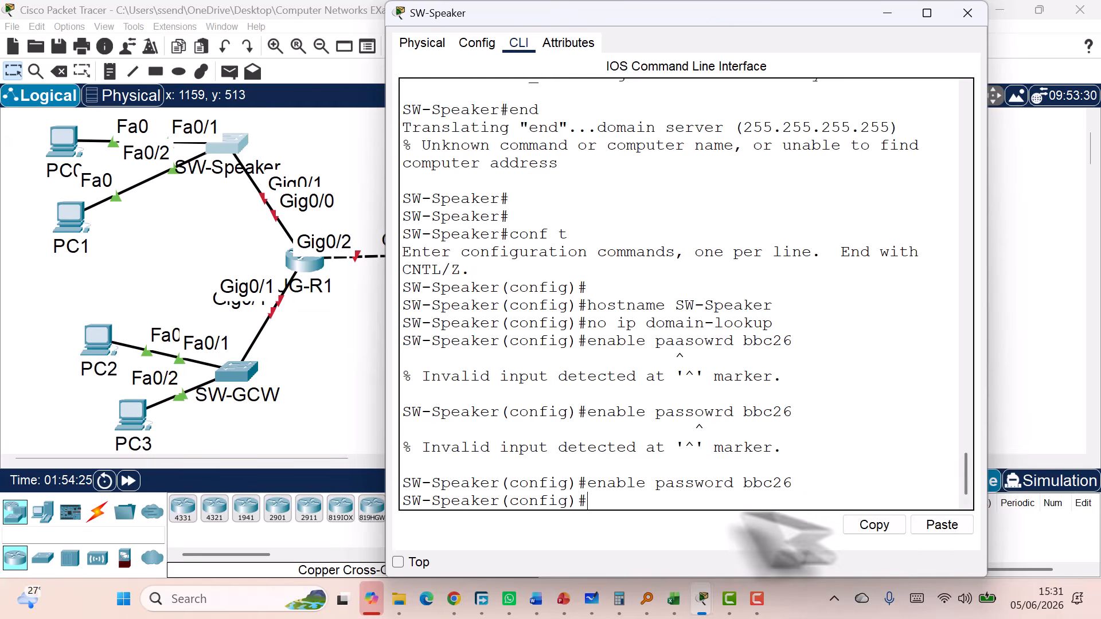
pyautogui.doubleClick(692, 485)
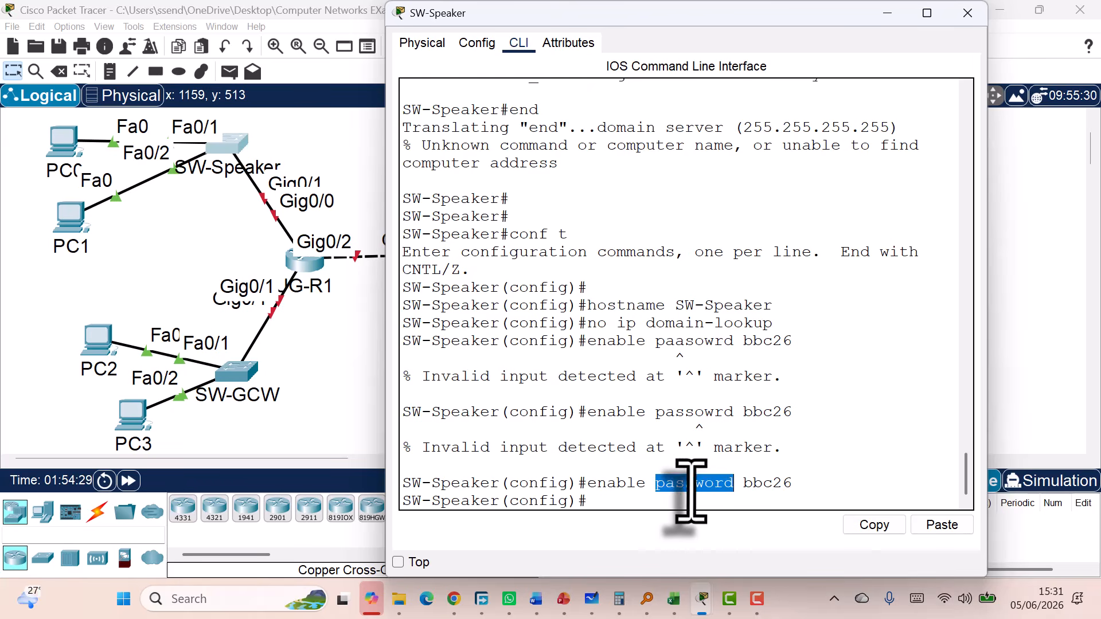
pyautogui.doubleClick(757, 485)
pyautogui.click(713, 488)
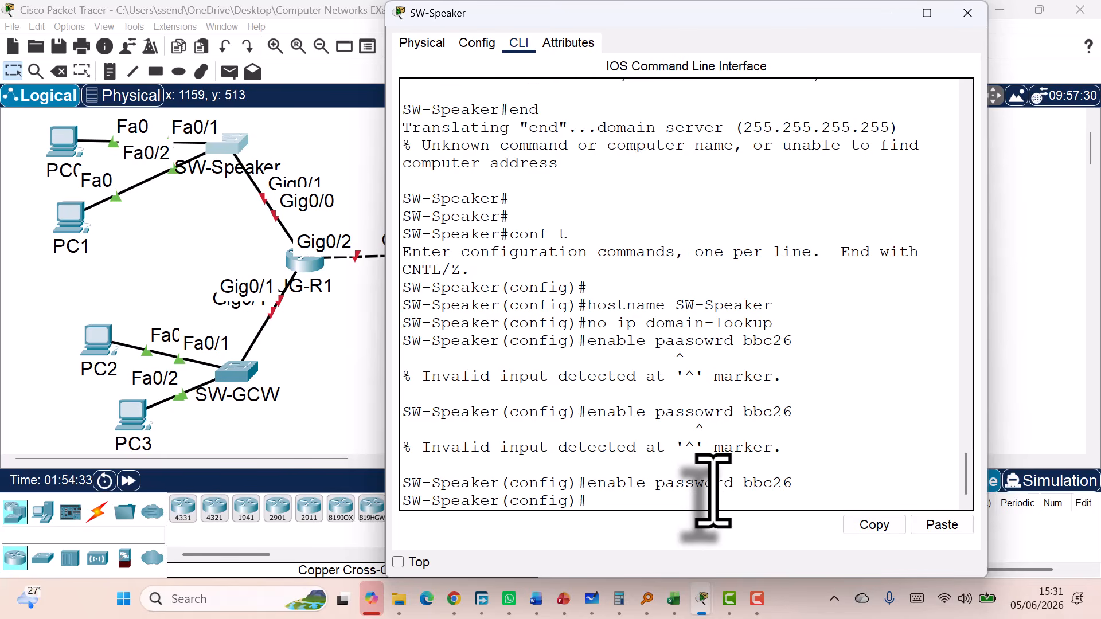
pyautogui.doubleClick(760, 484)
pyautogui.click(661, 506)
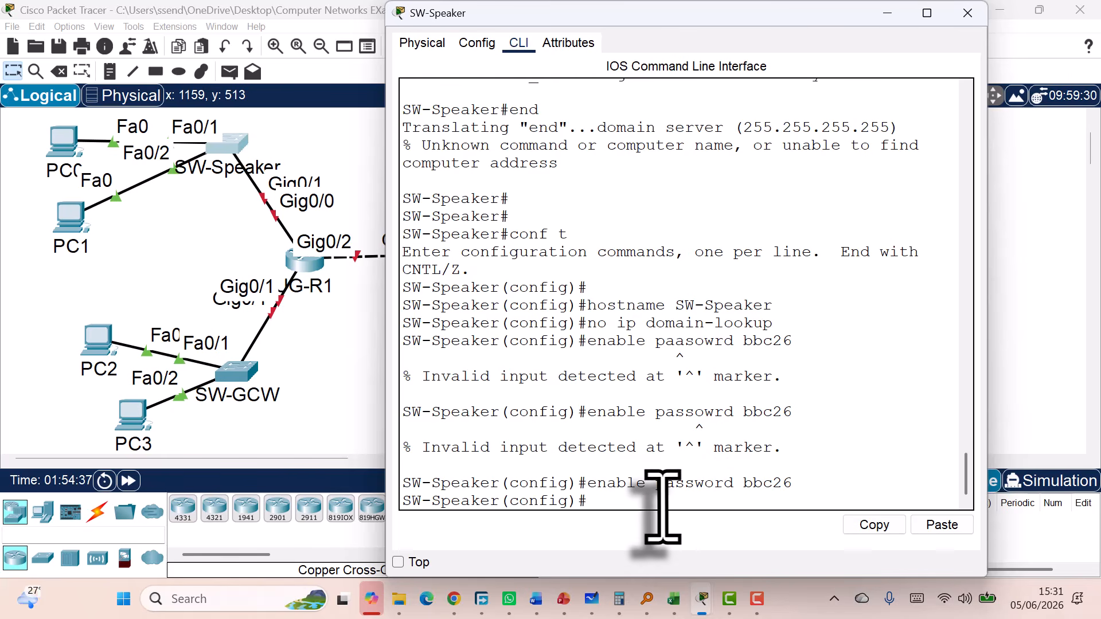
# Set an enable secret on SW-Speaker and type 'line console 0'
pyautogui.write('s')
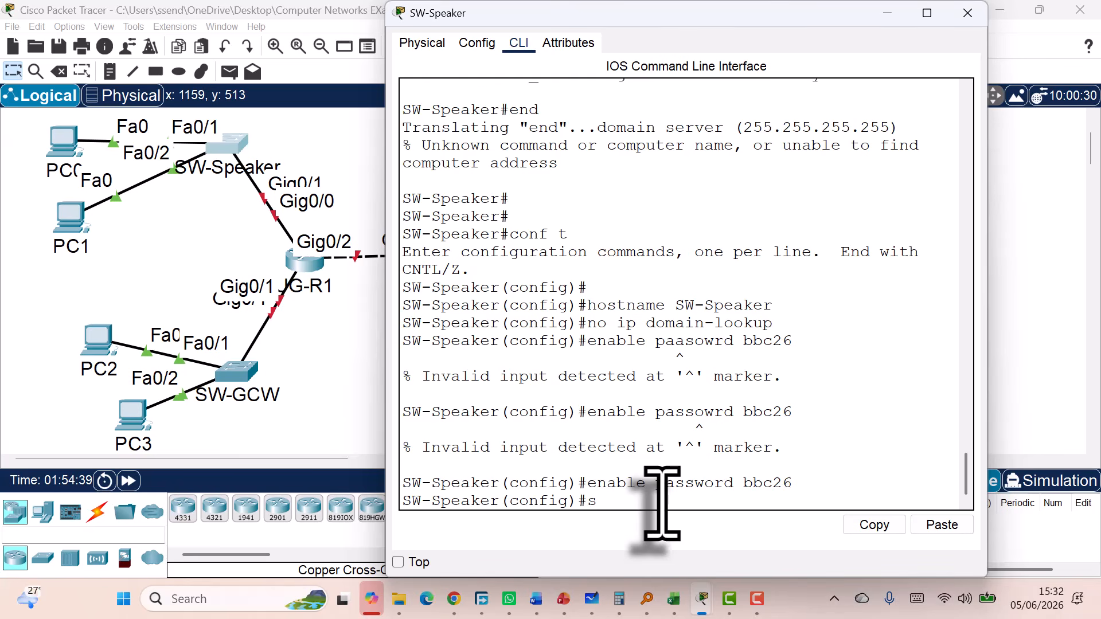
pyautogui.press('BackSpace')
pyautogui.write('enable secret ')
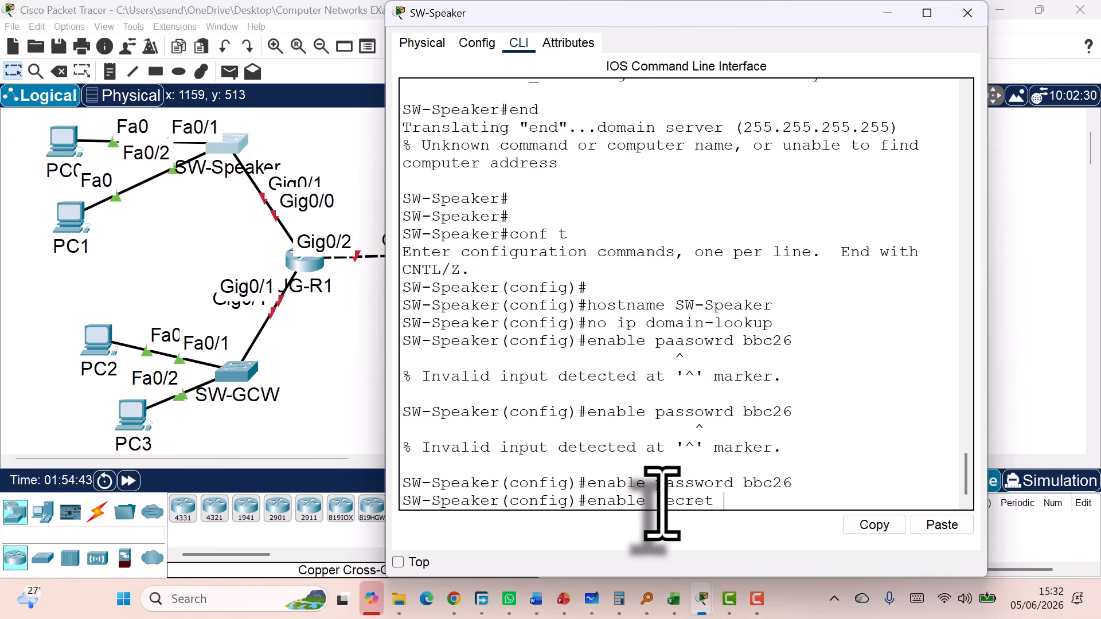
pyautogui.write('mubs')
pyautogui.press('Return')
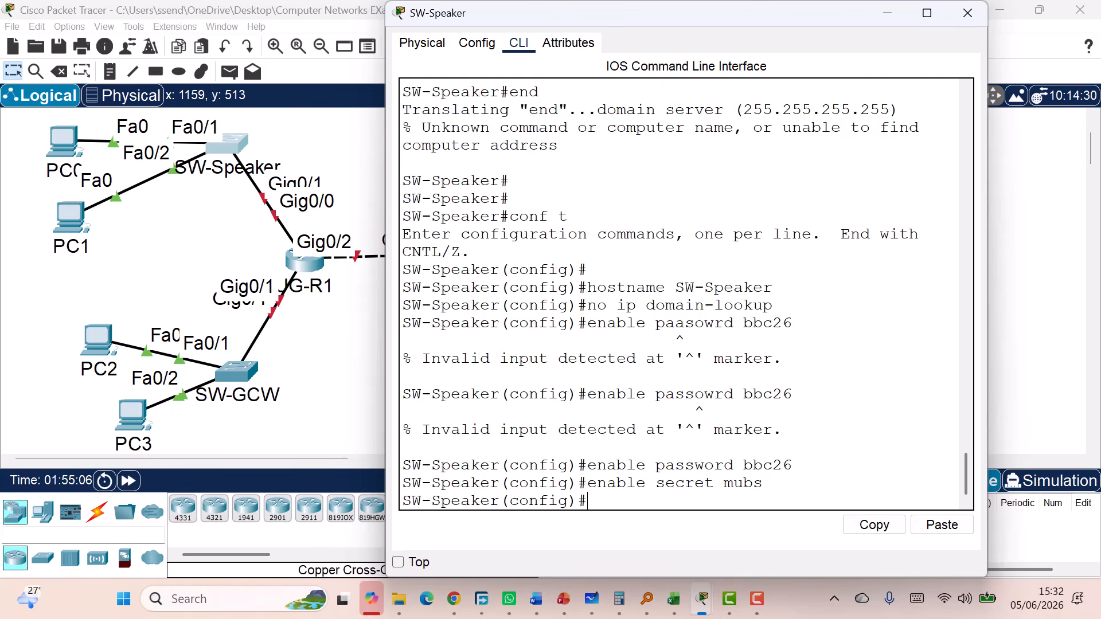
pyautogui.write('line console 0')
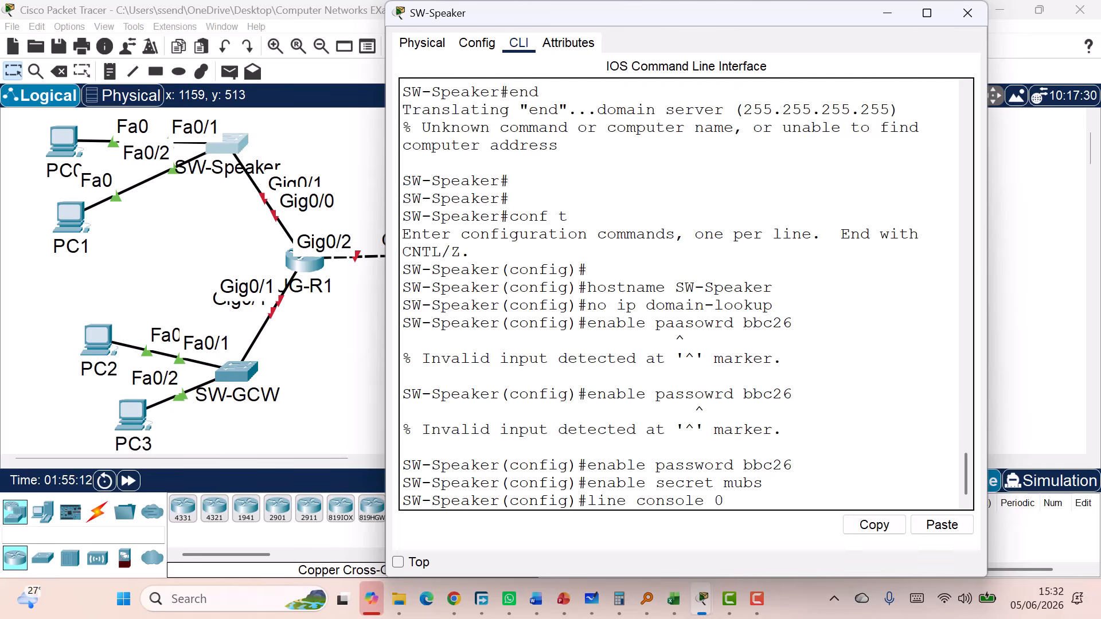
# Enter console line 0, give it a password with login, then exit
pyautogui.press('Return')
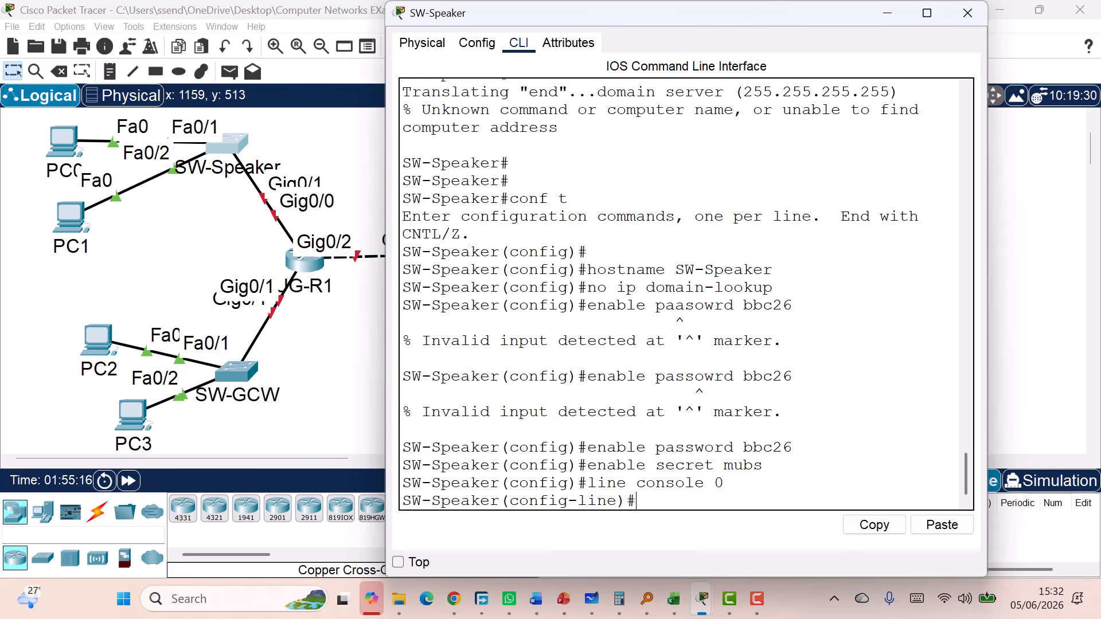
pyautogui.write('password mubs')
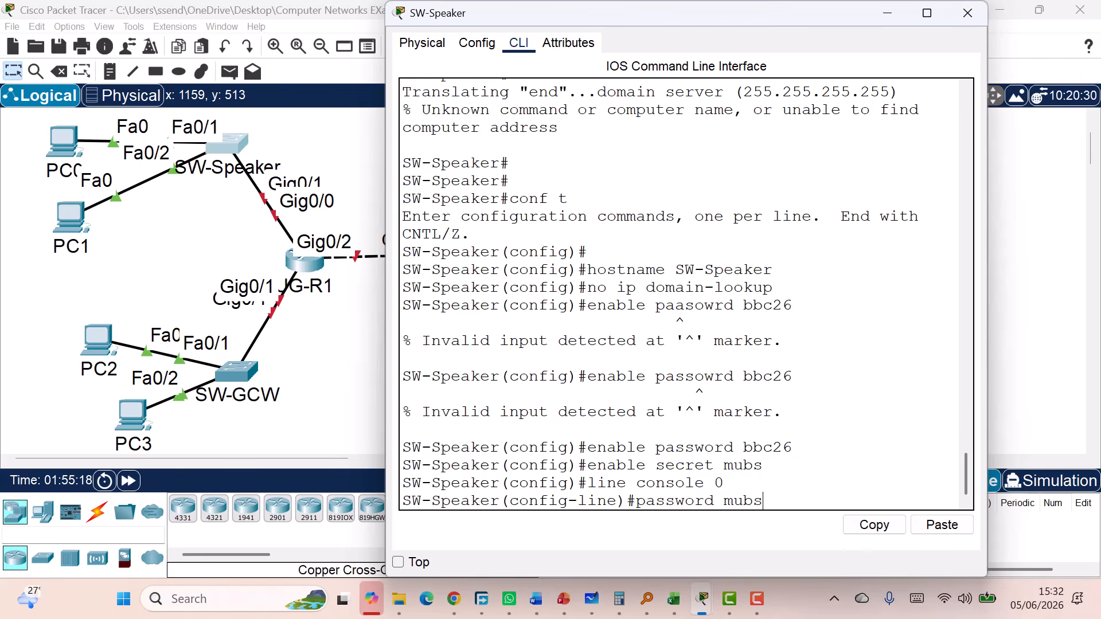
pyautogui.press('Return')
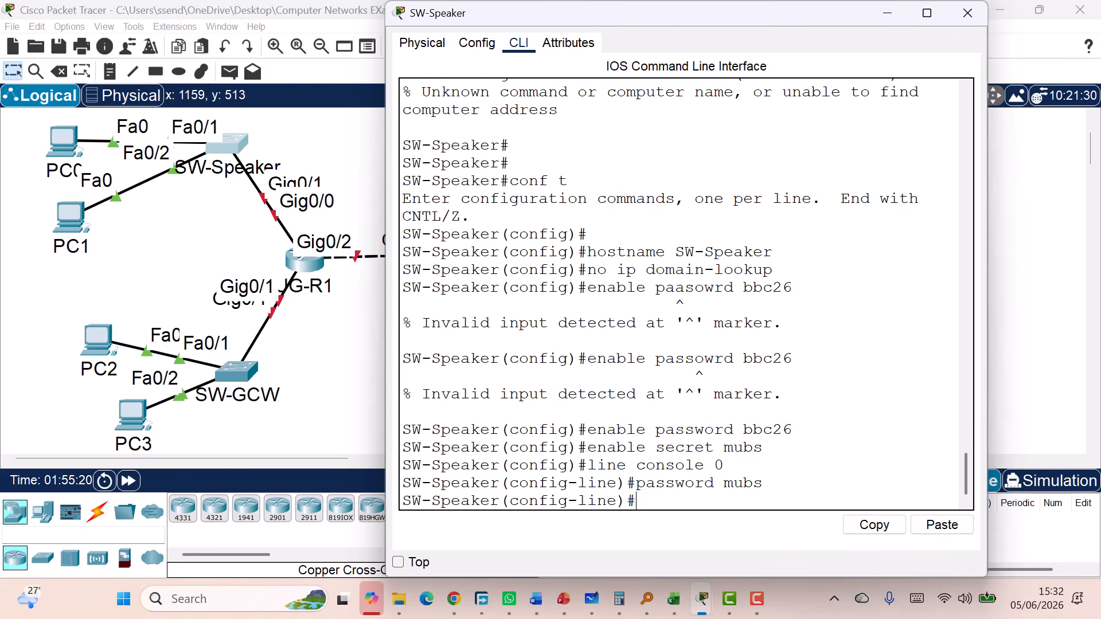
pyautogui.write('login')
pyautogui.press('Return')
pyautogui.write('exit')
pyautogui.press('Return')
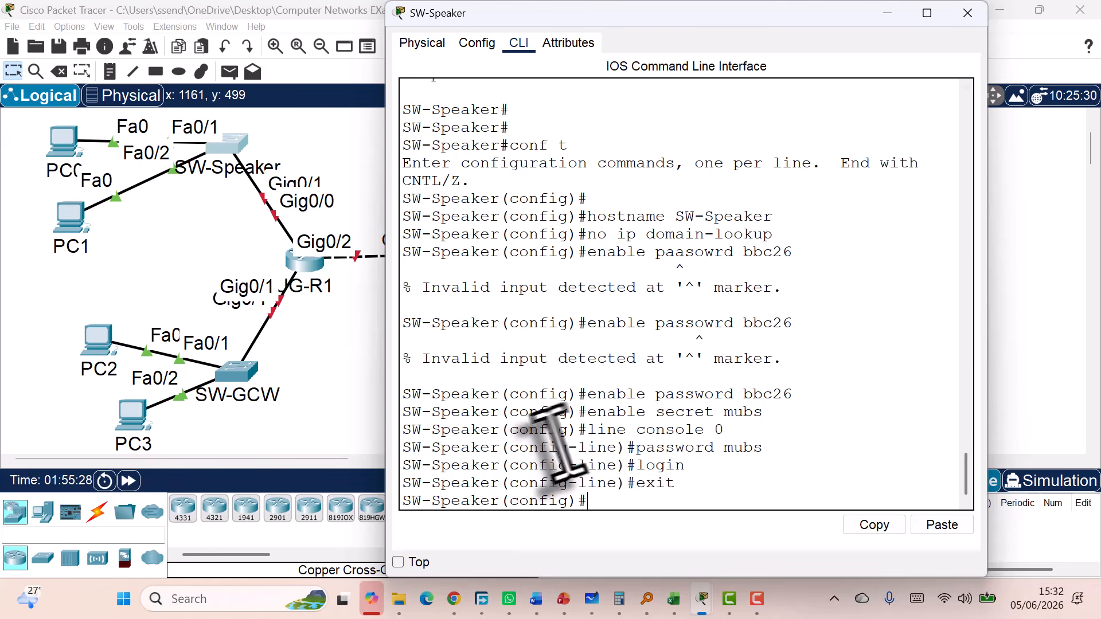
# Highlight the console line commands, including login and exit, to review them
pyautogui.moveTo(597, 432); pyautogui.dragTo(767, 453)
pyautogui.click(703, 461)
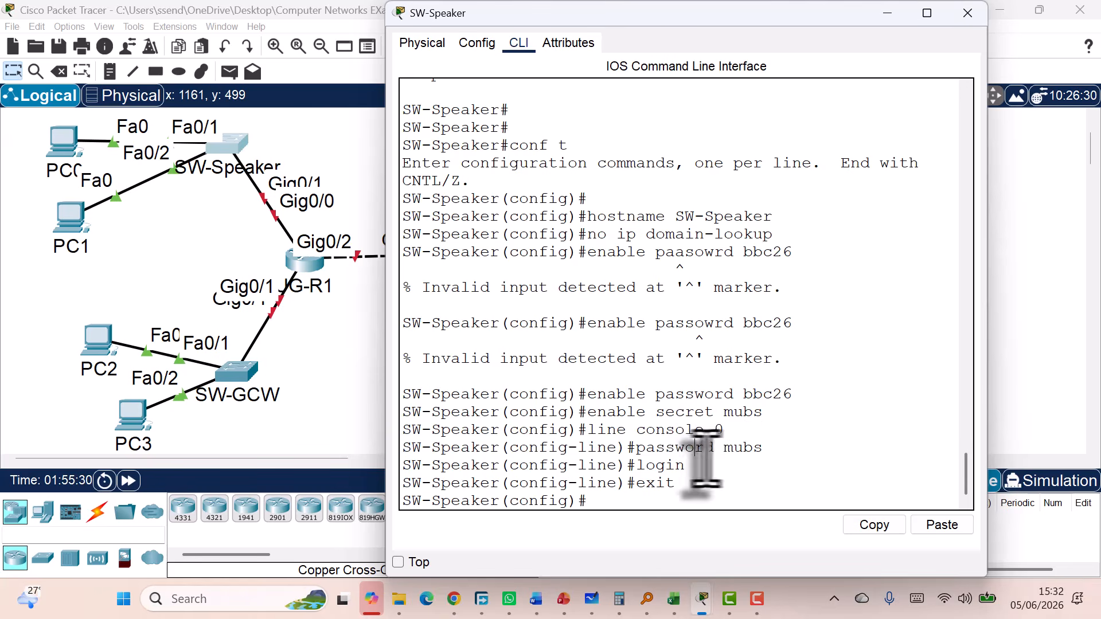
pyautogui.doubleClick(660, 465)
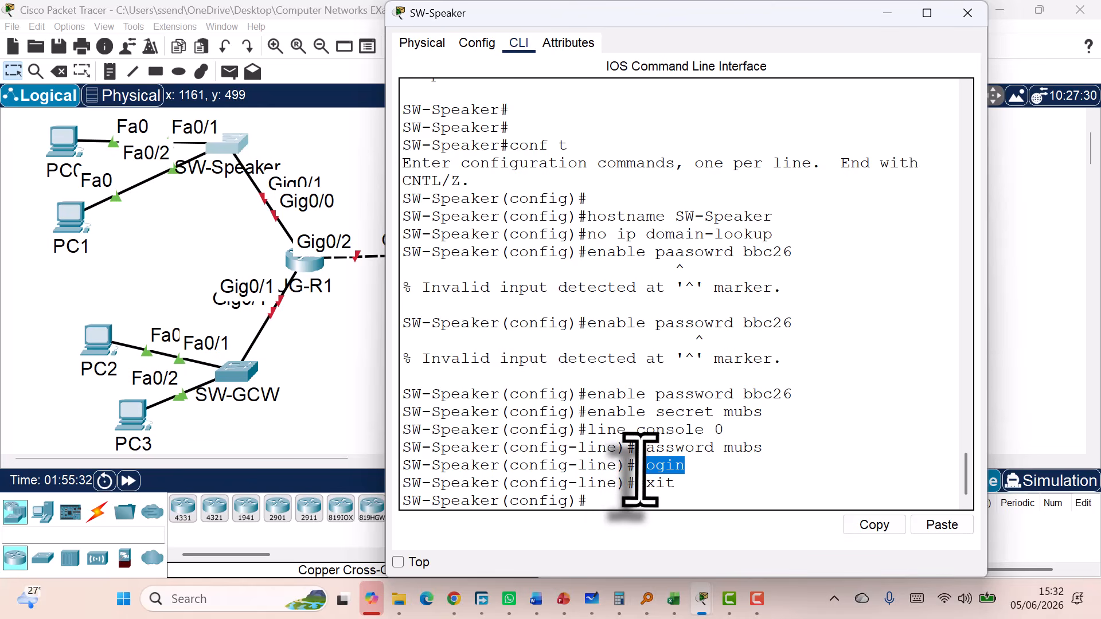
pyautogui.moveTo(665, 484); pyautogui.dragTo(618, 483)
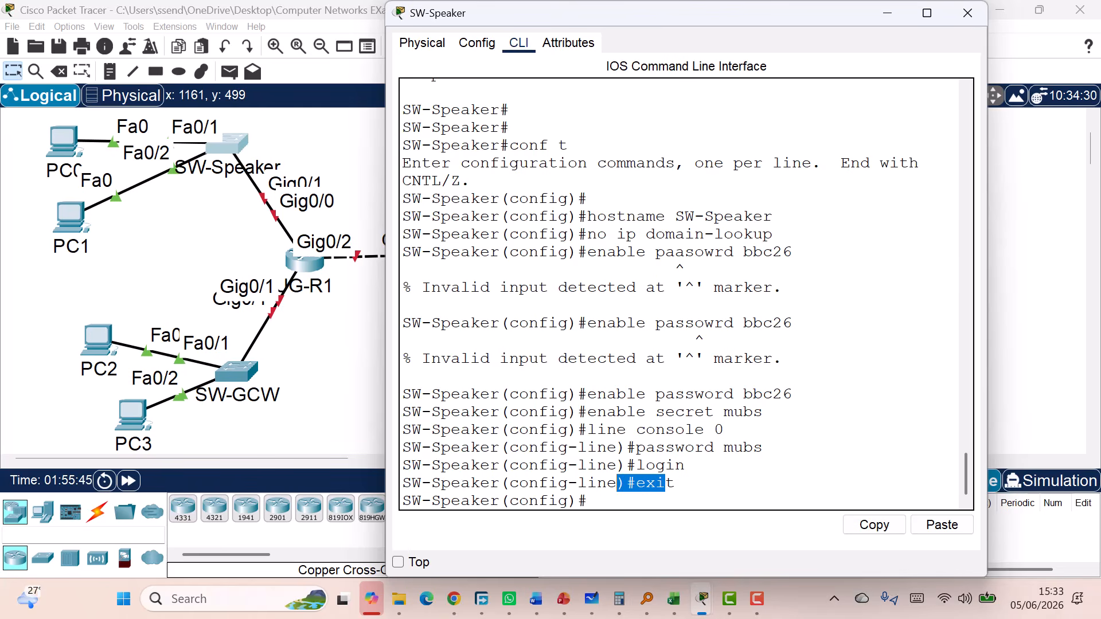
pyautogui.click(734, 507)
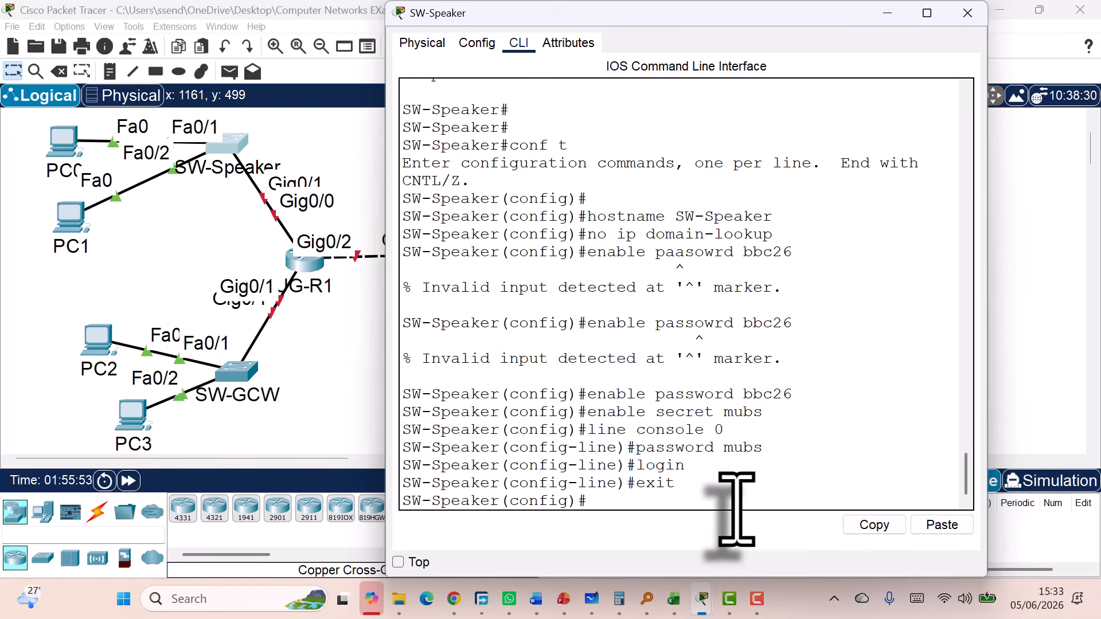
# Enter 'line vty 0 4', set a password and login on it, then exit
pyautogui.write('line vty 0')
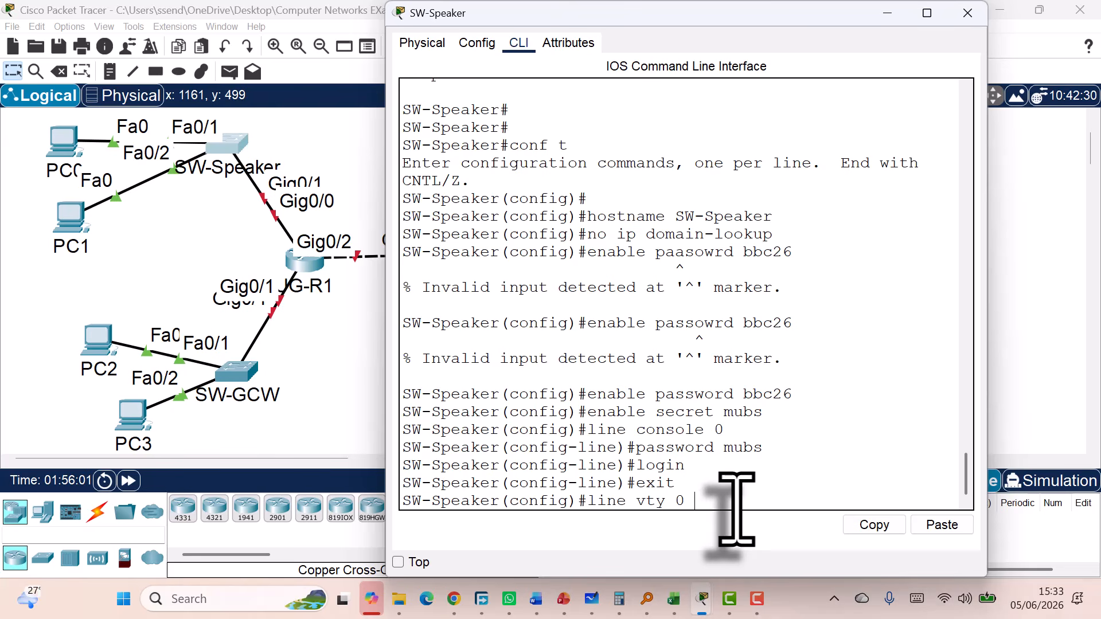
pyautogui.write(' 4')
pyautogui.press('Return')
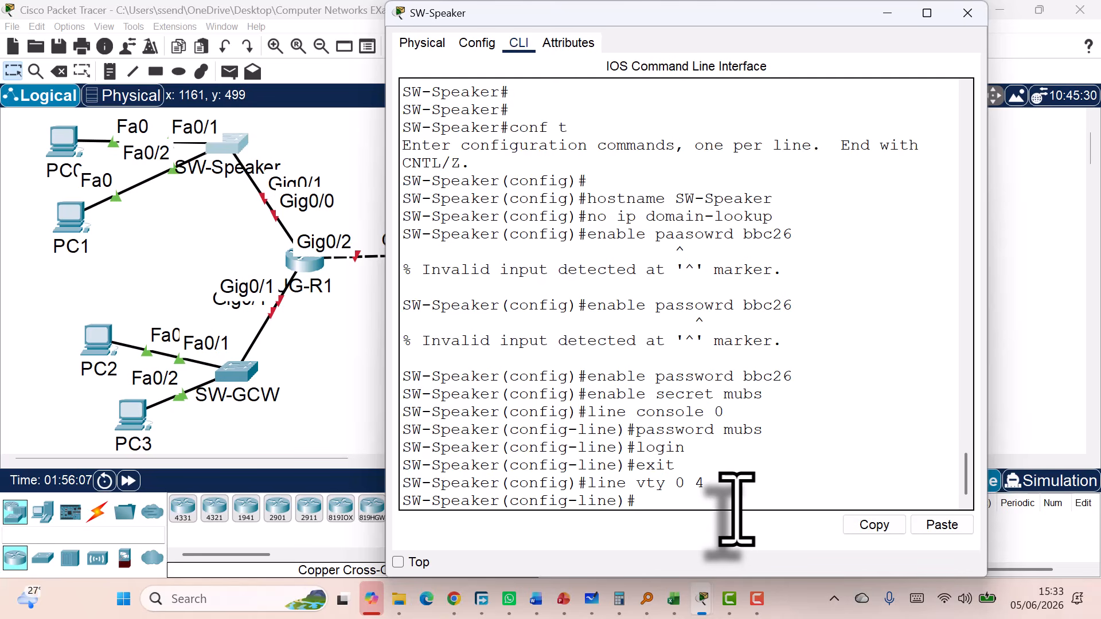
pyautogui.write('password mubs')
pyautogui.press('Return')
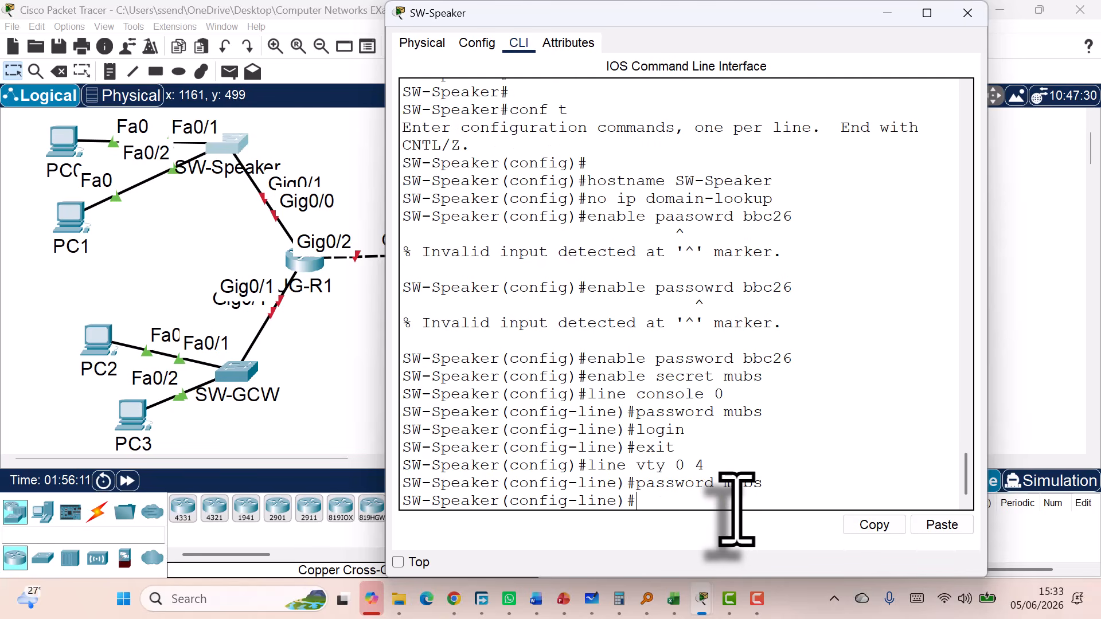
pyautogui.write('login')
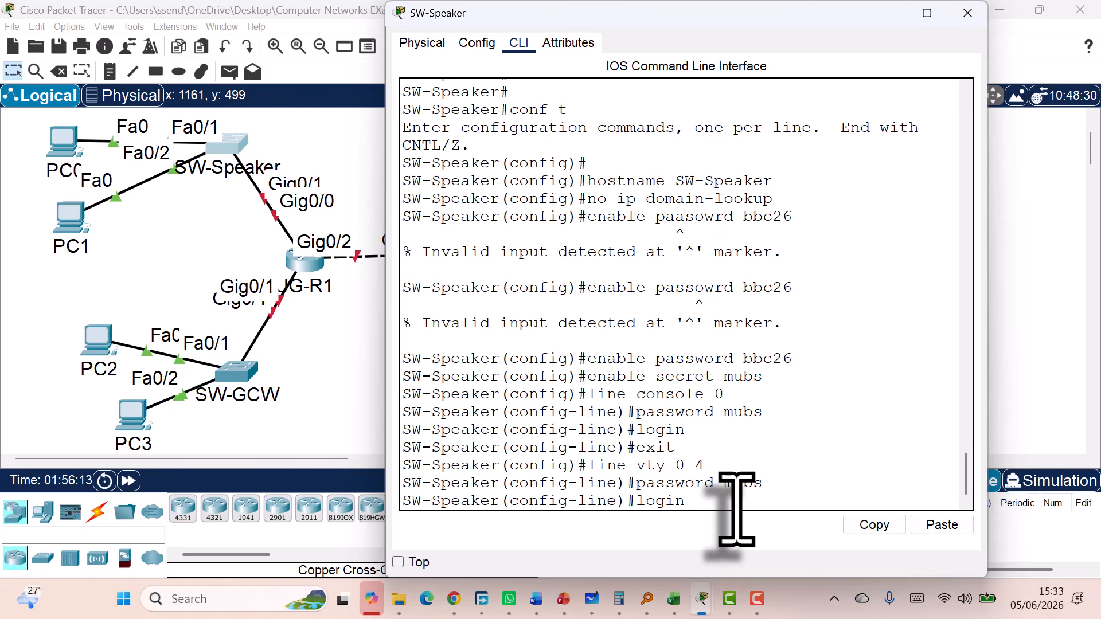
pyautogui.press('Return')
pyautogui.write('exit')
pyautogui.press('Return')
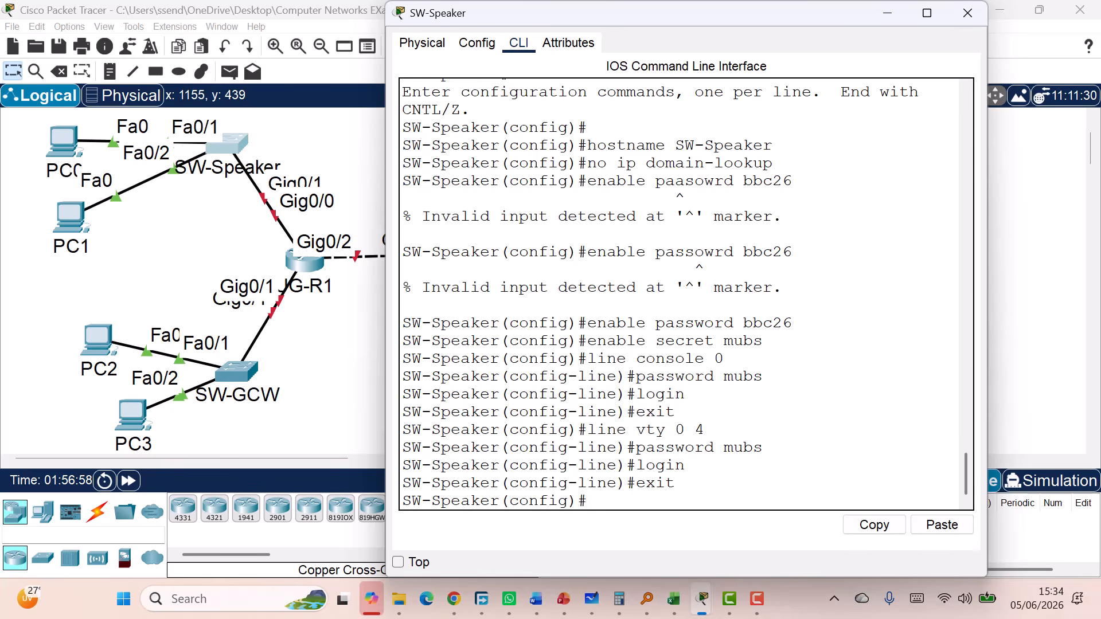
# Set the banner motd to 'BBS IS THE BEST' using # as the delimiter
pyautogui.write('banne')
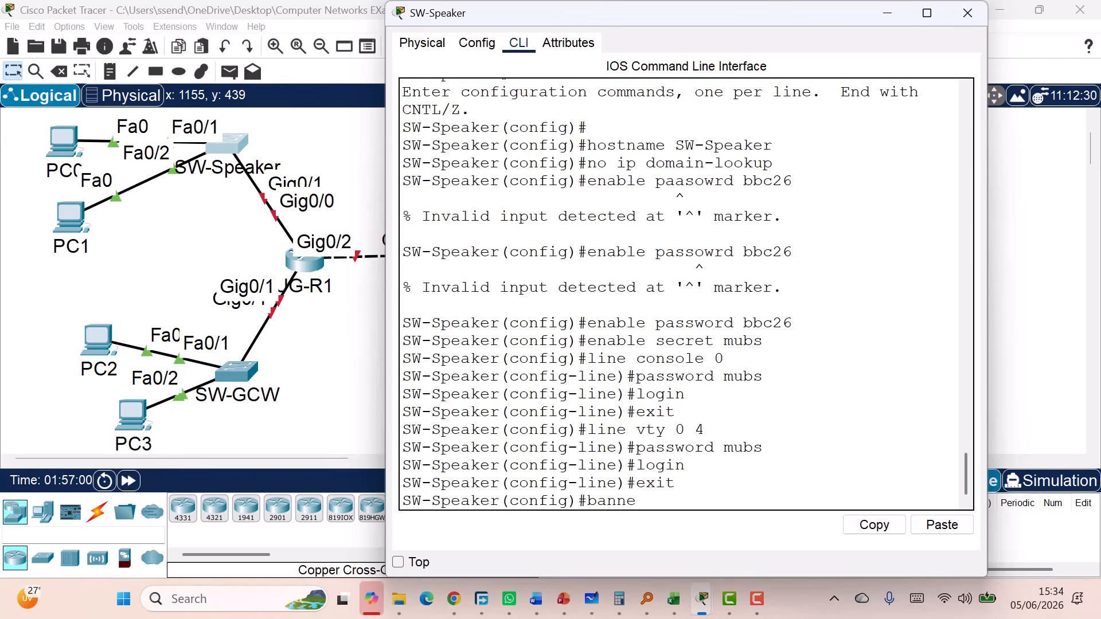
pyautogui.write('r motd #its wewrfwfdsfs')
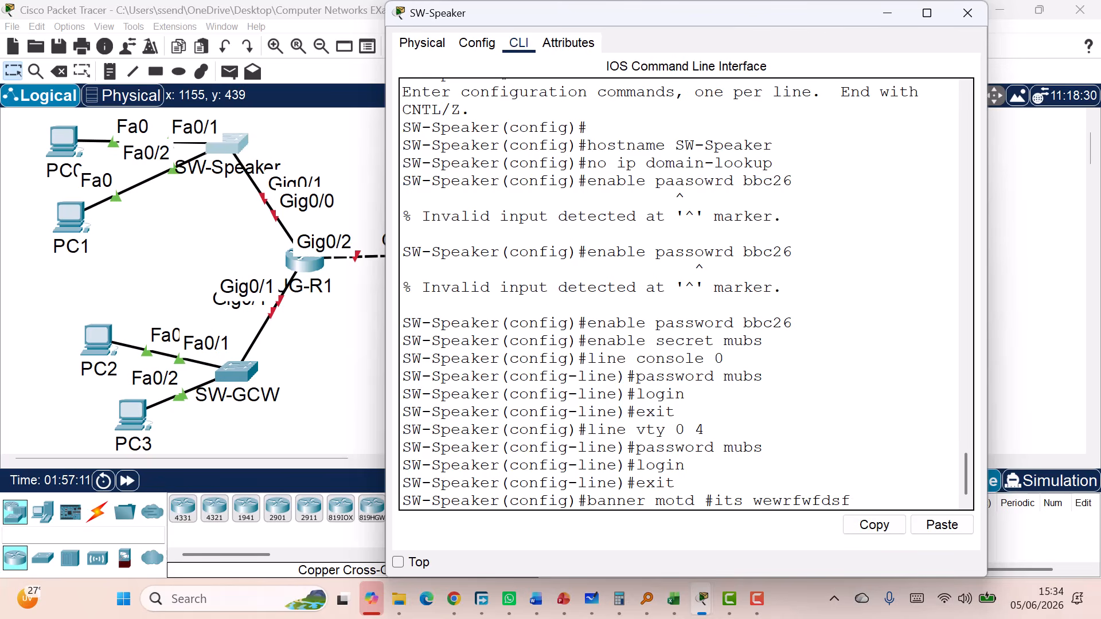
pyautogui.press('BackSpace')
pyautogui.press('BackSpace')
pyautogui.press('BackSpace')
pyautogui.press('BackSpace')
pyautogui.press('BackSpace')
pyautogui.press('BackSpace')
pyautogui.press('BackSpace')
pyautogui.press('BackSpace')
pyautogui.press('BackSpace')
pyautogui.press('BackSpace')
pyautogui.press('BackSpace')
pyautogui.press('BackSpace')
pyautogui.press('BackSpace')
pyautogui.press('BackSpace')
pyautogui.press('BackSpace')
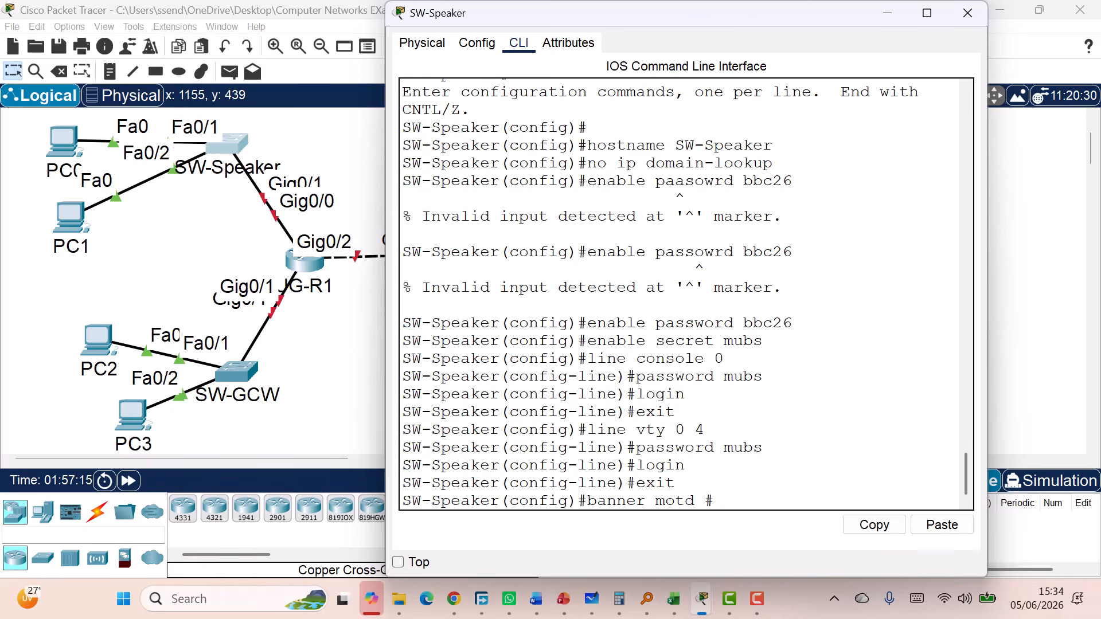
pyautogui.write('BBS IS THE BEST #')
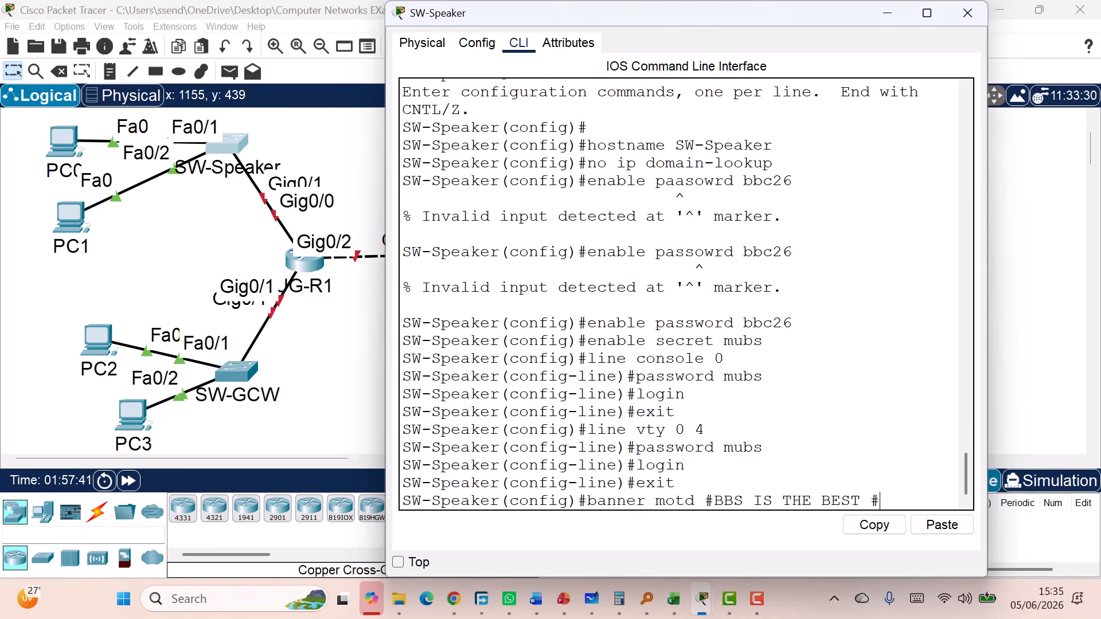
pyautogui.press('Return')
pyautogui.press('Return')
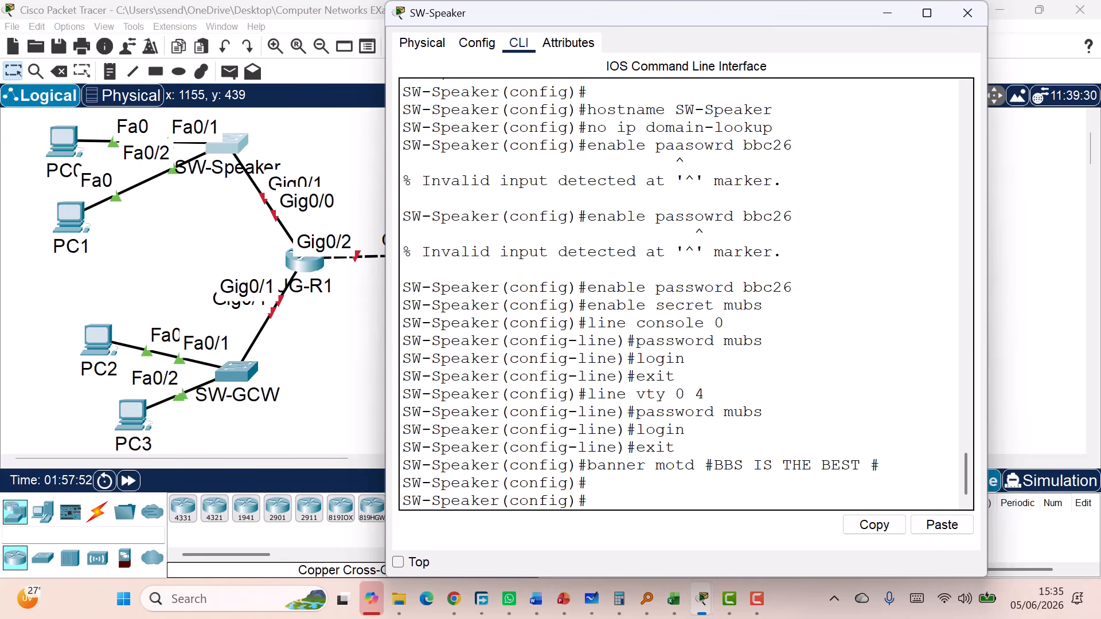
# Enable service password-encryption on SW-Speaker so its stored passwords are encrypted
pyautogui.write('service password')
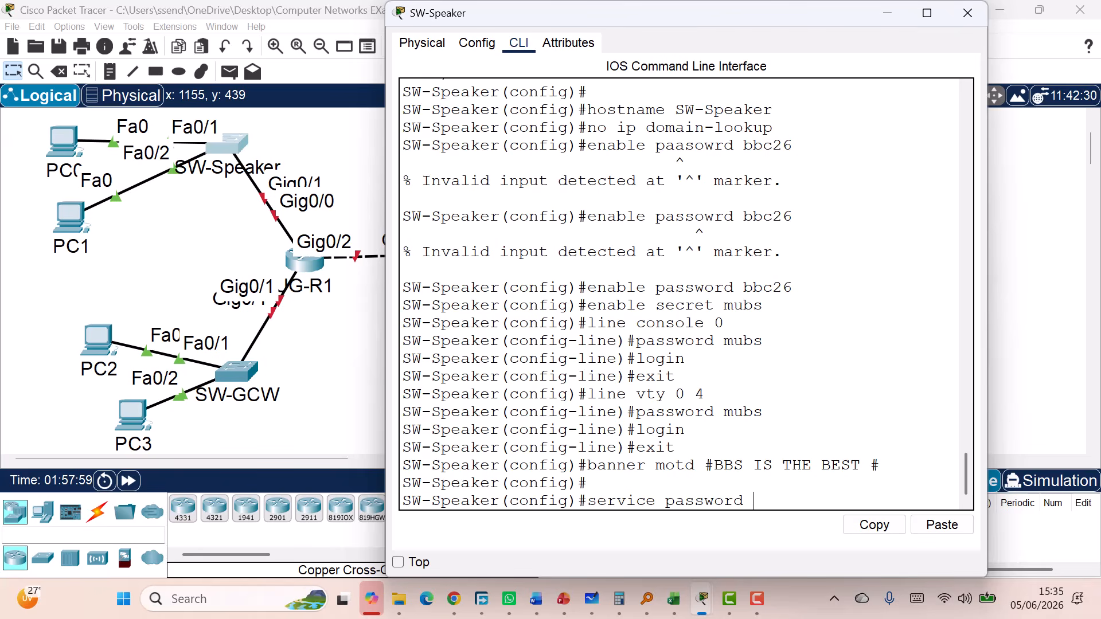
pyautogui.press('BackSpace')
pyautogui.write('-')
pyautogui.press('Tab')
pyautogui.press('BackSpace')
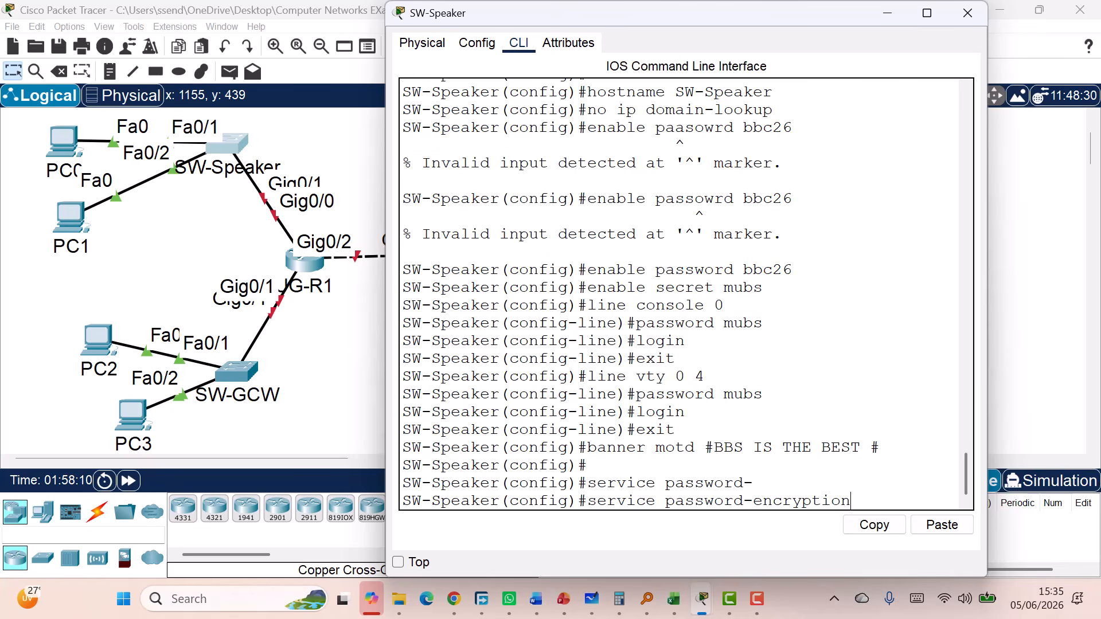
pyautogui.press('Return')
pyautogui.press('Return')
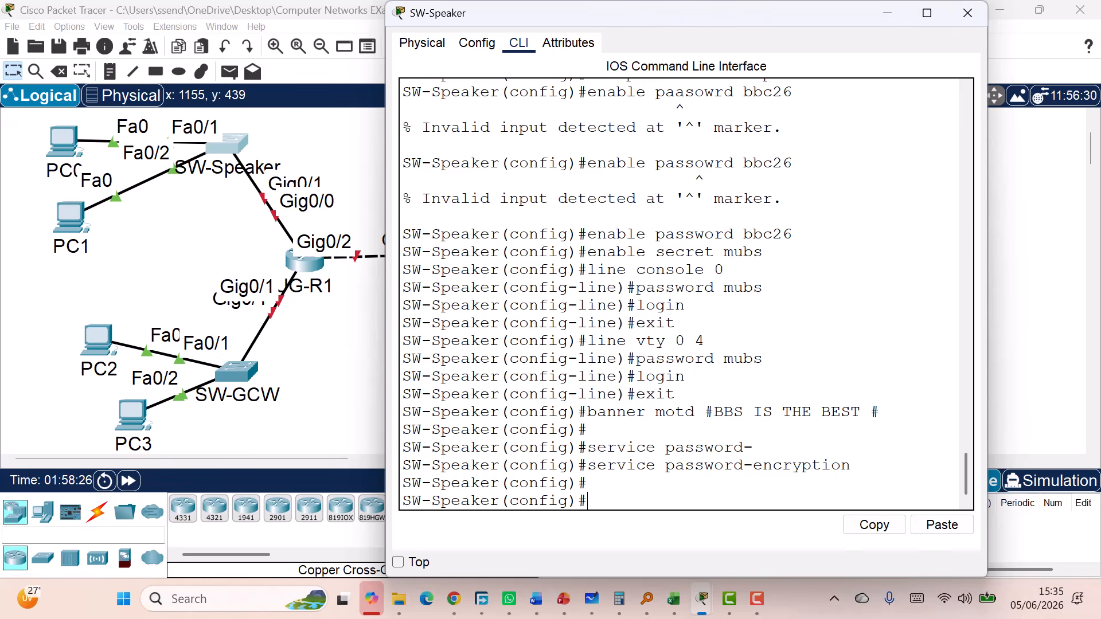
# Try entering copy running-config startup-config on SW-Speaker, then clear the unfinished command
pyautogui.write('copy ru')
pyautogui.press('BackSpace')
pyautogui.press('BackSpace')
pyautogui.write('n')
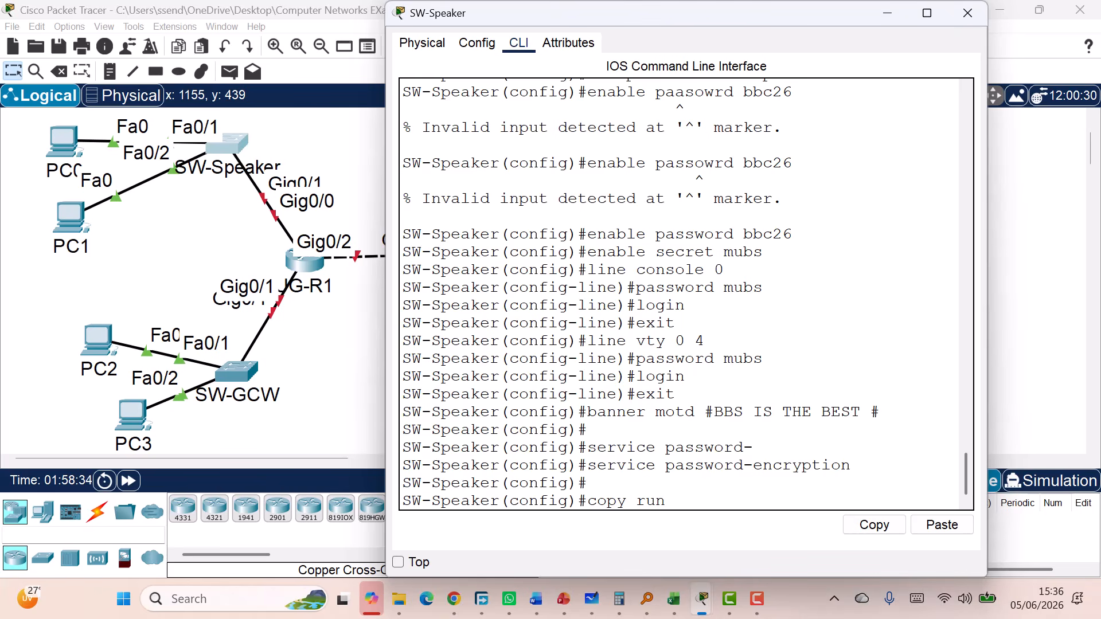
pyautogui.write(' stat')
pyautogui.press('BackSpace')
pyautogui.write('rt')
pyautogui.press('BackSpace')
pyautogui.press('BackSpace')
pyautogui.press('BackSpace')
pyautogui.press('BackSpace')
pyautogui.press('BackSpace')
pyautogui.press('Tab')
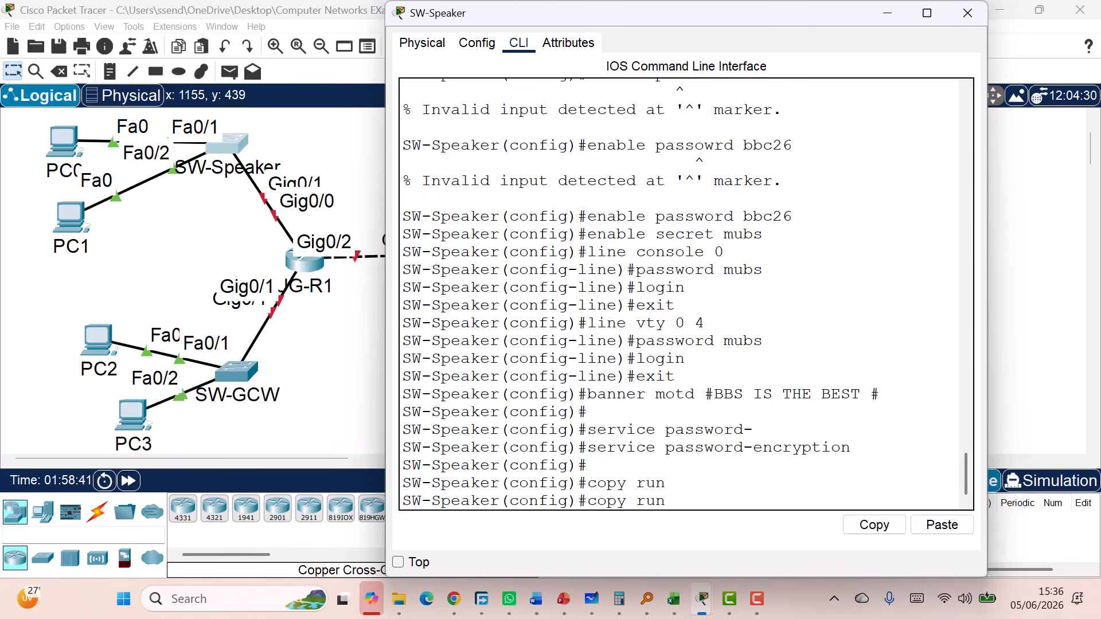
pyautogui.write('n')
pyautogui.press('Tab')
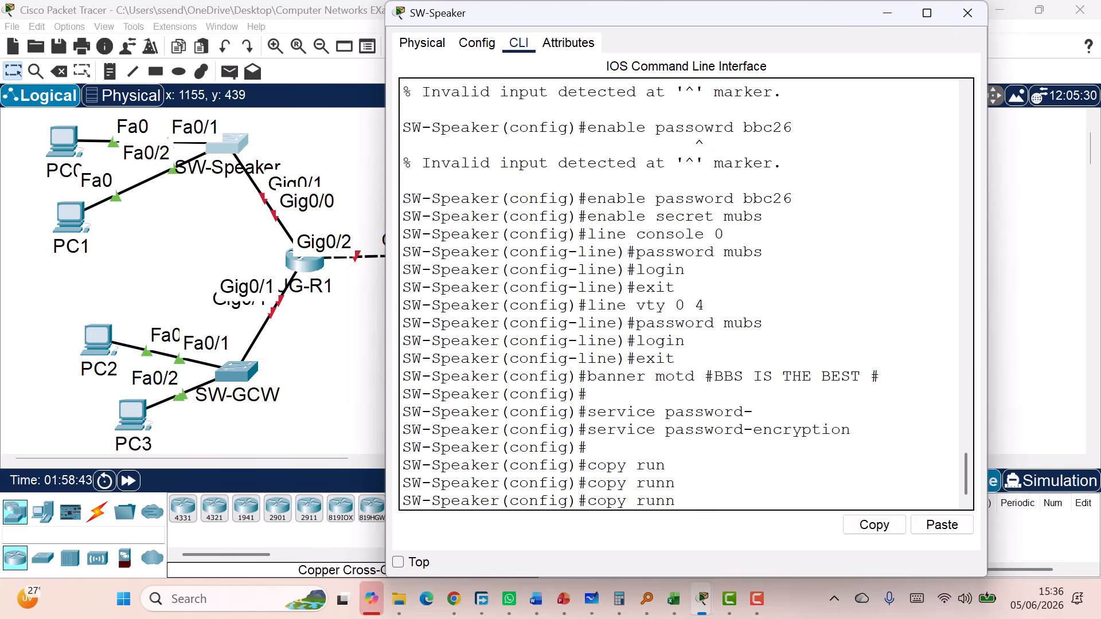
pyautogui.write('in')
pyautogui.press('Tab')
pyautogui.press('BackSpace')
pyautogui.press('BackSpace')
pyautogui.press('BackSpace')
pyautogui.press('BackSpace')
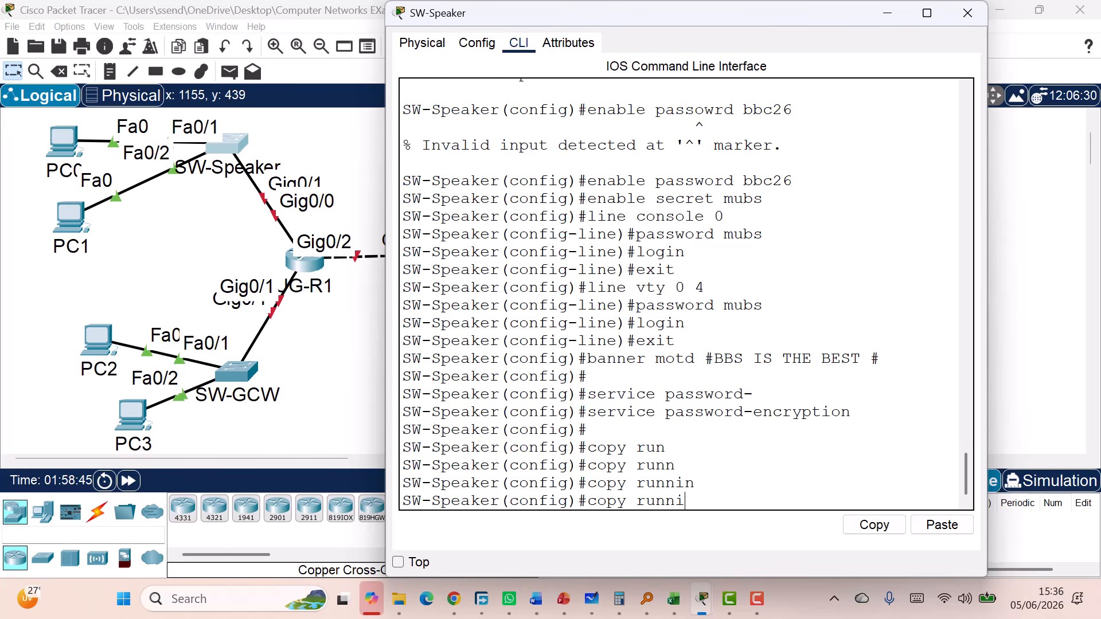
pyautogui.press('BackSpace')
pyautogui.press('BackSpace')
pyautogui.press('BackSpace')
pyautogui.press('BackSpace')
pyautogui.press('BackSpace')
pyautogui.press('BackSpace')
pyautogui.press('BackSpace')
# Exit configuration mode and save SW-Speaker's configuration with wr, getting [OK]
pyautogui.write('write')
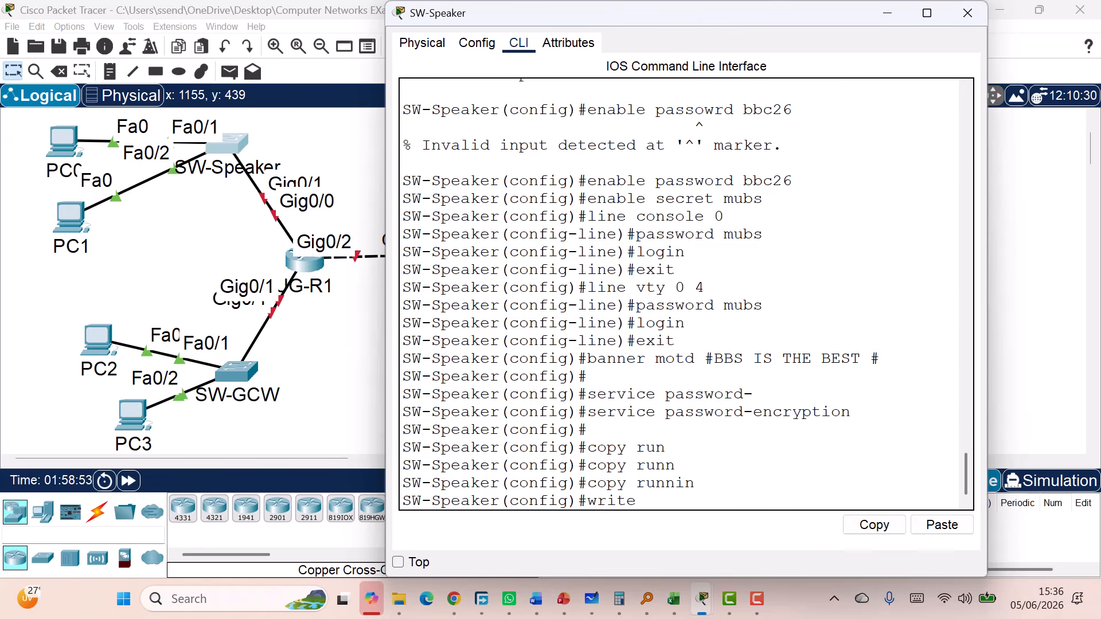
pyautogui.press('BackSpace')
pyautogui.press('BackSpace')
pyautogui.press('BackSpace')
pyautogui.press('BackSpace')
pyautogui.press('BackSpace')
pyautogui.write('wr')
pyautogui.press('Return')
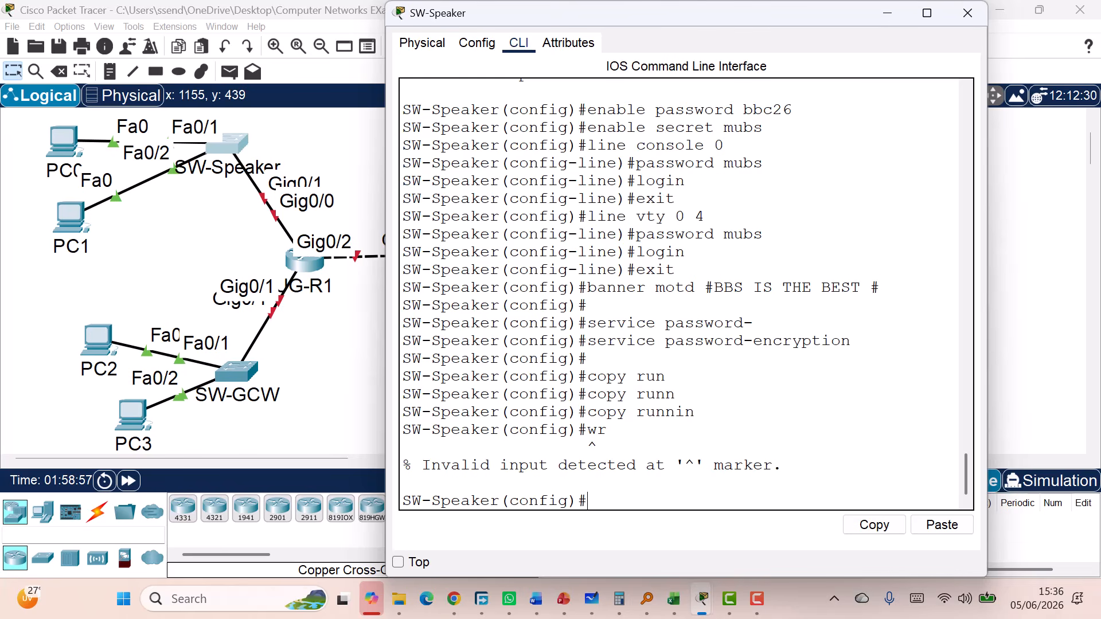
pyautogui.write('exit')
pyautogui.press('Return')
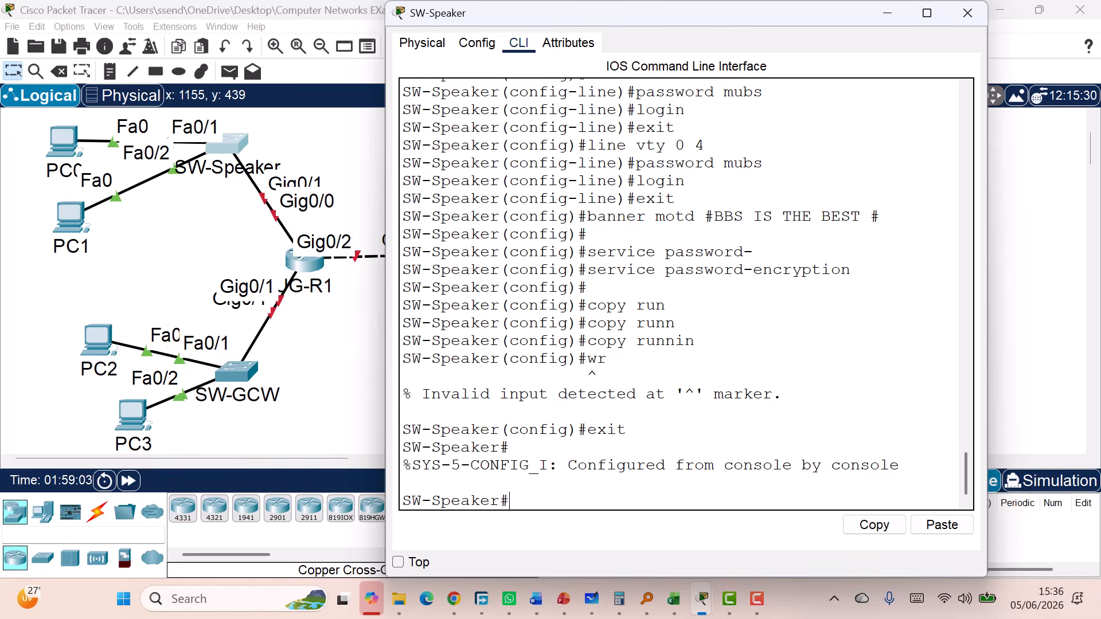
pyautogui.write('wr')
pyautogui.press('Return')
pyautogui.press('Return')
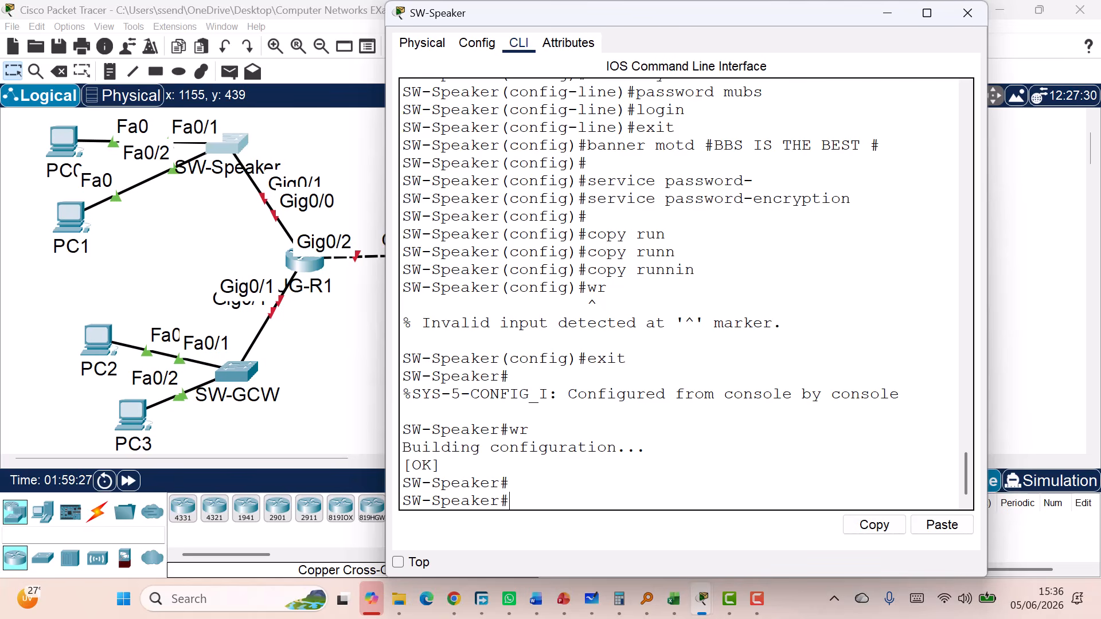
# Reopen SW-Speaker's console, end the session, and log back in with the console password
pyautogui.click(968, 13)
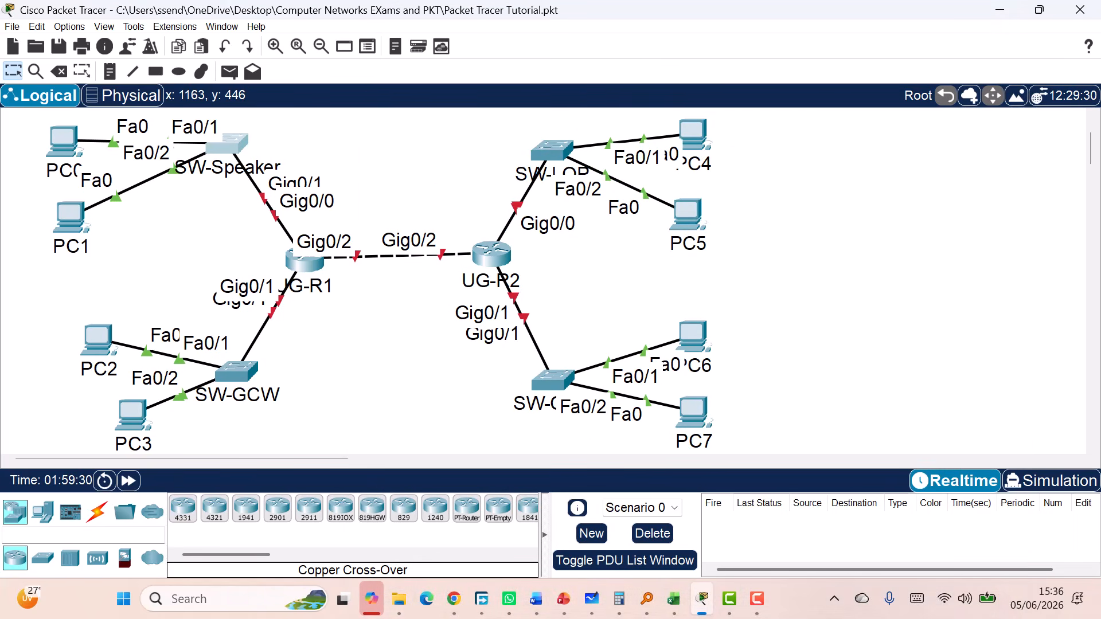
pyautogui.click(231, 150)
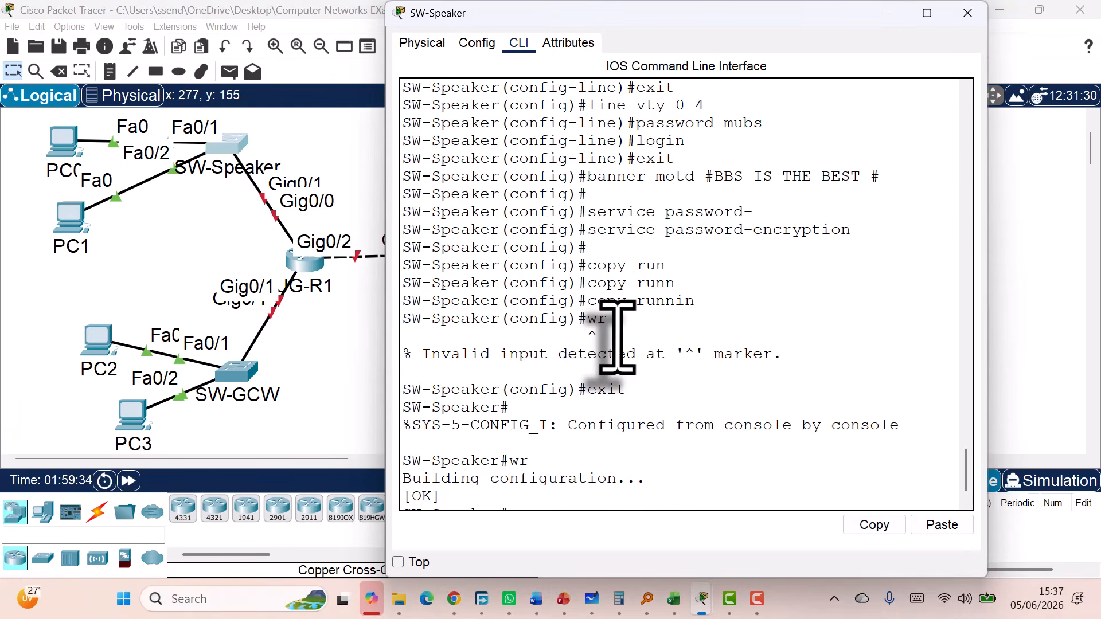
pyautogui.press('Return')
pyautogui.press('Return')
pyautogui.press('Return')
pyautogui.press('Return')
pyautogui.press('Return')
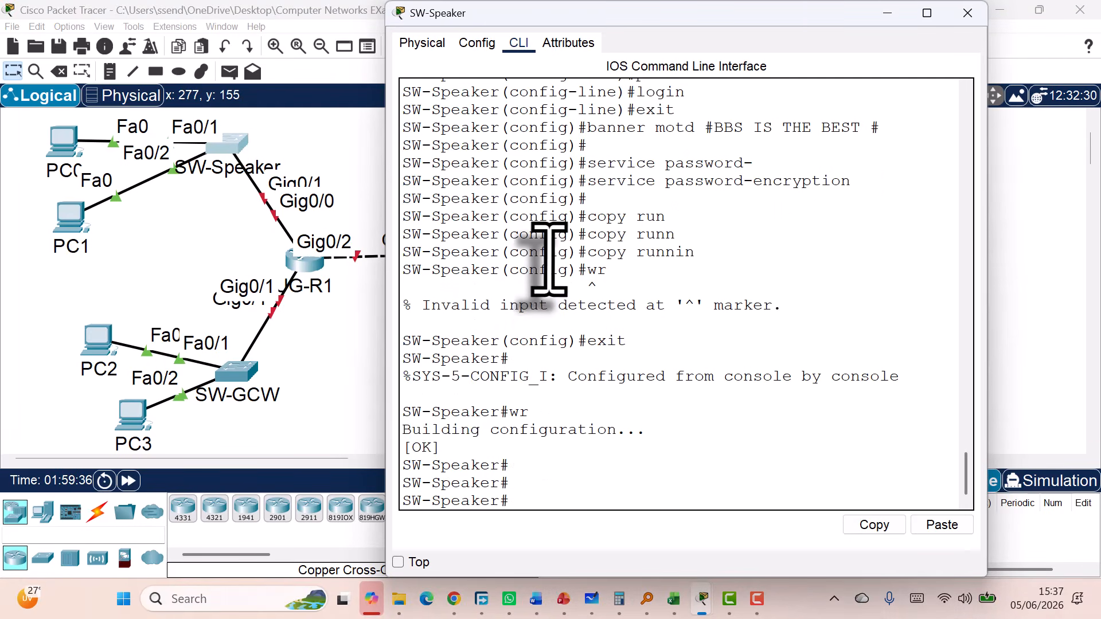
pyautogui.write('exit')
pyautogui.press('Return')
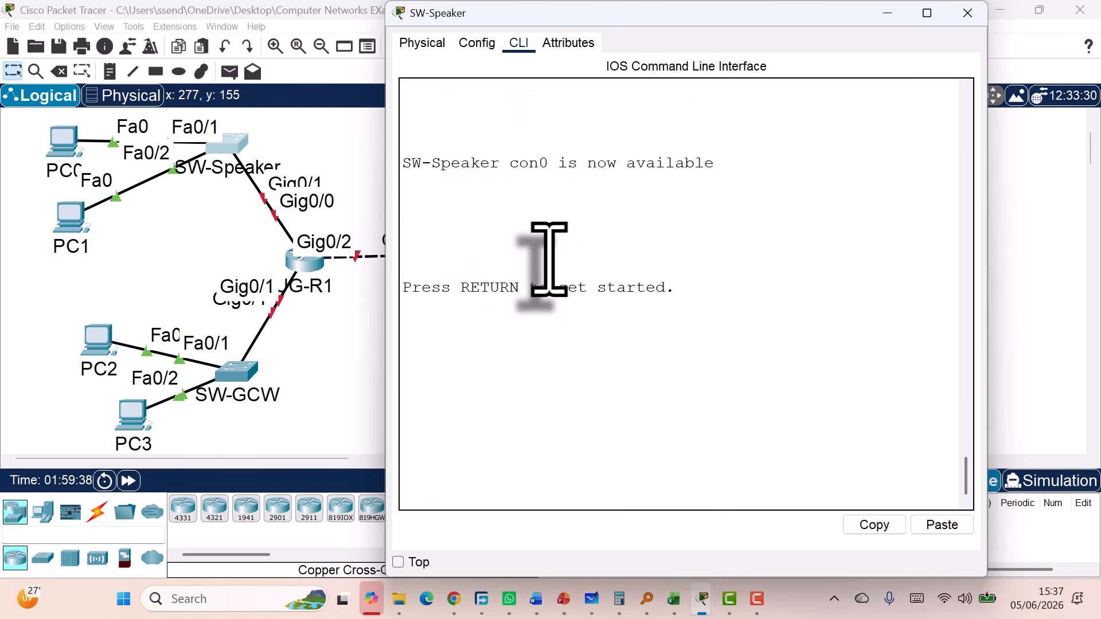
pyautogui.press('Return')
pyautogui.press('Return')
pyautogui.press('Return')
pyautogui.press('Return')
pyautogui.press('Return')
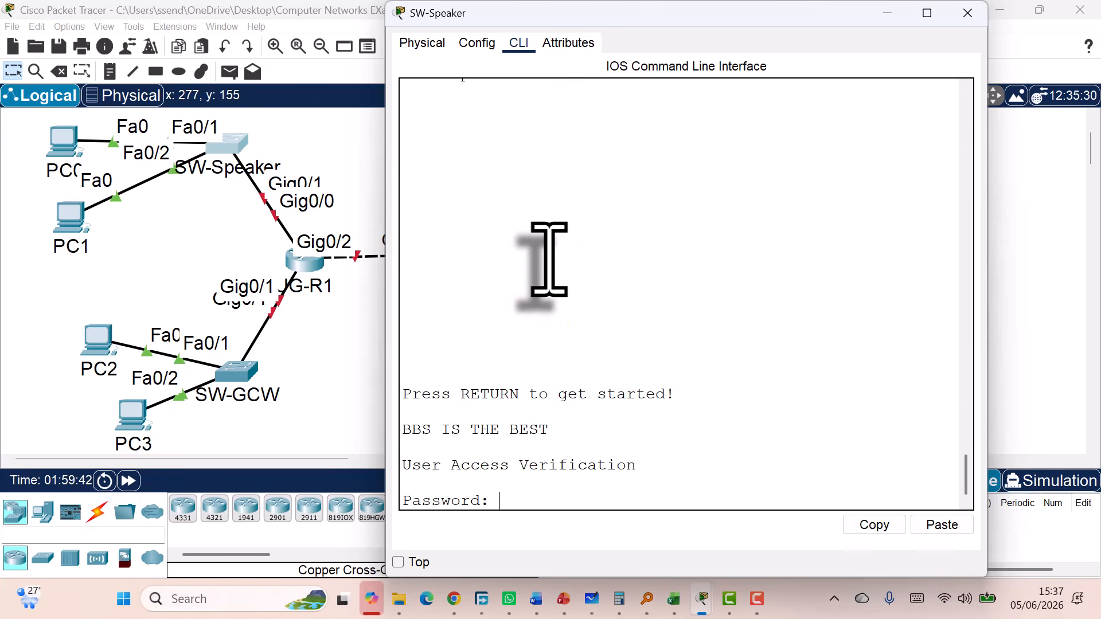
pyautogui.press('Return')
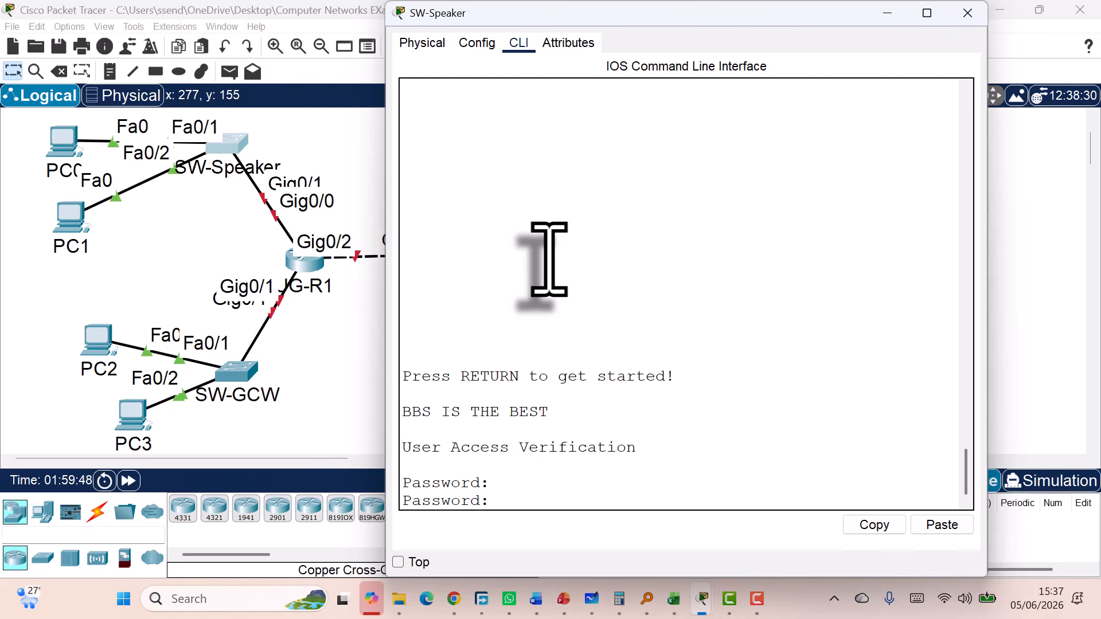
pyautogui.press('Return')
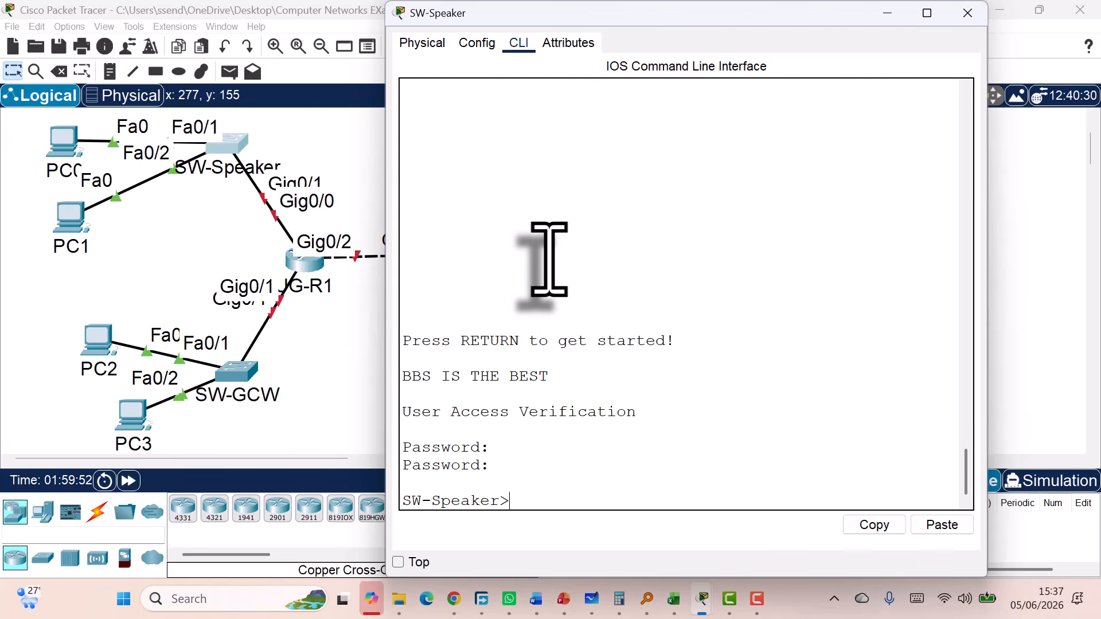
# Enter privileged mode with en and the enable password, reaching the SW-Speaker# prompt
pyautogui.write('en')
pyautogui.press('Return')
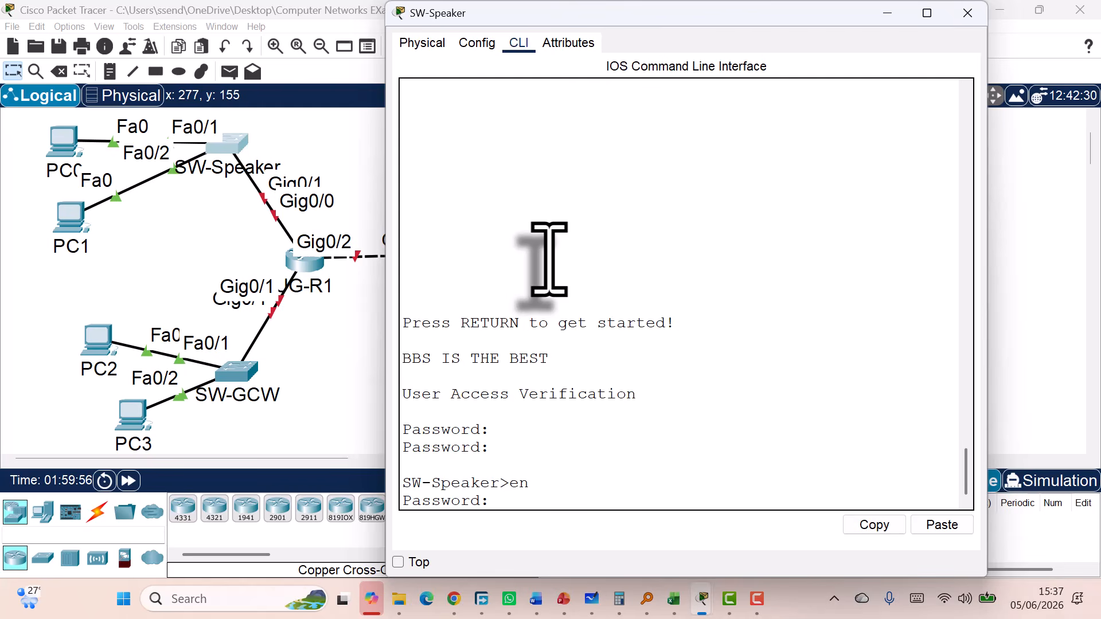
pyautogui.press('Return')
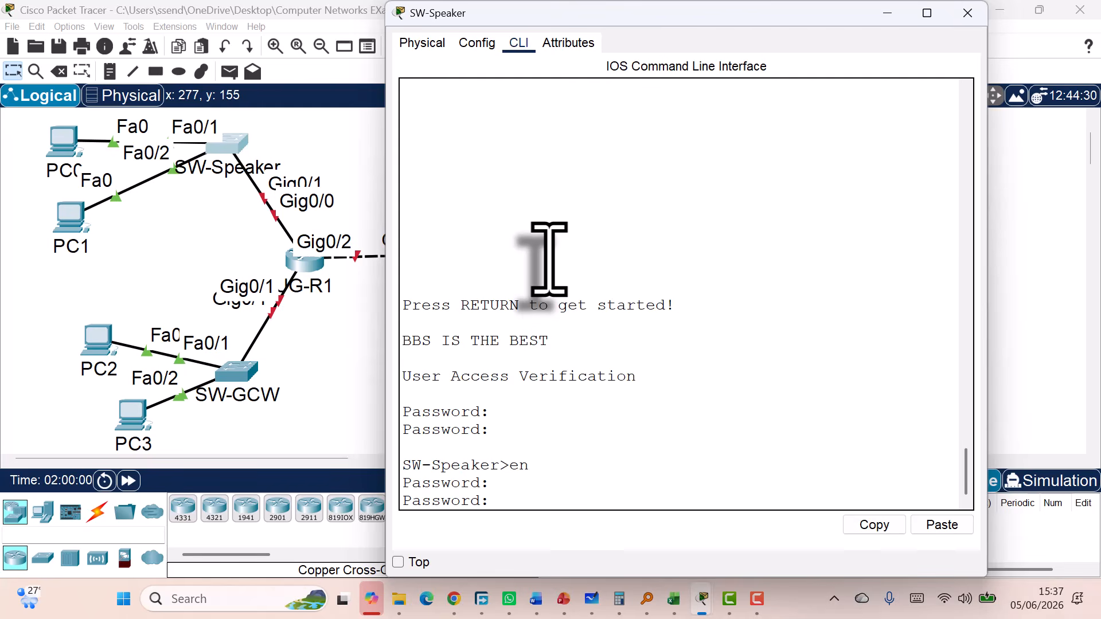
pyautogui.press('Return')
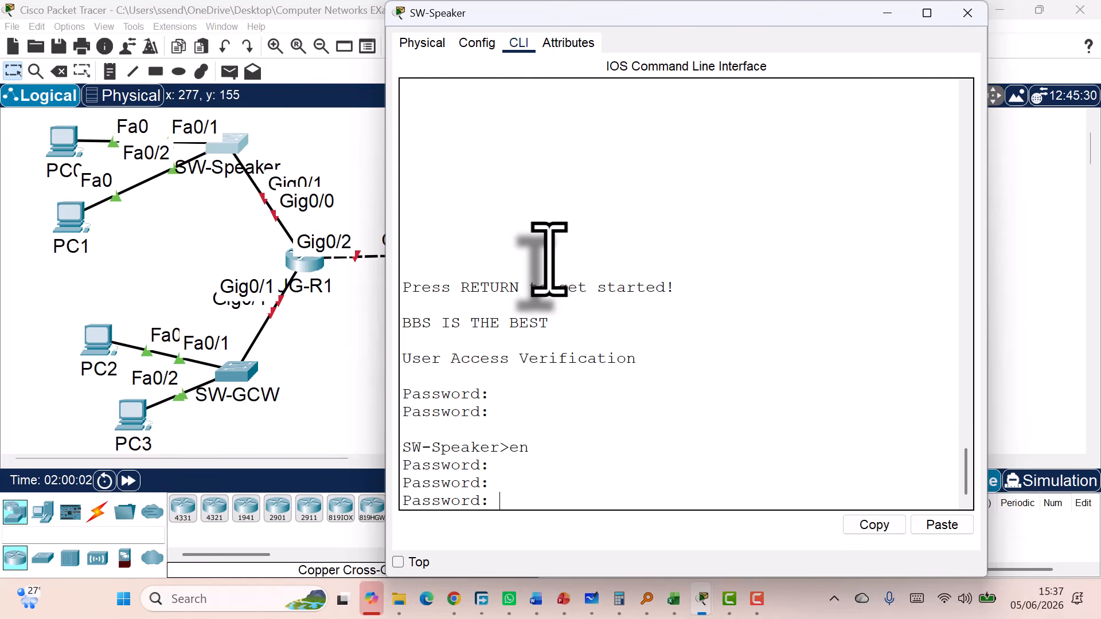
pyautogui.press('Return')
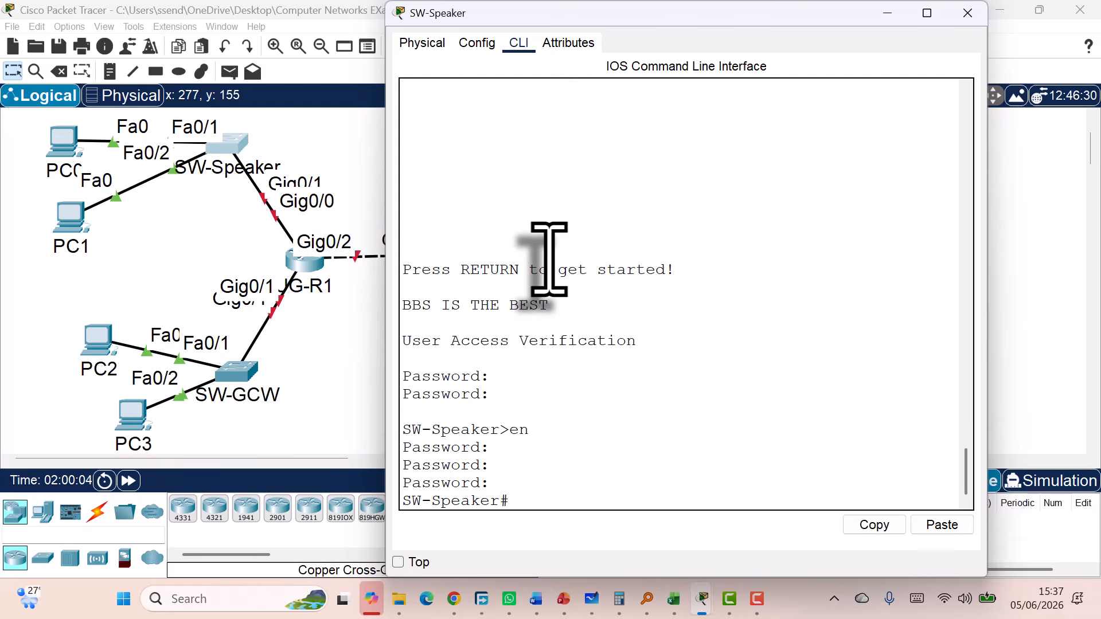
pyautogui.press('Return')
pyautogui.press('Return')
pyautogui.press('Return')
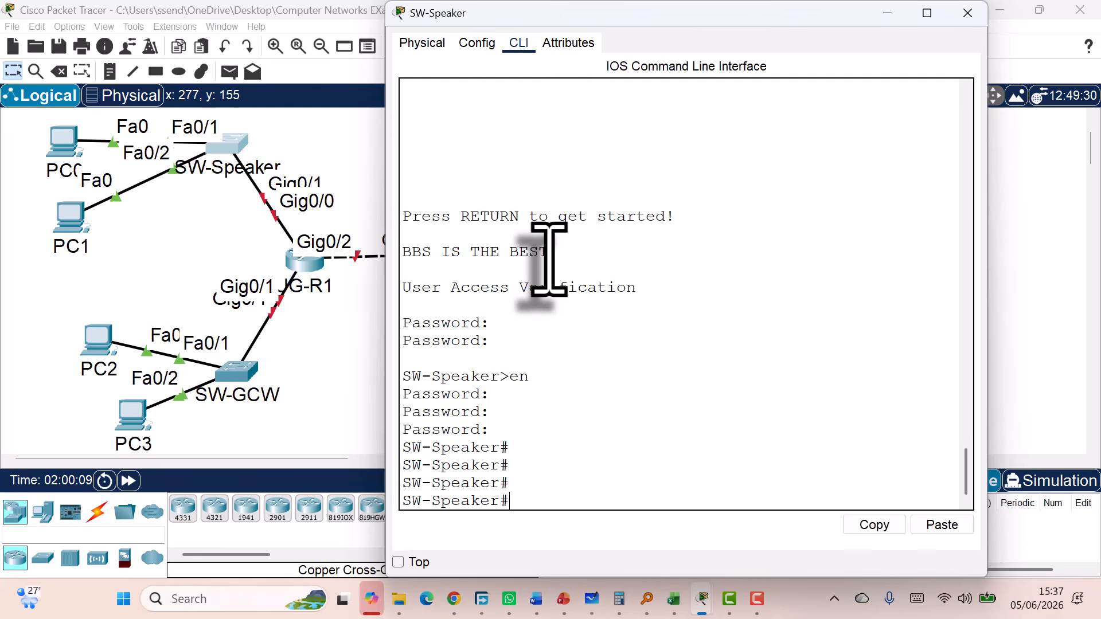
# List SW-Speaker's running configuration, paging through the interfaces, banner and line settings to the end
pyautogui.write('sh')
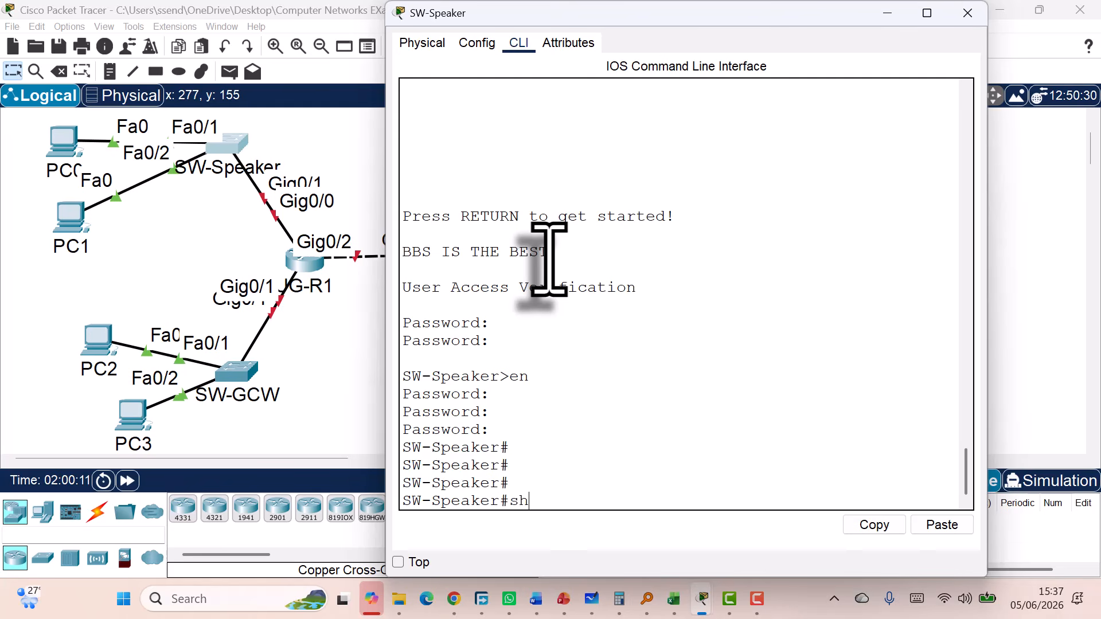
pyautogui.write('ow running')
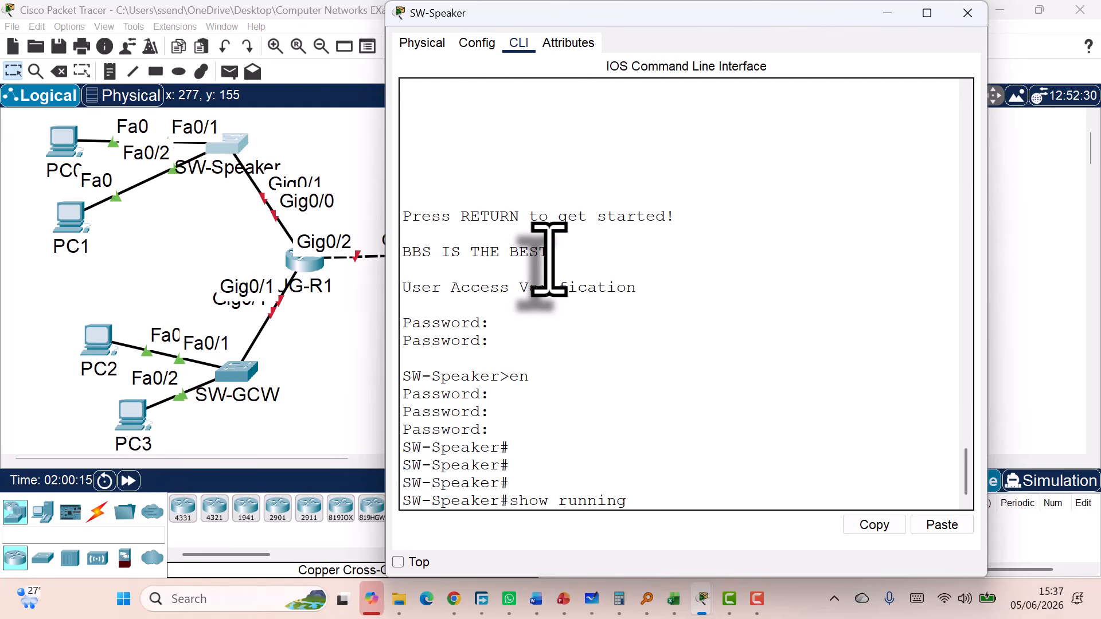
pyautogui.write('-config')
pyautogui.press('BackSpace')
pyautogui.press('BackSpace')
pyautogui.press('BackSpace')
pyautogui.press('BackSpace')
pyautogui.press('BackSpace')
pyautogui.press('BackSpace')
pyautogui.press('BackSpace')
pyautogui.press('BackSpace')
pyautogui.press('BackSpace')
pyautogui.press('BackSpace')
pyautogui.press('BackSpace')
pyautogui.press('Return')
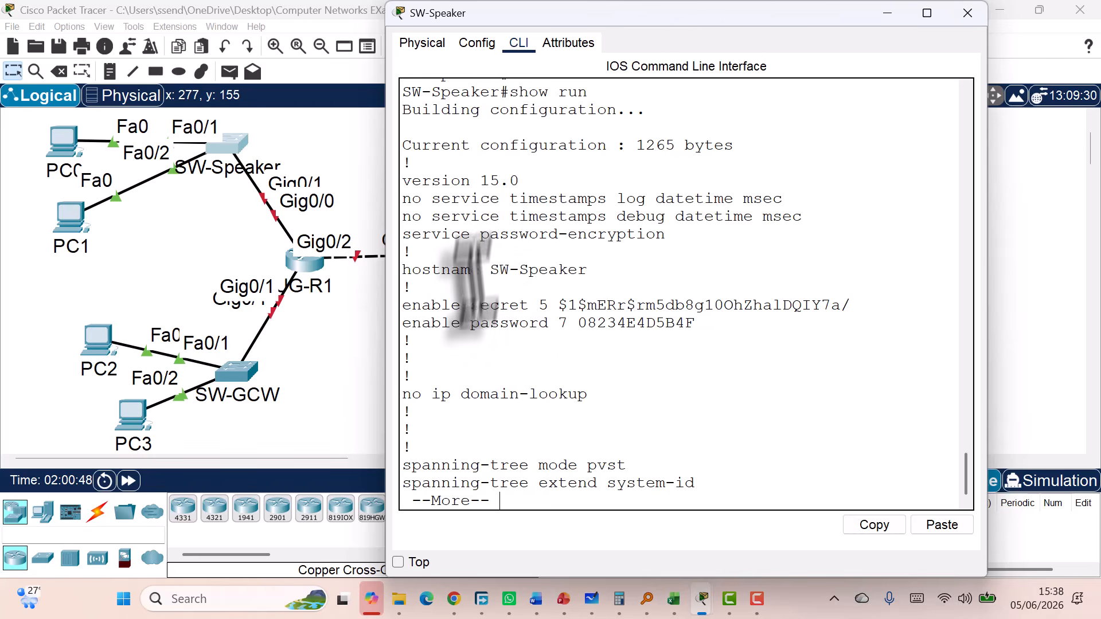
pyautogui.press('Return')
pyautogui.press('Return')
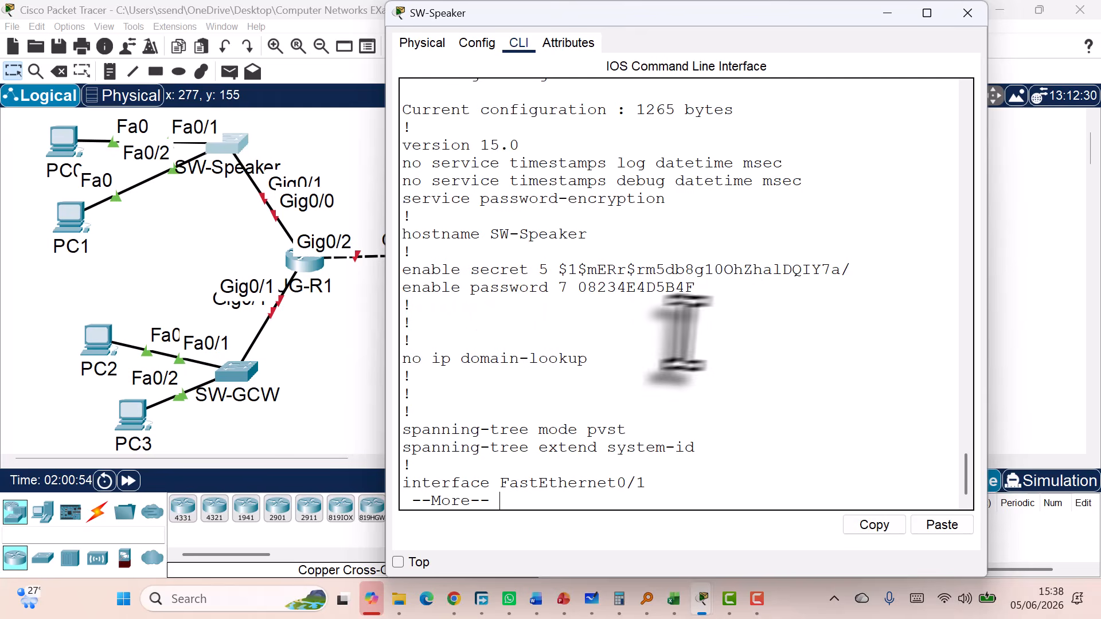
pyautogui.press('Return')
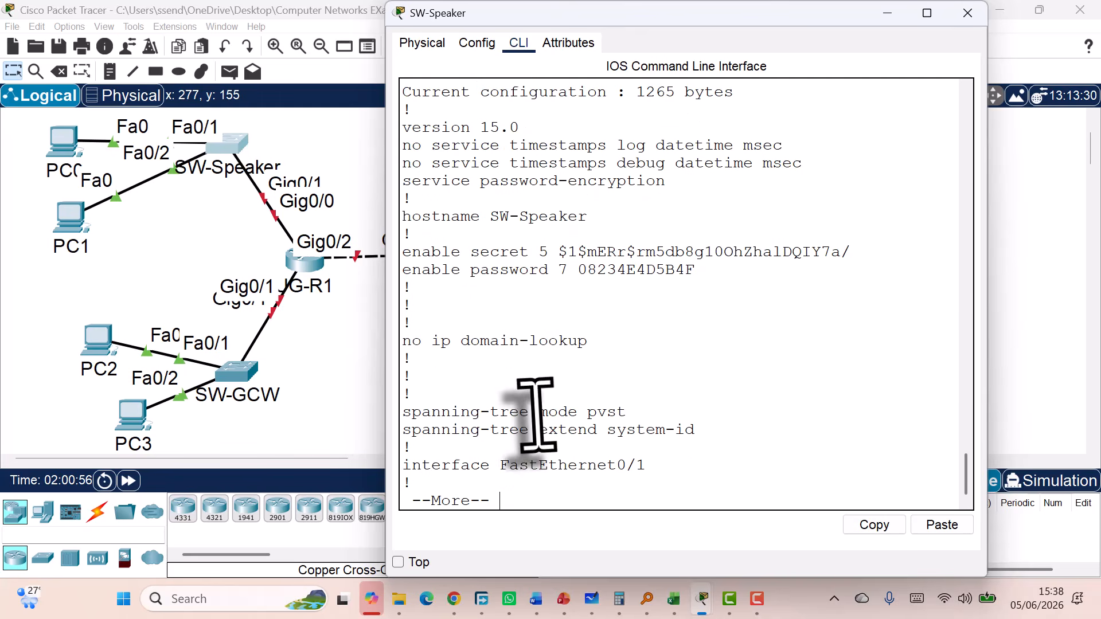
pyautogui.press('Return')
pyautogui.press('Return')
pyautogui.press('Return')
pyautogui.press('Return')
pyautogui.press('Return')
pyautogui.press('Return')
pyautogui.press('Return')
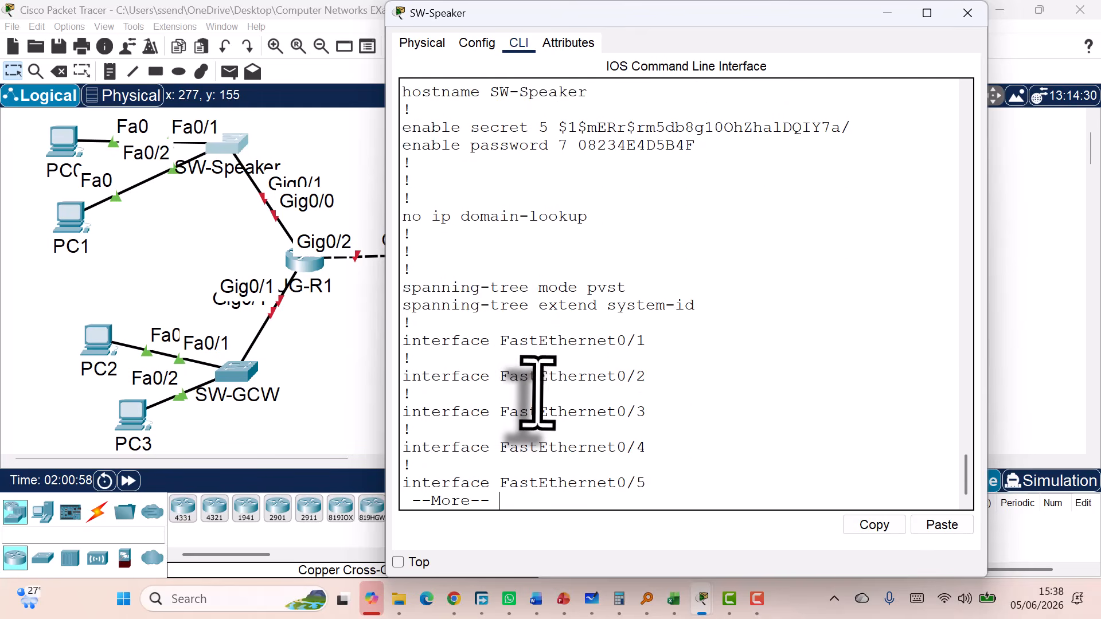
pyautogui.press('Return')
pyautogui.press('Return')
pyautogui.press('Return')
pyautogui.press('Return')
pyautogui.press('Return')
pyautogui.press('Return')
pyautogui.press('Return')
pyautogui.press('Return')
pyautogui.press('Return')
pyautogui.press('Return')
pyautogui.press('Return')
pyautogui.press('Return')
pyautogui.press('Return')
pyautogui.press('Return')
pyautogui.press('Return')
pyautogui.press('Return')
pyautogui.press('Return')
pyautogui.press('Return')
pyautogui.press('Return')
pyautogui.press('Return')
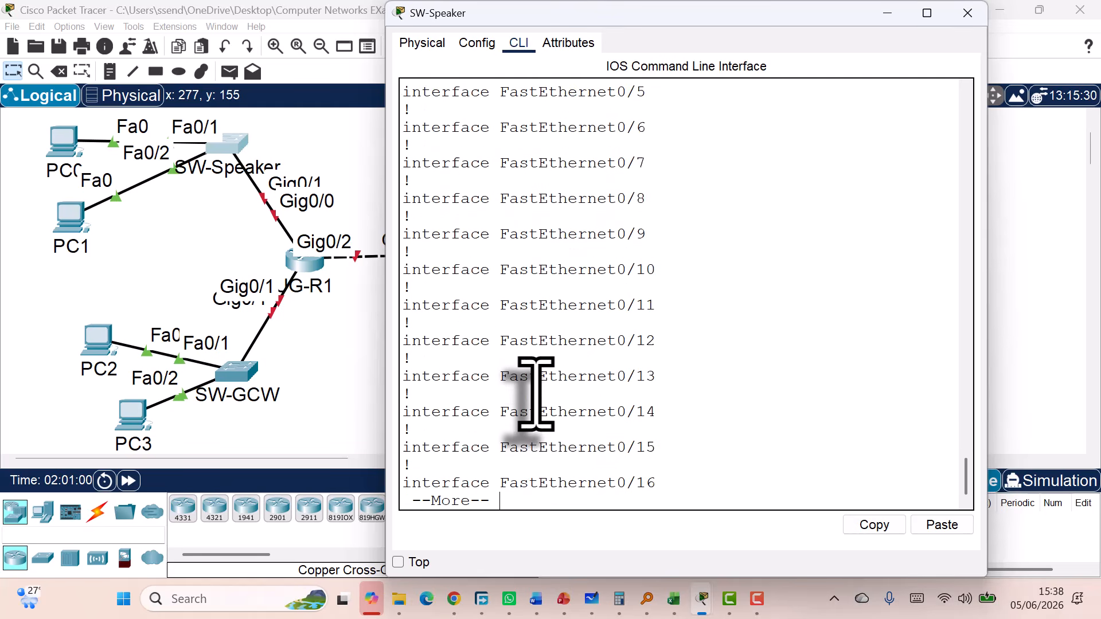
pyautogui.press('Return')
pyautogui.press('Return')
pyautogui.press('Return')
pyautogui.press('Return')
pyautogui.press('Return')
pyautogui.press('Return')
pyautogui.press('Return')
pyautogui.press('Return')
pyautogui.press('Return')
pyautogui.press('Return')
pyautogui.press('Return')
pyautogui.press('Return')
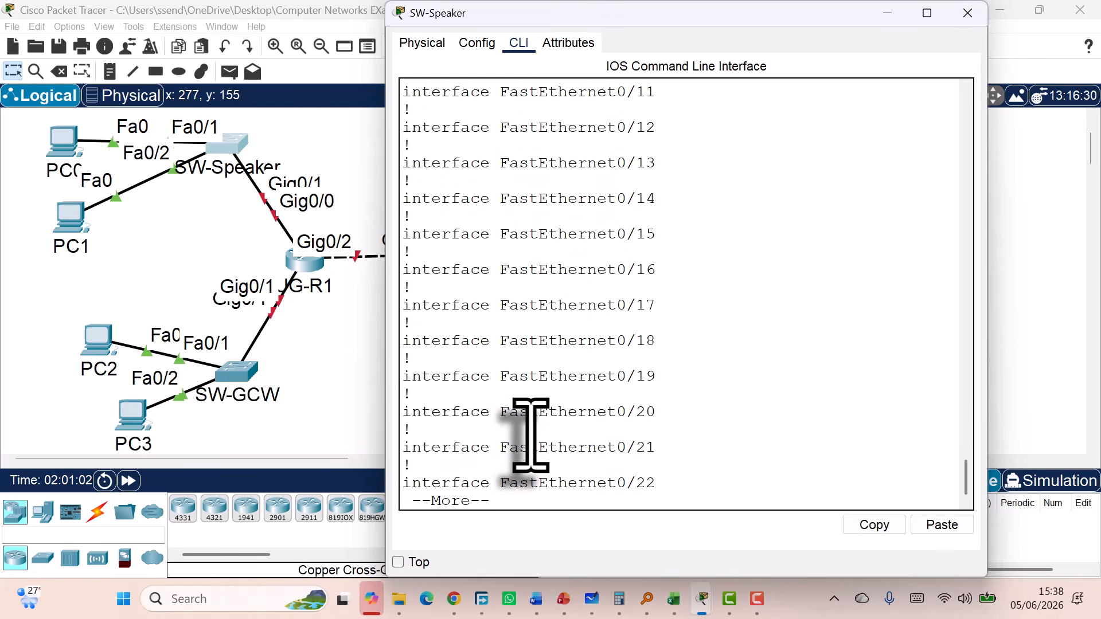
pyautogui.press('Return')
pyautogui.press('Return')
pyautogui.press('Return')
pyautogui.press('Return')
pyautogui.press('Return')
pyautogui.press('Return')
pyautogui.press('Return')
pyautogui.press('Return')
pyautogui.press('Return')
pyautogui.press('Return')
pyautogui.press('Return')
pyautogui.press('Return')
pyautogui.press('Return')
pyautogui.press('Return')
pyautogui.press('Return')
pyautogui.press('Return')
pyautogui.press('Return')
pyautogui.press('Return')
pyautogui.press('Return')
pyautogui.press('Return')
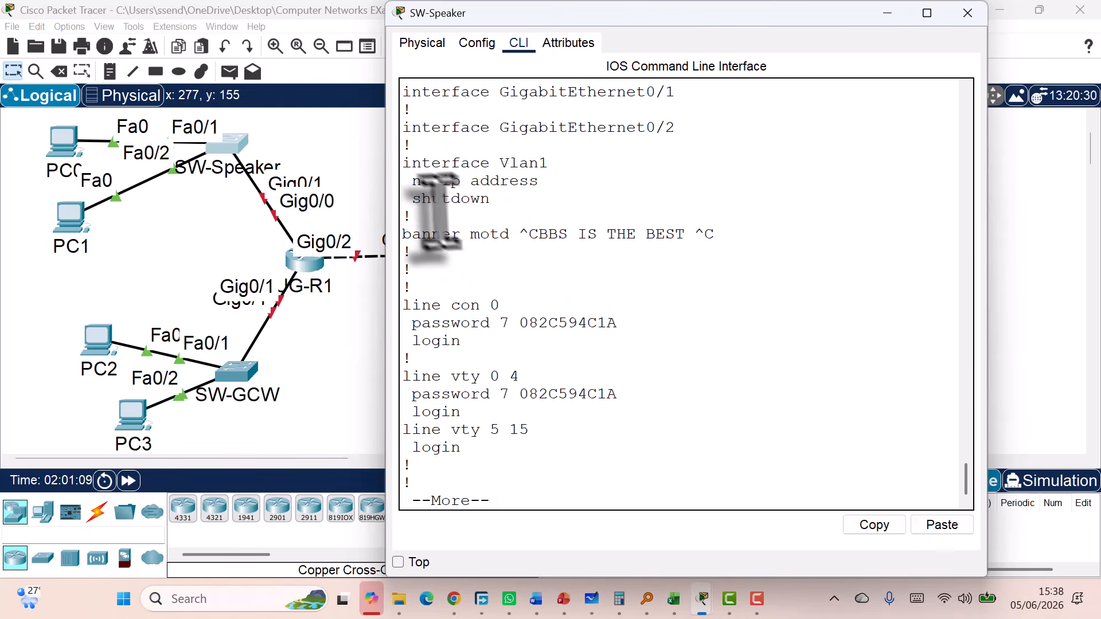
pyautogui.press('Return')
pyautogui.press('Return')
pyautogui.press('Return')
pyautogui.press('Return')
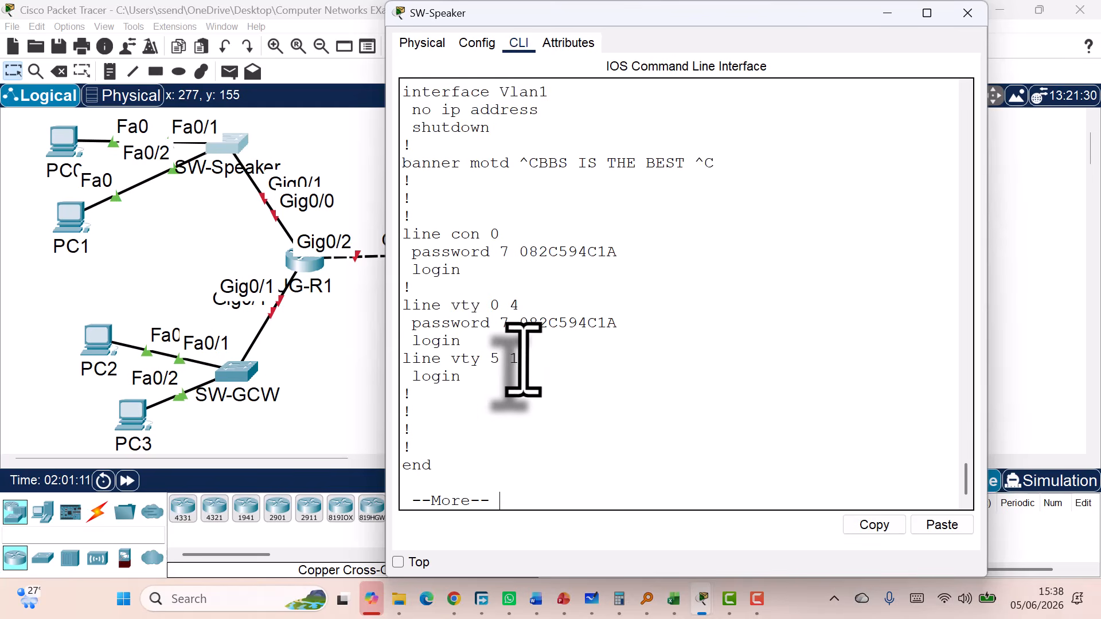
pyautogui.press('Return')
pyautogui.press('Return')
pyautogui.press('Return')
pyautogui.press('Return')
pyautogui.press('Return')
pyautogui.press('Return')
pyautogui.press('Return')
pyautogui.press('Return')
pyautogui.press('Return')
pyautogui.press('Return')
pyautogui.press('Return')
pyautogui.press('Return')
pyautogui.press('Return')
pyautogui.press('Return')
pyautogui.press('Return')
pyautogui.press('Return')
pyautogui.press('Return')
pyautogui.press('Return')
pyautogui.press('Return')
pyautogui.press('Return')
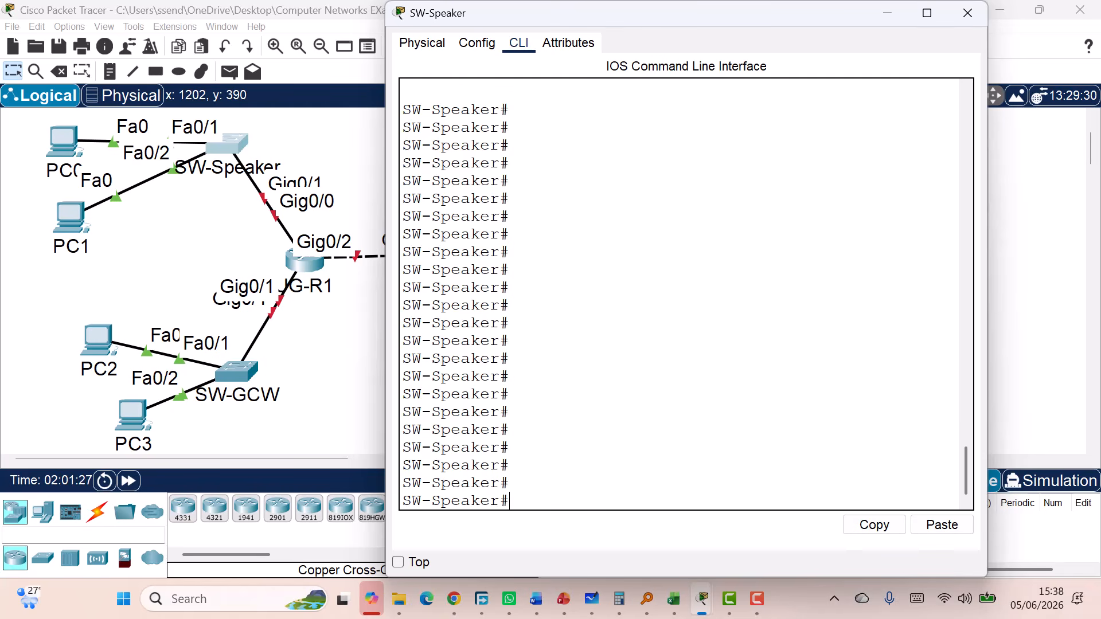
# Paste the enable secret, line passwords and Authorised Access Only banner config into SW-GCW, saving to startup-config
pyautogui.click(968, 12)
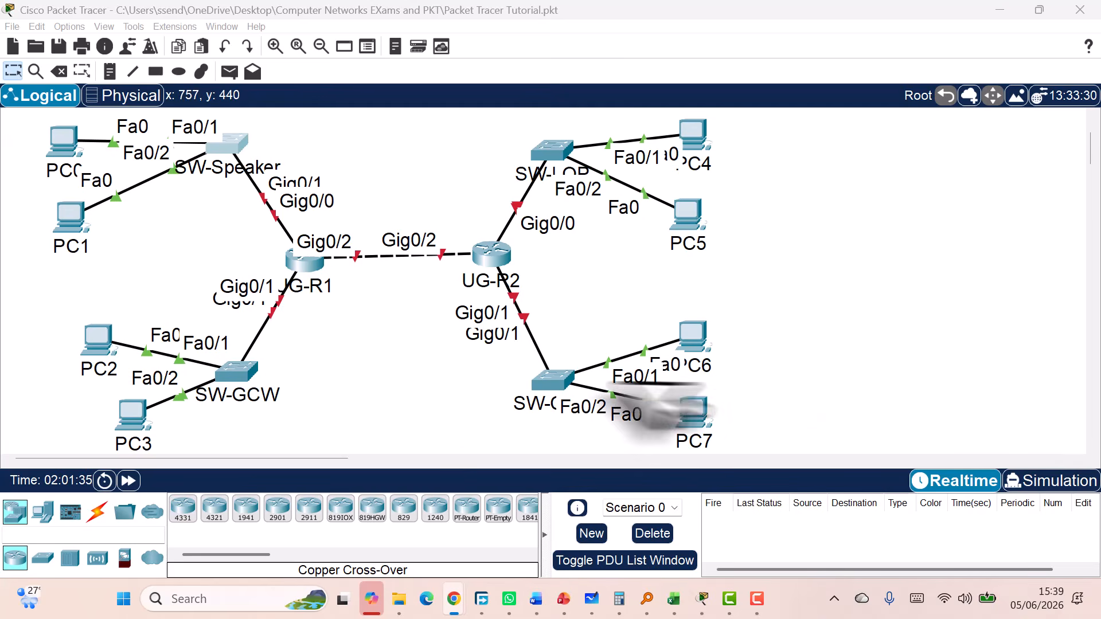
pyautogui.click(236, 372)
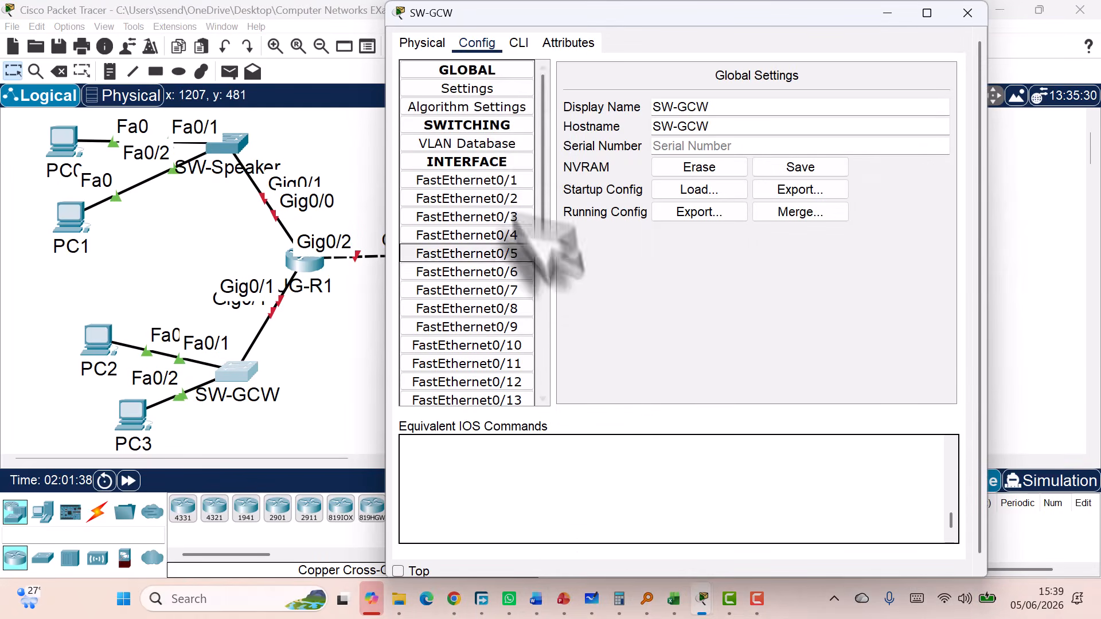
pyautogui.click(518, 48)
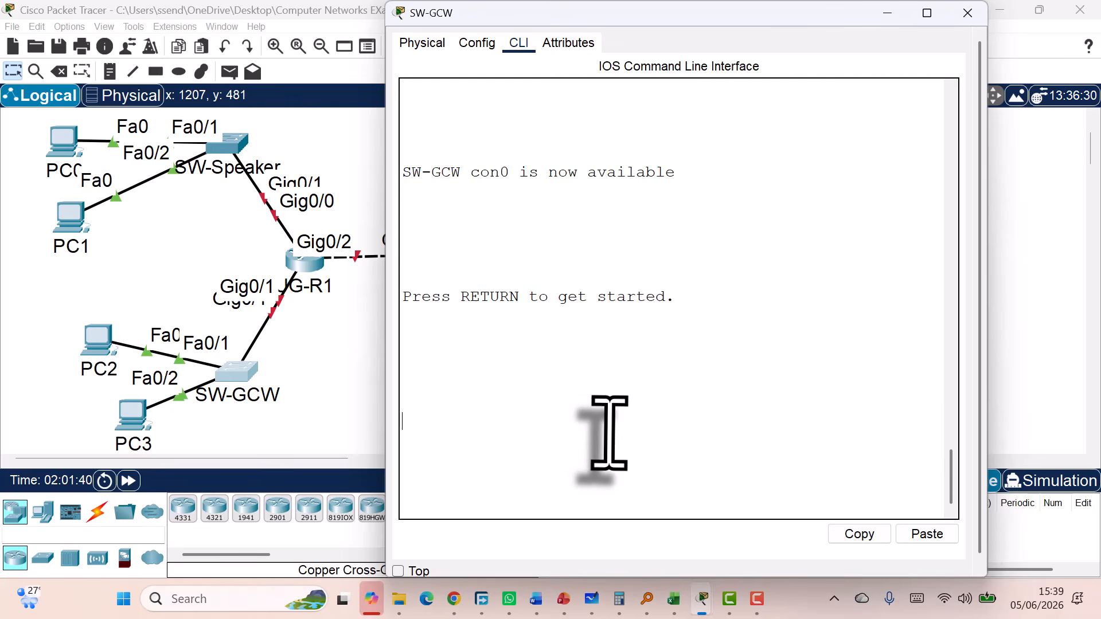
pyautogui.press('Return')
pyautogui.press('Return')
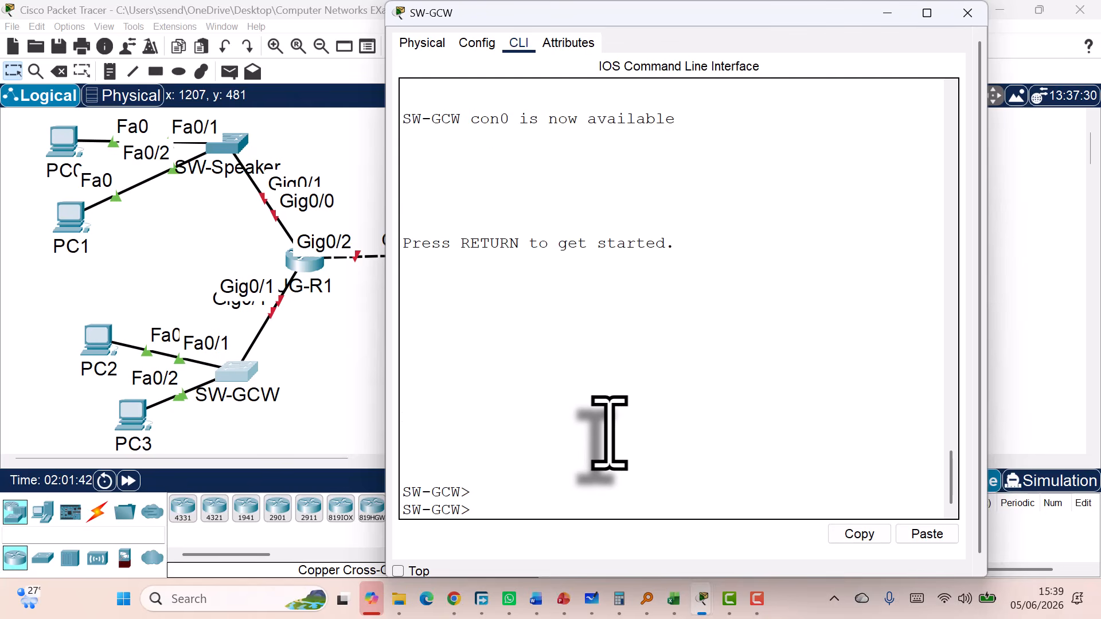
pyautogui.click(927, 534)
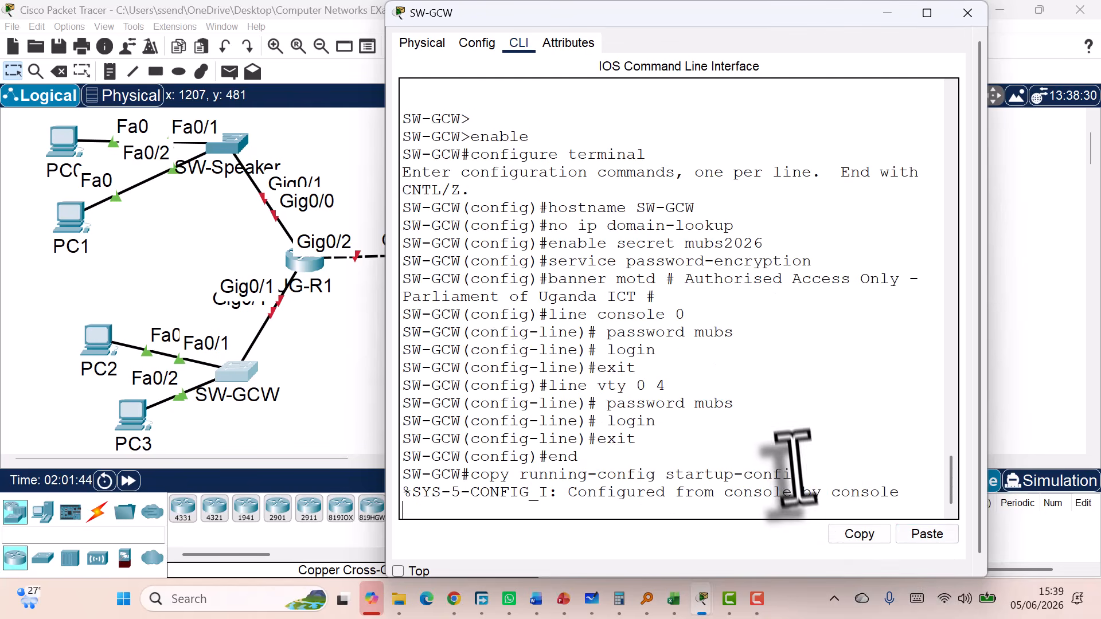
pyautogui.press('Return')
pyautogui.press('Return')
pyautogui.press('Return')
pyautogui.press('Return')
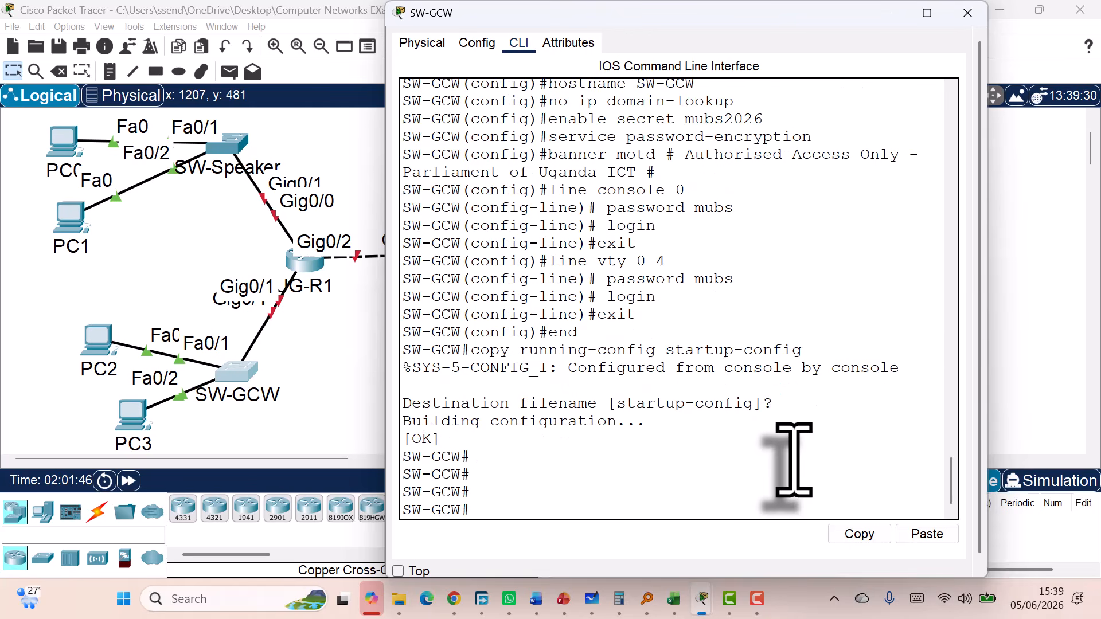
pyautogui.click(967, 12)
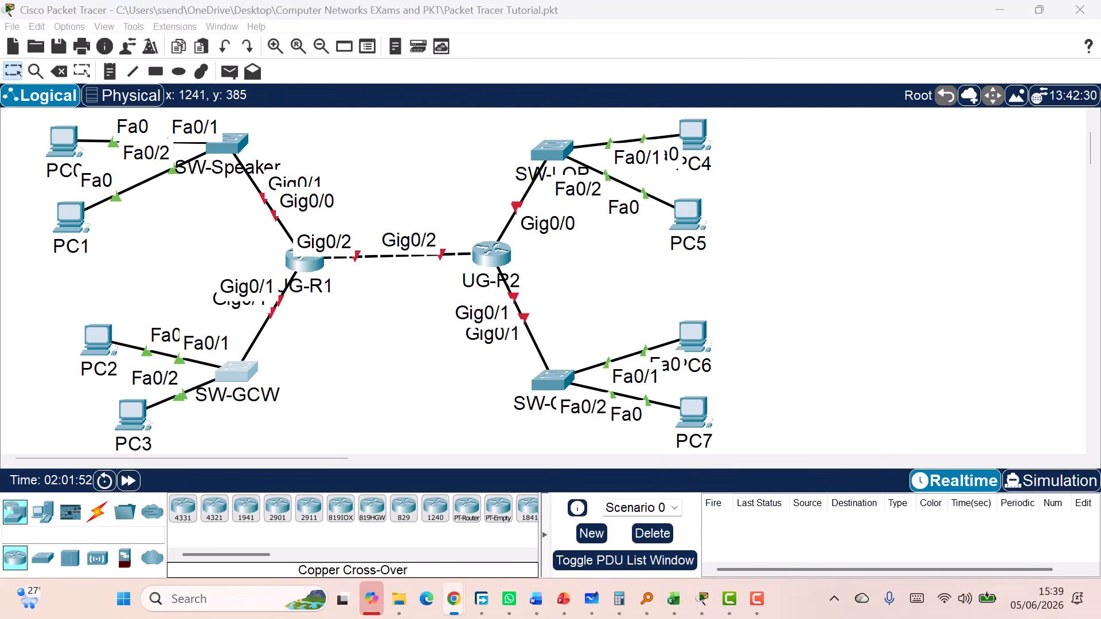
# Briefly open SW-LOP's console, then reopen SW-GCW's CLI and scroll through its output
pyautogui.doubleClick(552, 150)
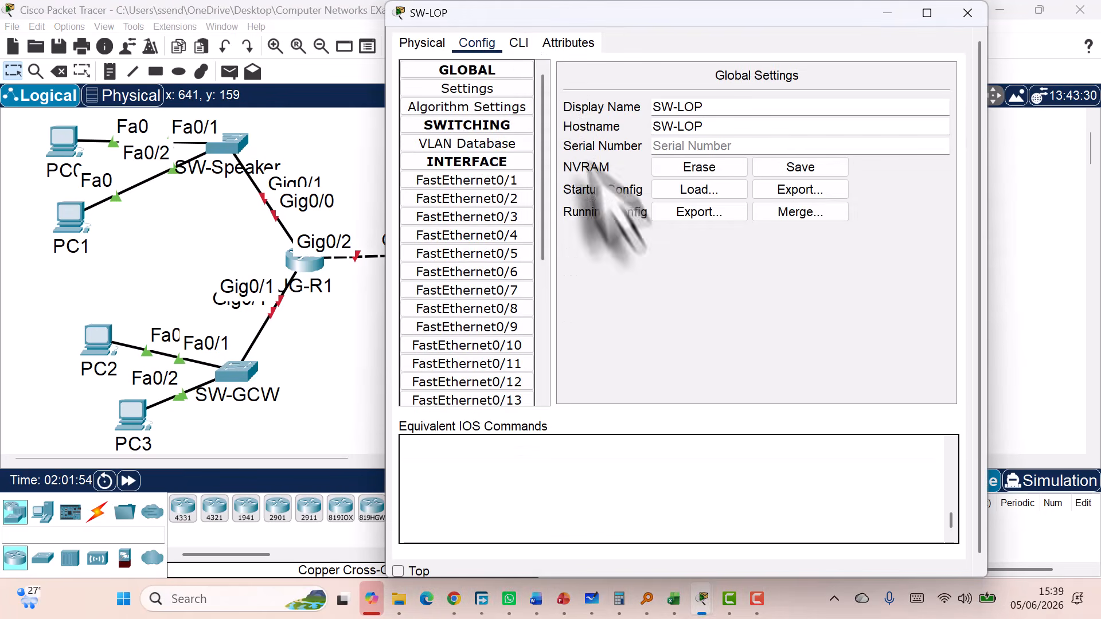
pyautogui.click(519, 43)
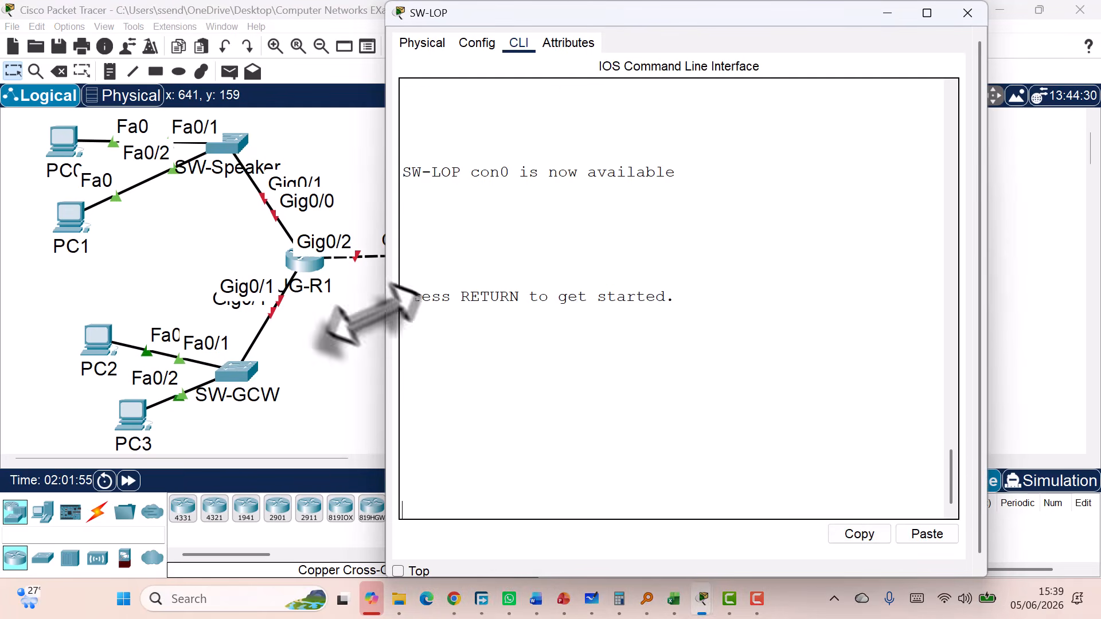
pyautogui.doubleClick(239, 373)
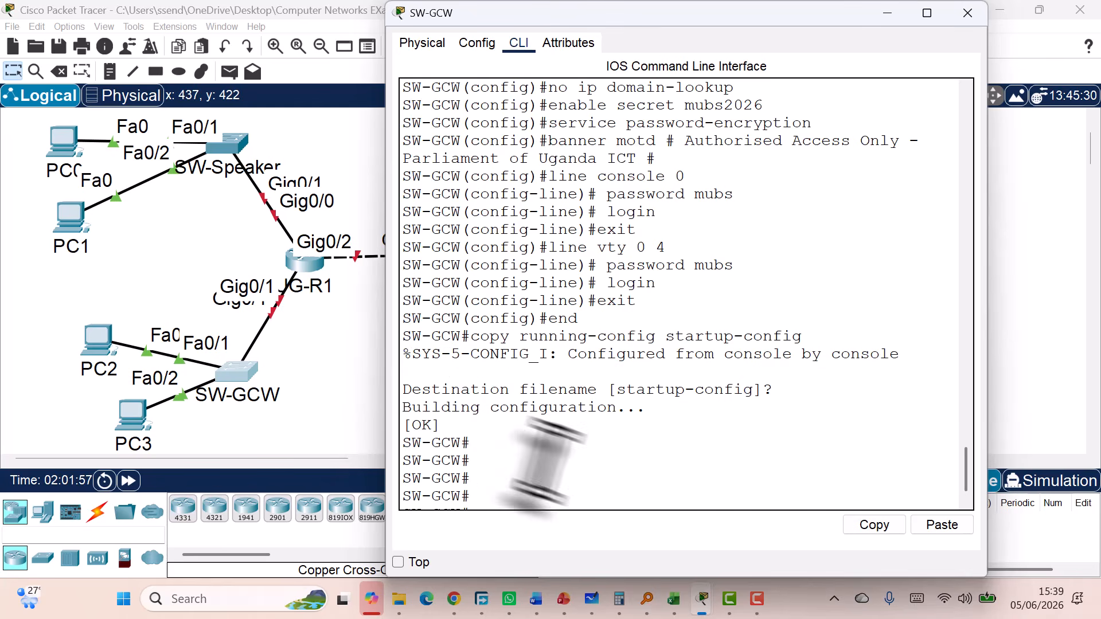
pyautogui.scroll(3, 608, 484)
pyautogui.scroll(-2, 608, 485)
pyautogui.scroll(-2, 611, 485)
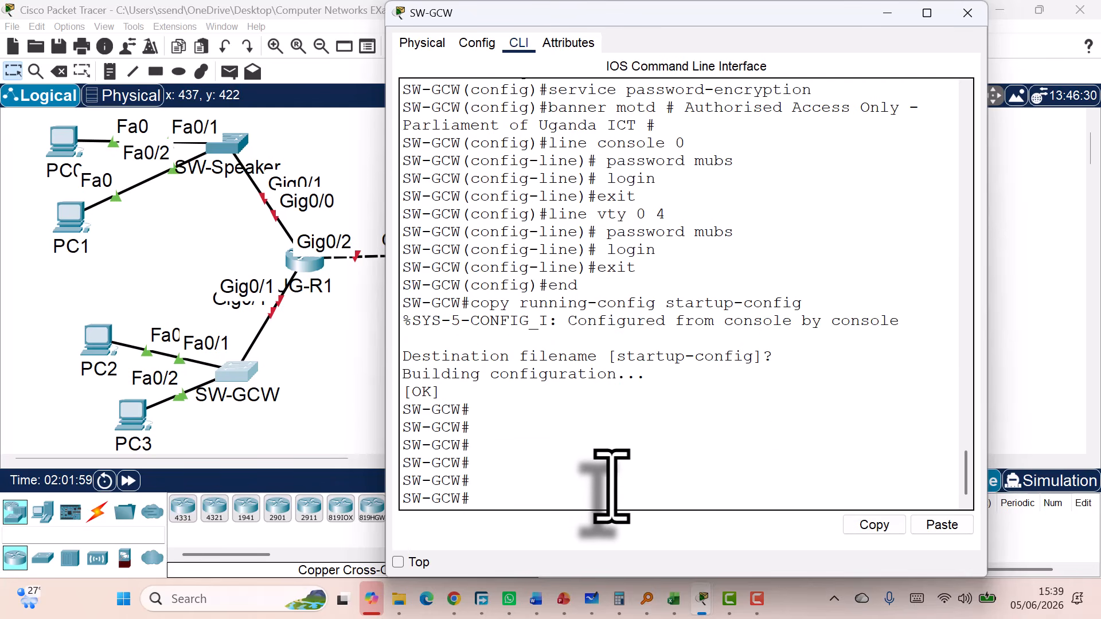
pyautogui.scroll(4, 611, 485)
pyautogui.scroll(-4, 611, 485)
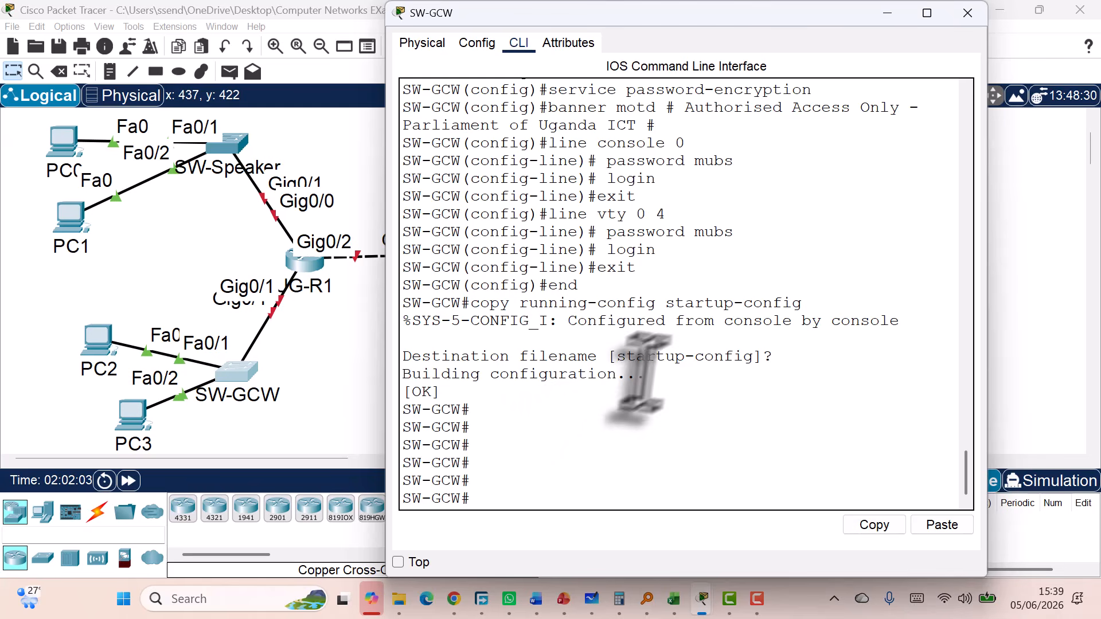
pyautogui.scroll(2, 665, 333)
pyautogui.scroll(-2, 647, 357)
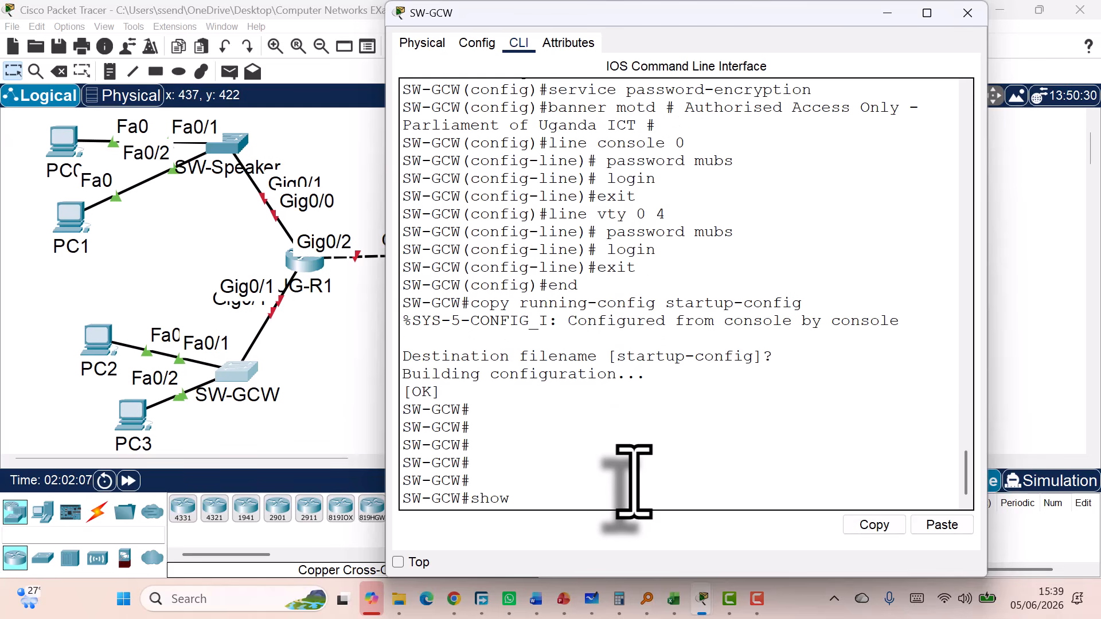
# Page through SW-GCW's running configuration to the banner and line settings, then close its window
pyautogui.press('Return')
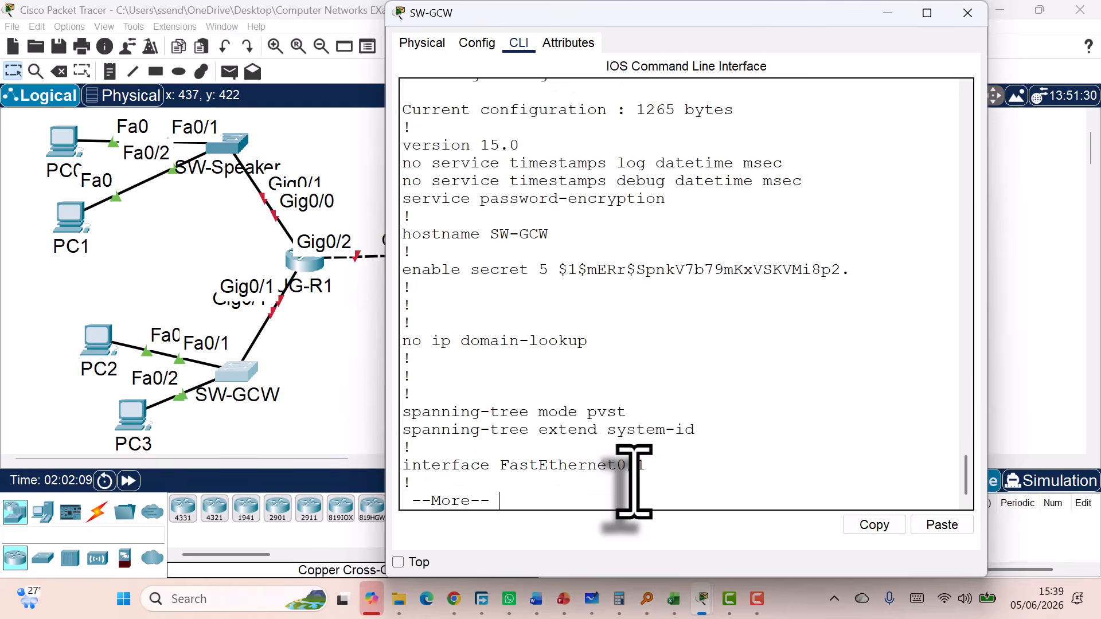
pyautogui.press('space')
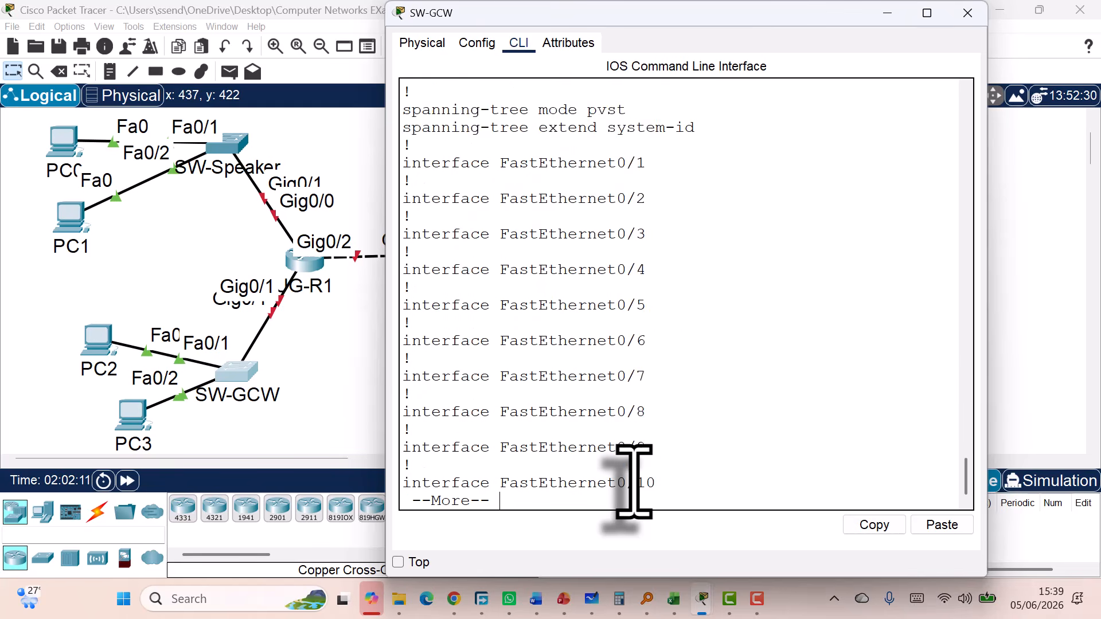
pyautogui.press('space')
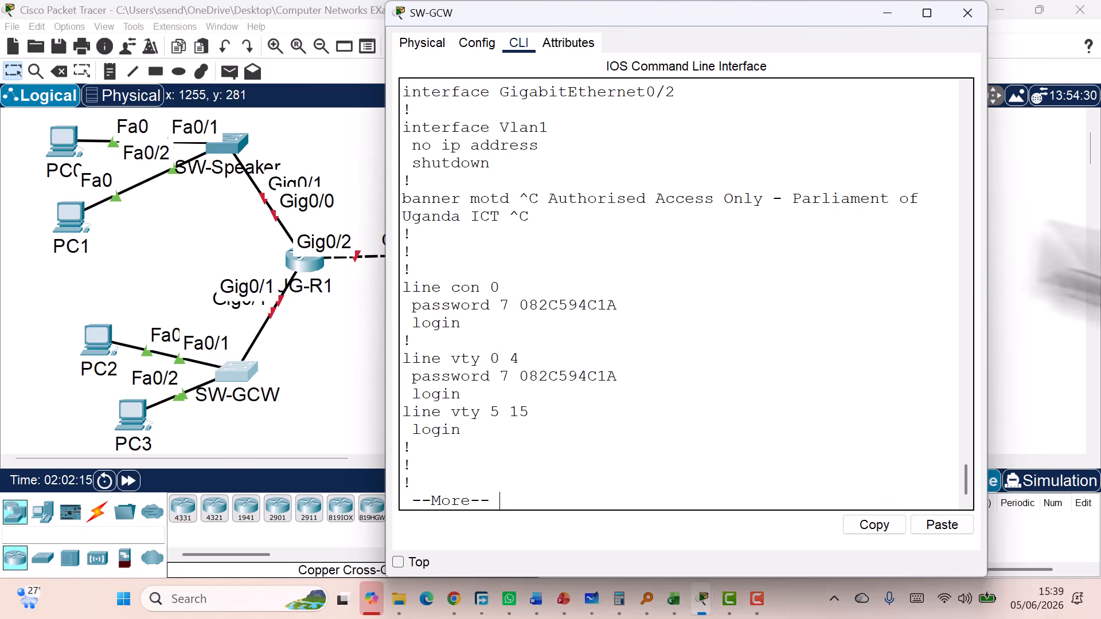
pyautogui.click(967, 12)
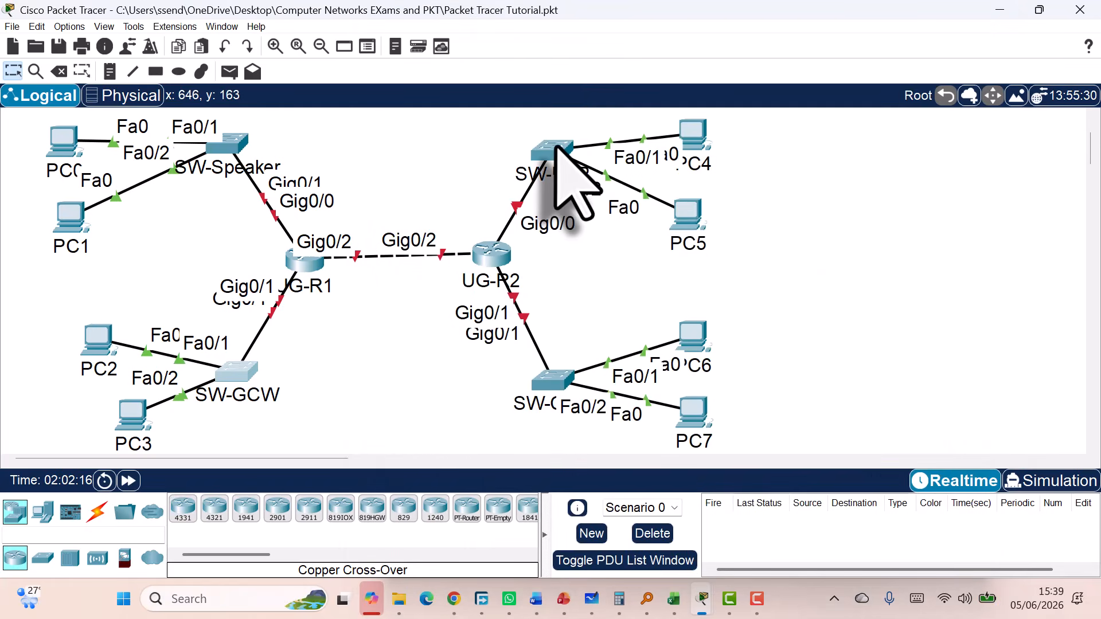
# Paste the prepared security configuration into SW-LOP's console and close its window
pyautogui.click(553, 152)
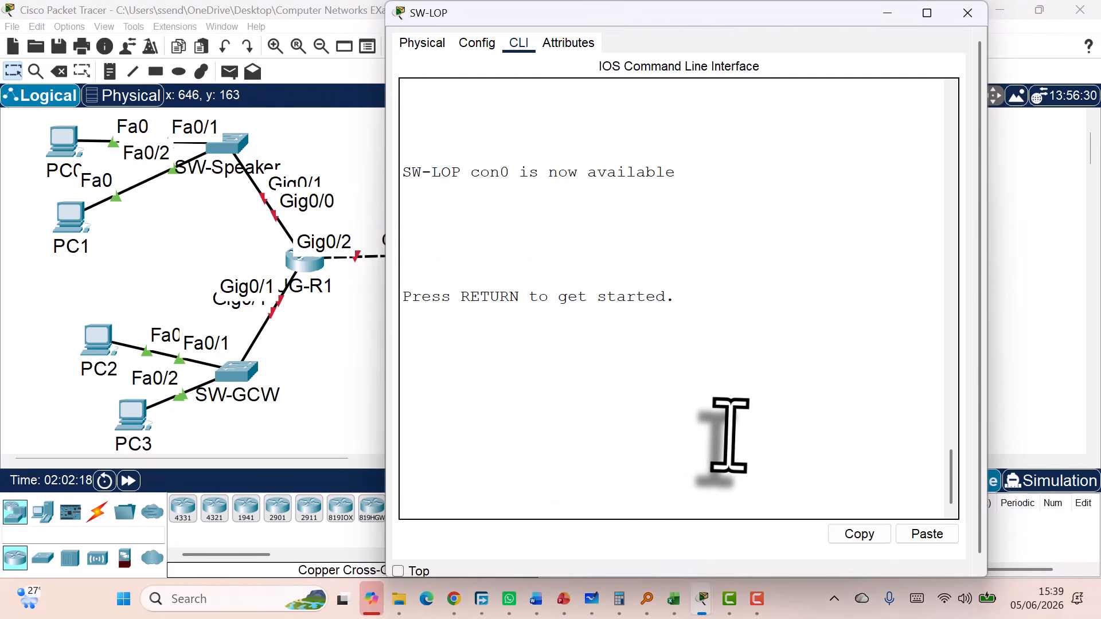
pyautogui.press('Return')
pyautogui.press('Return')
pyautogui.press('Return')
pyautogui.press('Return')
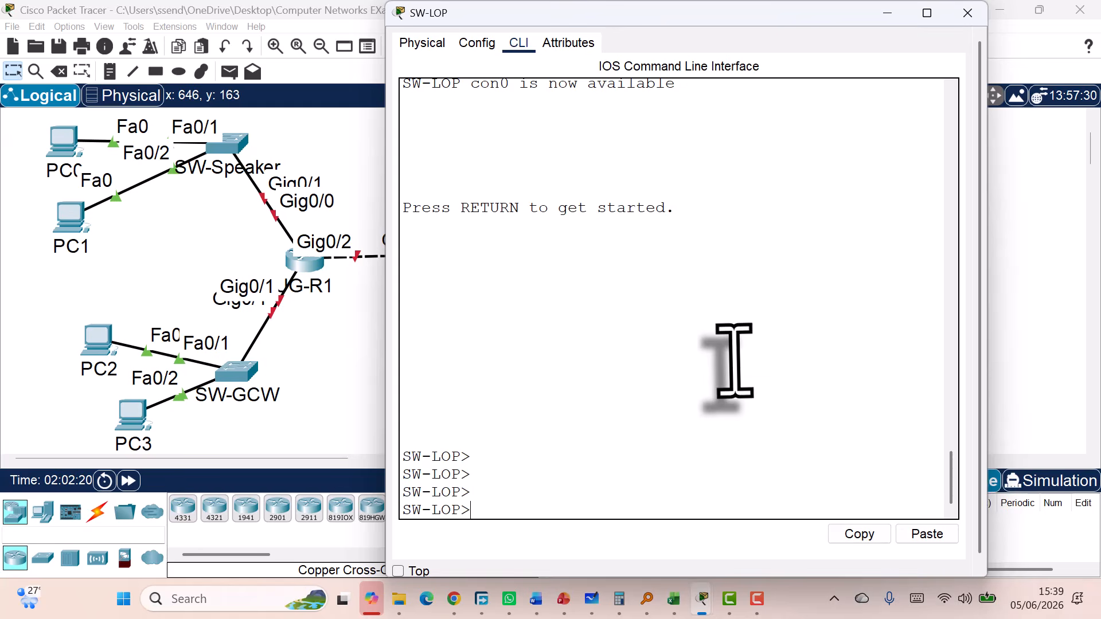
pyautogui.click(913, 532)
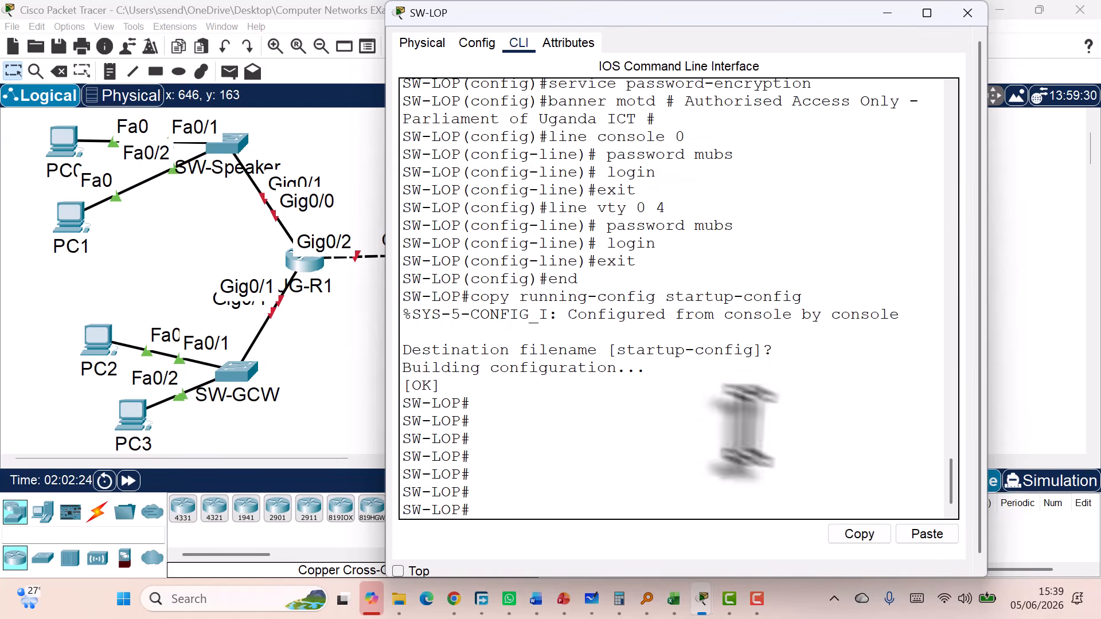
pyautogui.click(969, 12)
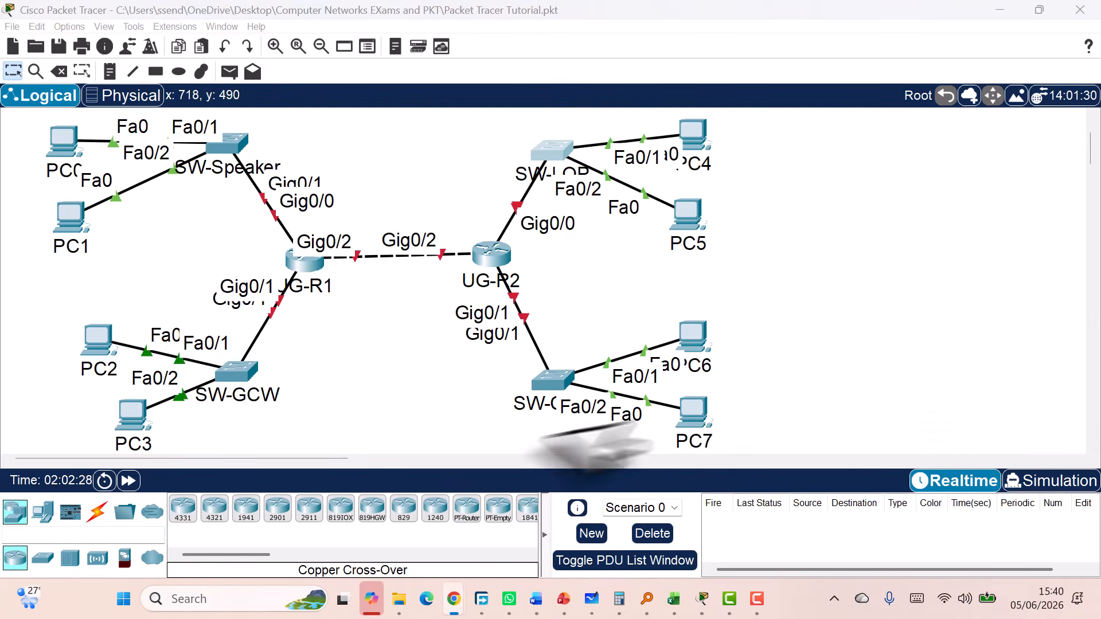
# Paste the security configuration into SW-Clerk's CLI, accept the default startup-config name, and close it
pyautogui.click(552, 379)
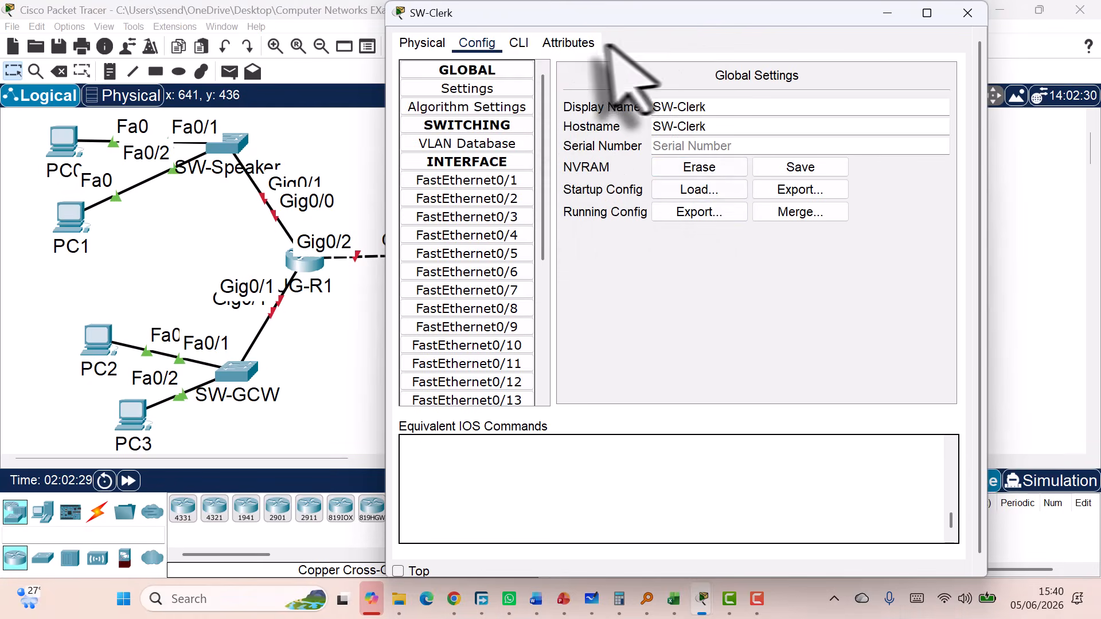
pyautogui.click(518, 43)
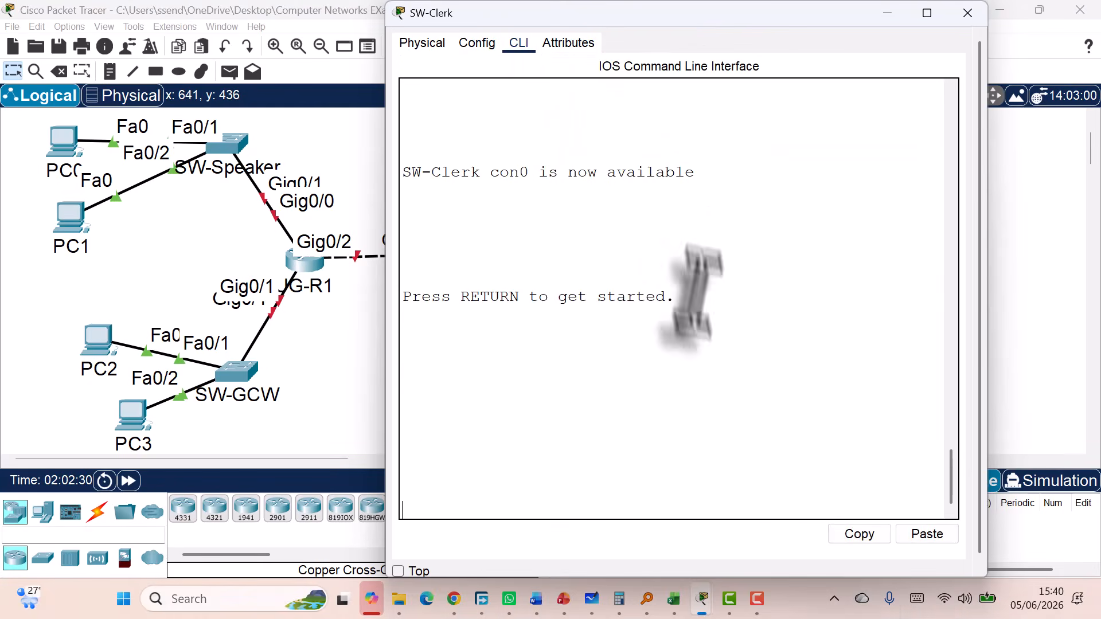
pyautogui.press('Return')
pyautogui.press('Return')
pyautogui.press('Return')
pyautogui.click(923, 536)
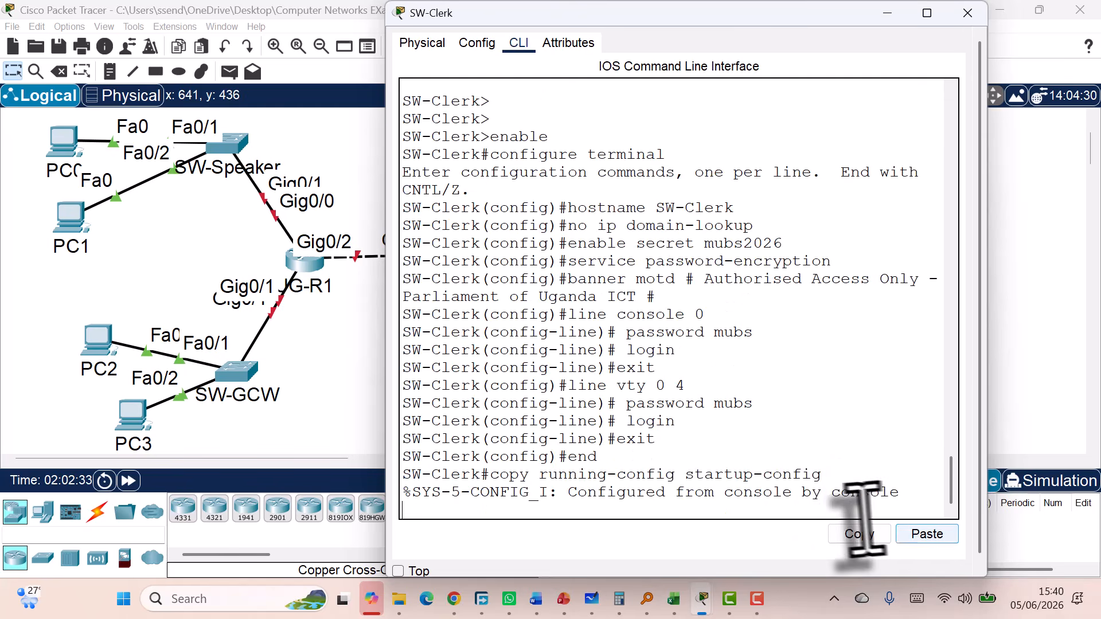
pyautogui.press('Return')
pyautogui.press('Return')
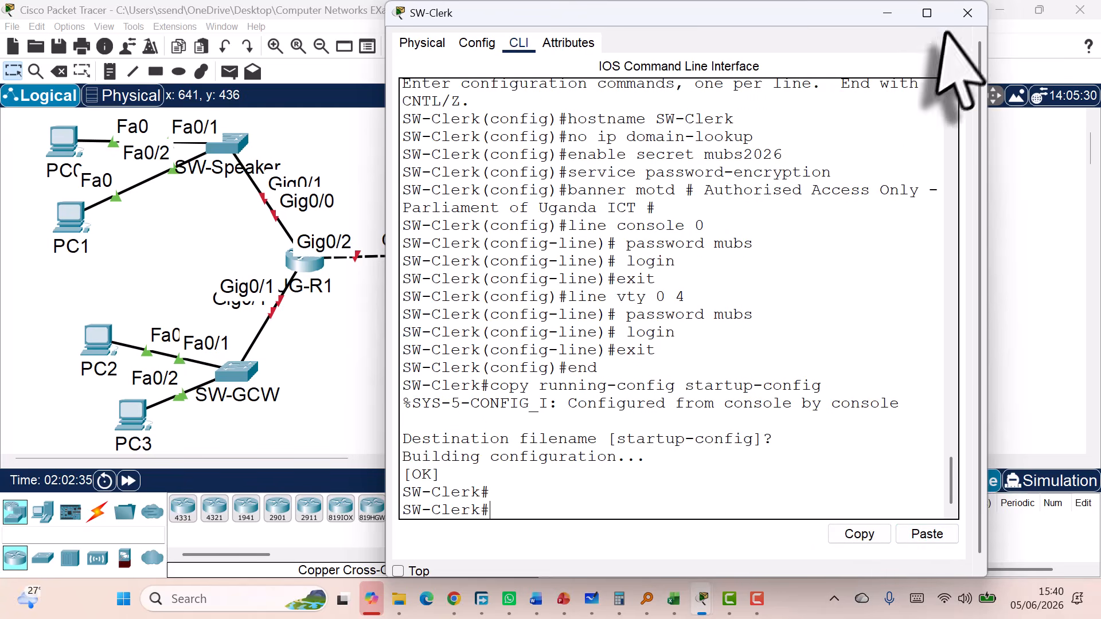
pyautogui.click(968, 13)
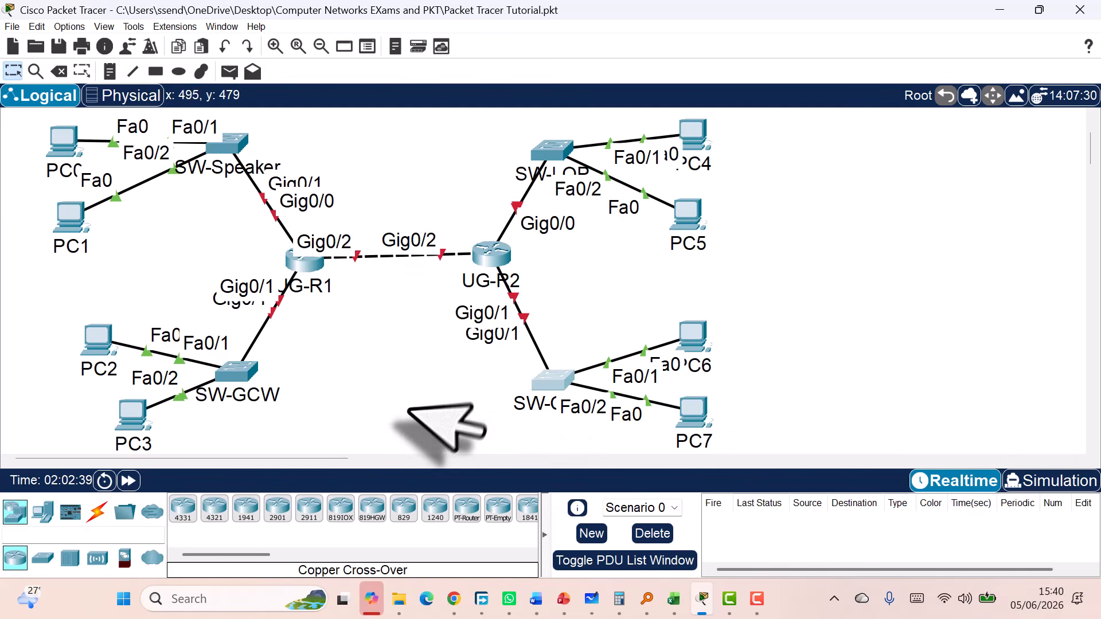
# Open router UG-R1's device window on its CLI tab
pyautogui.click(315, 274)
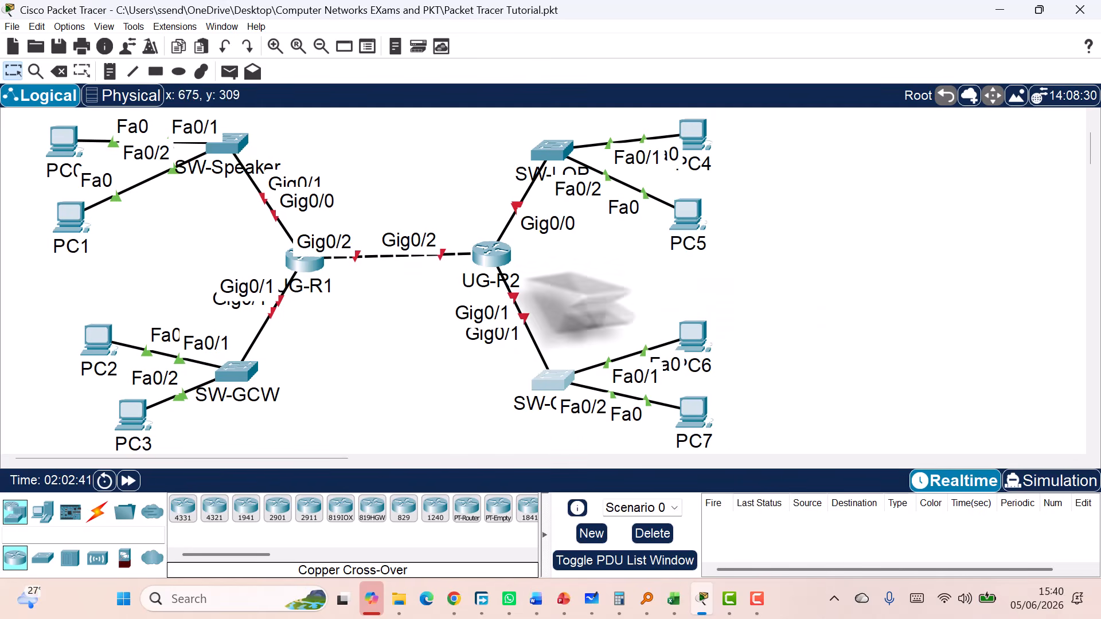
pyautogui.click(304, 256)
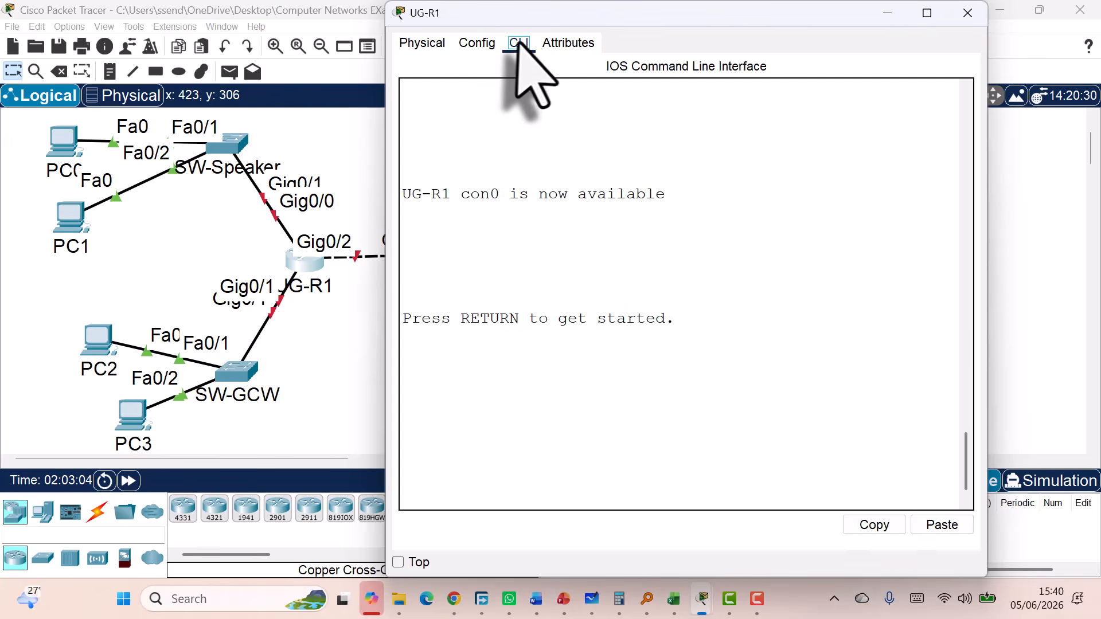
# On UG-R1, enter enable, conf t and int gig0/0 to reach interface configuration
pyautogui.press('Return')
pyautogui.press('Return')
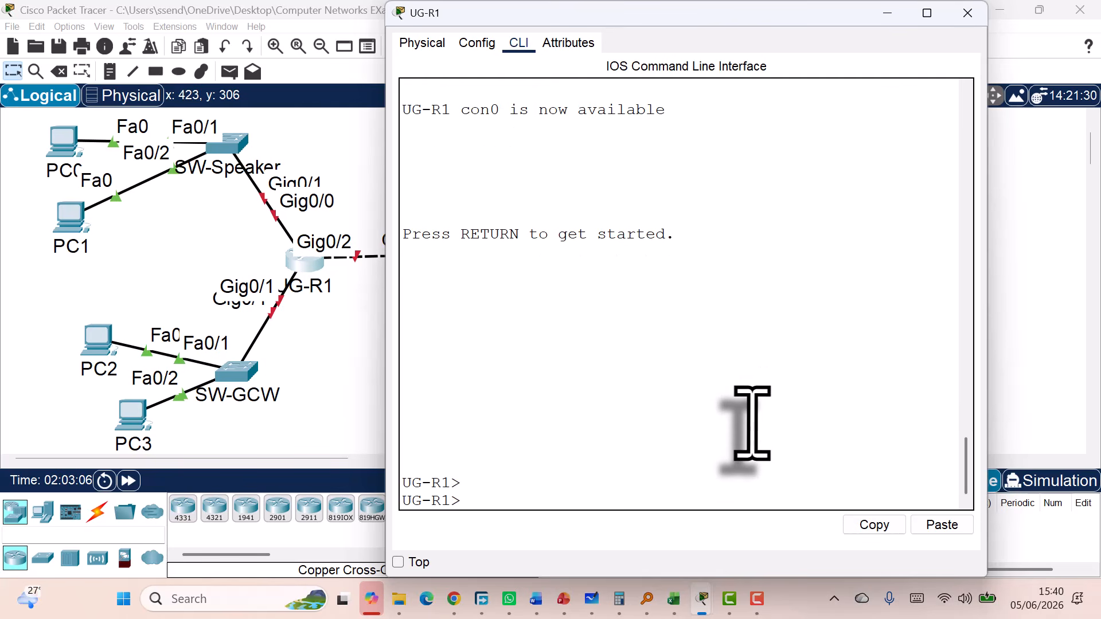
pyautogui.press('Return')
pyautogui.write('en')
pyautogui.press('Return')
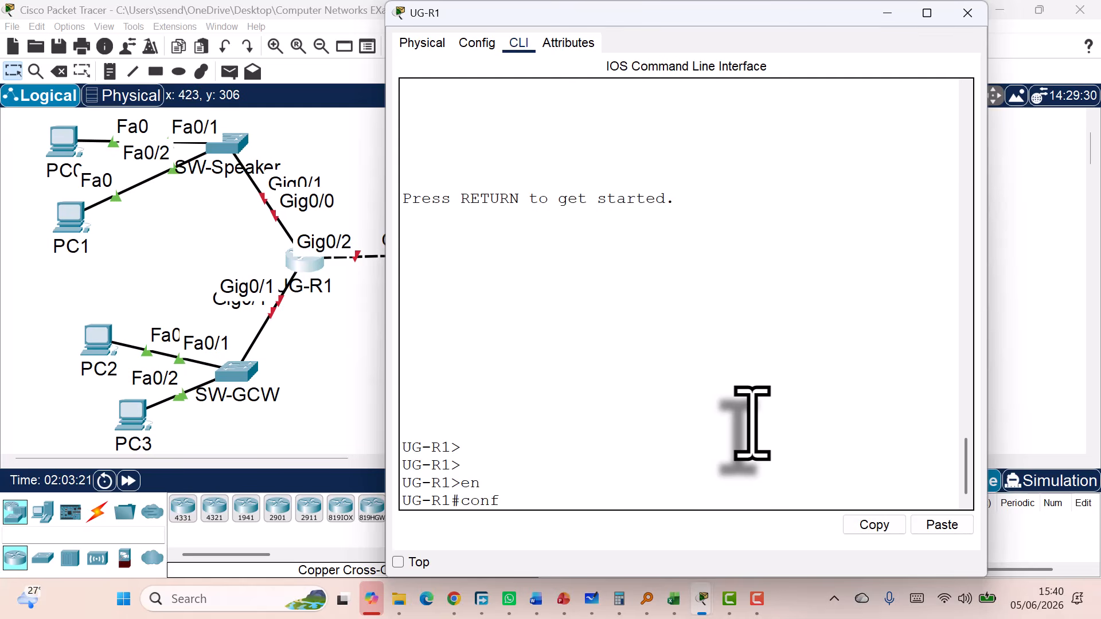
pyautogui.write('t')
pyautogui.press('Return')
pyautogui.press('Return')
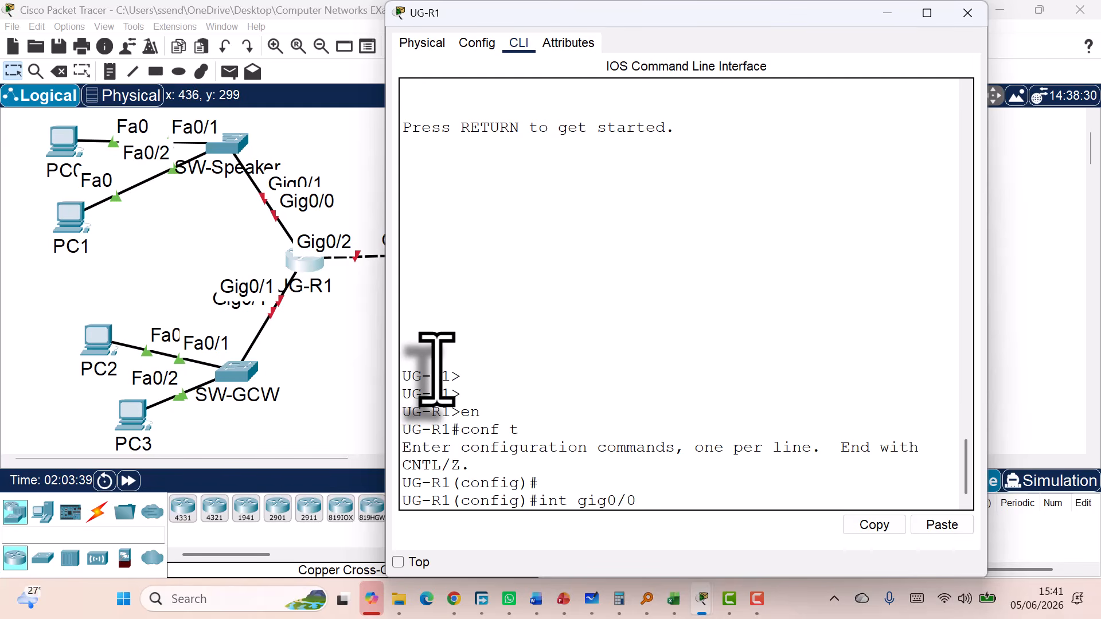
pyautogui.press('Return')
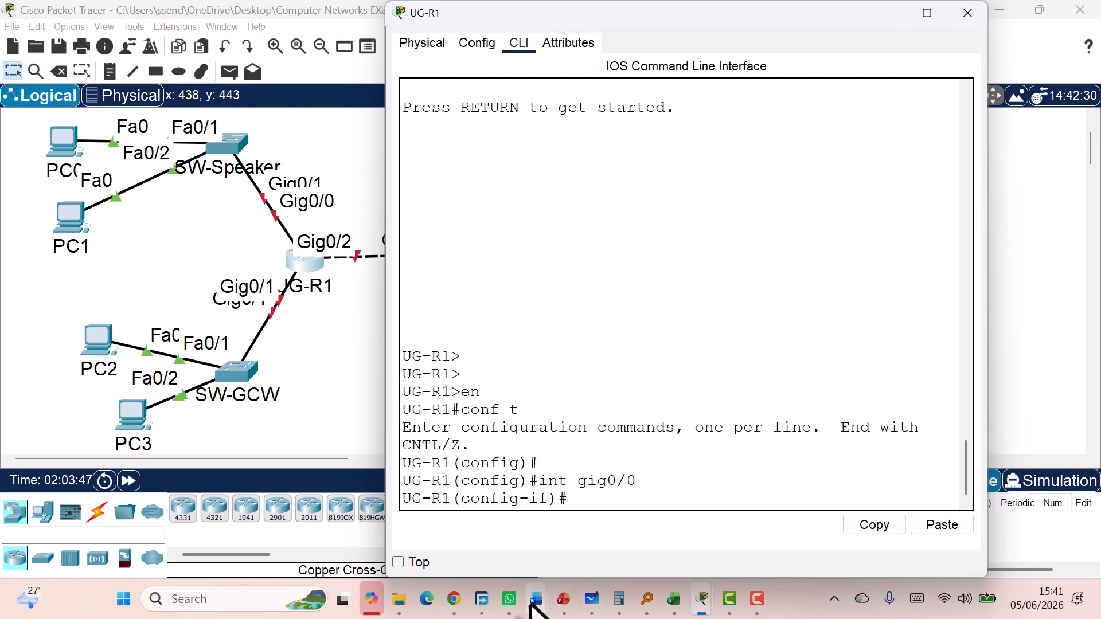
# Bring the Word tutorial forward and highlight the Router-to-Router link addressing line
pyautogui.moveTo(533, 602)
pyautogui.click(612, 552)
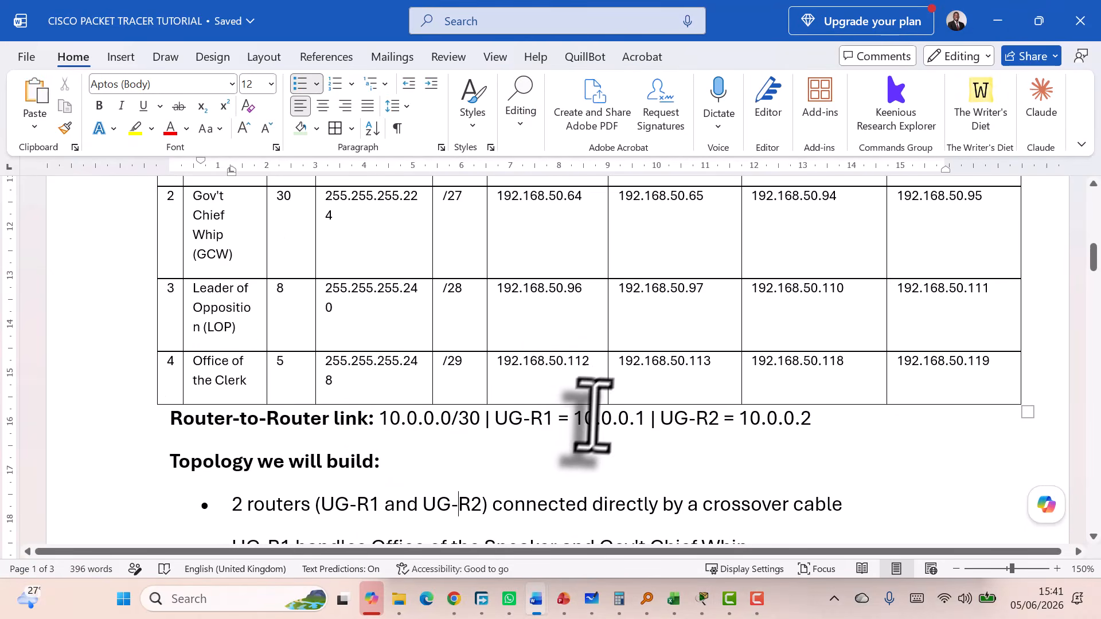
pyautogui.scroll(-1, 617, 423)
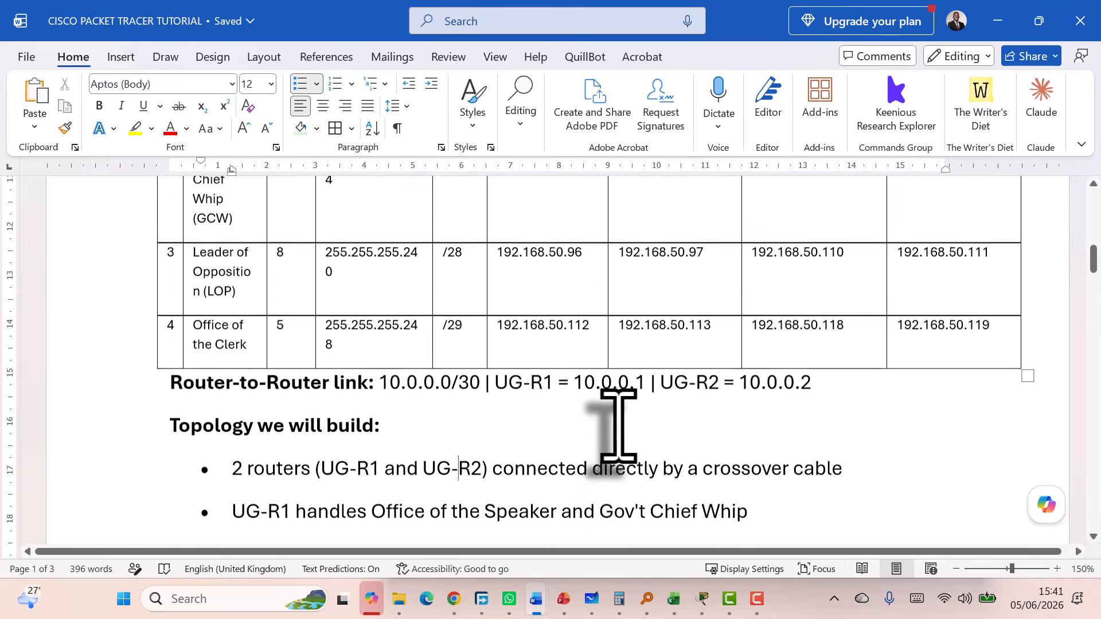
pyautogui.scroll(1, 617, 422)
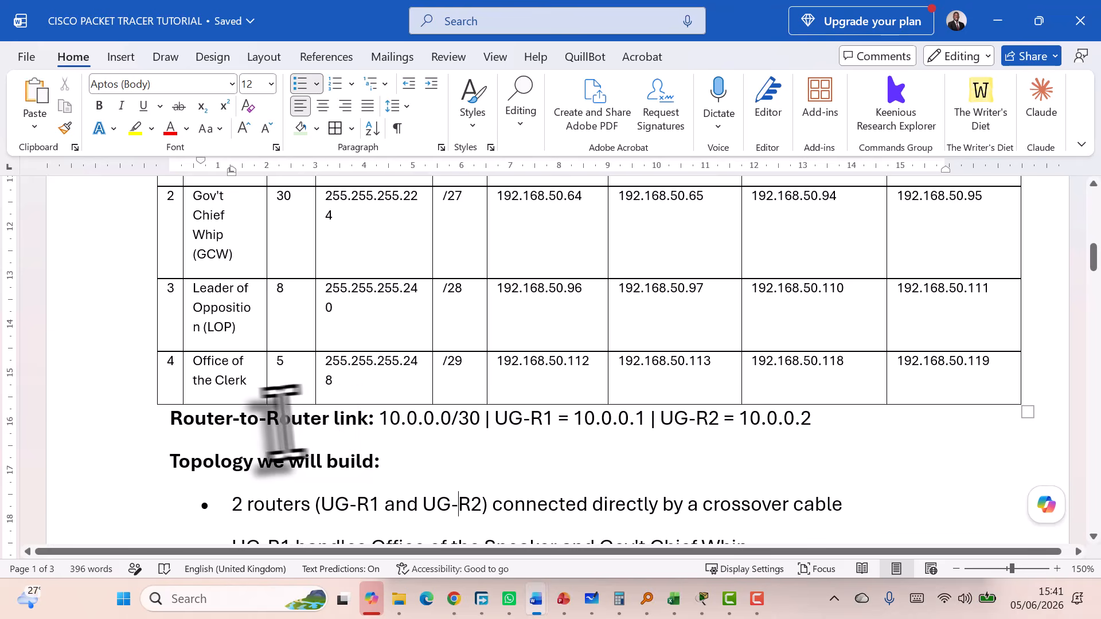
pyautogui.moveTo(172, 419); pyautogui.dragTo(734, 421)
# Copy PC1's default gateway 192.168.50.1 from the Step 13 PC table
pyautogui.scroll(3, 600, 400)
pyautogui.scroll(5, 600, 401)
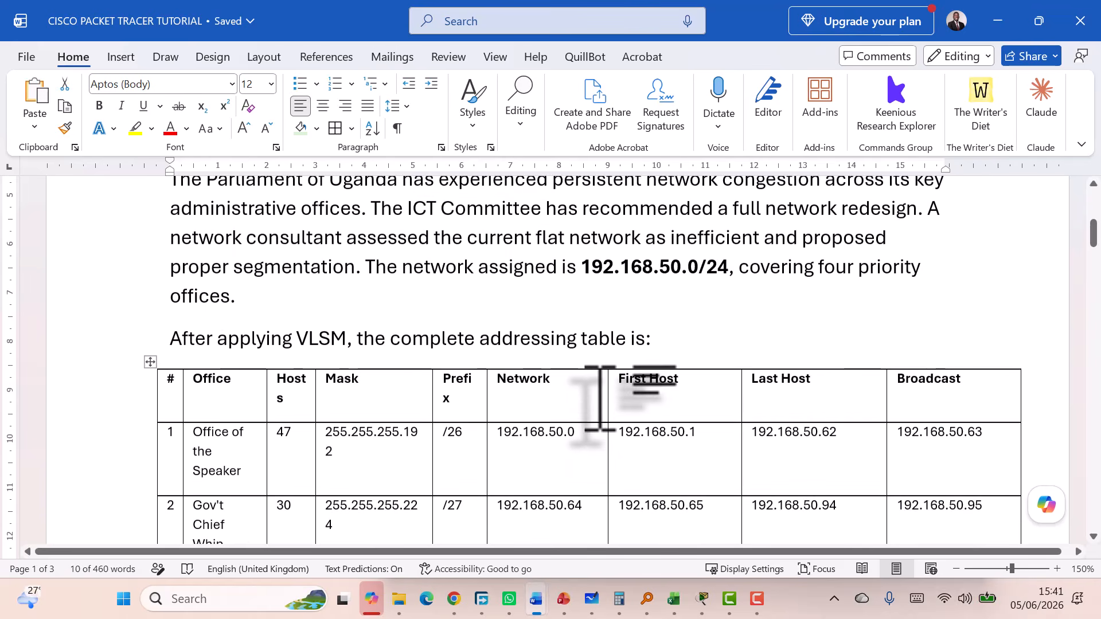
pyautogui.scroll(-3, 599, 402)
pyautogui.scroll(-15, 598, 402)
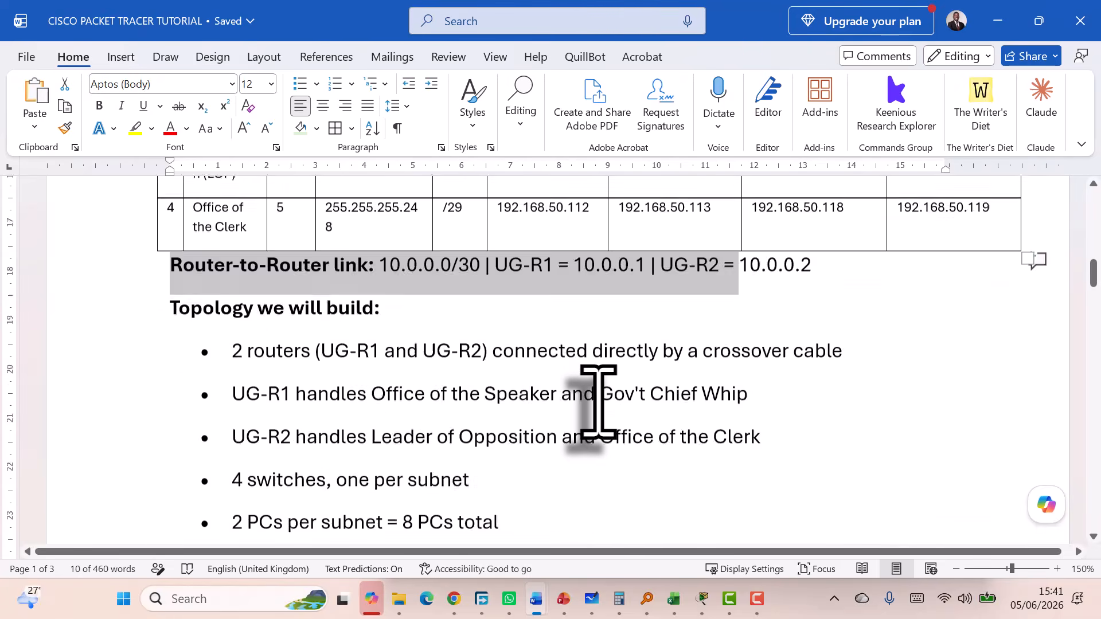
pyautogui.scroll(-8, 598, 402)
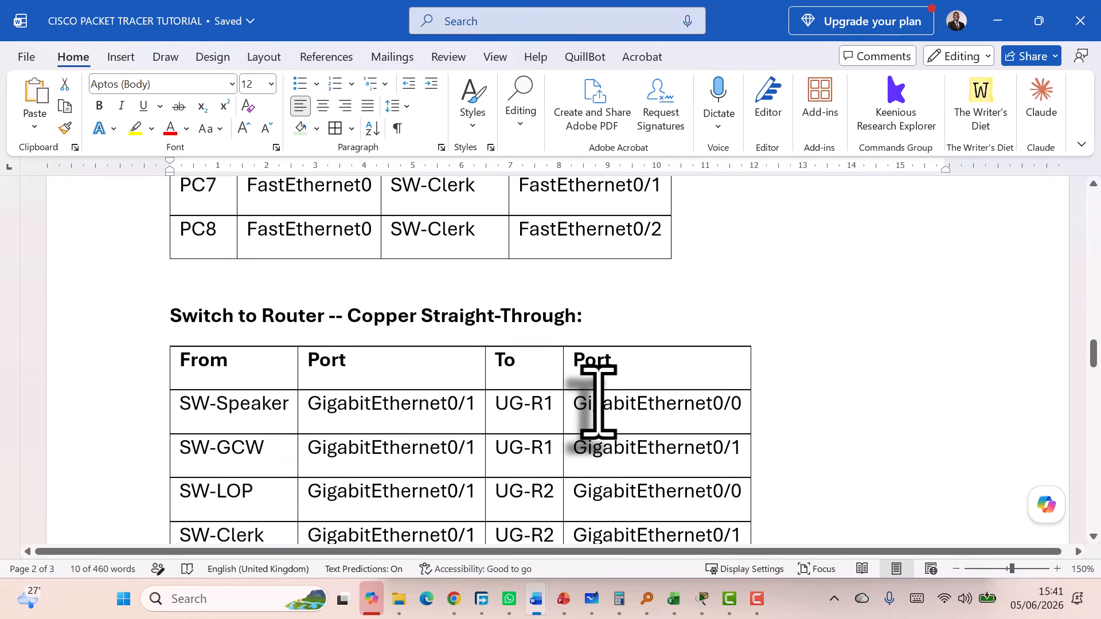
pyautogui.scroll(-8, 523, 342)
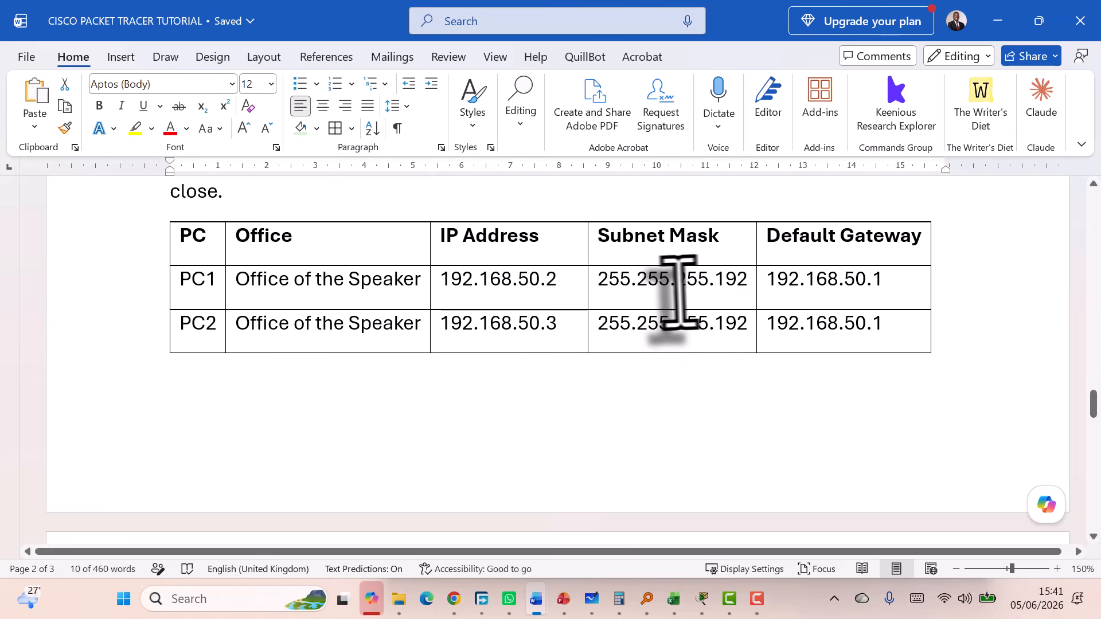
pyautogui.moveTo(876, 282); pyautogui.dragTo(766, 282)
pyautogui.hotkey('ctrl', 'c')
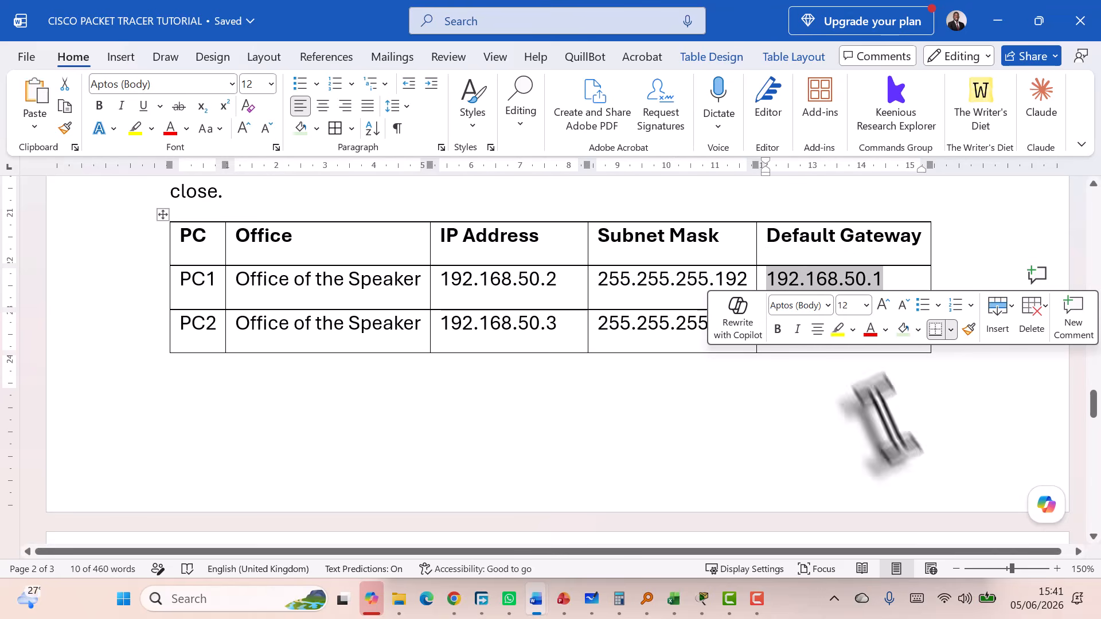
# Select PC2's gateway address 192.168.50.1 in the same PC table
pyautogui.click(849, 327)
pyautogui.hotkey('ctrl', 'v')
pyautogui.moveTo(884, 330); pyautogui.dragTo(767, 330)
pyautogui.scroll(-10, 769, 332)
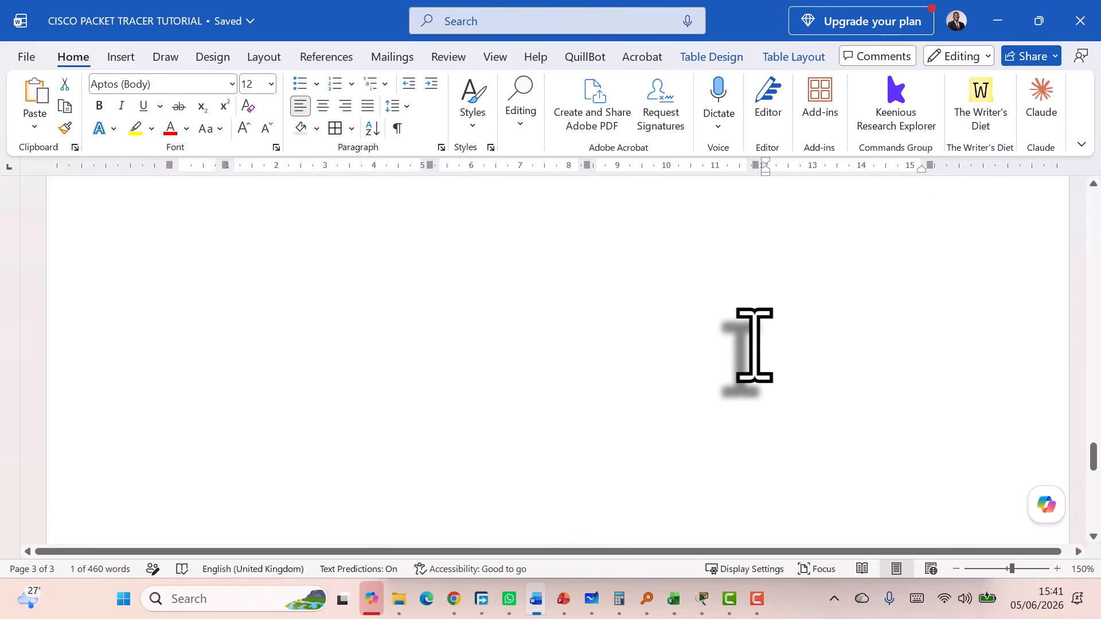
pyautogui.scroll(10, 752, 345)
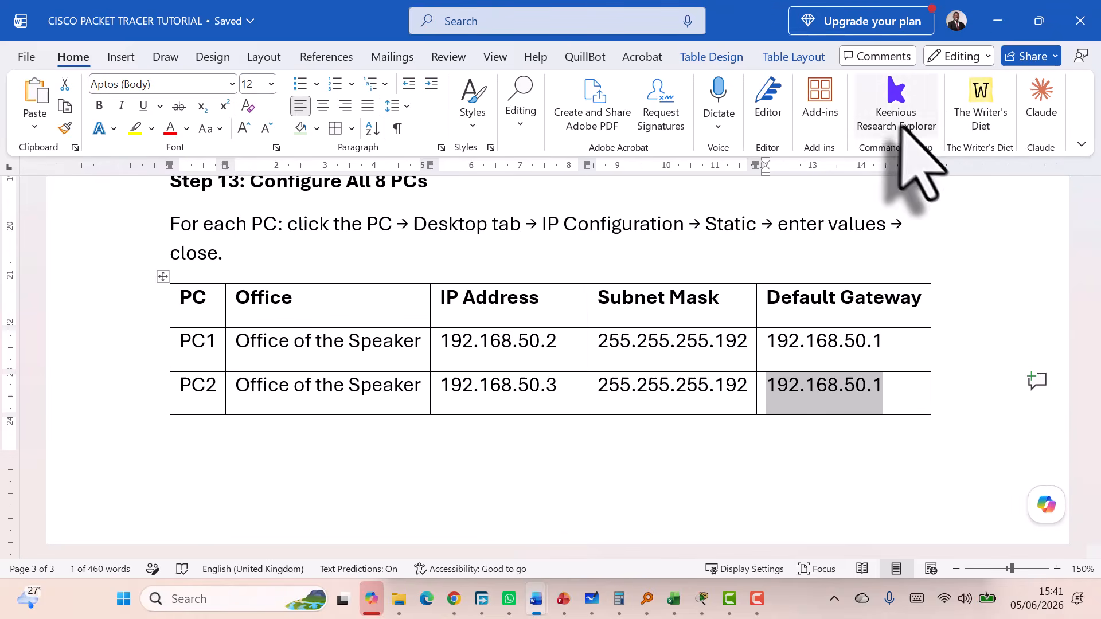
# Minimize the Word tutorial to get back to Packet Tracer
pyautogui.click(998, 21)
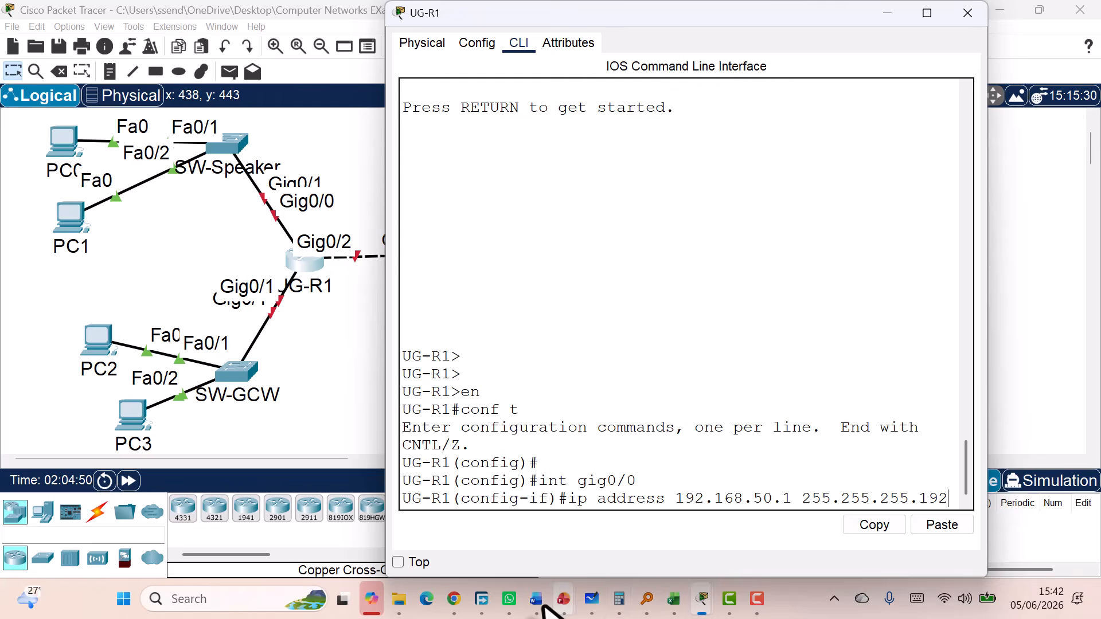
# Shade the Office of the Speaker row of the subnet table yellow
pyautogui.moveTo(545, 605)
pyautogui.click(627, 560)
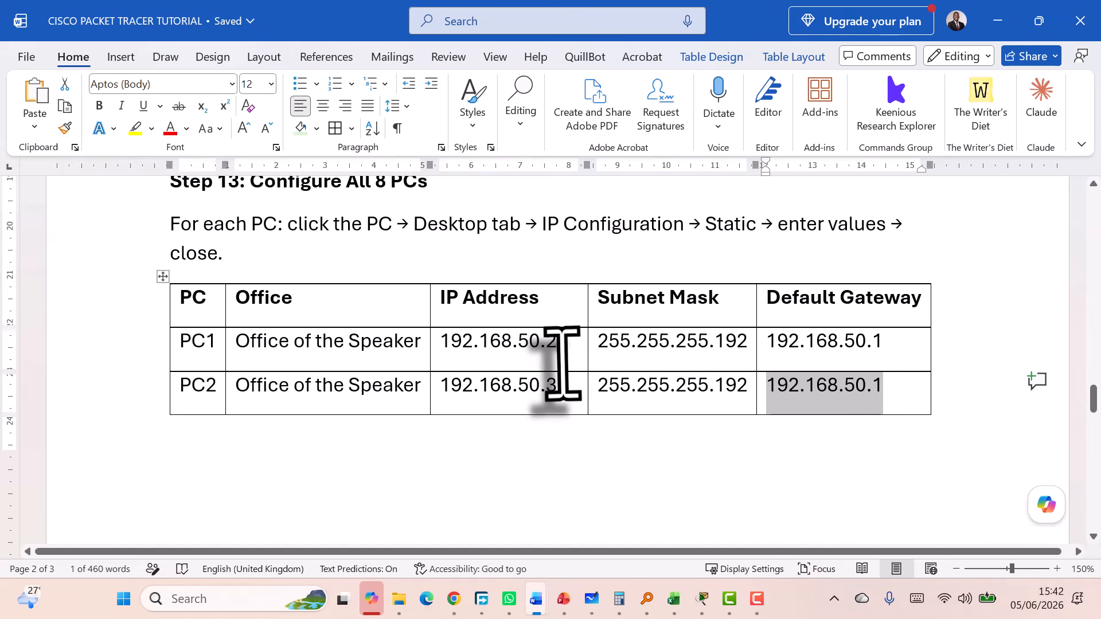
pyautogui.scroll(20, 562, 363)
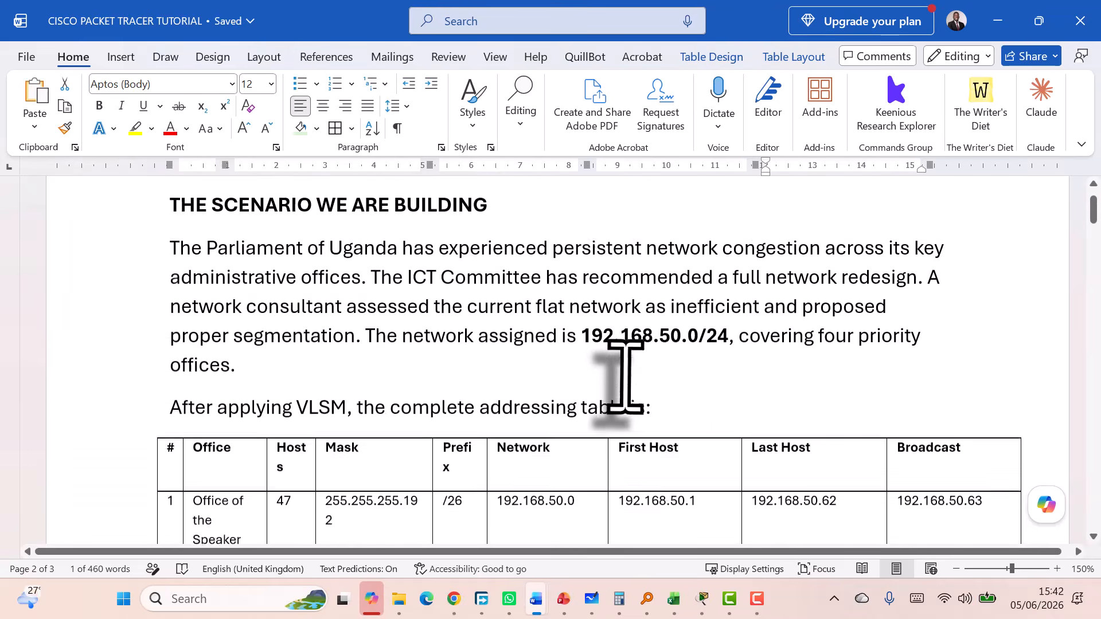
pyautogui.scroll(3, 625, 376)
pyautogui.scroll(-8, 623, 374)
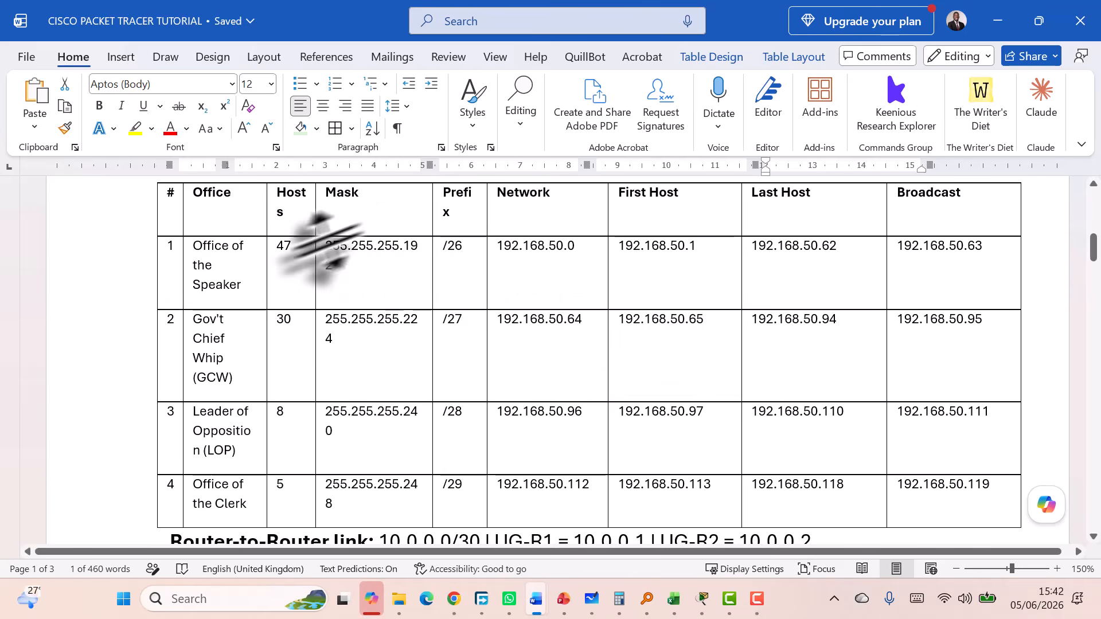
pyautogui.click(150, 259)
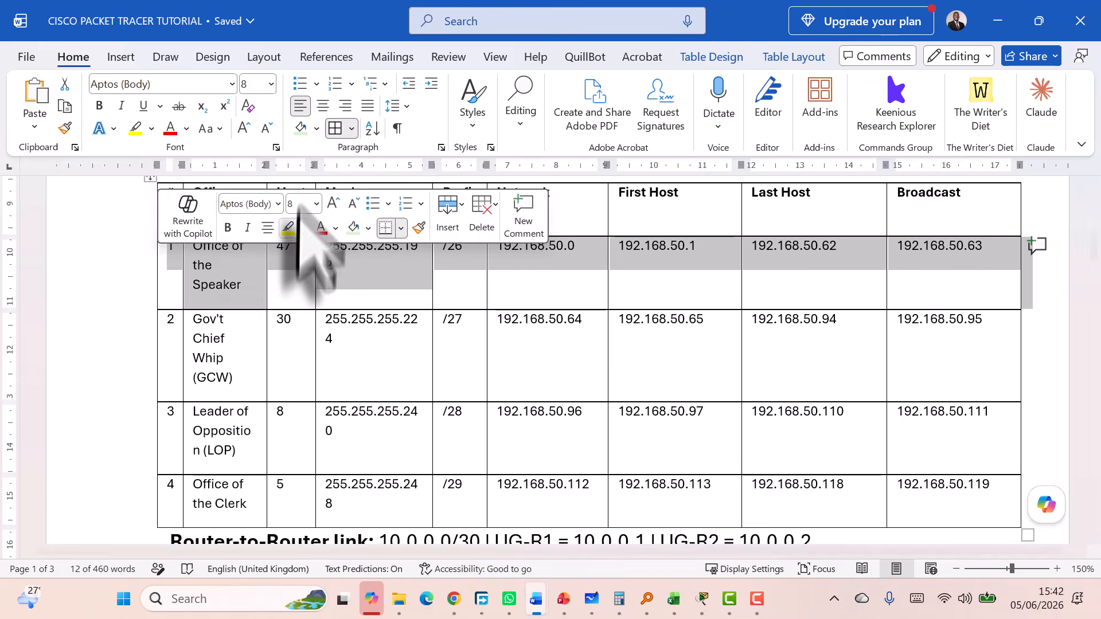
pyautogui.click(316, 128)
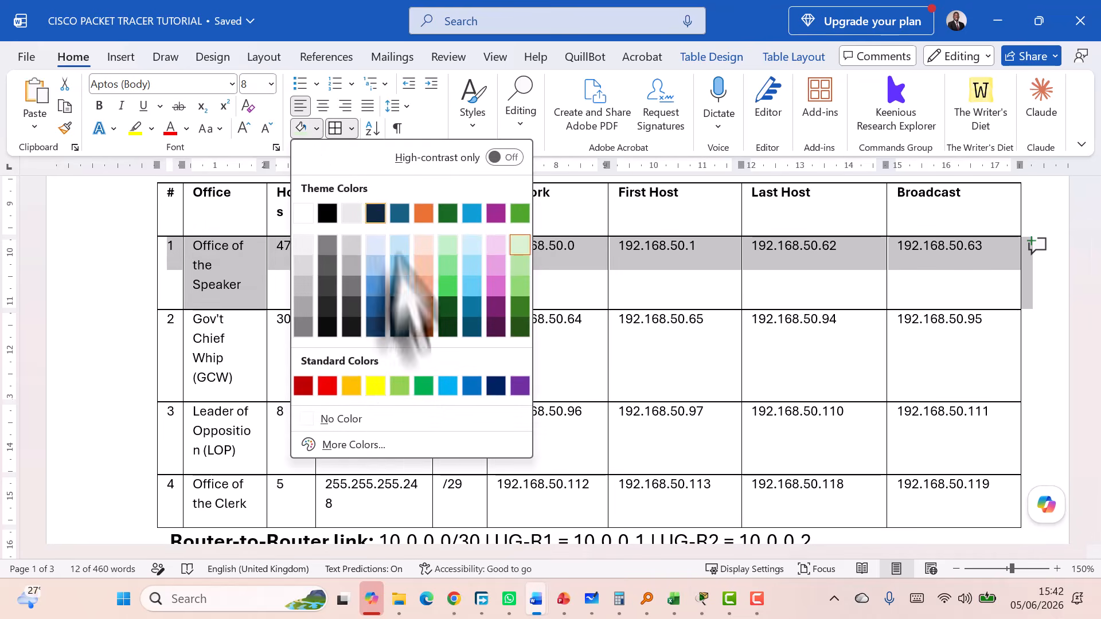
pyautogui.click(372, 391)
pyautogui.click(478, 265)
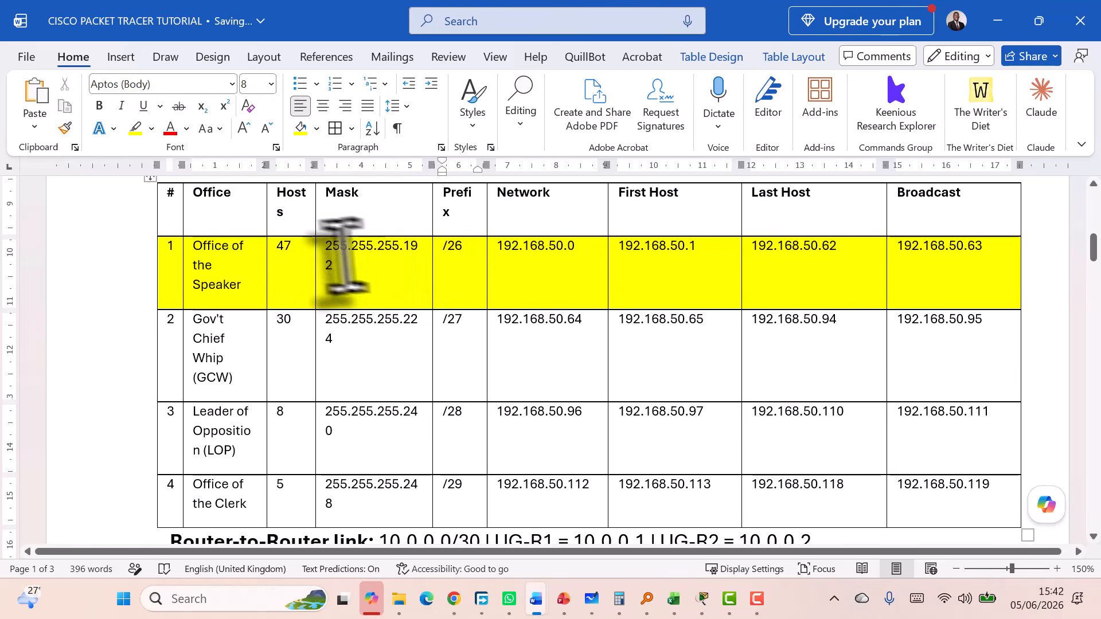
# Widen the Mask column so the Speaker row's mask 255.255.255.192 fits on one line
pyautogui.moveTo(431, 165); pyautogui.dragTo(437, 164)
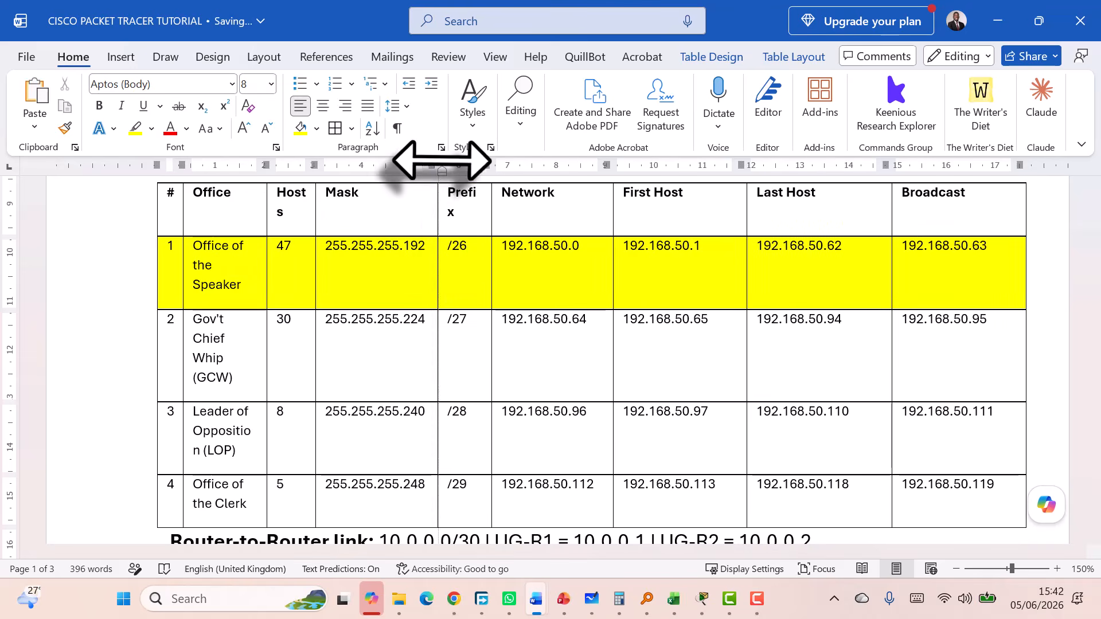
pyautogui.click(366, 269)
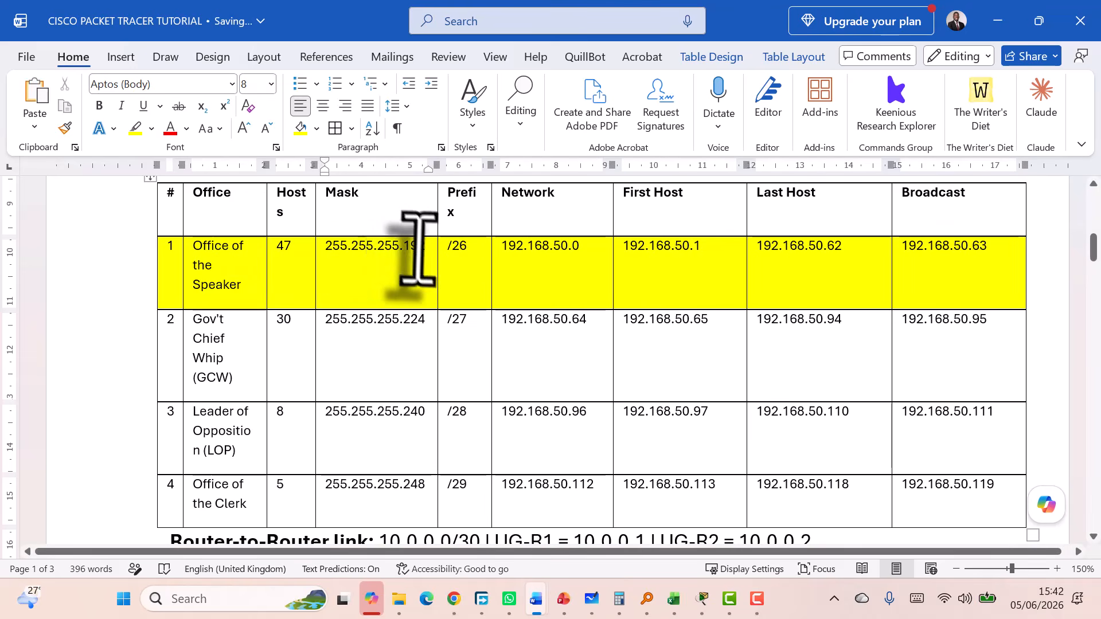
pyautogui.moveTo(421, 247); pyautogui.dragTo(336, 253)
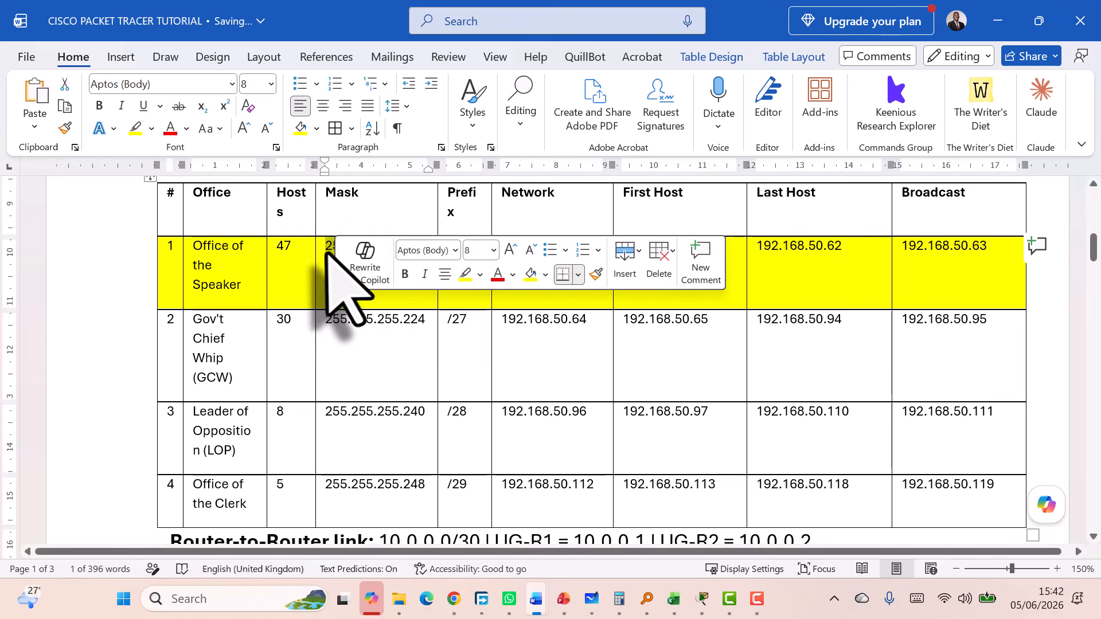
pyautogui.press('Left')
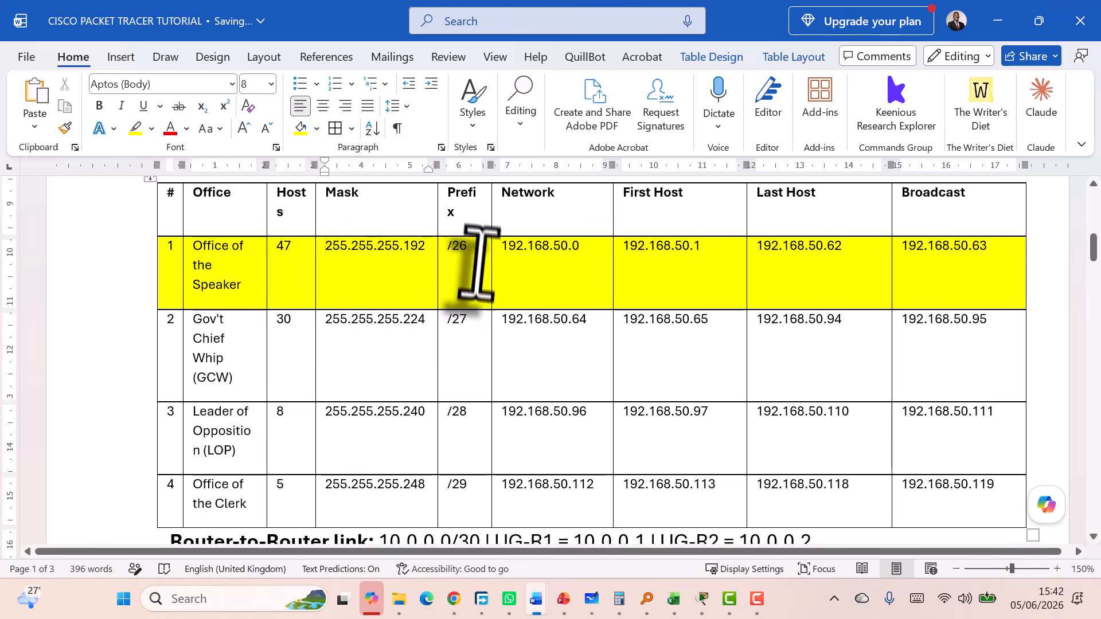
pyautogui.click(446, 255)
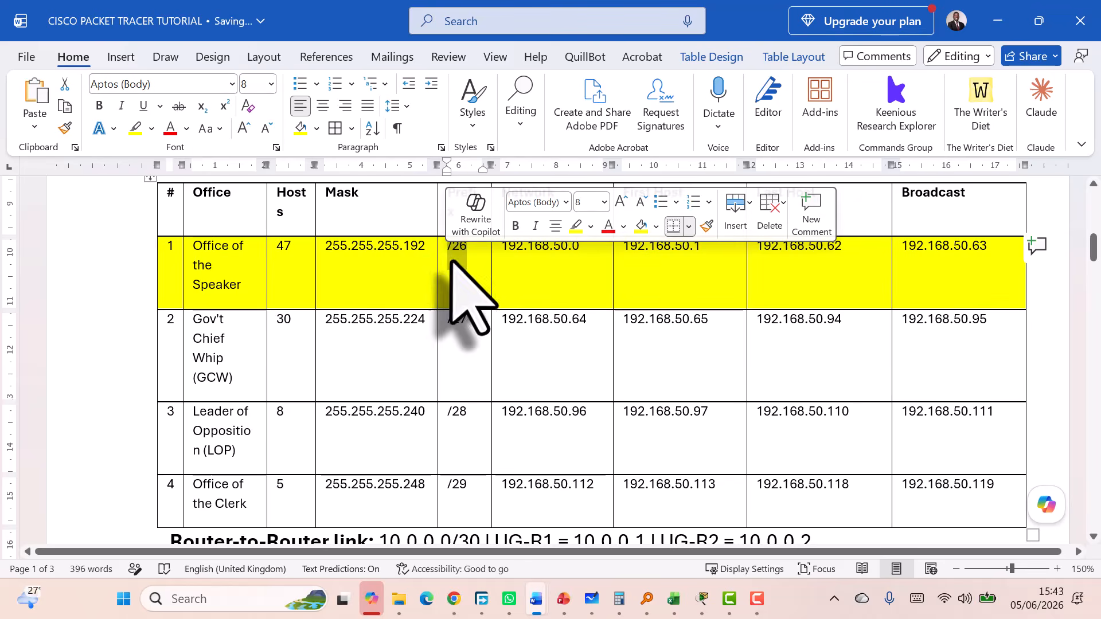
pyautogui.moveTo(427, 250); pyautogui.dragTo(325, 253)
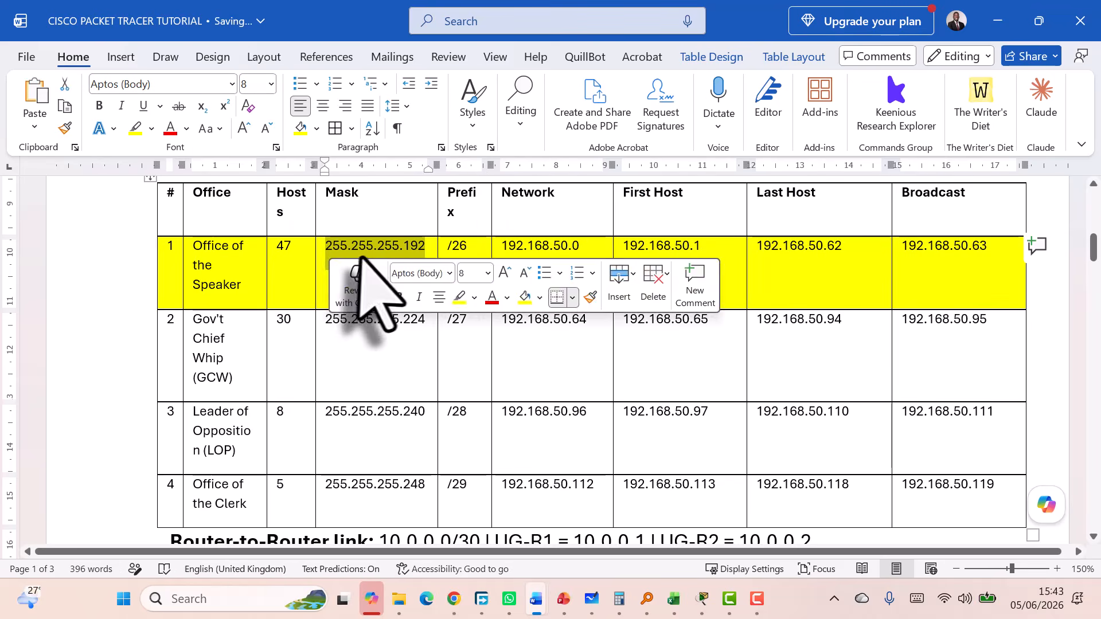
pyautogui.click(400, 263)
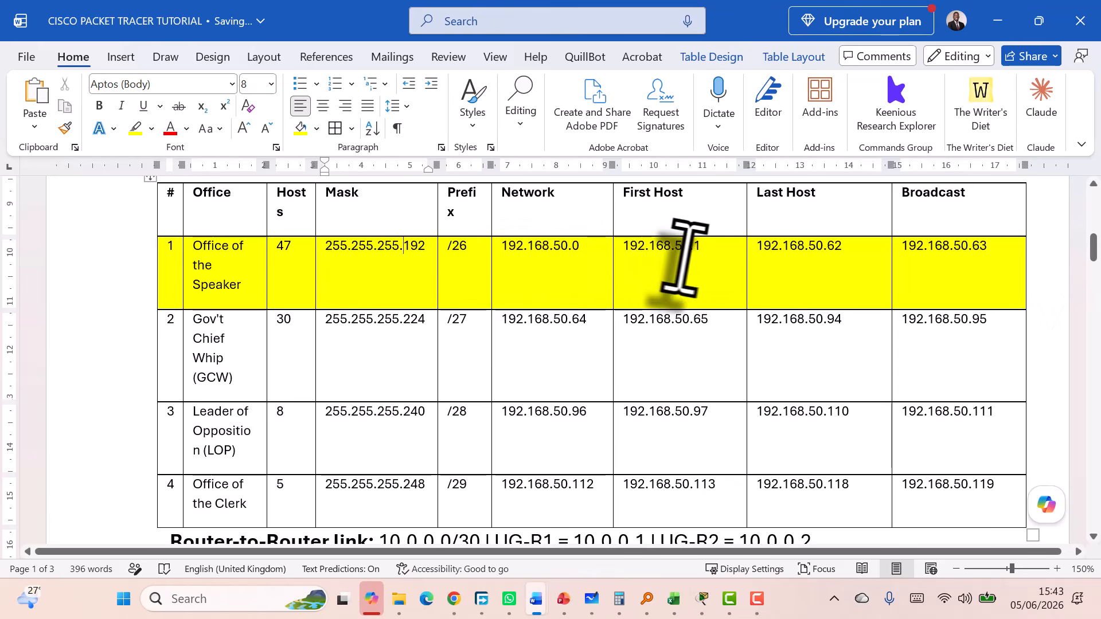
pyautogui.doubleClick(660, 247)
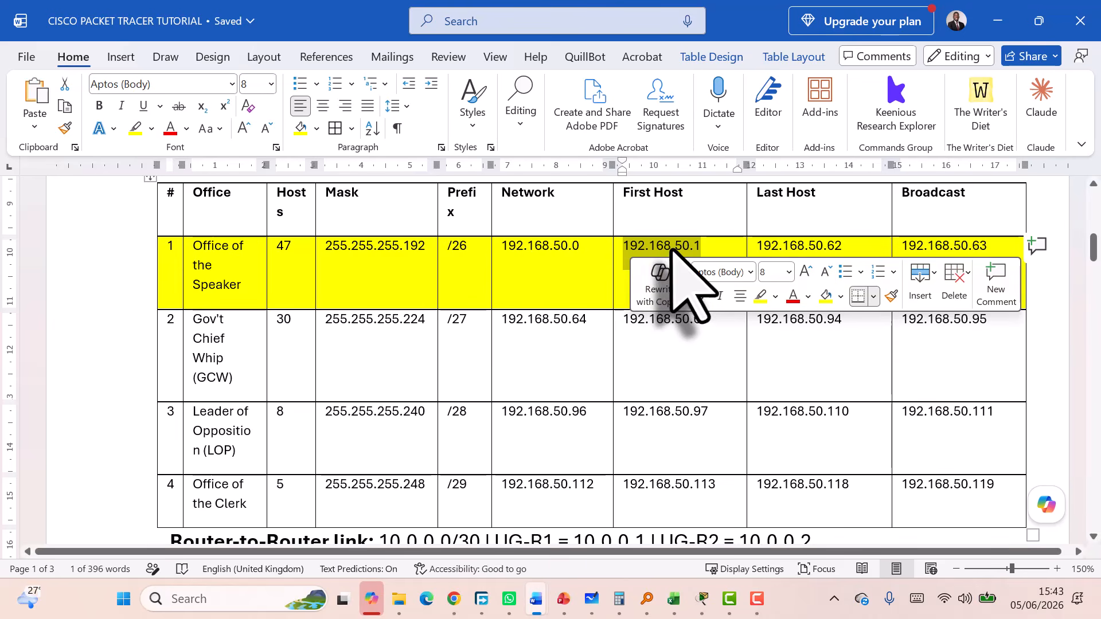
pyautogui.click(672, 252)
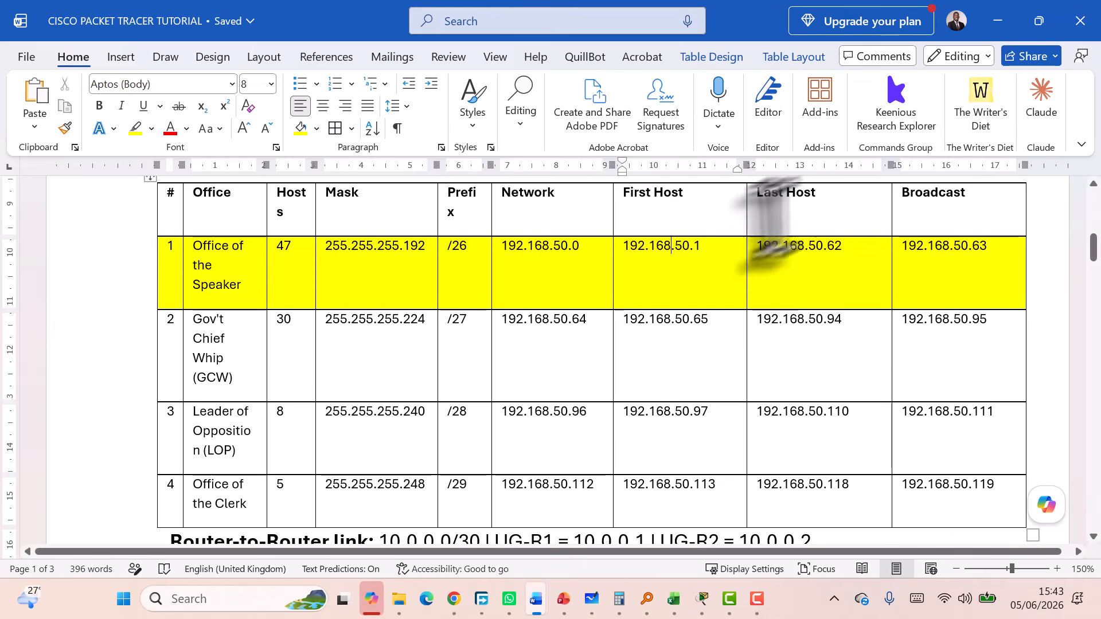
pyautogui.moveTo(702, 247); pyautogui.dragTo(627, 248)
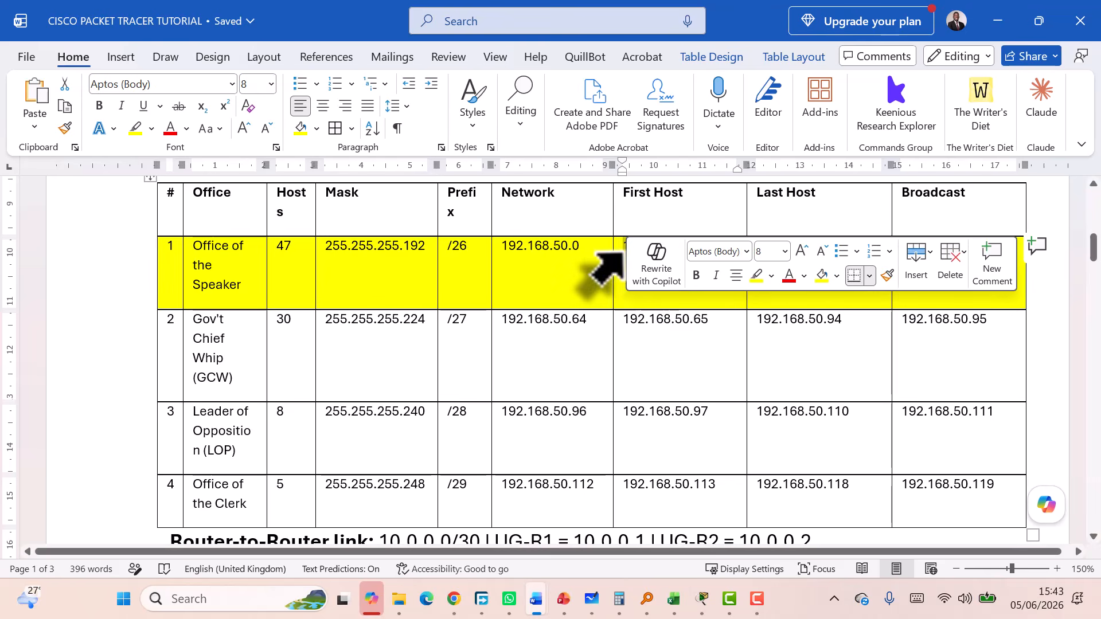
pyautogui.moveTo(709, 322); pyautogui.dragTo(627, 320)
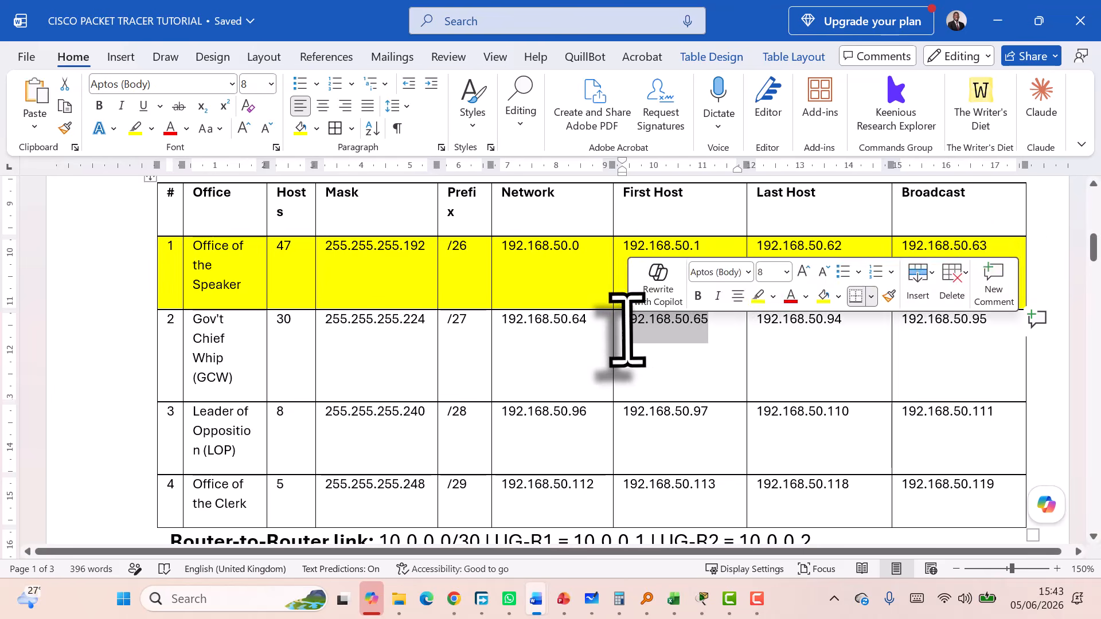
pyautogui.click(152, 367)
pyautogui.moveTo(706, 419); pyautogui.dragTo(546, 419)
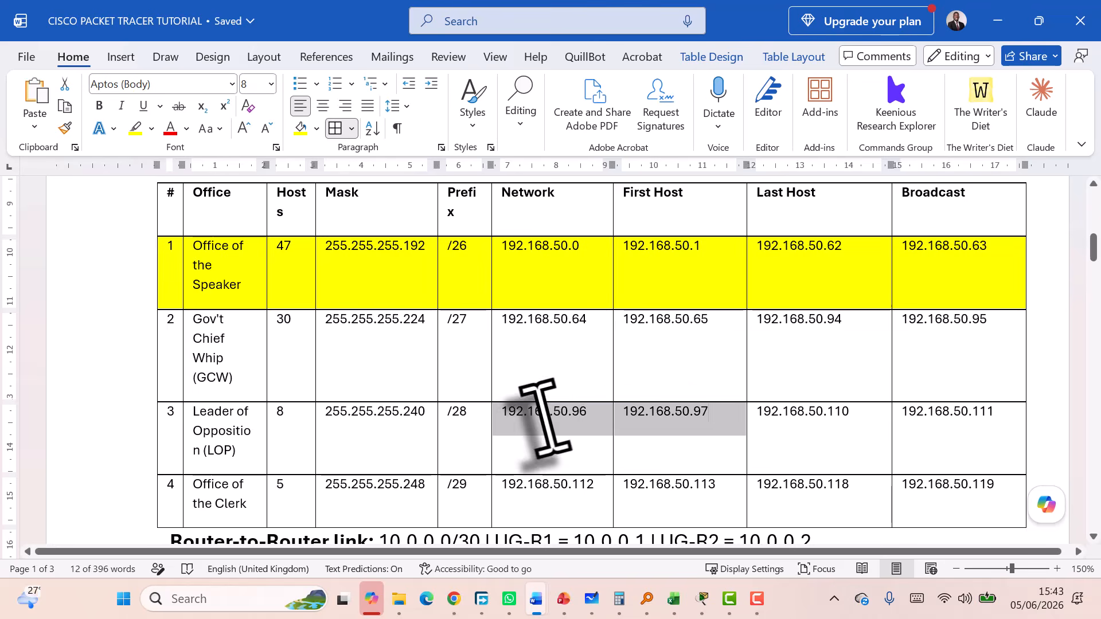
pyautogui.click(150, 442)
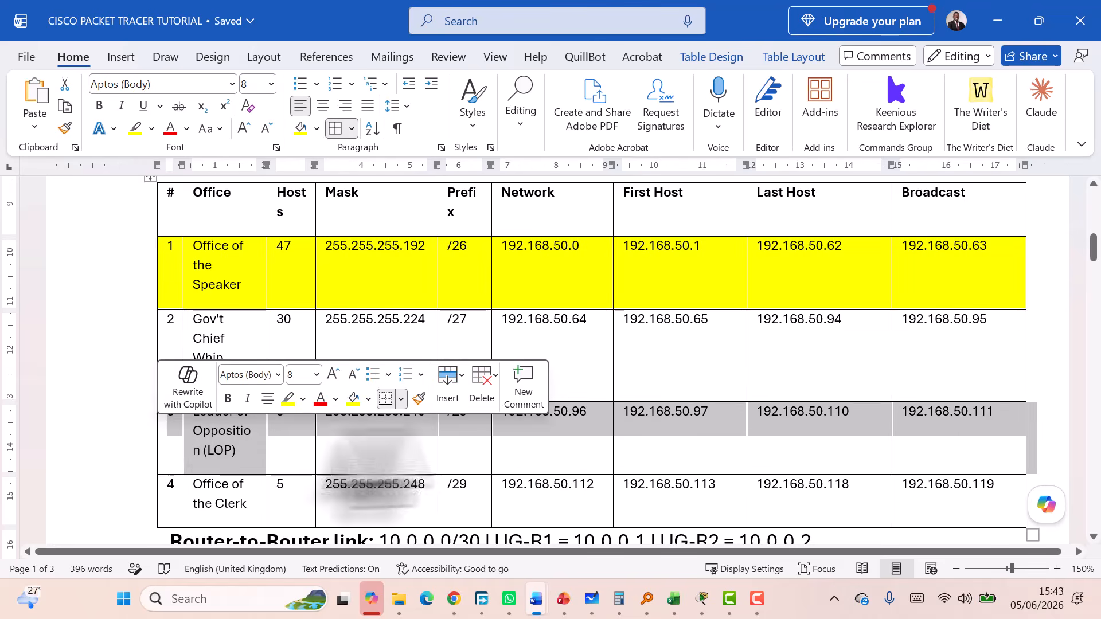
pyautogui.scroll(-1, 660, 436)
pyautogui.scroll(-3, 677, 407)
pyautogui.moveTo(713, 364); pyautogui.dragTo(625, 369)
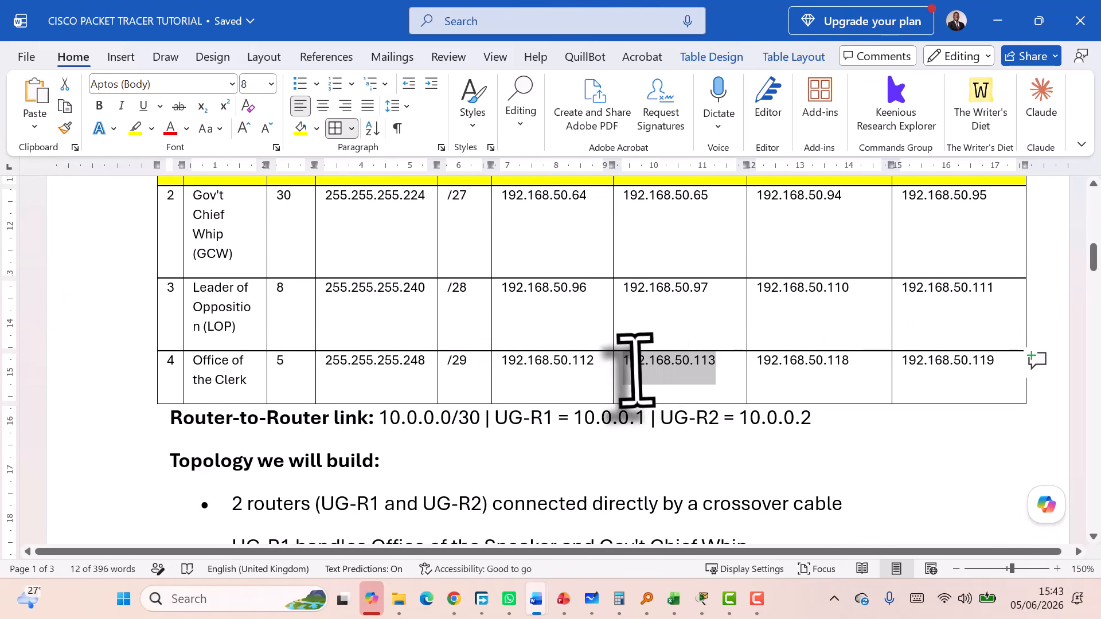
pyautogui.click(150, 382)
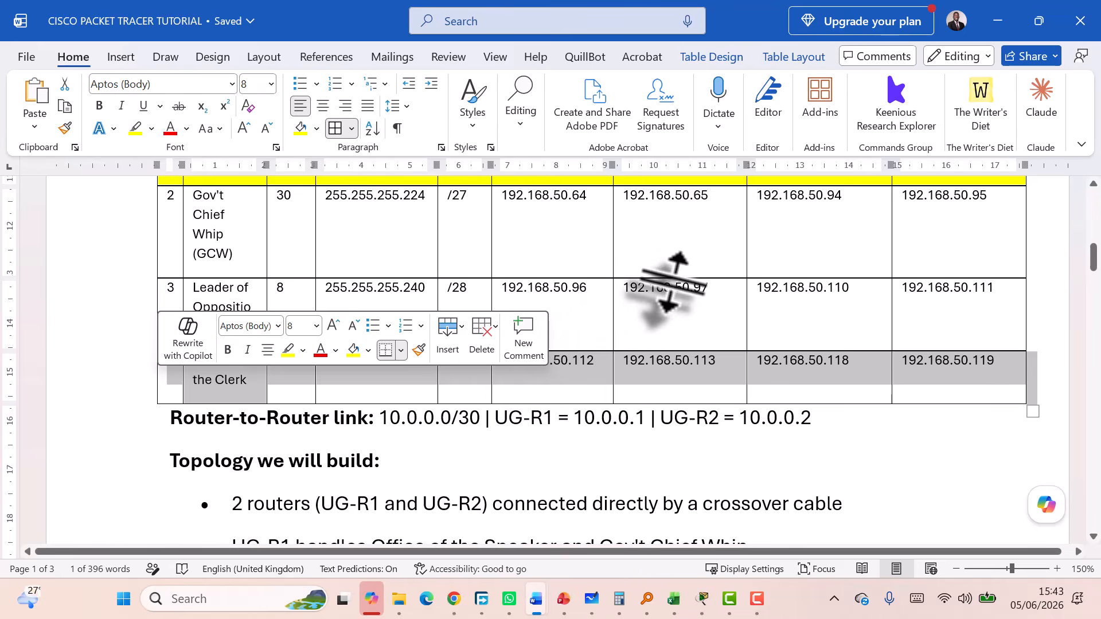
pyautogui.scroll(5, 674, 287)
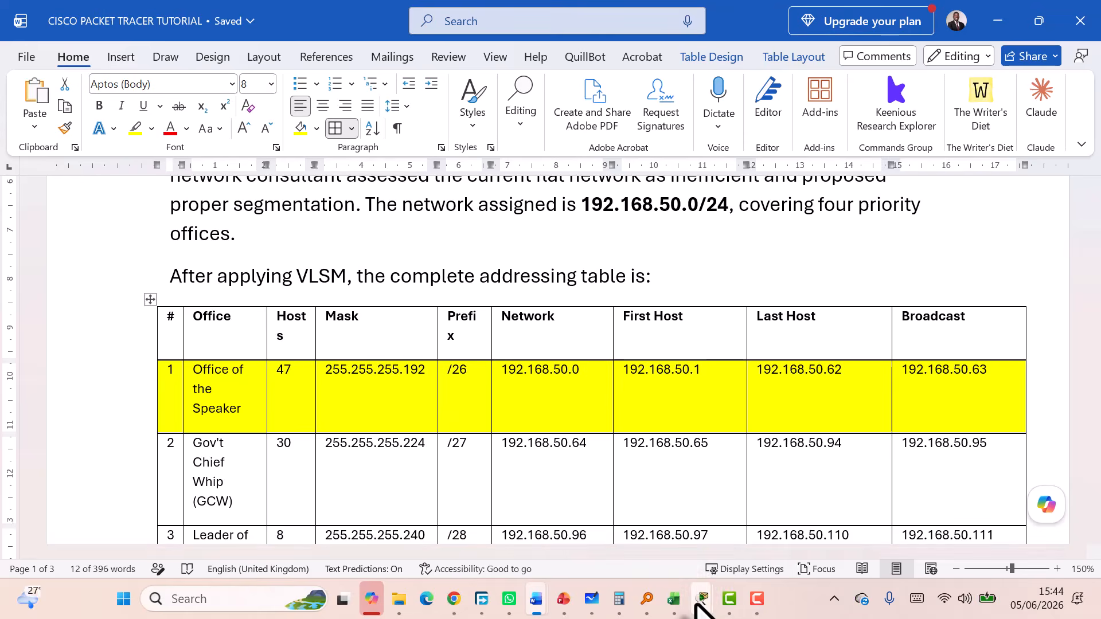
# Apply the address 192.168.50.1 255.255.255.192 to UG-R1's Gig0/0
pyautogui.moveTo(701, 602)
pyautogui.click(757, 499)
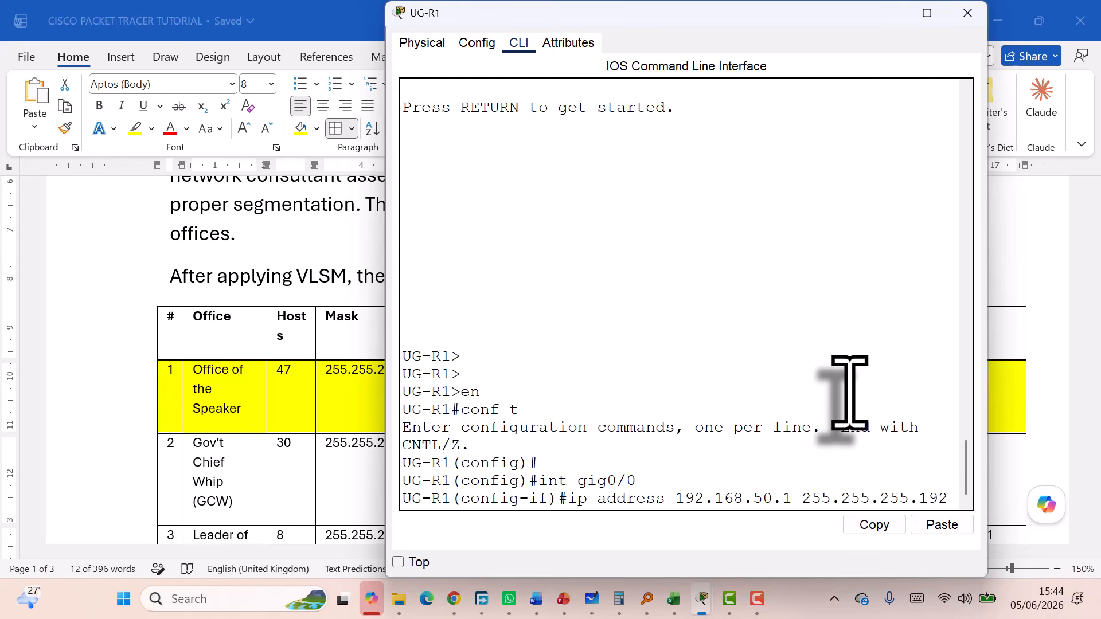
pyautogui.press('Return')
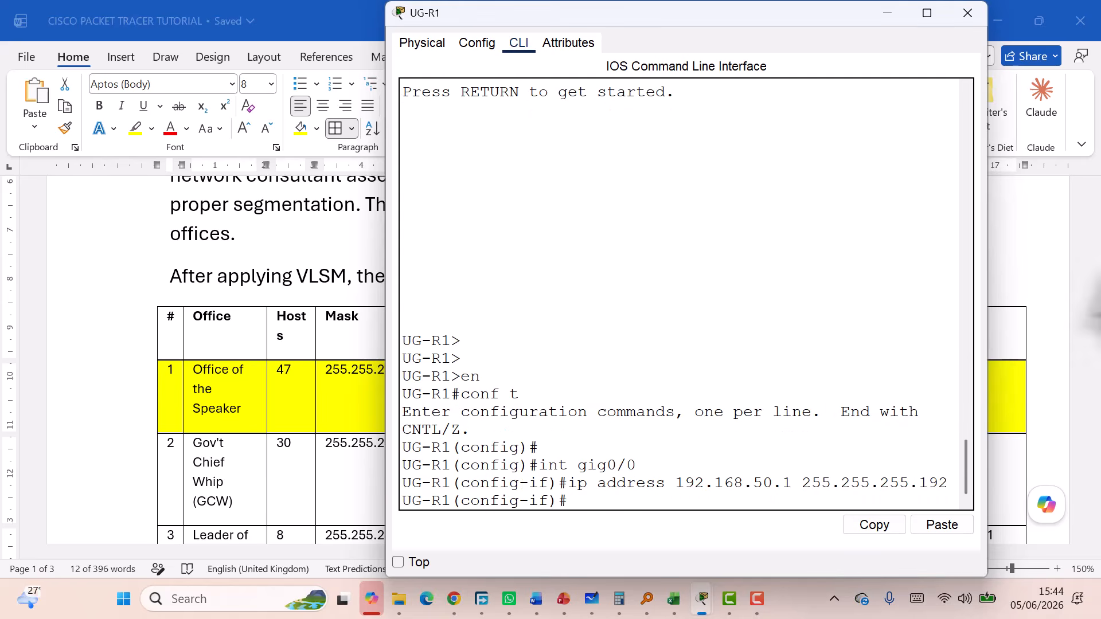
pyautogui.moveTo(701, 607)
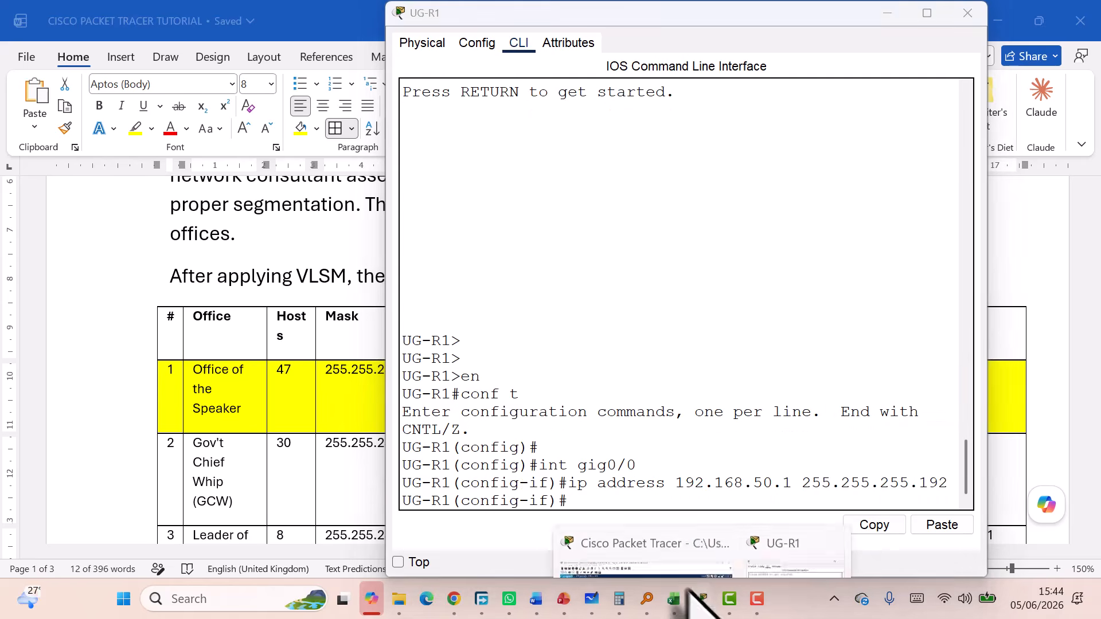
pyautogui.click(636, 540)
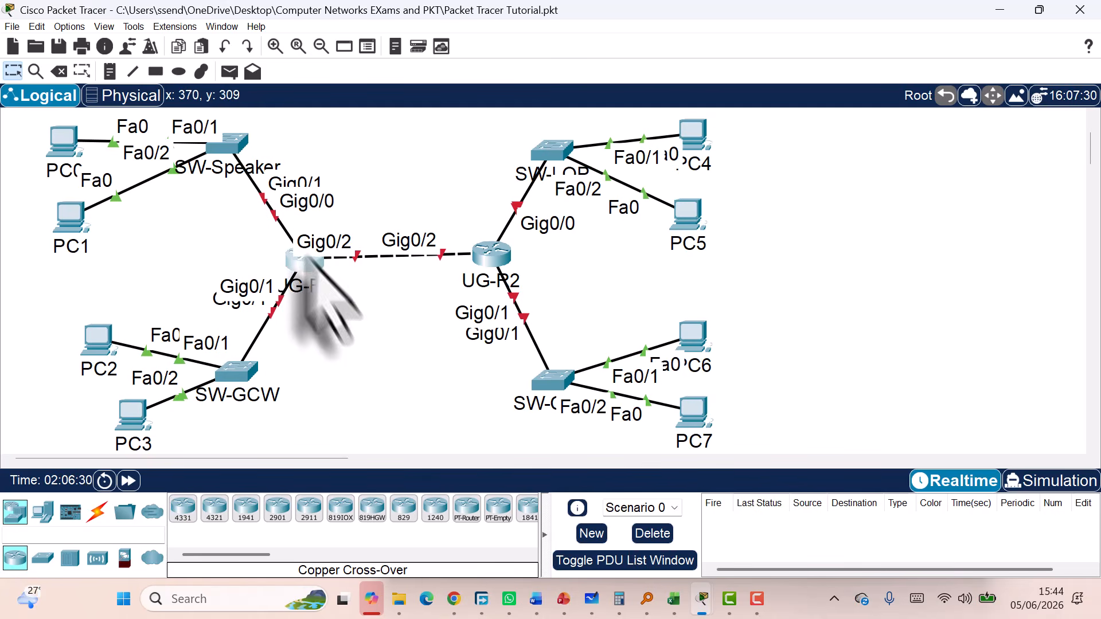
# Bring Gig0/0 up with no shutdown so its link and protocol come up
pyautogui.moveTo(701, 609)
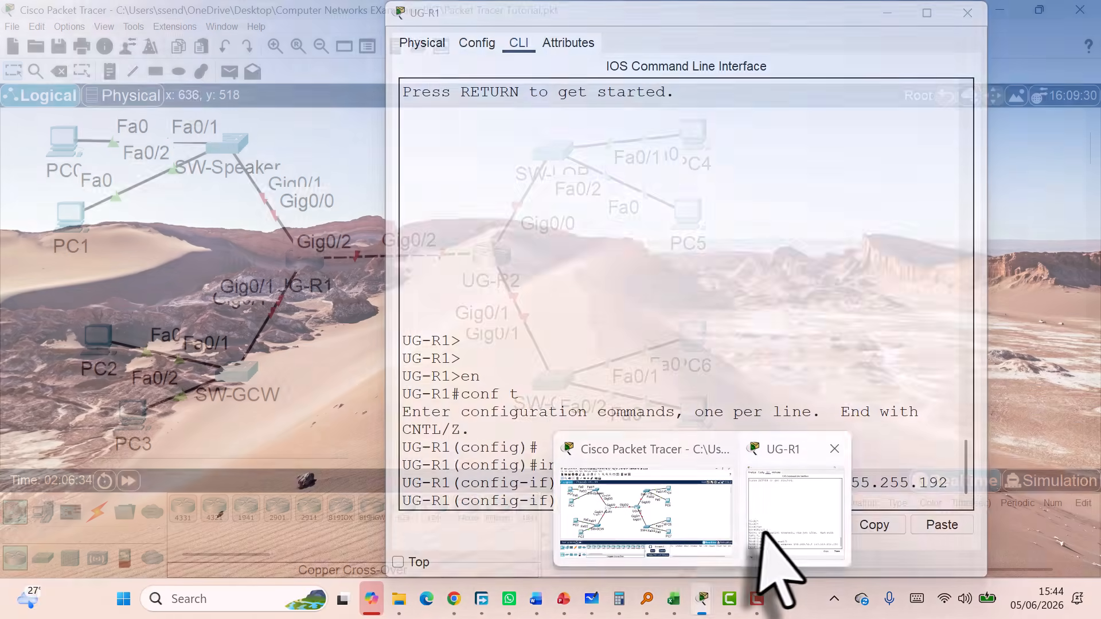
pyautogui.click(780, 522)
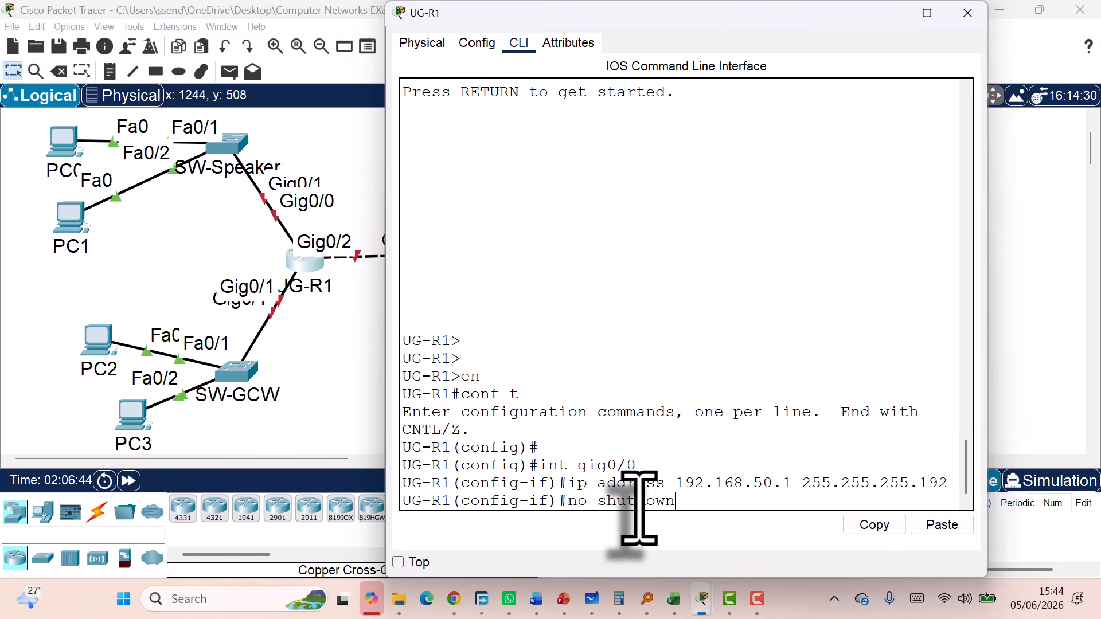
pyautogui.press('Return')
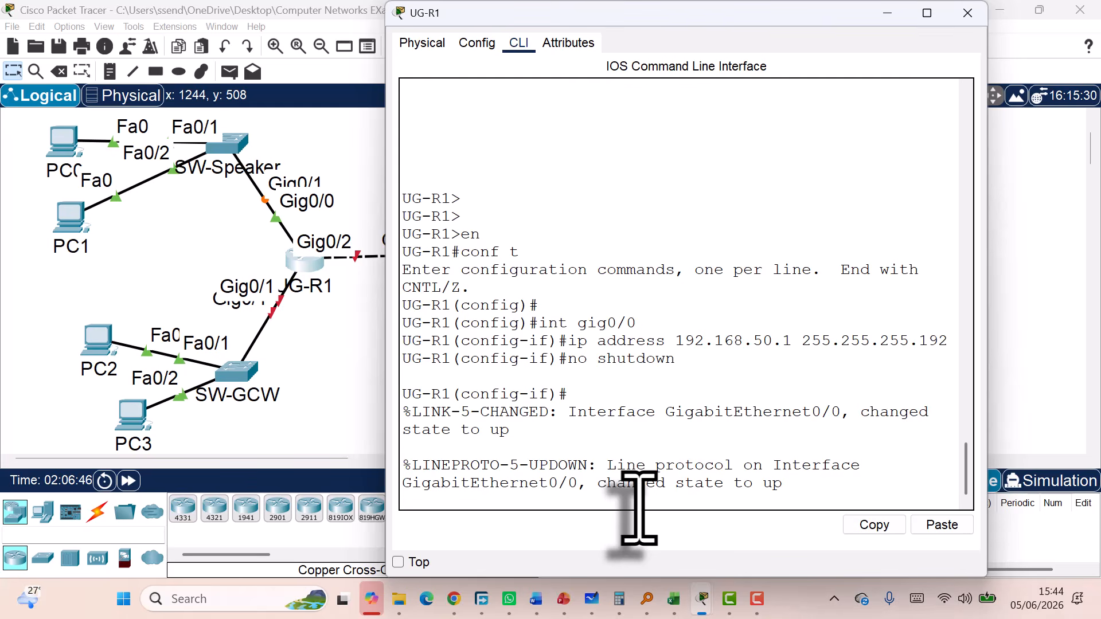
pyautogui.press('Return')
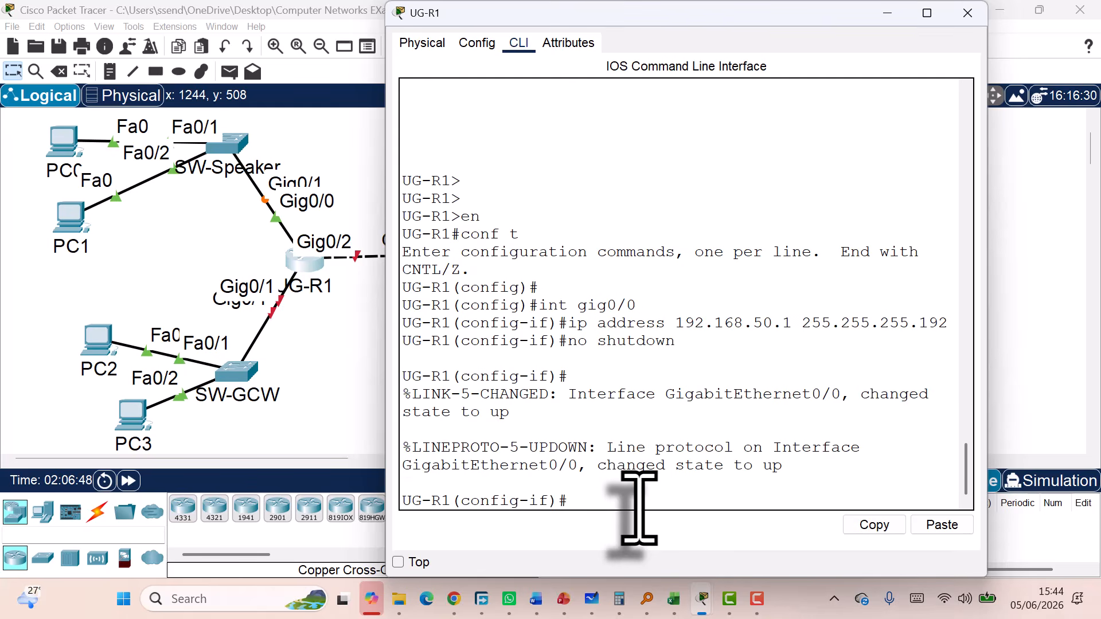
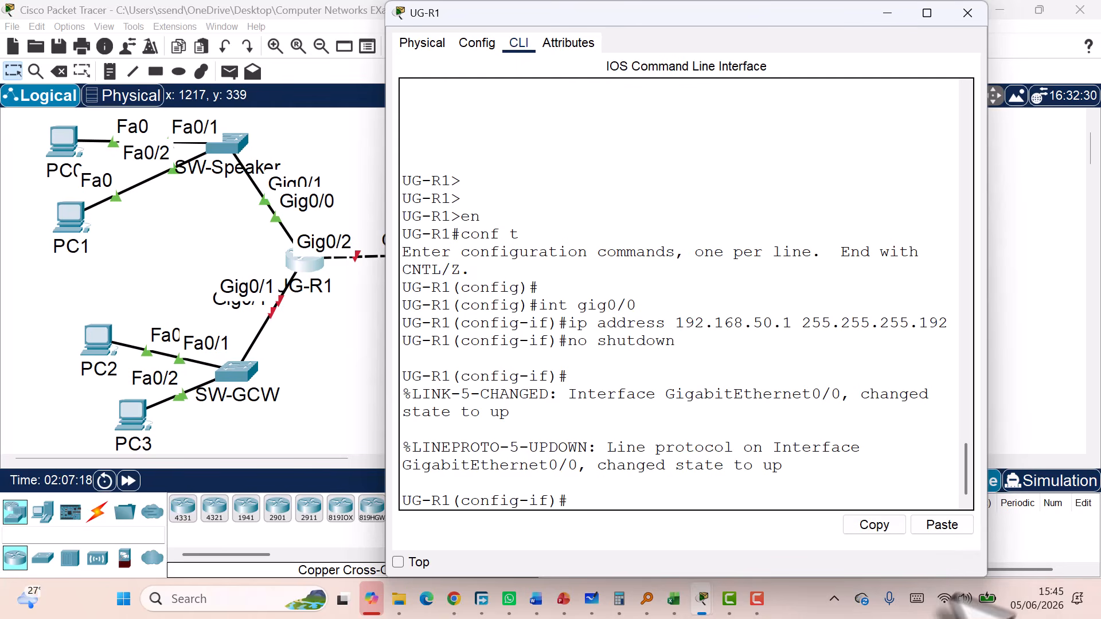
# Bring up the Word VLSM document and scroll down to the addressing table and router-link addresses
pyautogui.moveTo(708, 596)
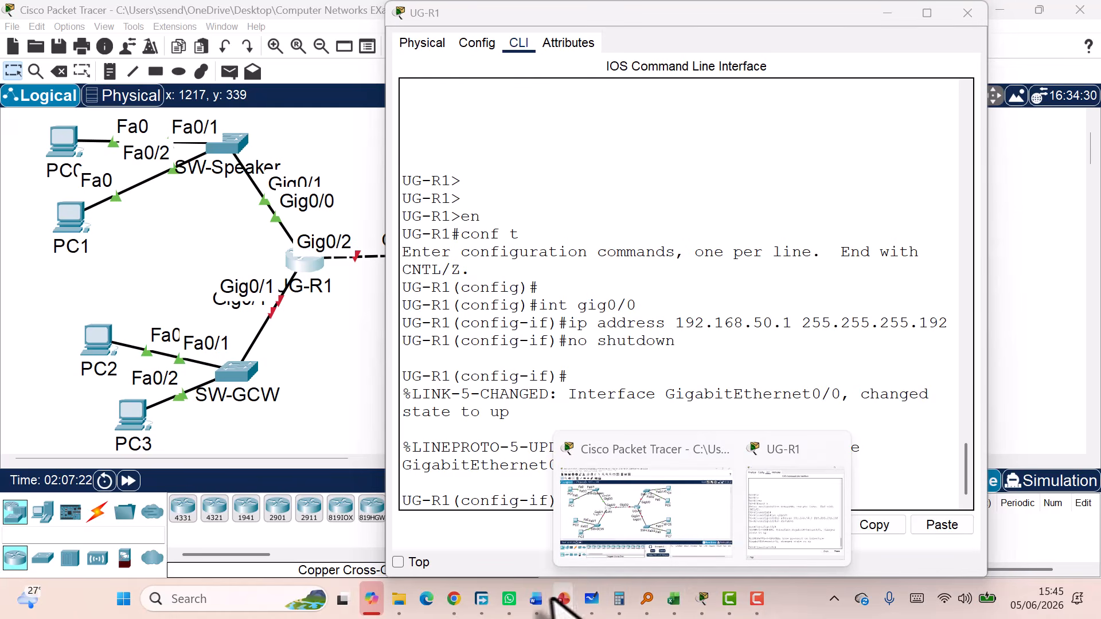
pyautogui.moveTo(536, 602)
pyautogui.click(559, 565)
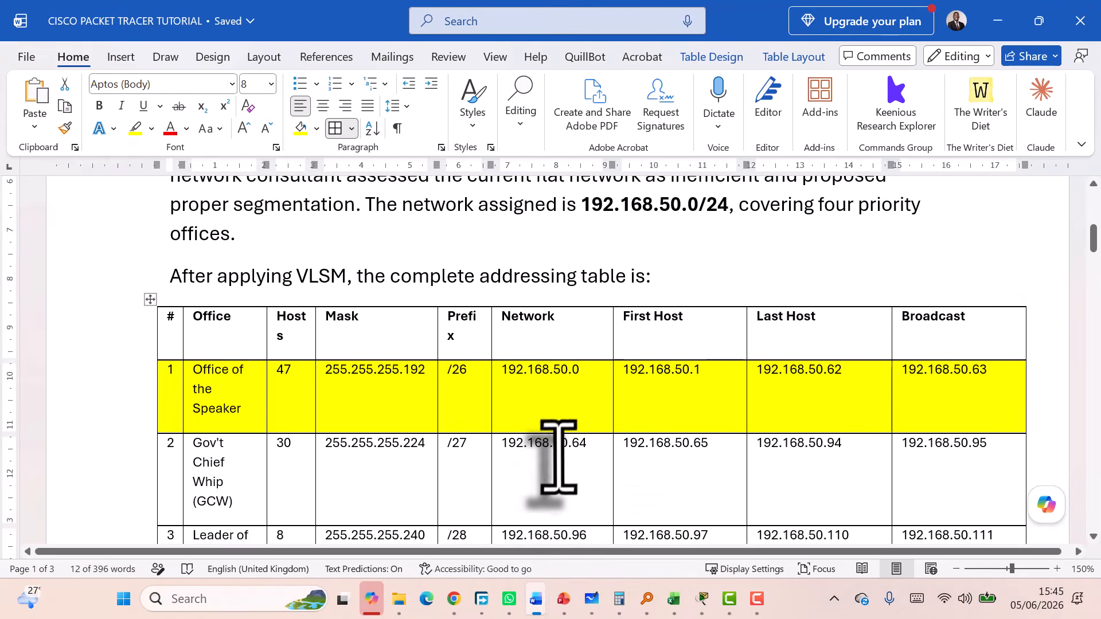
pyautogui.scroll(-1, 574, 453)
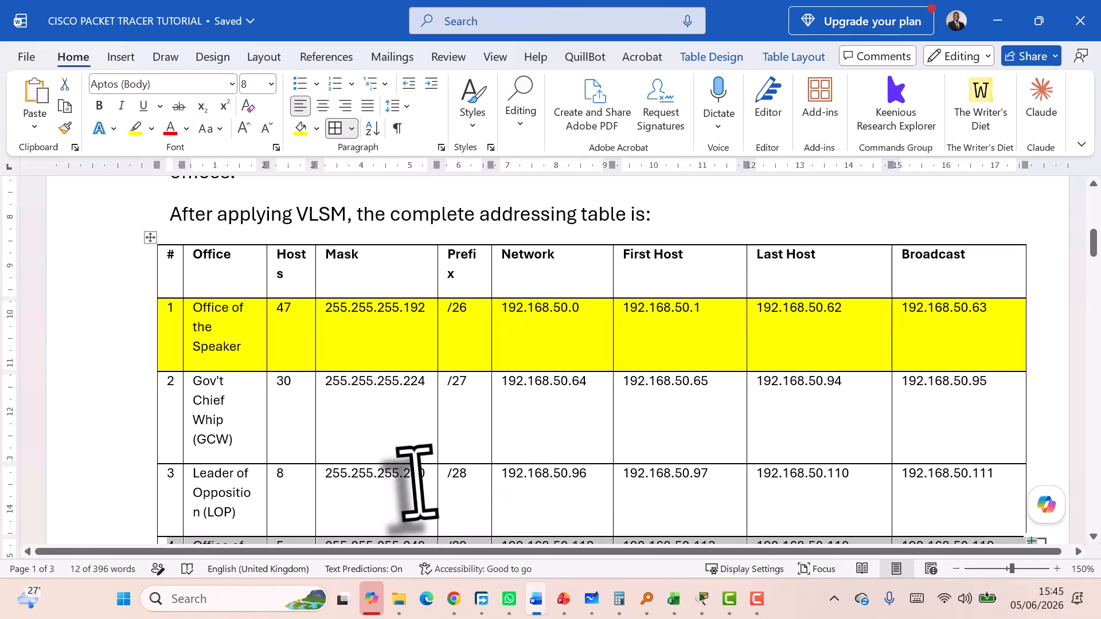
pyautogui.moveTo(454, 600)
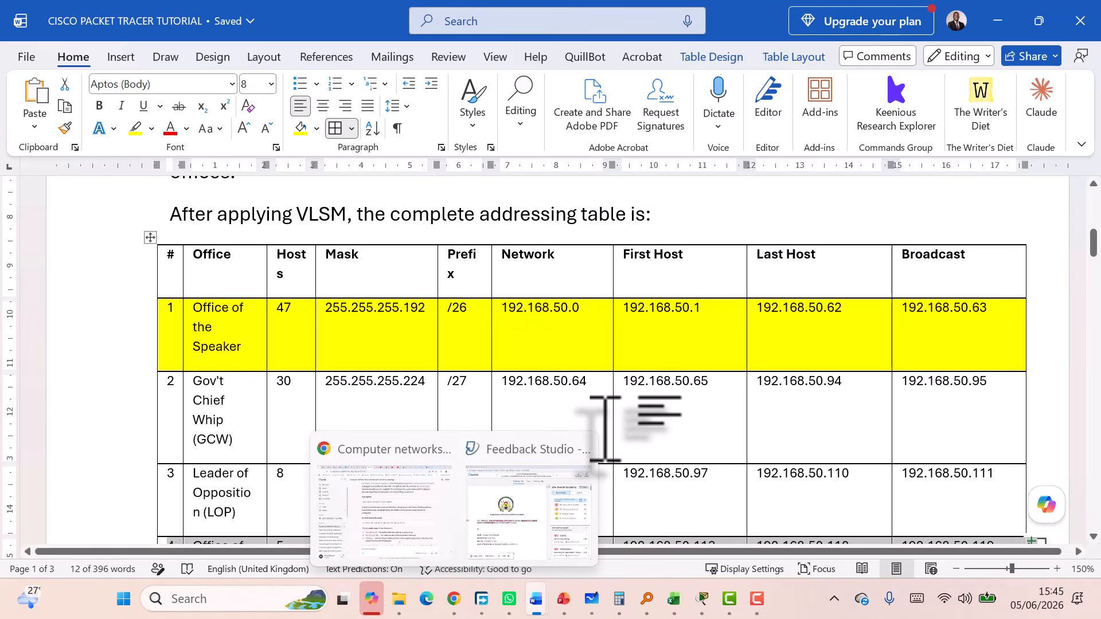
pyautogui.scroll(-2, 603, 430)
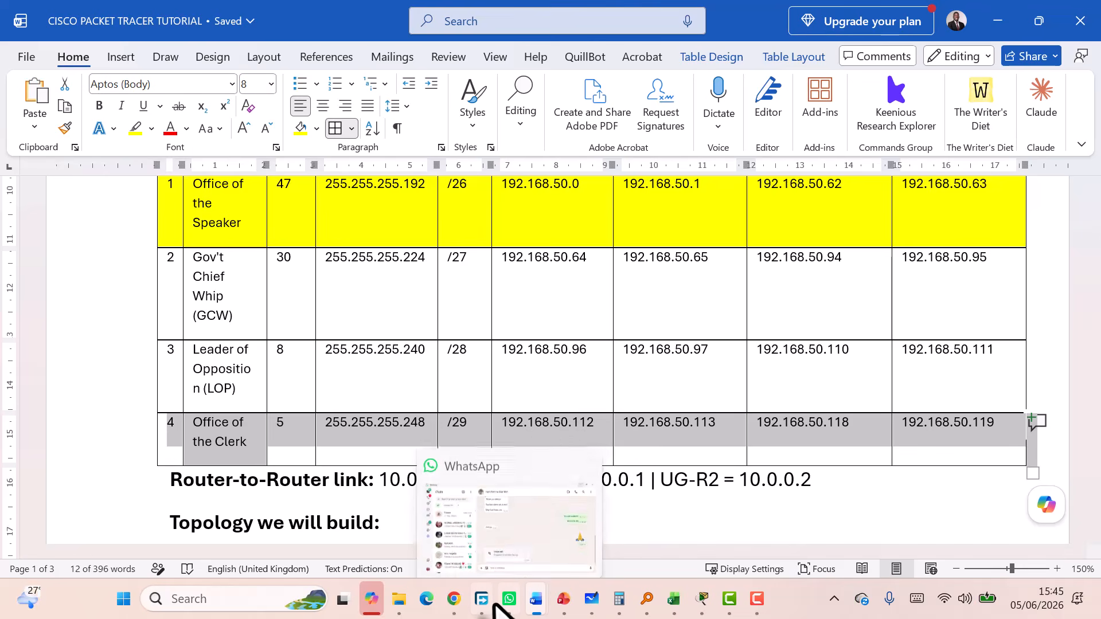
# Return to the Packet Tracer topology window from the taskbar
pyautogui.moveTo(492, 604)
pyautogui.moveTo(546, 608)
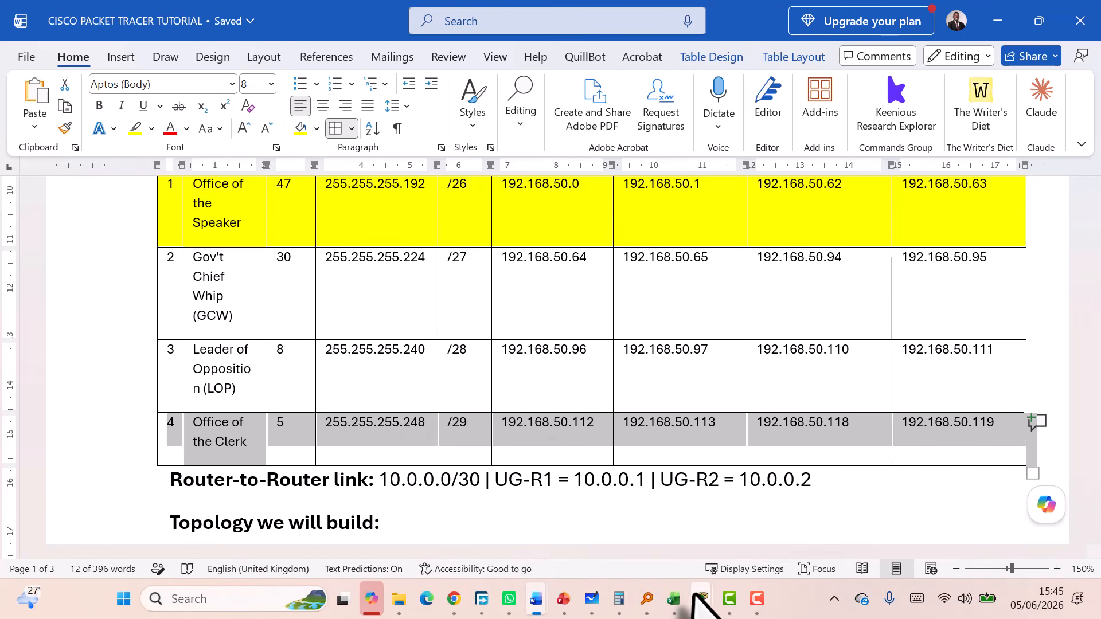
pyautogui.click(701, 597)
pyautogui.click(680, 519)
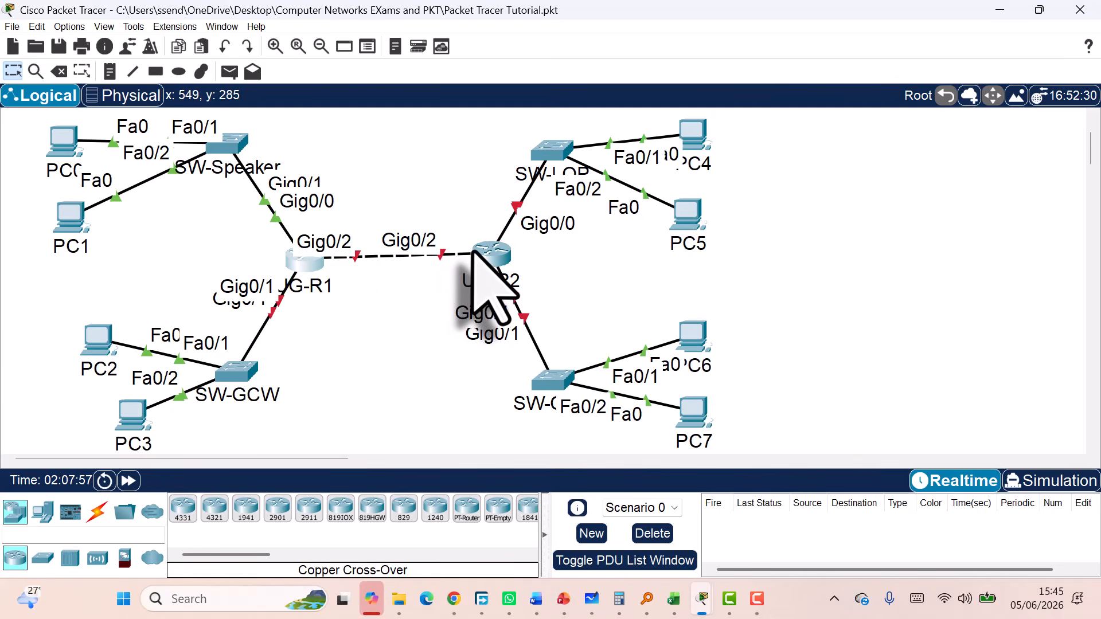
# Exit UG-R1's interface and global configuration modes, then close the UG-R1 window
pyautogui.moveTo(474, 252)
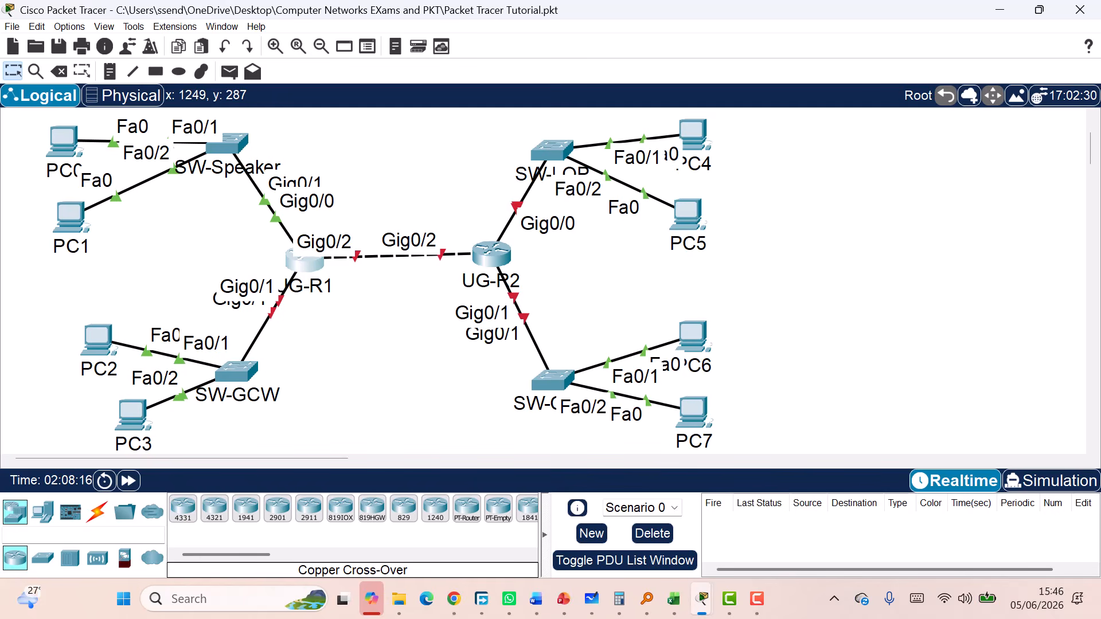
pyautogui.hotkey('alt', 'Tab')
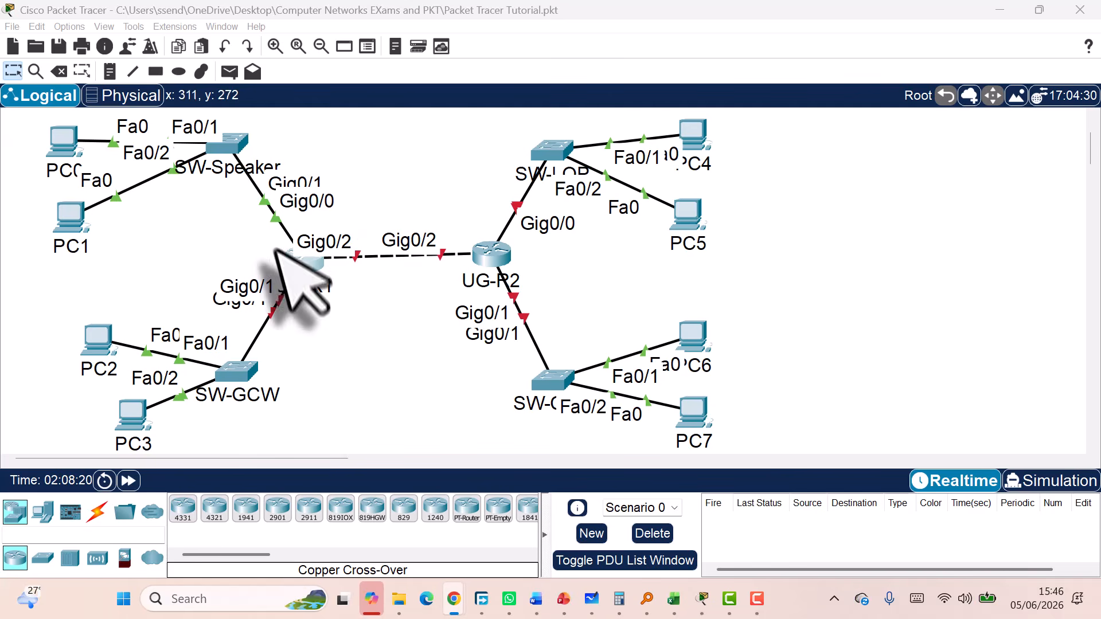
pyautogui.click(294, 253)
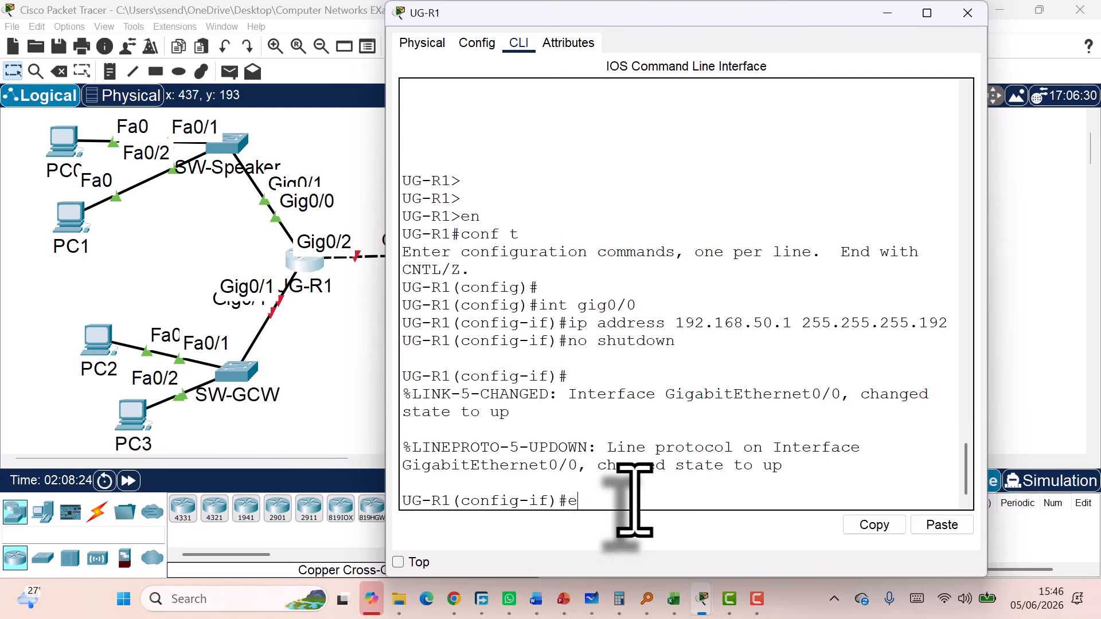
pyautogui.write('exit')
pyautogui.press('Return')
pyautogui.write('exi')
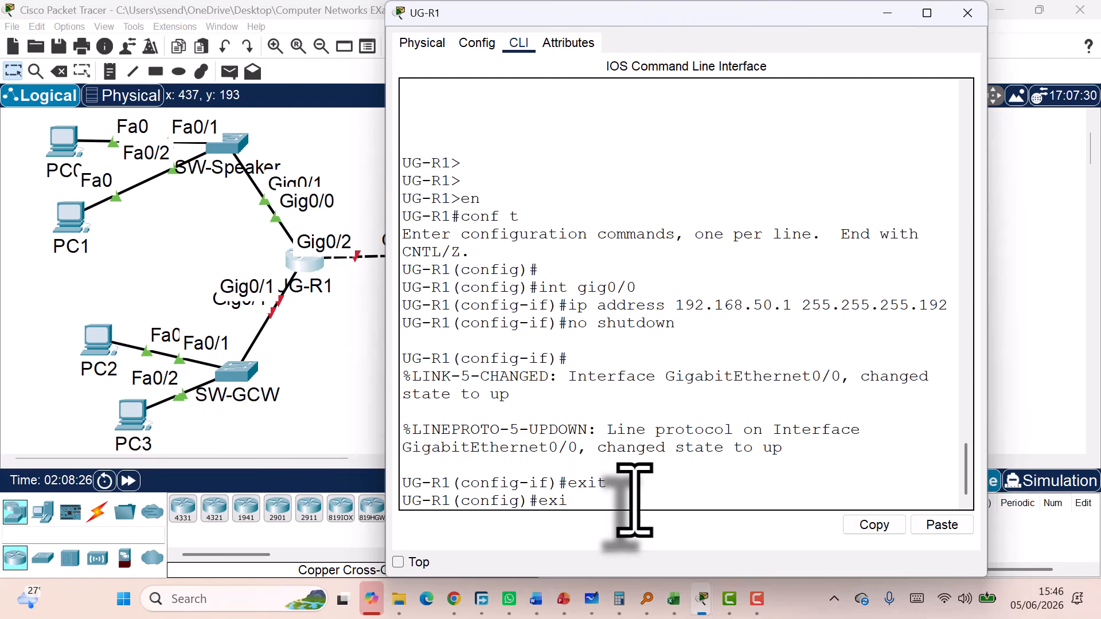
pyautogui.write('t')
pyautogui.press('Return')
pyautogui.press('Return')
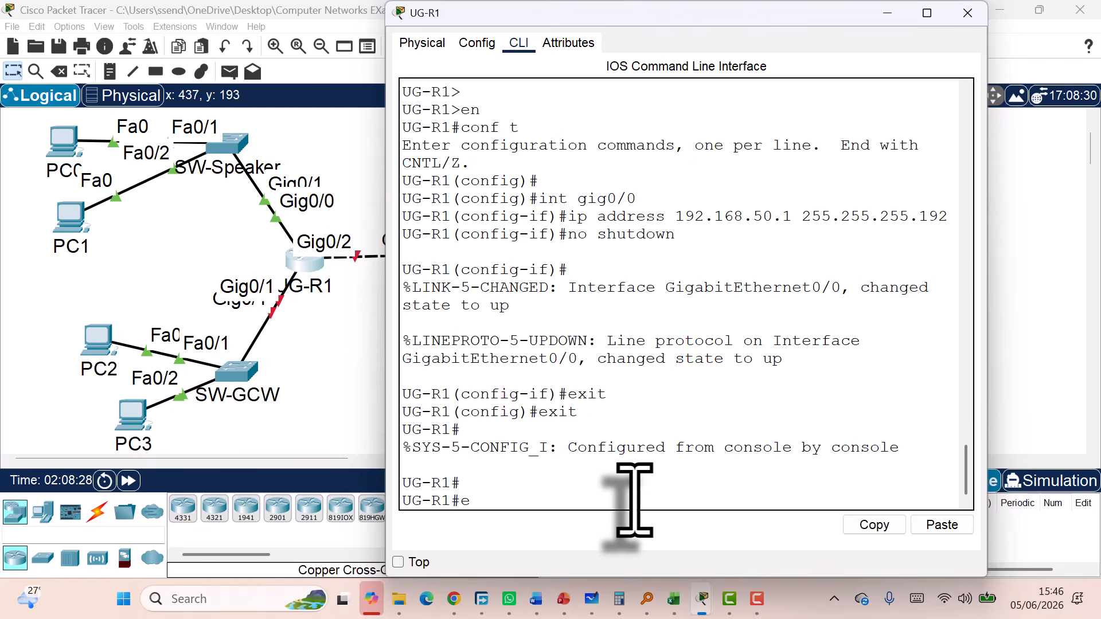
pyautogui.write('exit')
pyautogui.press('Return')
pyautogui.press('Return')
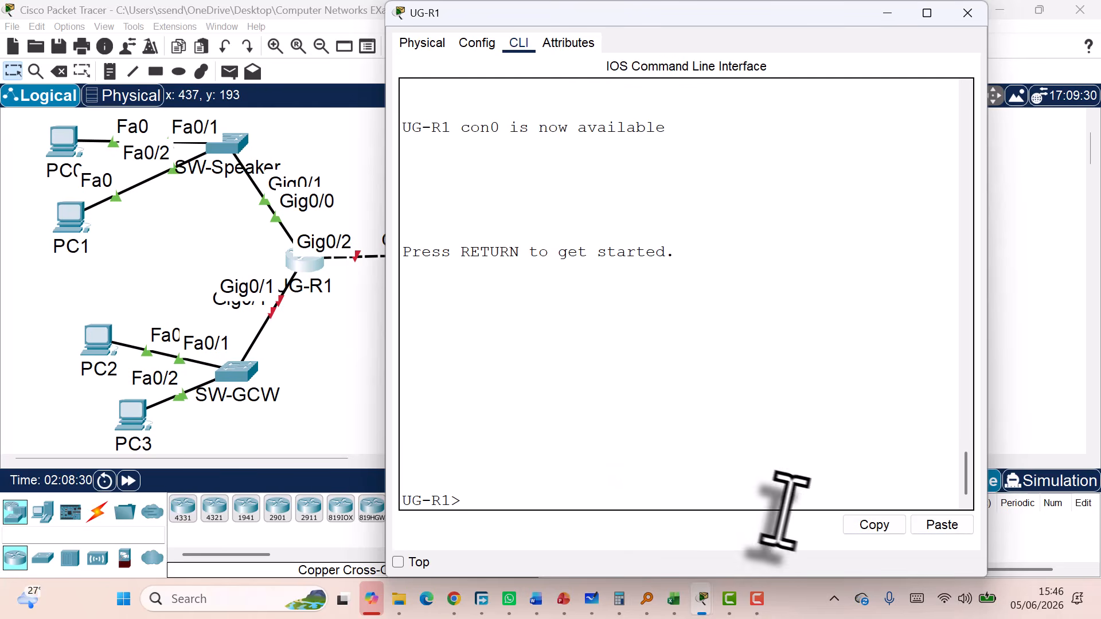
pyautogui.click(941, 526)
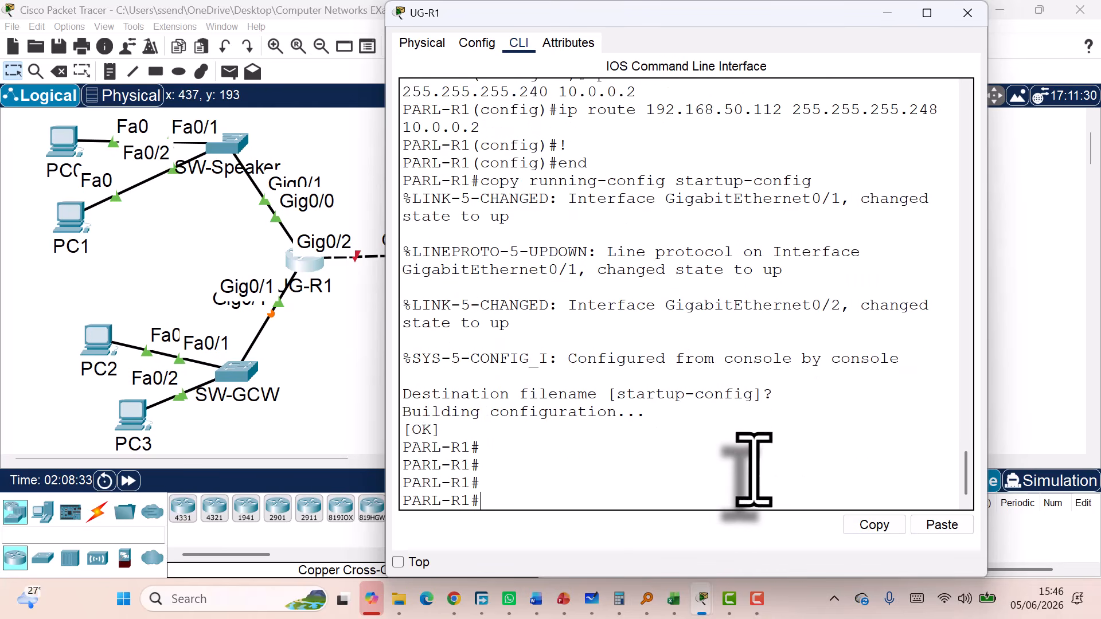
pyautogui.click(968, 12)
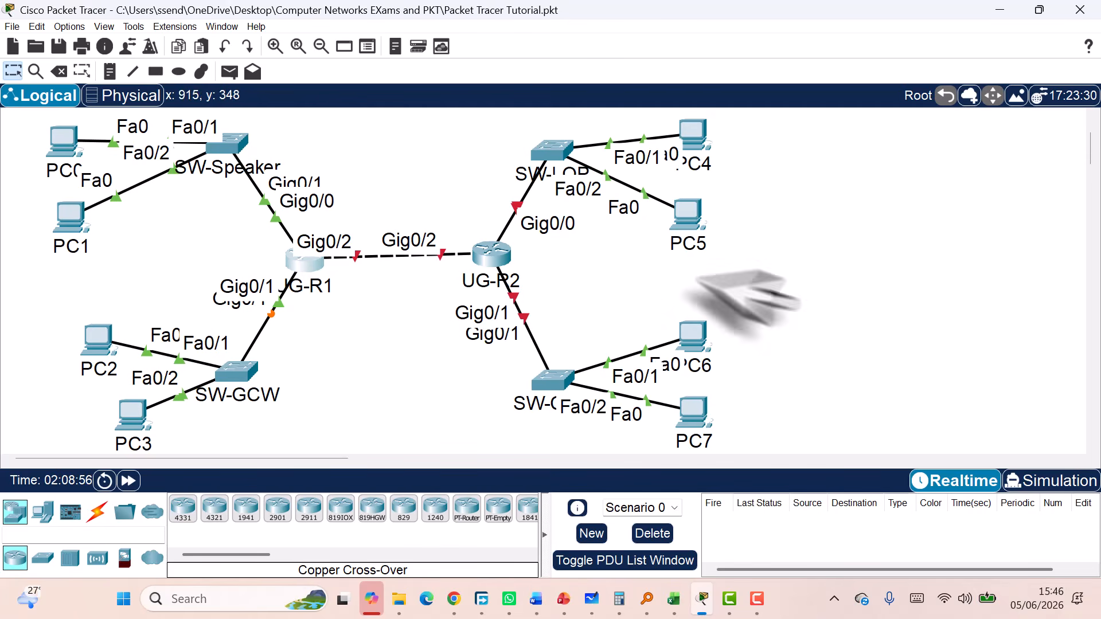
# Open UG-R2's GigabitEthernet0/0 settings and turn the port on
pyautogui.click(492, 253)
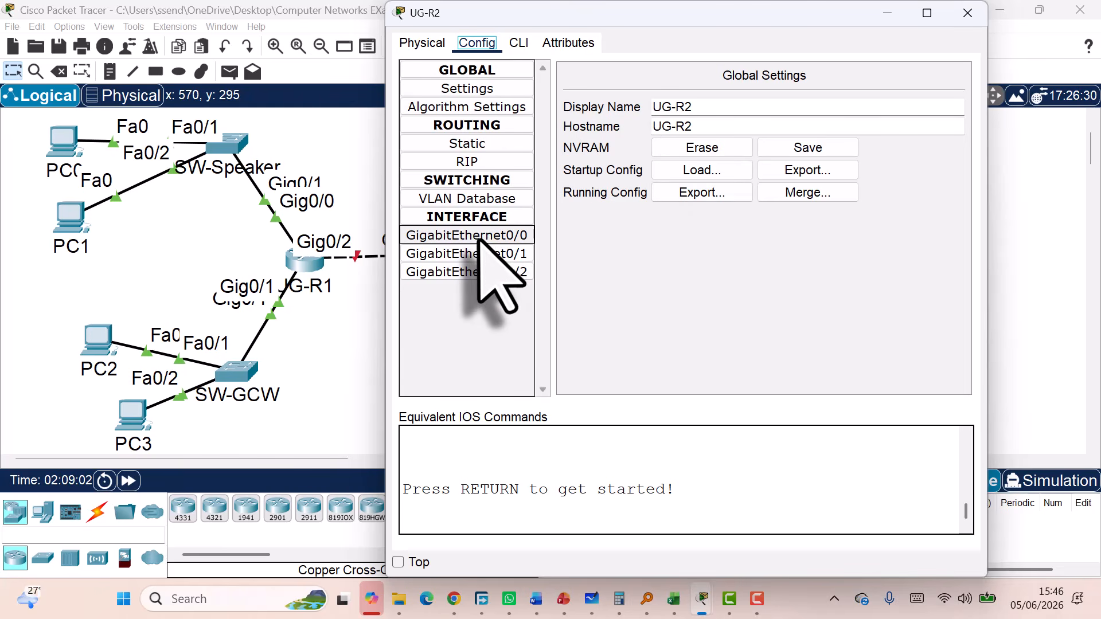
pyautogui.moveTo(617, 14); pyautogui.dragTo(415, 318)
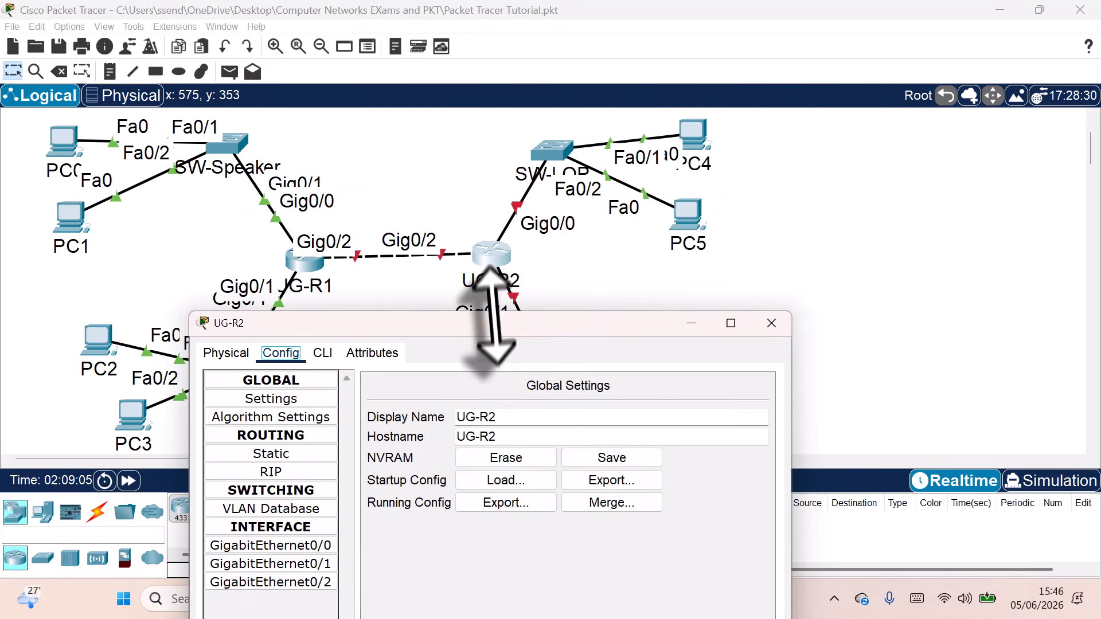
pyautogui.moveTo(498, 318); pyautogui.dragTo(540, 144)
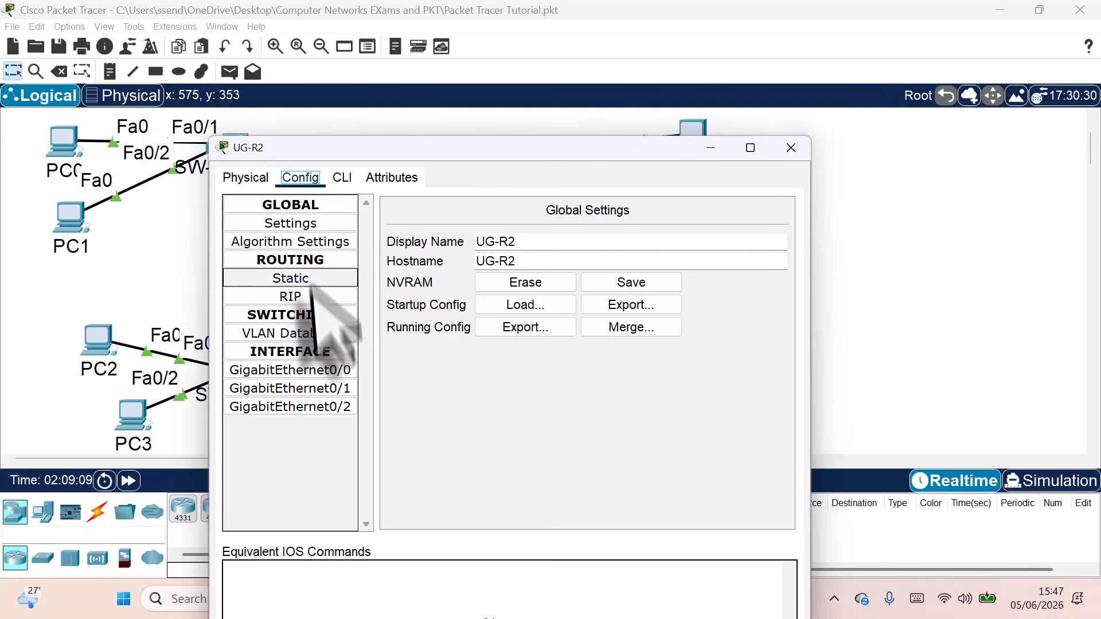
pyautogui.click(345, 371)
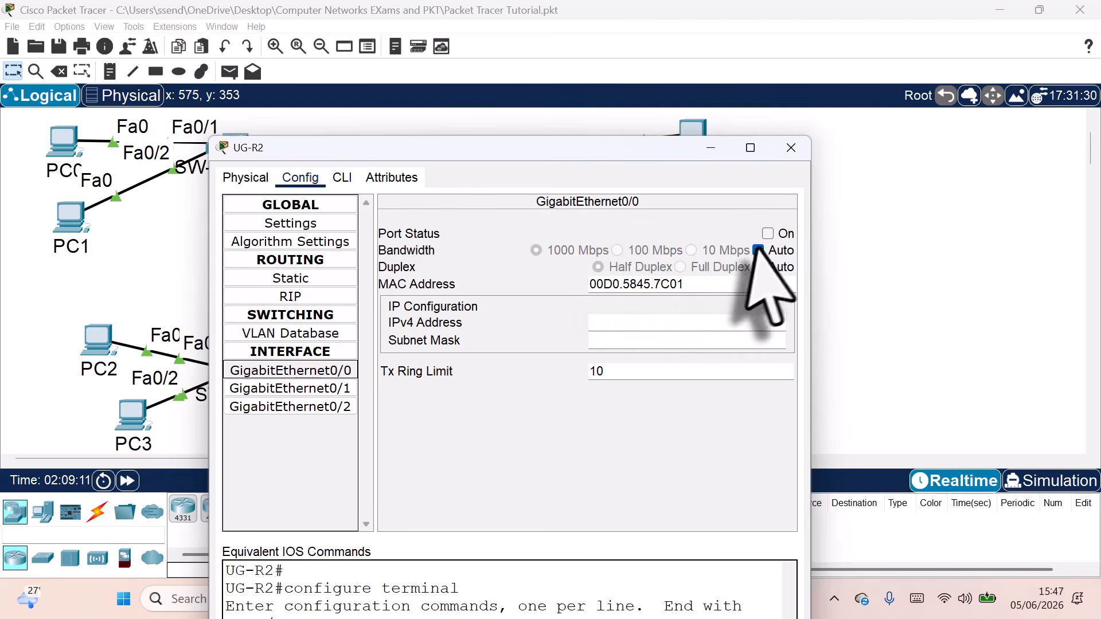
pyautogui.click(767, 233)
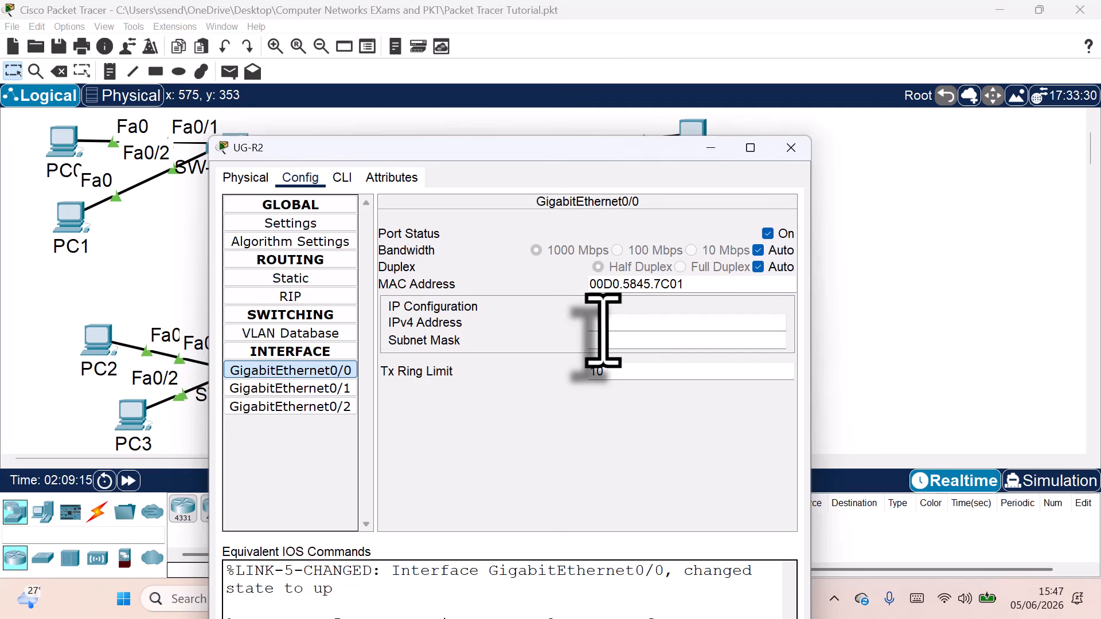
pyautogui.moveTo(553, 150); pyautogui.dragTo(544, 92)
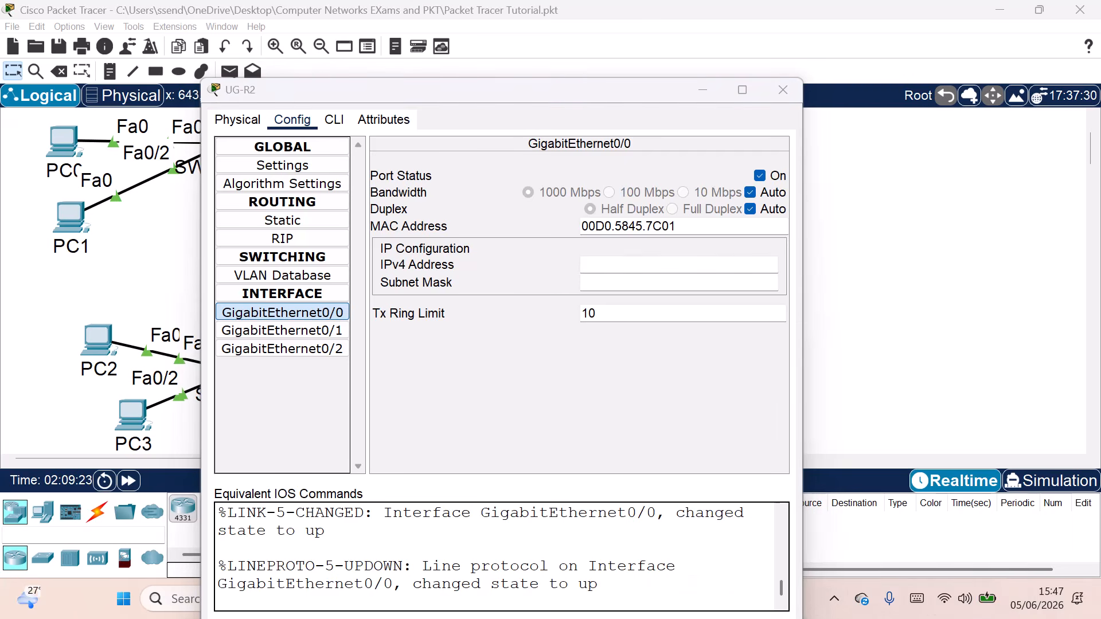
# Copy the LOP first host 192.168.50.97 from Word into Gig0/0's IPv4 Address
pyautogui.hotkey('alt', 'Tab')
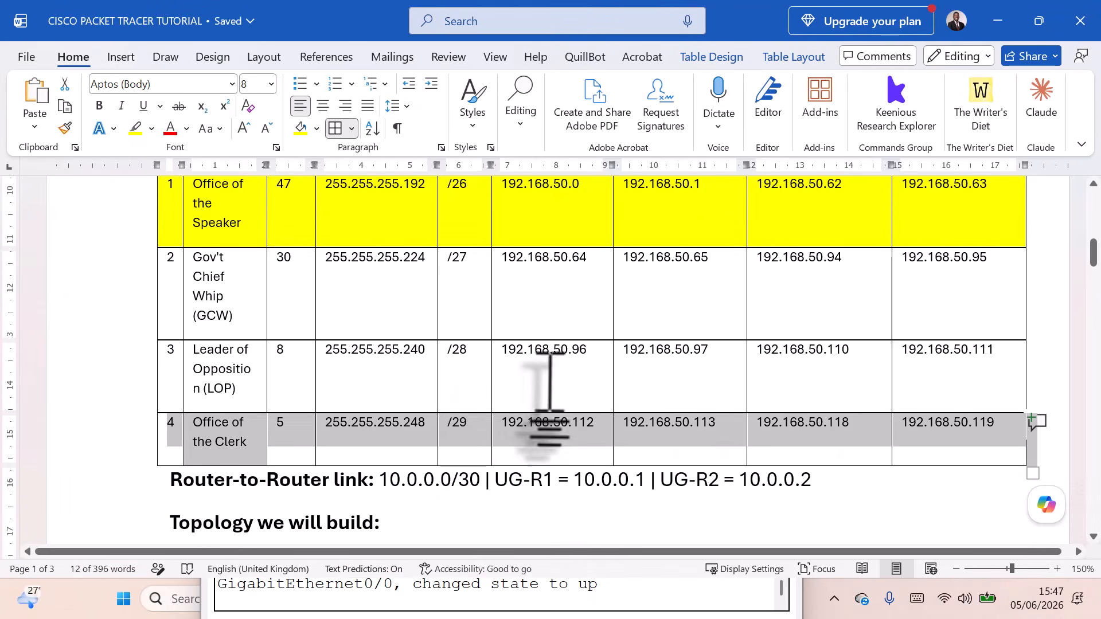
pyautogui.moveTo(711, 353); pyautogui.dragTo(630, 355)
pyautogui.hotkey('ctrl', 'c')
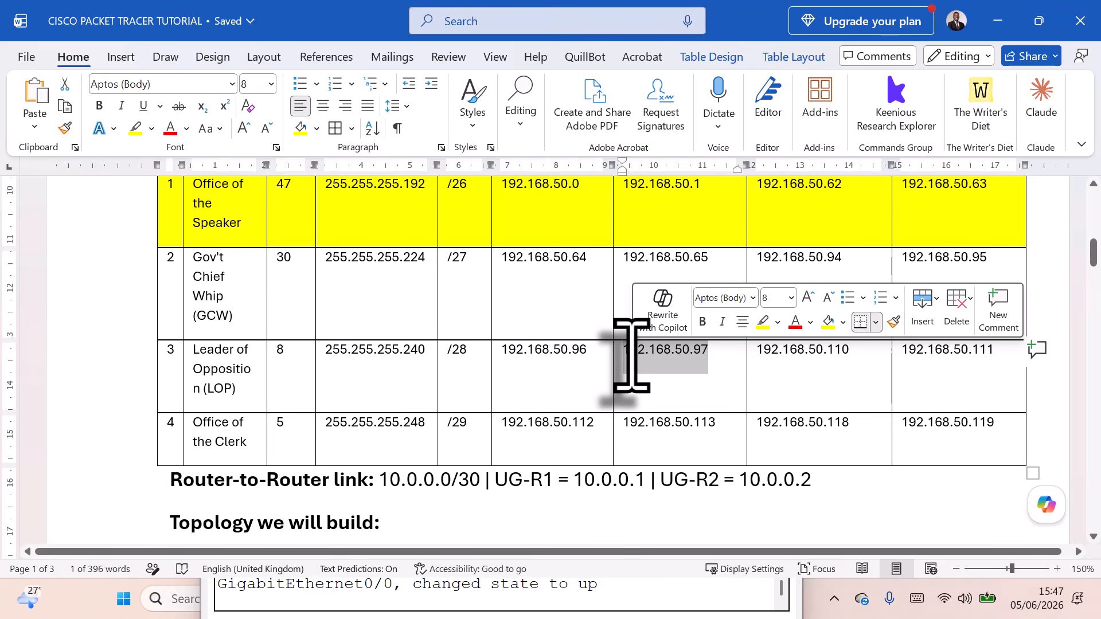
pyautogui.click(998, 20)
pyautogui.hotkey('ctrl', 'v')
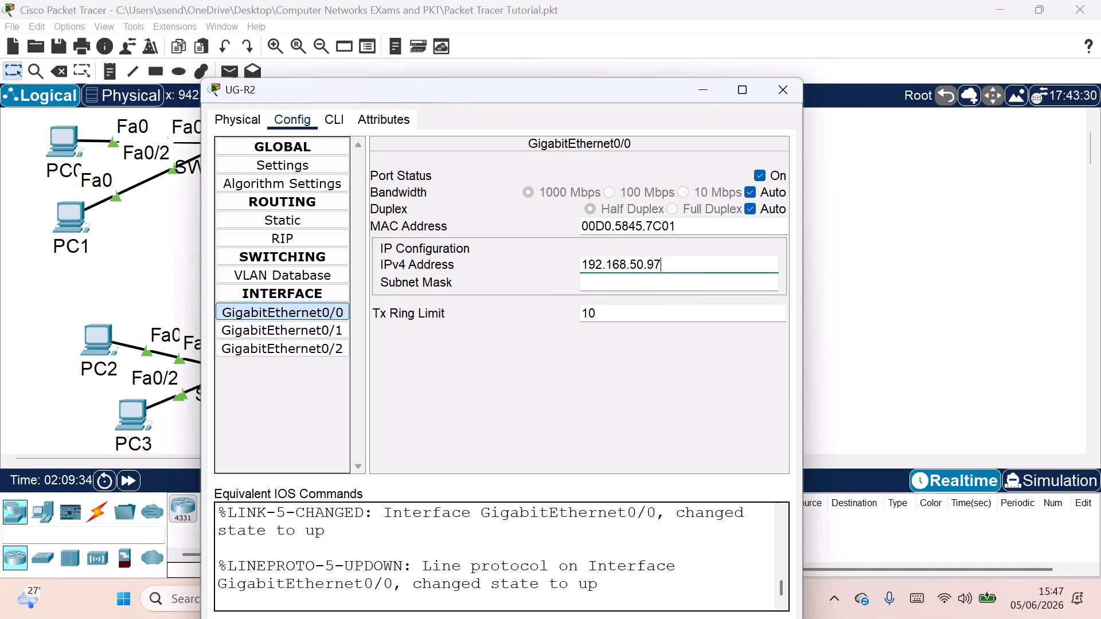
pyautogui.press('Tab')
# Set Gig0/0's subnet mask to 255.255.255.240 from the Word table and close UG-R2
pyautogui.hotkey('alt', 'Tab')
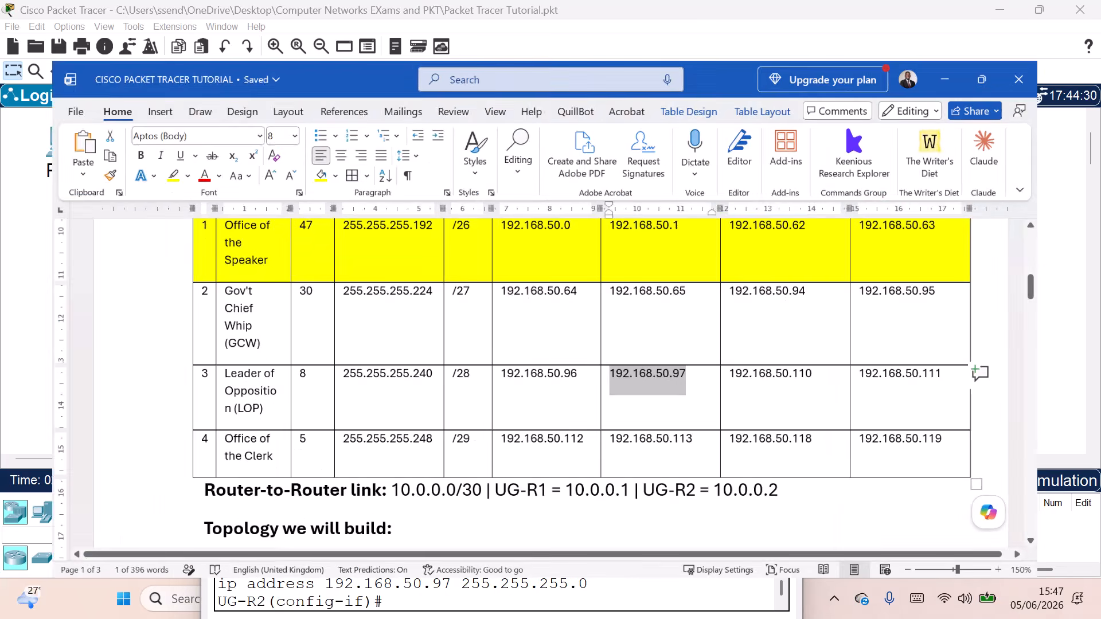
pyautogui.rightClick(372, 361)
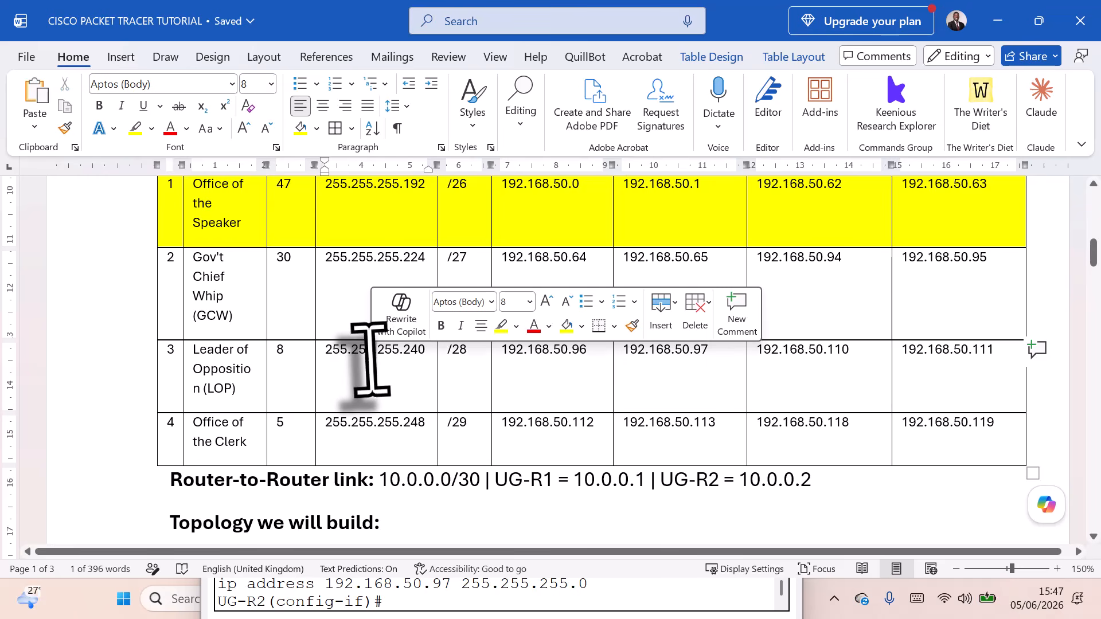
pyautogui.click(376, 354)
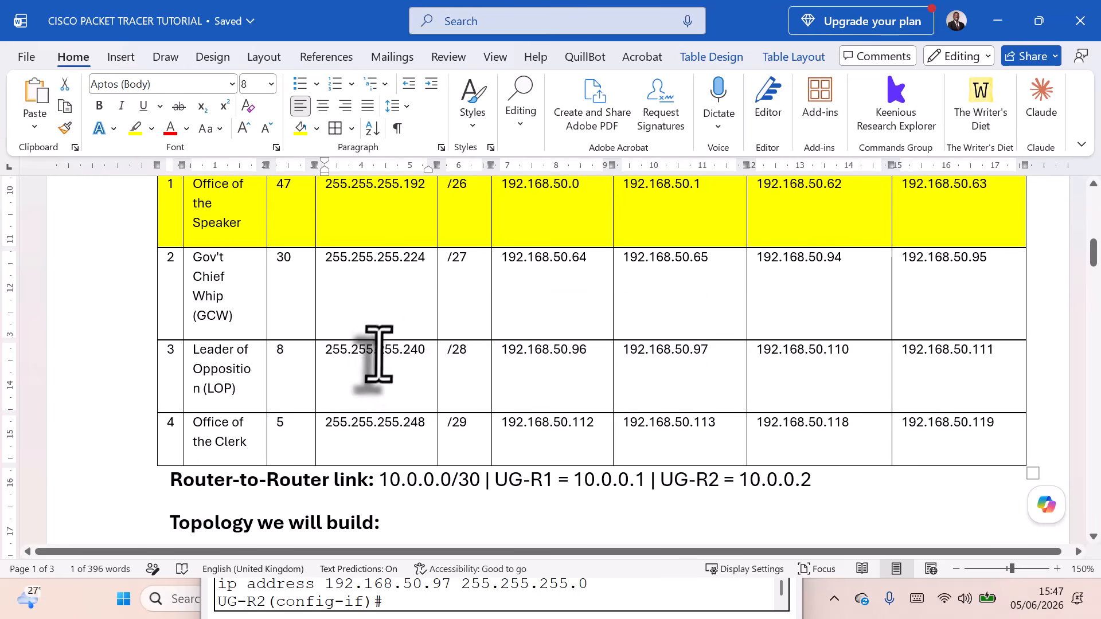
pyautogui.moveTo(422, 354); pyautogui.dragTo(325, 356)
pyautogui.hotkey('ctrl', 'c')
pyautogui.click(998, 20)
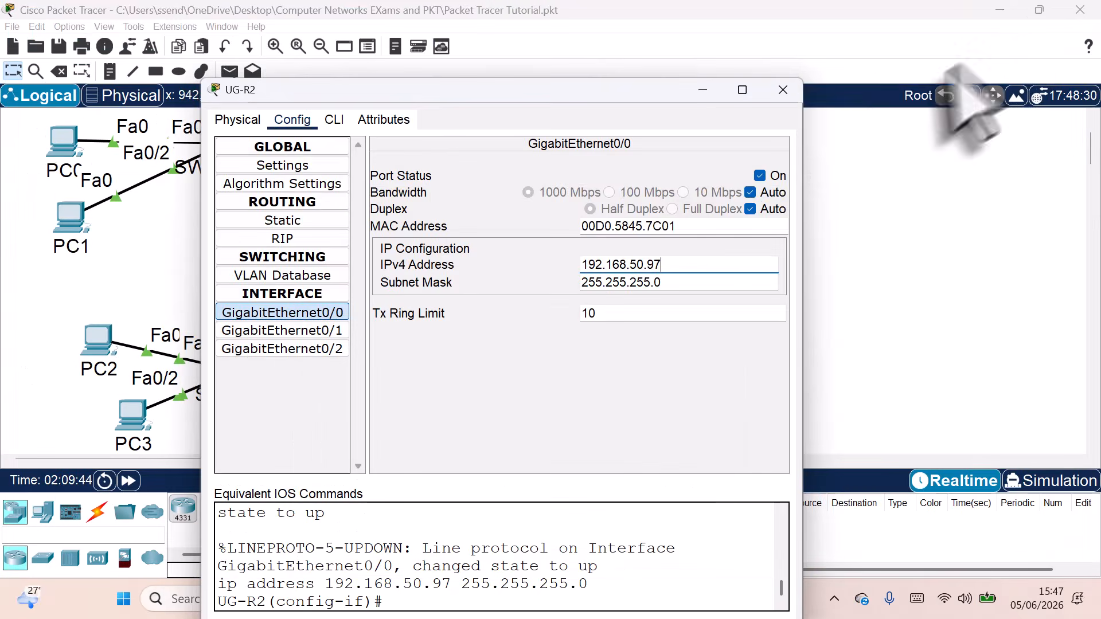
pyautogui.tripleClick(608, 283)
pyautogui.hotkey('ctrl', 'v')
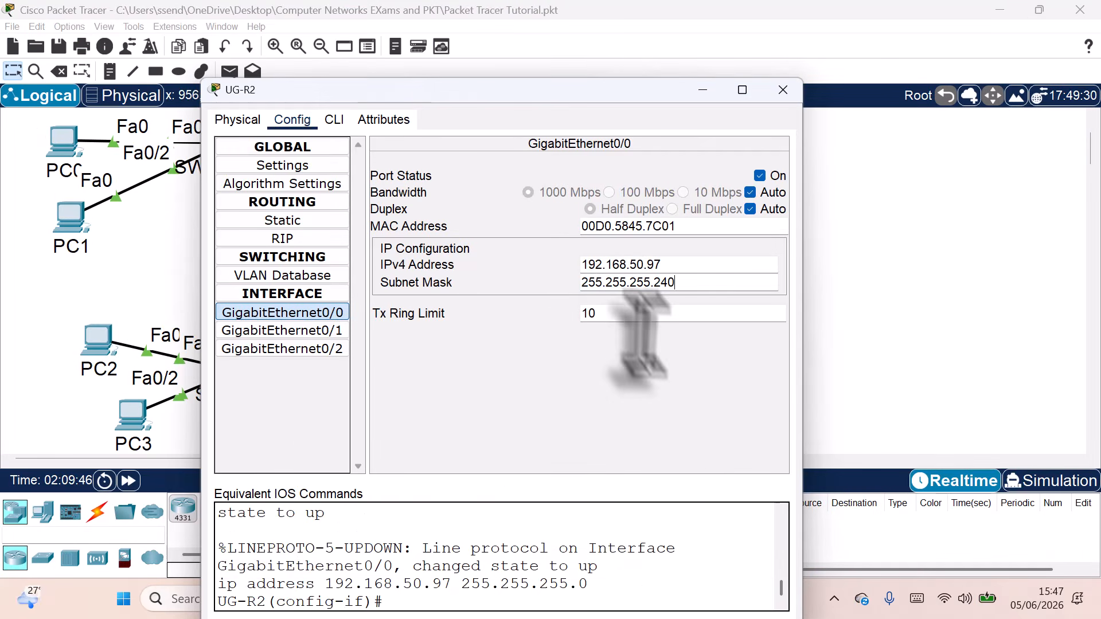
pyautogui.press('Return')
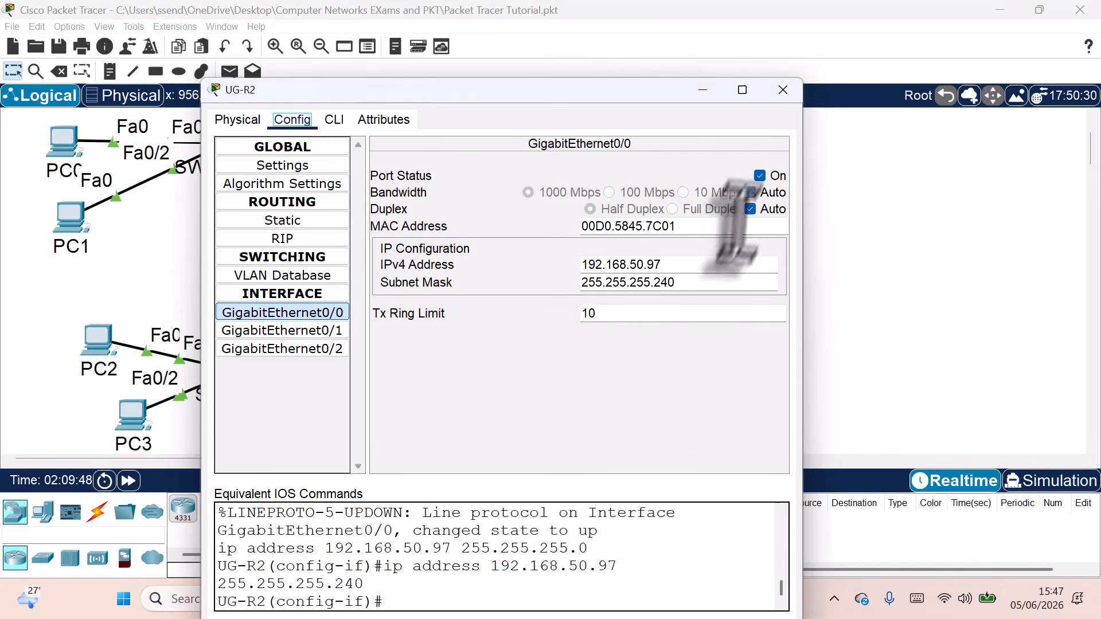
pyautogui.click(783, 89)
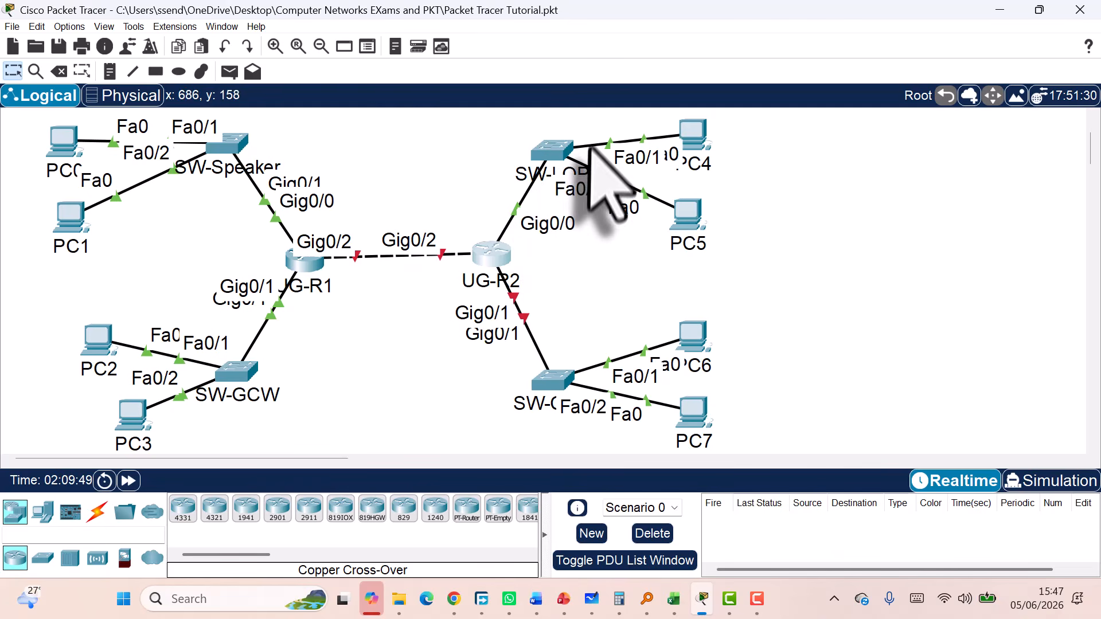
# Open UG-R2's GigabitEthernet0/1 settings and turn the port on
pyautogui.click(505, 256)
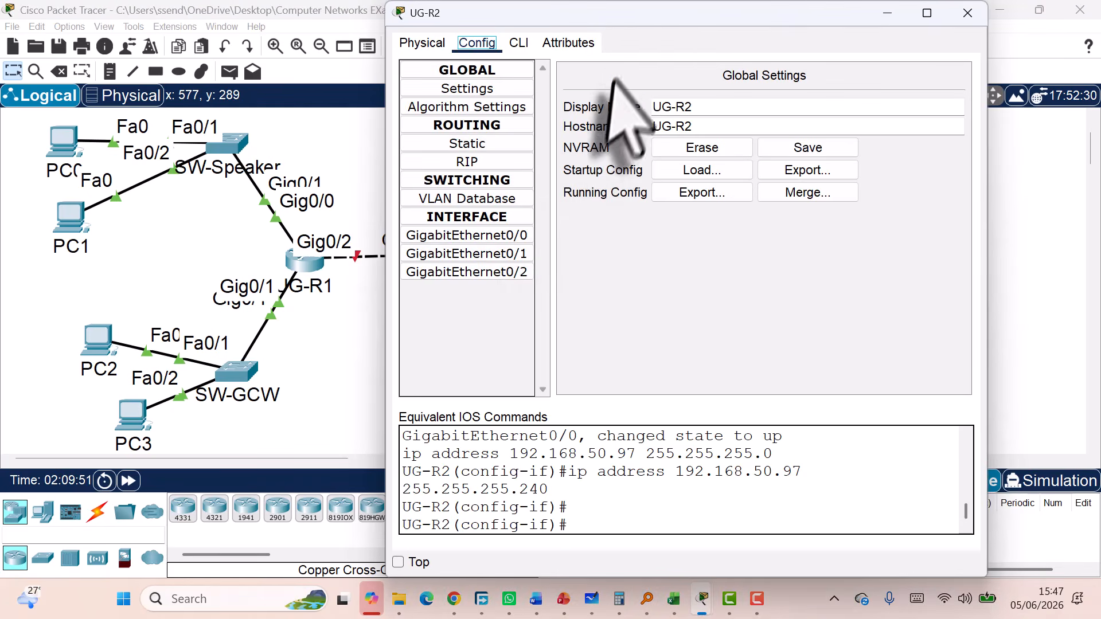
pyautogui.moveTo(631, 17); pyautogui.dragTo(532, 433)
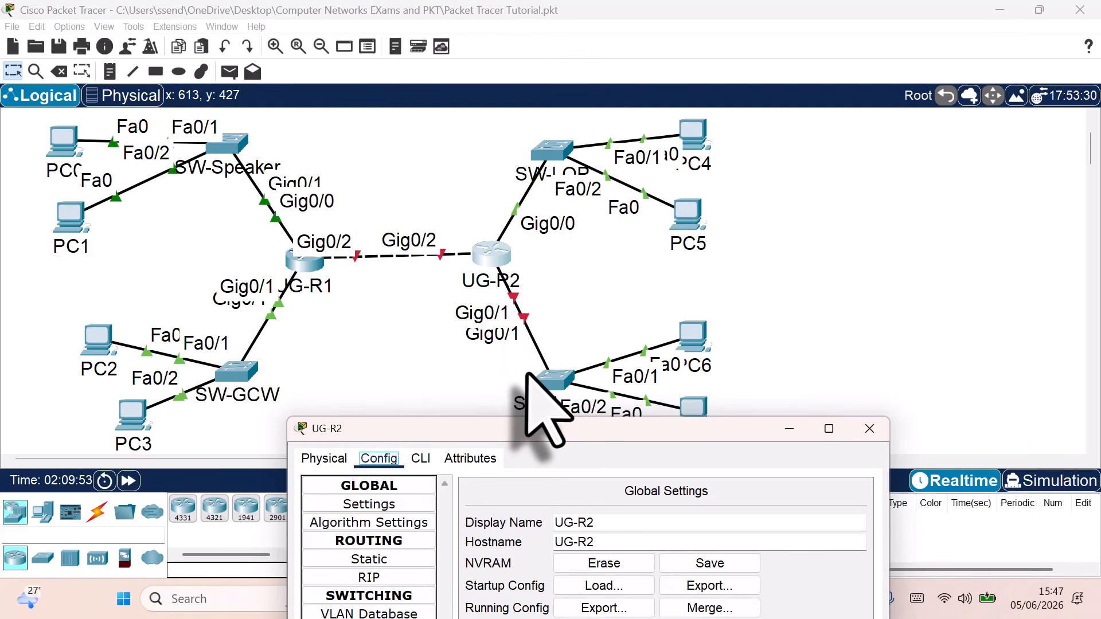
pyautogui.moveTo(539, 436); pyautogui.dragTo(519, 514)
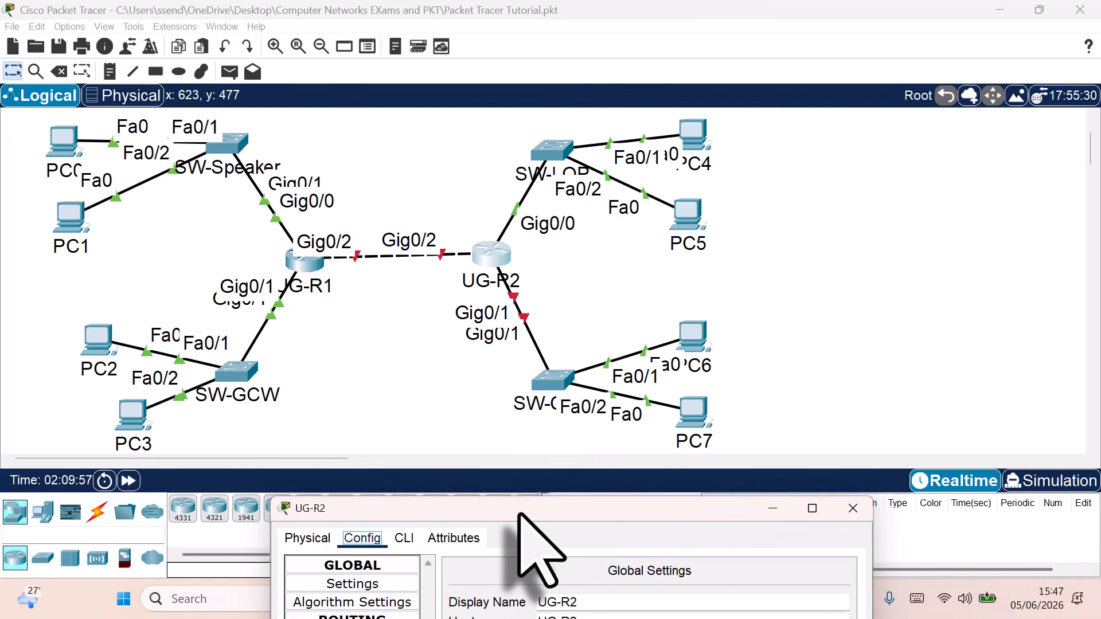
pyautogui.moveTo(519, 514); pyautogui.dragTo(574, 156)
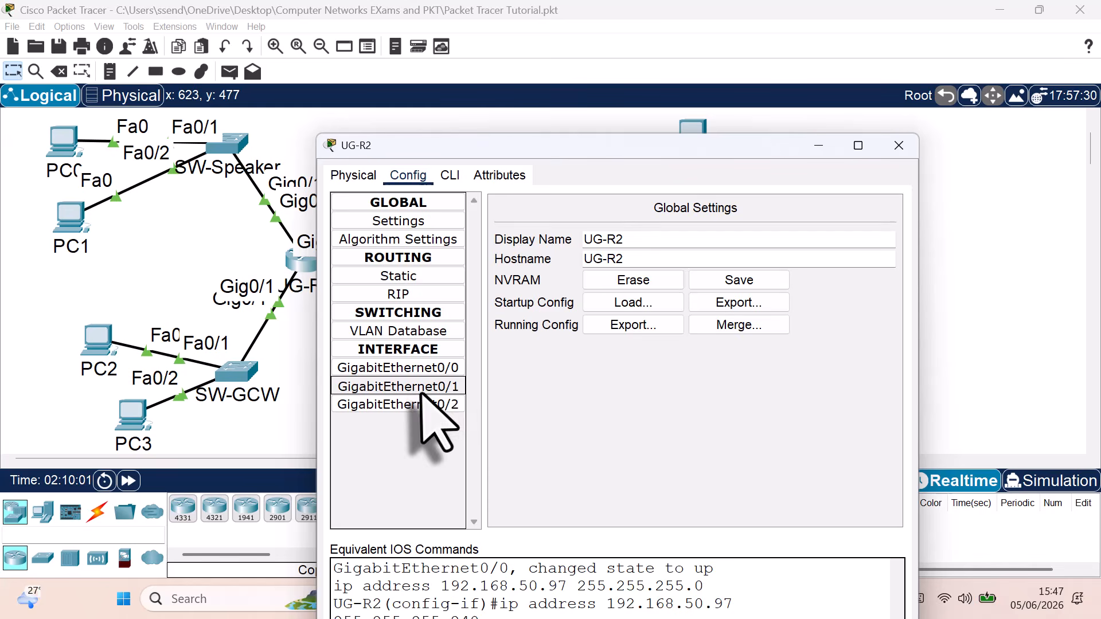
pyautogui.click(421, 385)
pyautogui.click(875, 232)
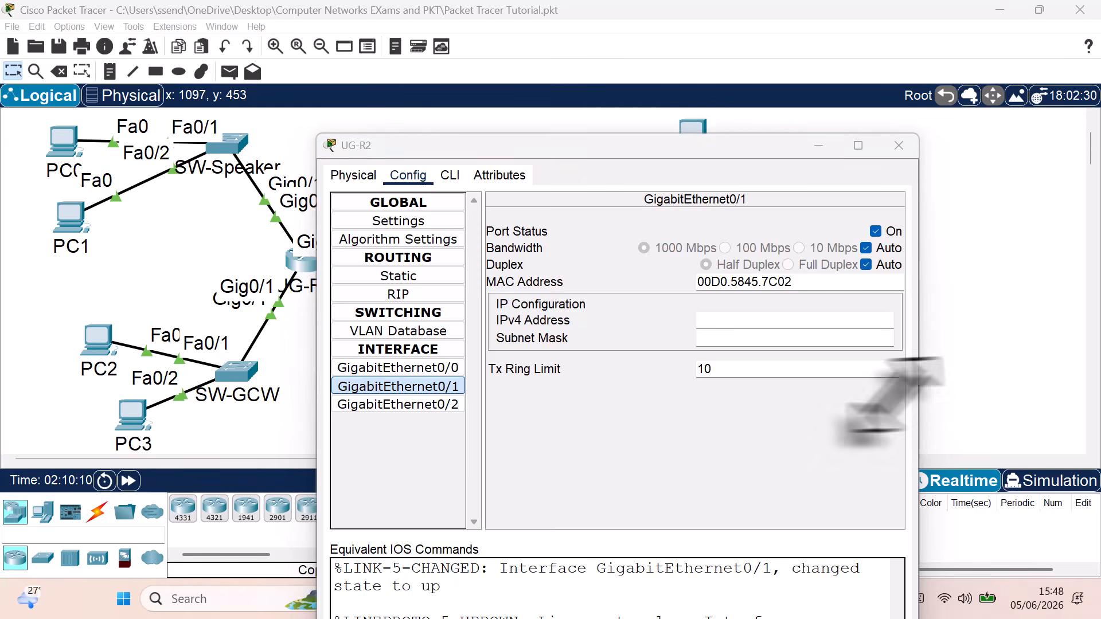
# Enter 192.168.50.113, the Office of the Clerk's first host, as Gig0/1's IPv4 address
pyautogui.click(712, 322)
pyautogui.write('192.168.50.113')
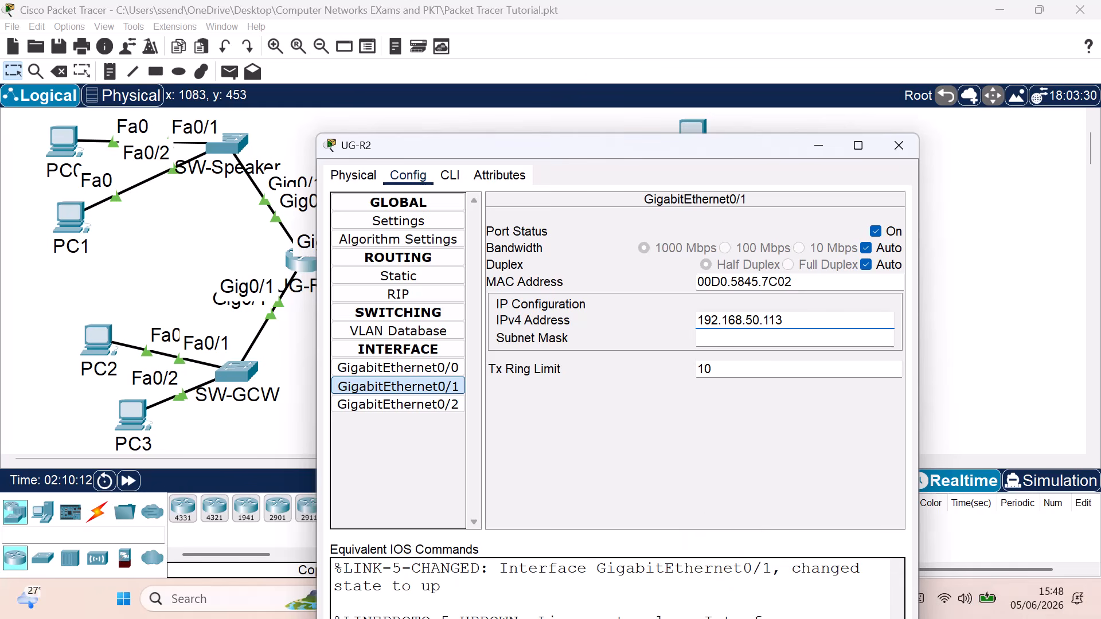
pyautogui.hotkey('alt', 'Tab')
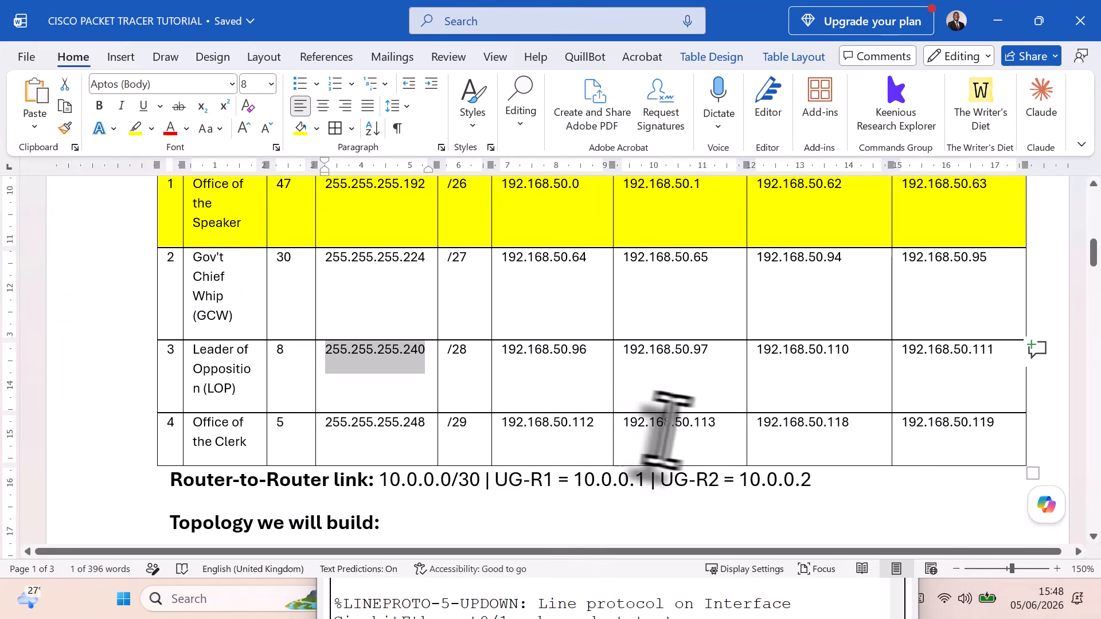
pyautogui.moveTo(714, 429); pyautogui.dragTo(627, 430)
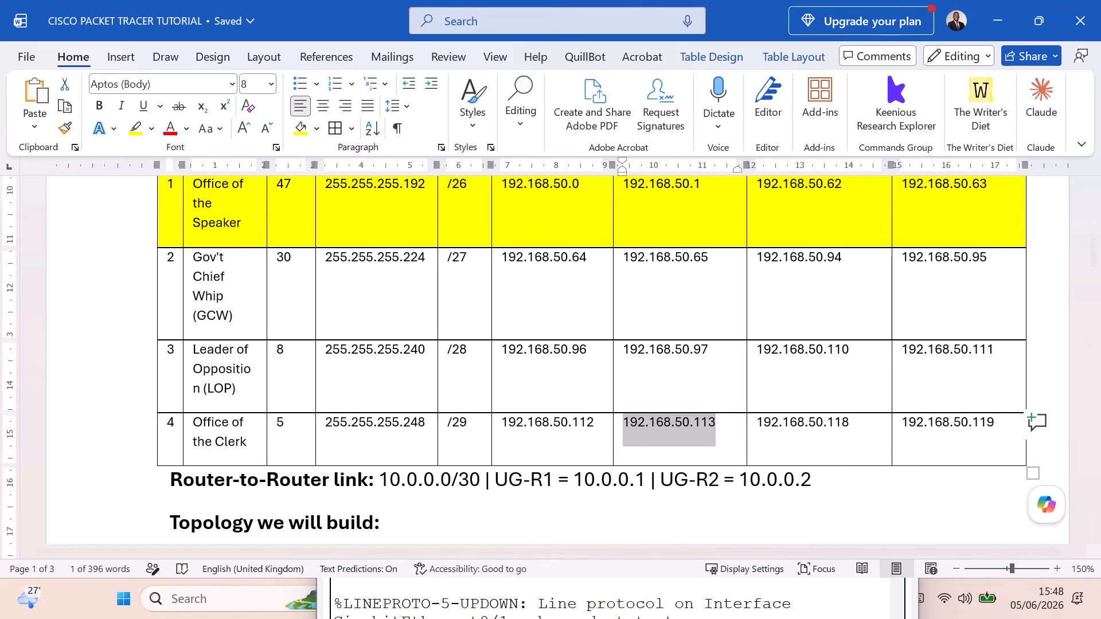
pyautogui.hotkey('alt', 'Tab')
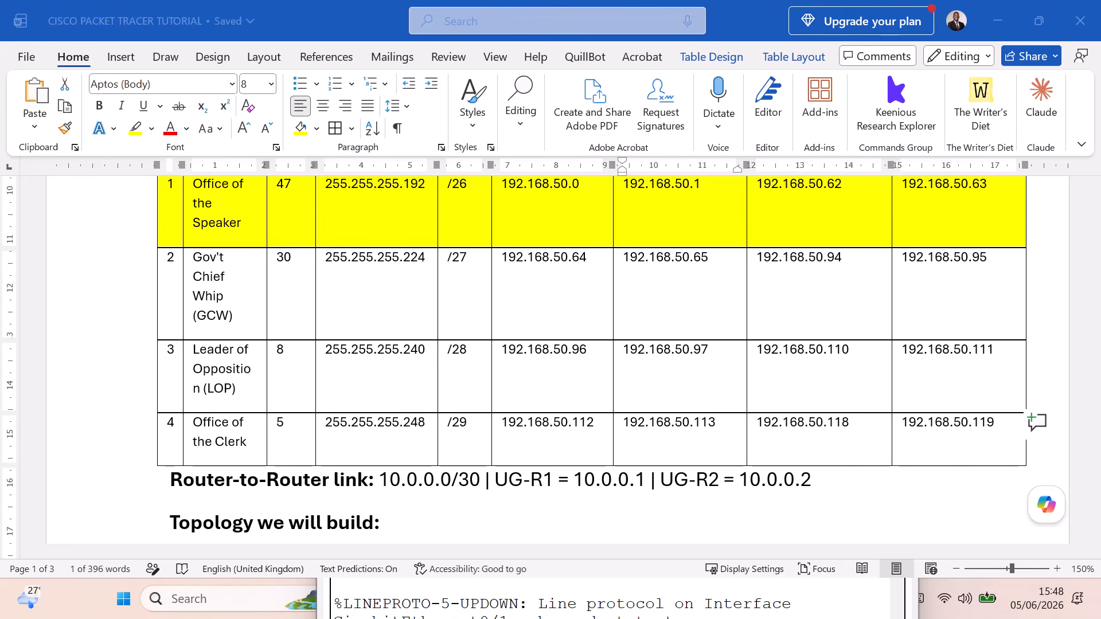
pyautogui.hotkey('alt', 'Tab')
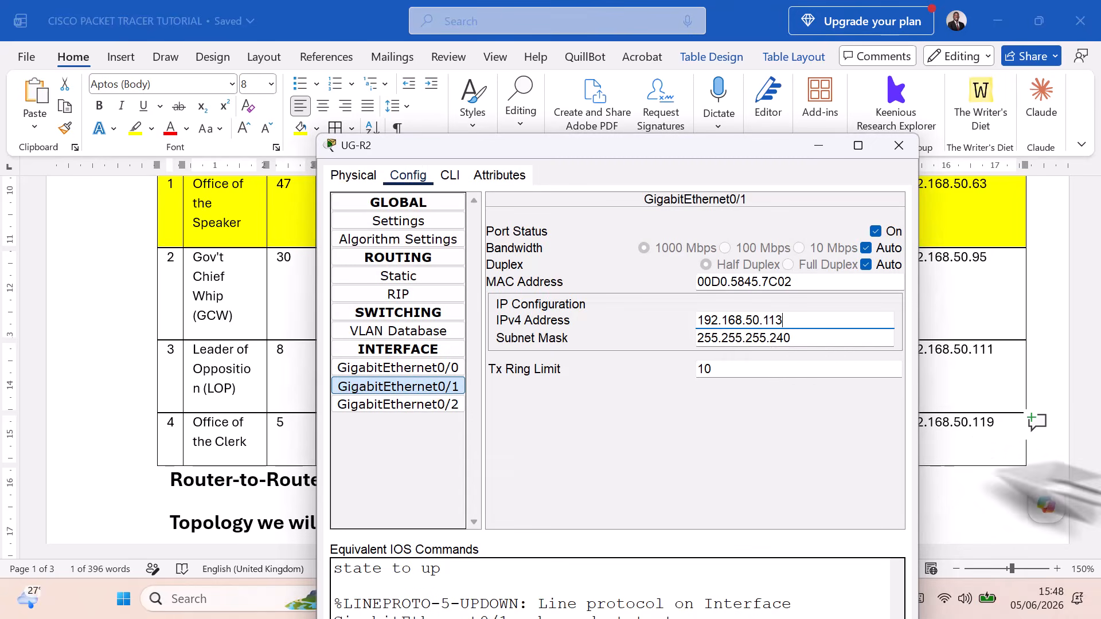
# Set Gig0/1's subnet mask to 255.255.255.248 and close UG-R2's settings
pyautogui.doubleClick(752, 339)
pyautogui.write('255.255.255.248')
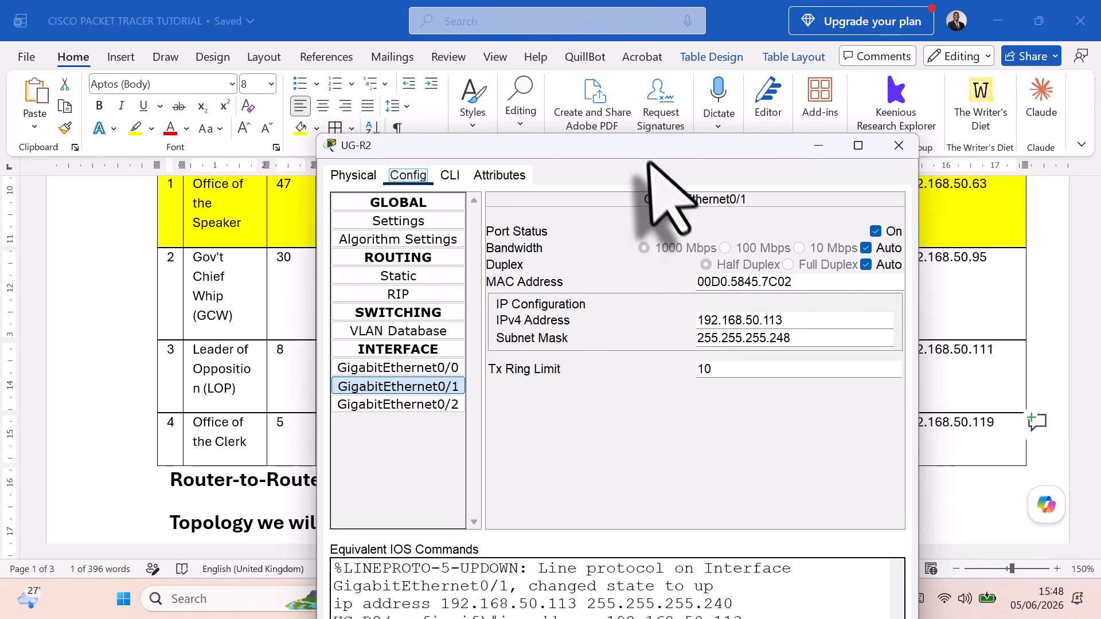
pyautogui.moveTo(644, 161); pyautogui.dragTo(608, 90)
pyautogui.click(863, 74)
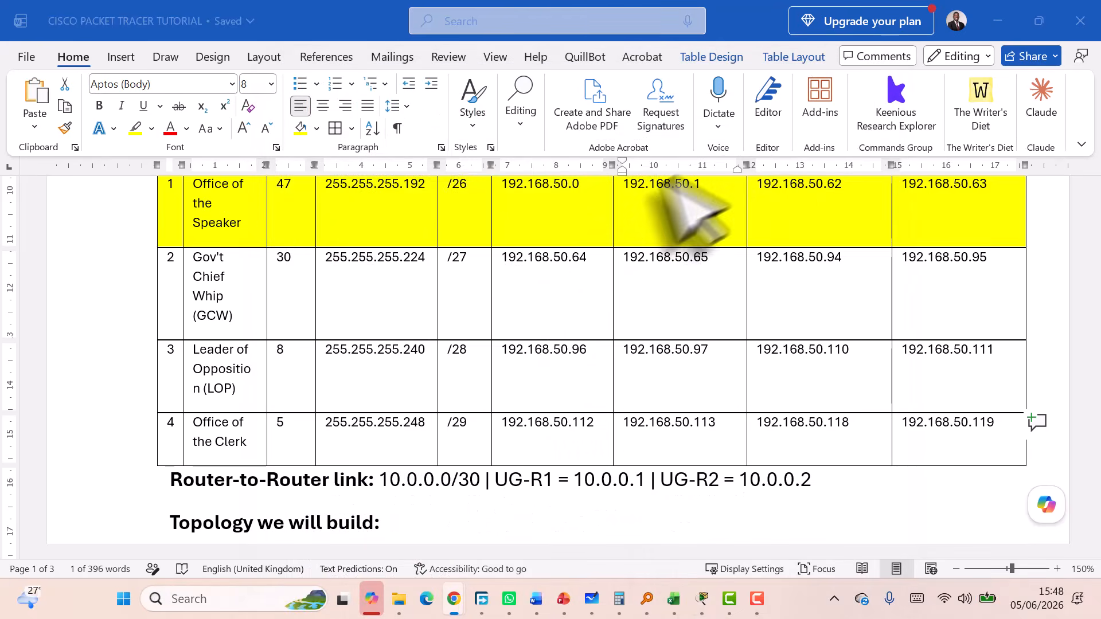
pyautogui.click(702, 599)
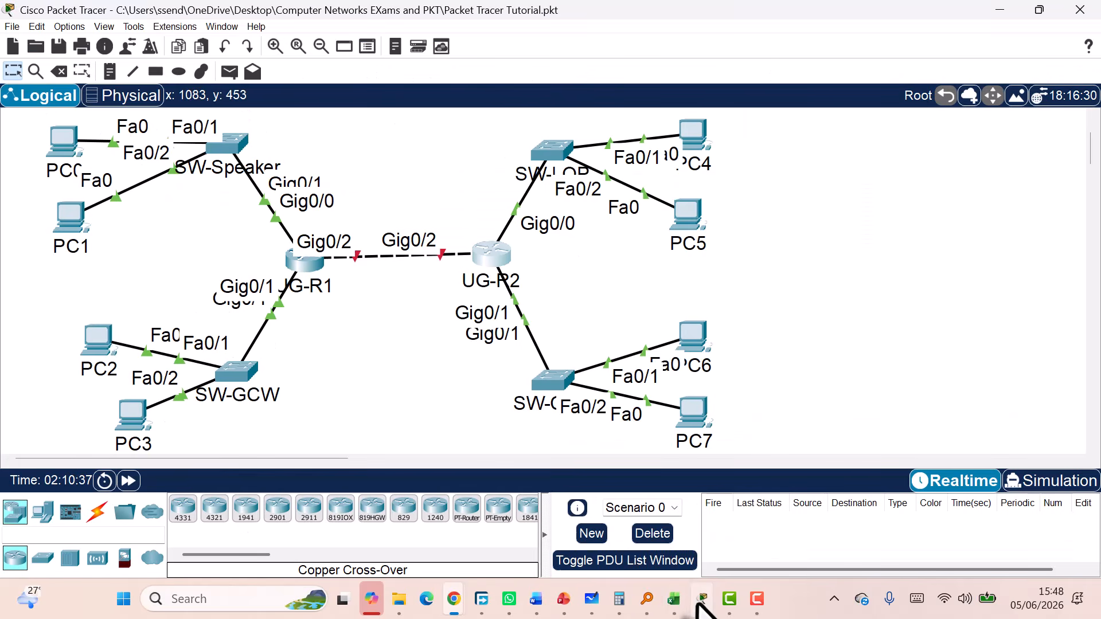
pyautogui.click(497, 251)
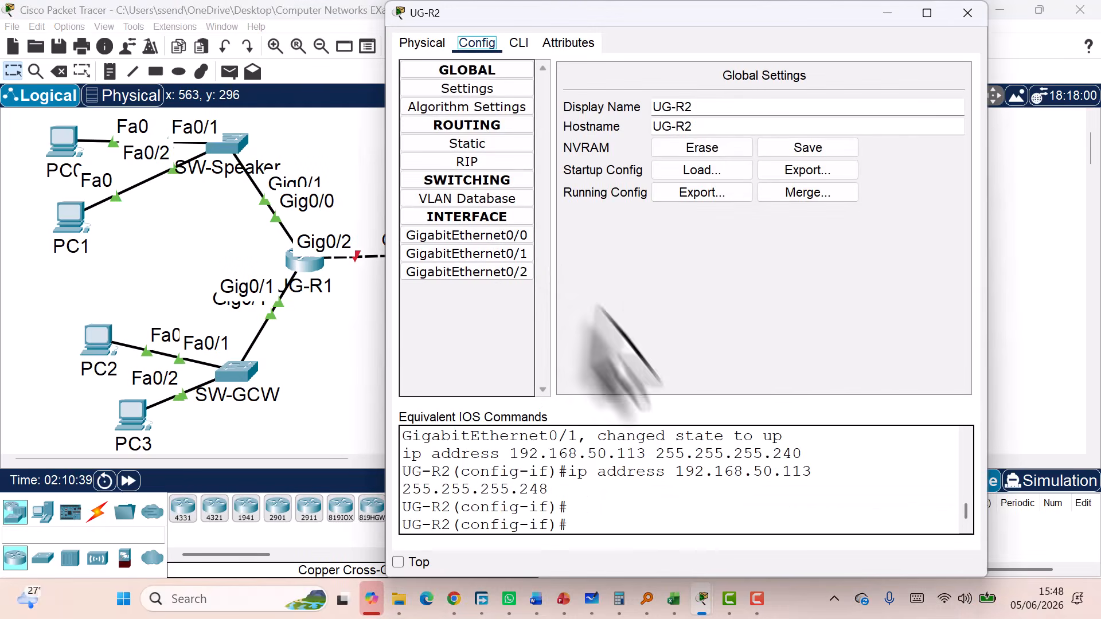
# Exit UG-R2's configuration modes in the CLI, paste the prepared static-route configuration, and close the window
pyautogui.click(519, 43)
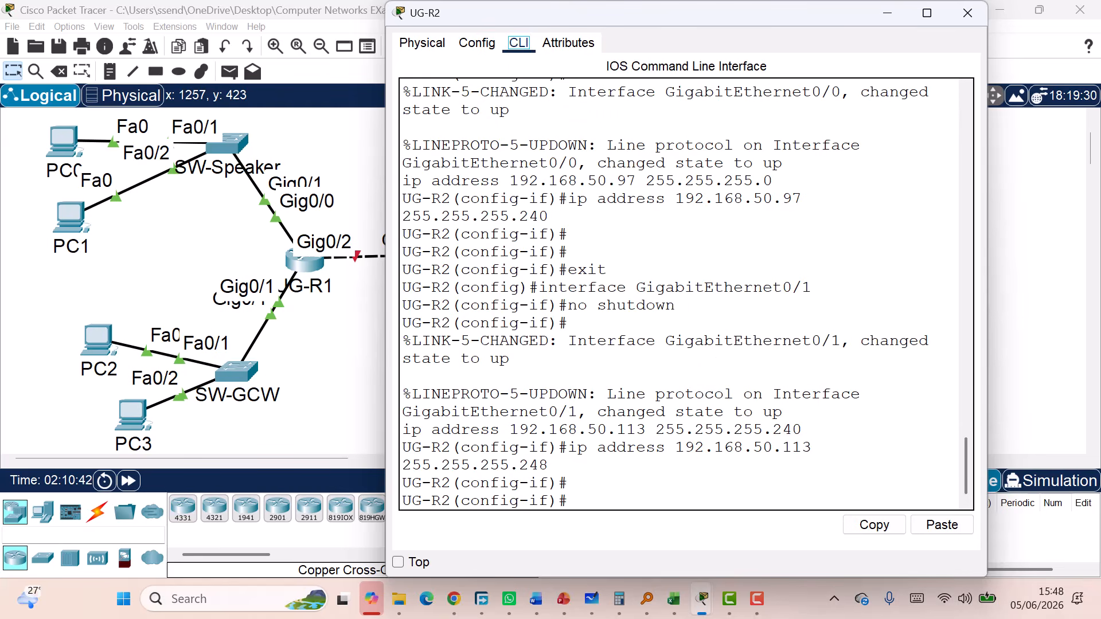
pyautogui.click(700, 504)
pyautogui.write('exit')
pyautogui.press('Return')
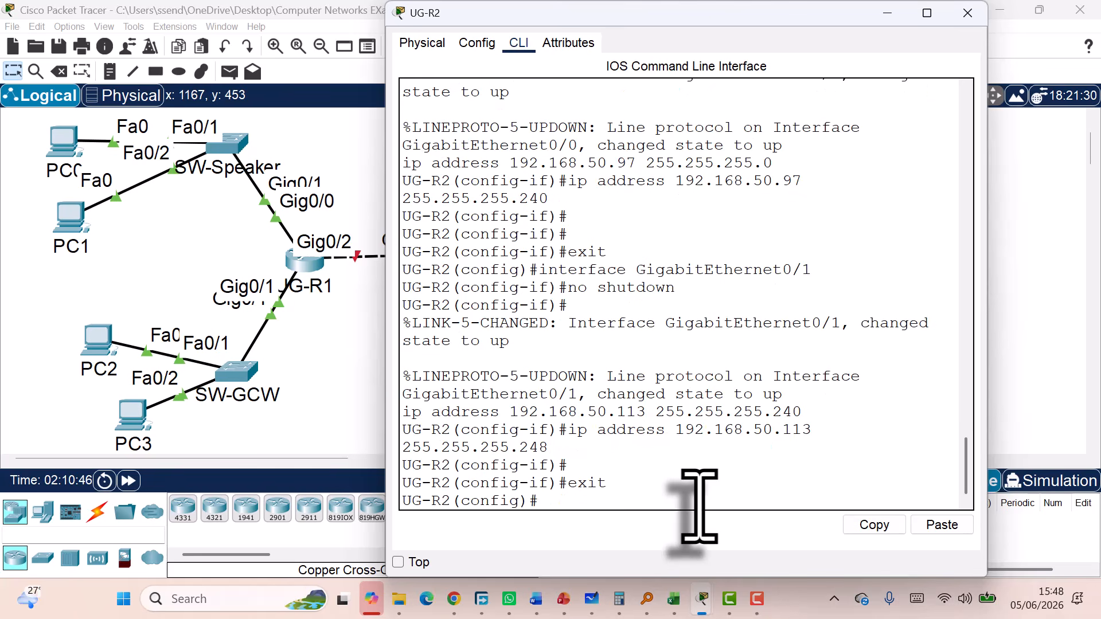
pyautogui.press('Return')
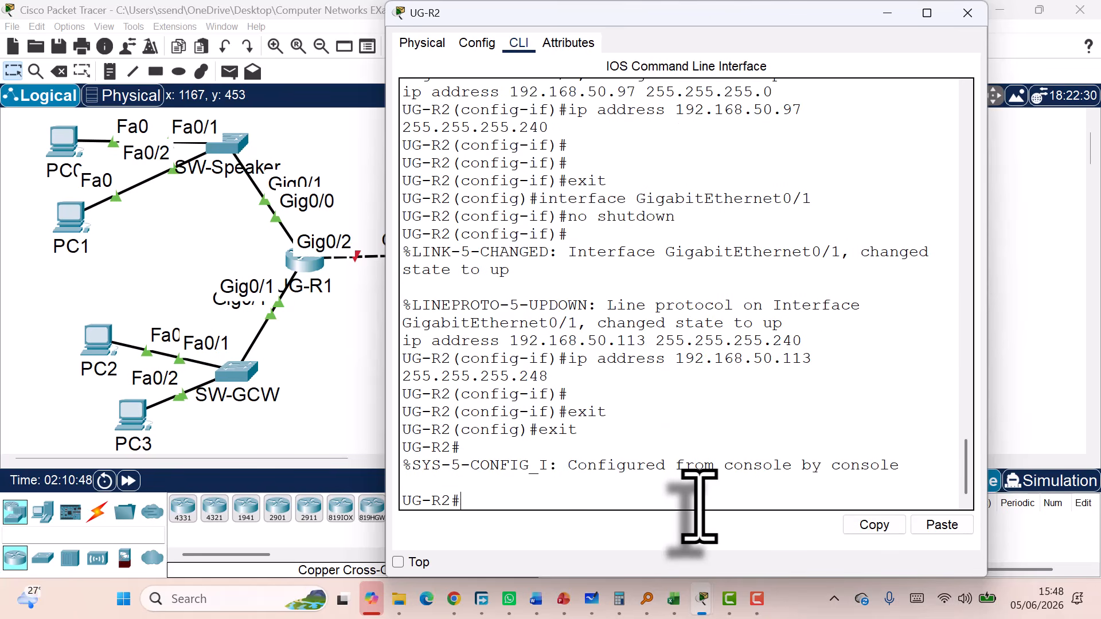
pyautogui.write('exit')
pyautogui.press('Return')
pyautogui.press('Return')
pyautogui.press('Return')
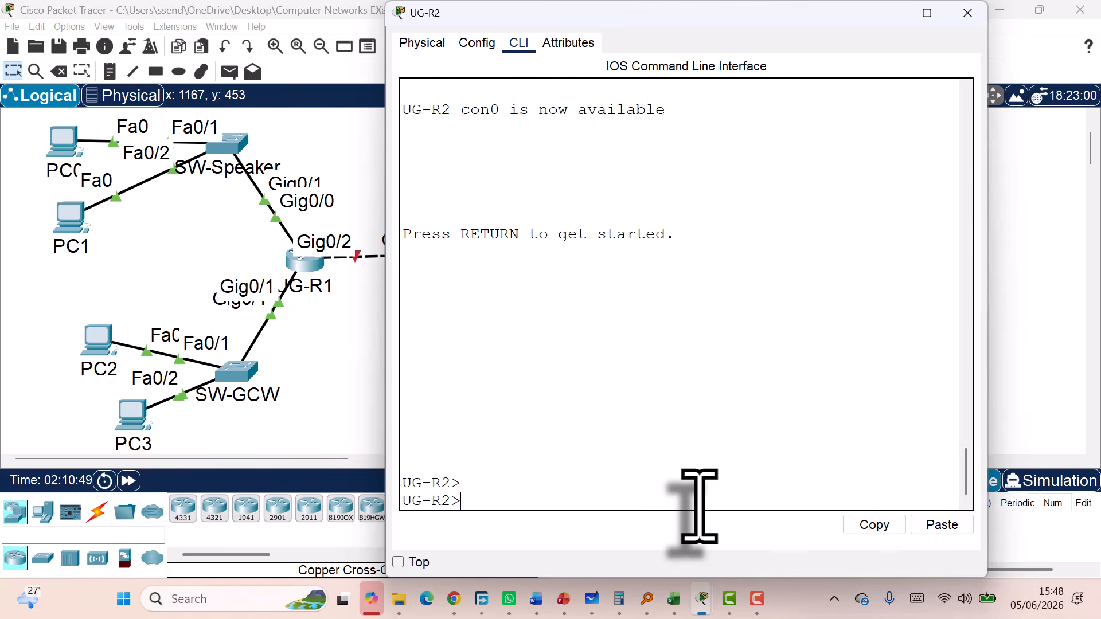
pyautogui.click(948, 525)
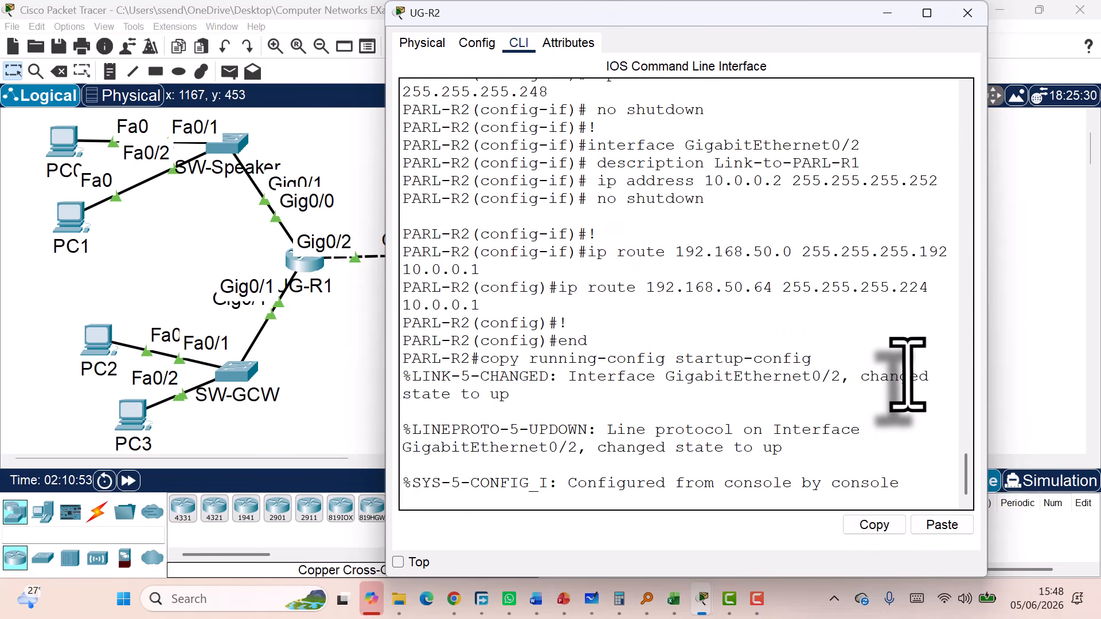
pyautogui.click(968, 13)
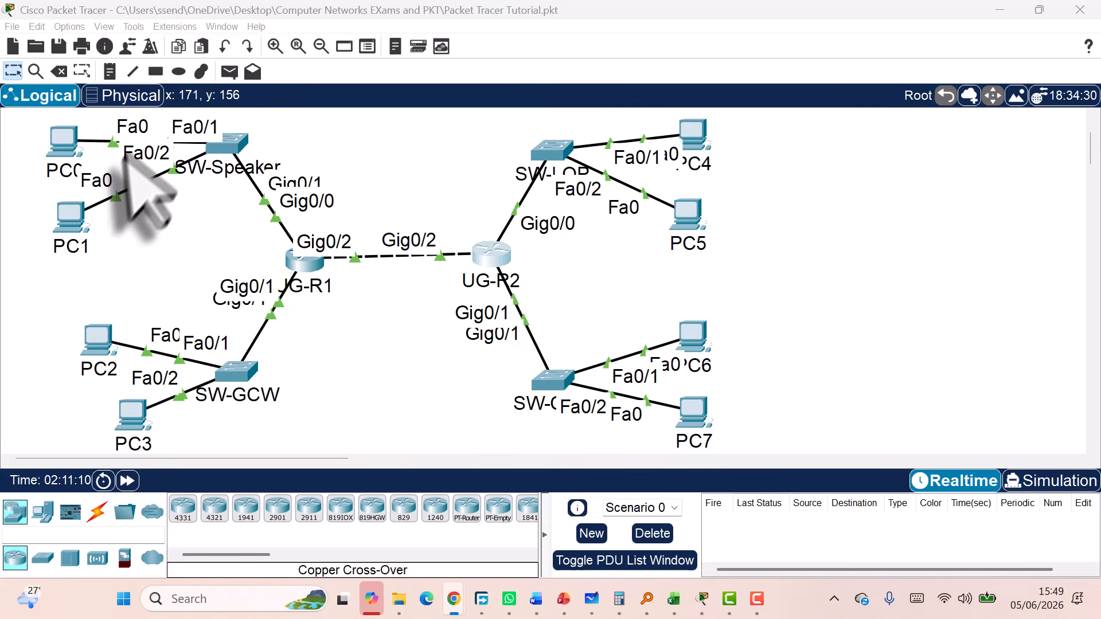
# Open PC0's Desktop IP Configuration, then bring the Word addressing table forward
pyautogui.click(64, 142)
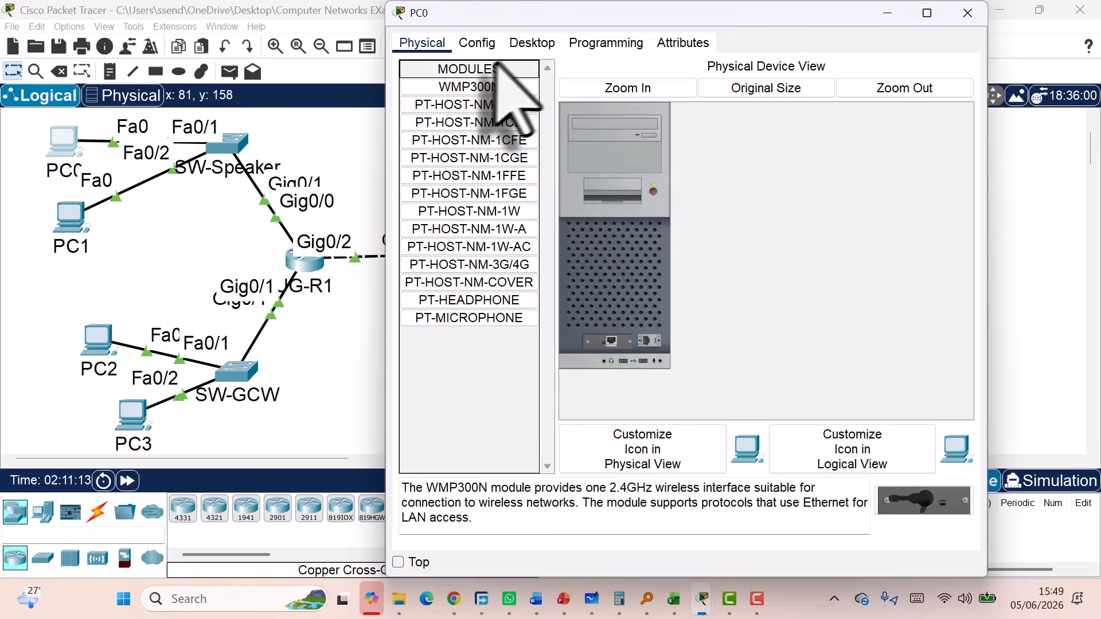
pyautogui.click(531, 44)
pyautogui.click(466, 130)
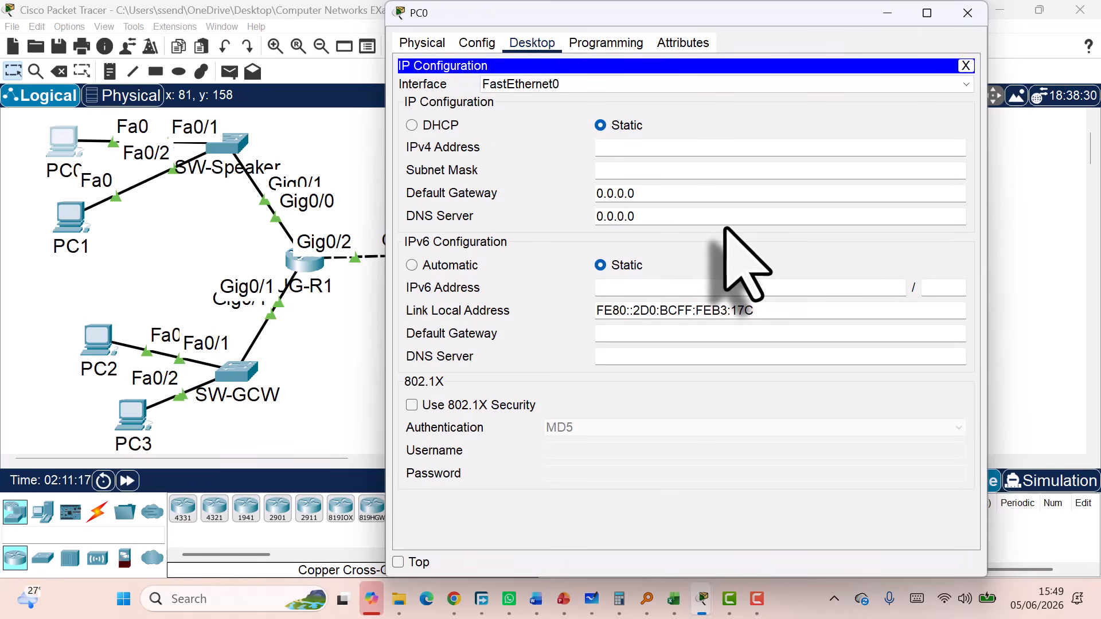
pyautogui.click(536, 599)
pyautogui.click(664, 548)
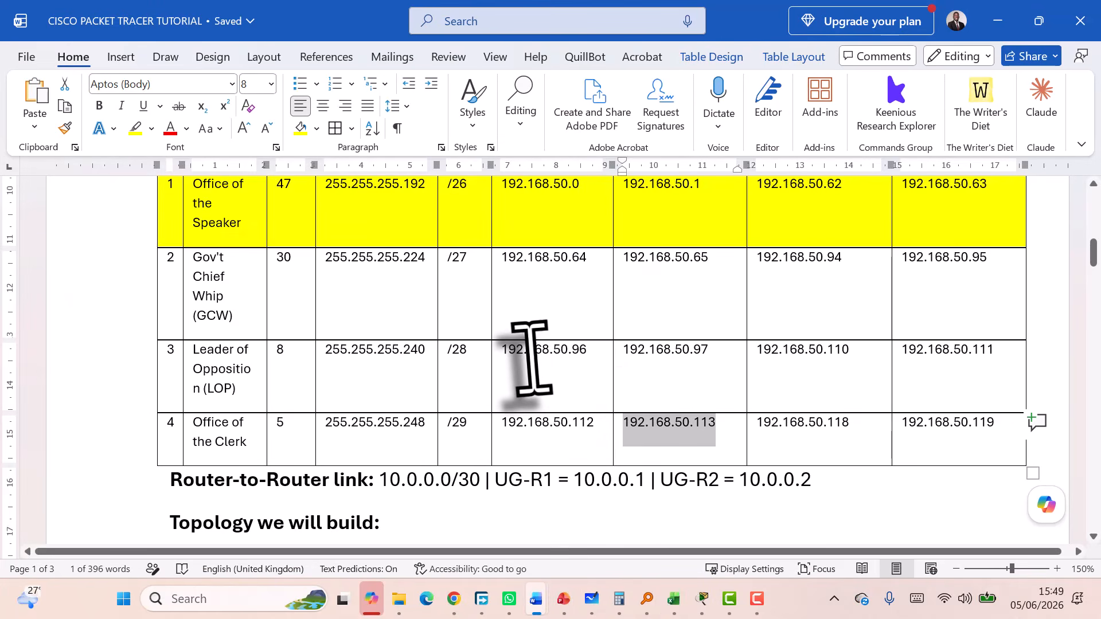
# Change the Speaker first host cell to '192.168.50.1 -2' and select the 192.168.50.1 address
pyautogui.scroll(2, 459, 402)
pyautogui.click(155, 261)
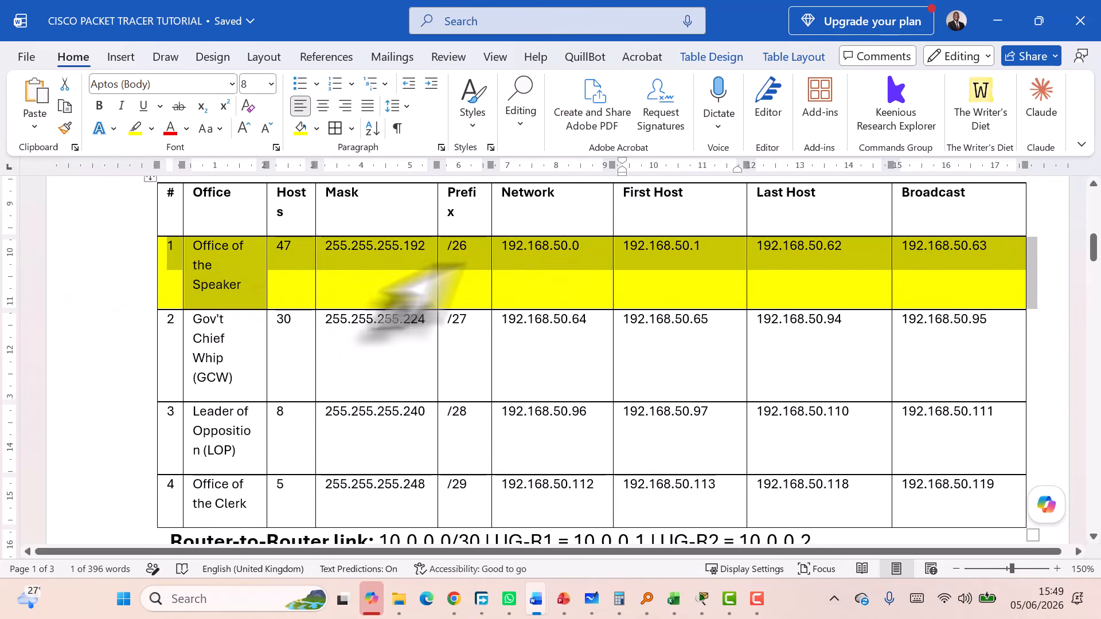
pyautogui.click(626, 246)
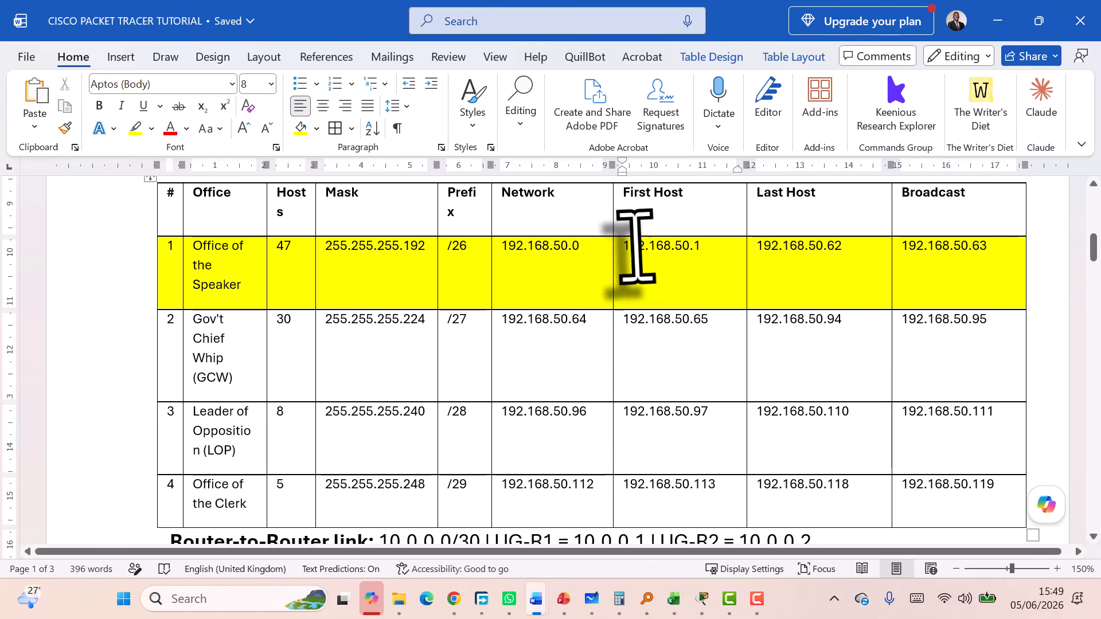
pyautogui.moveTo(624, 247); pyautogui.dragTo(843, 246)
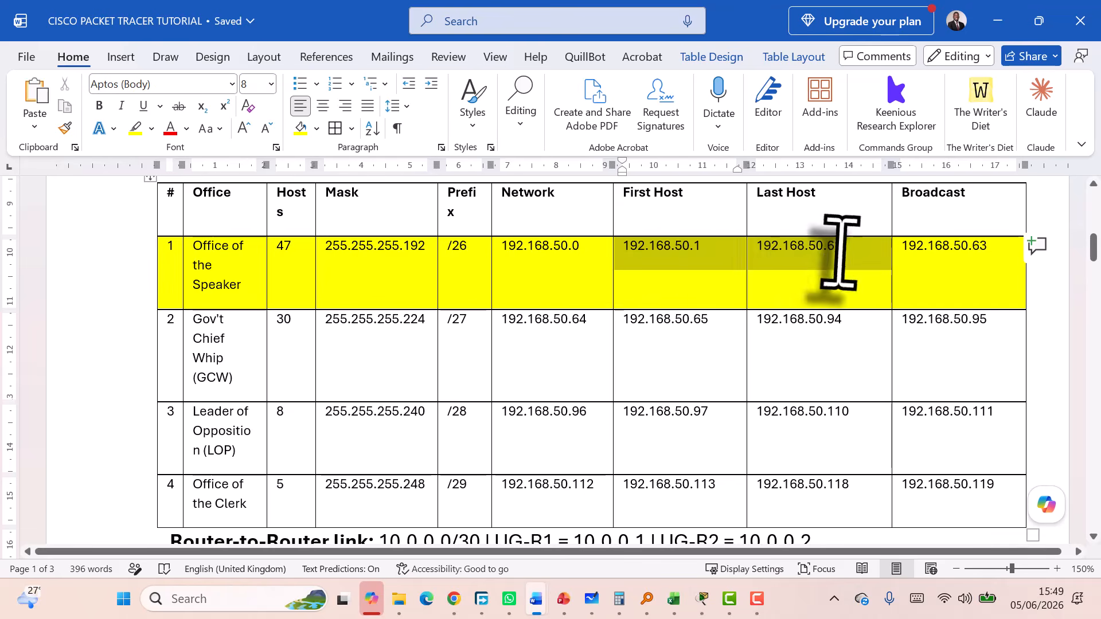
pyautogui.click(694, 247)
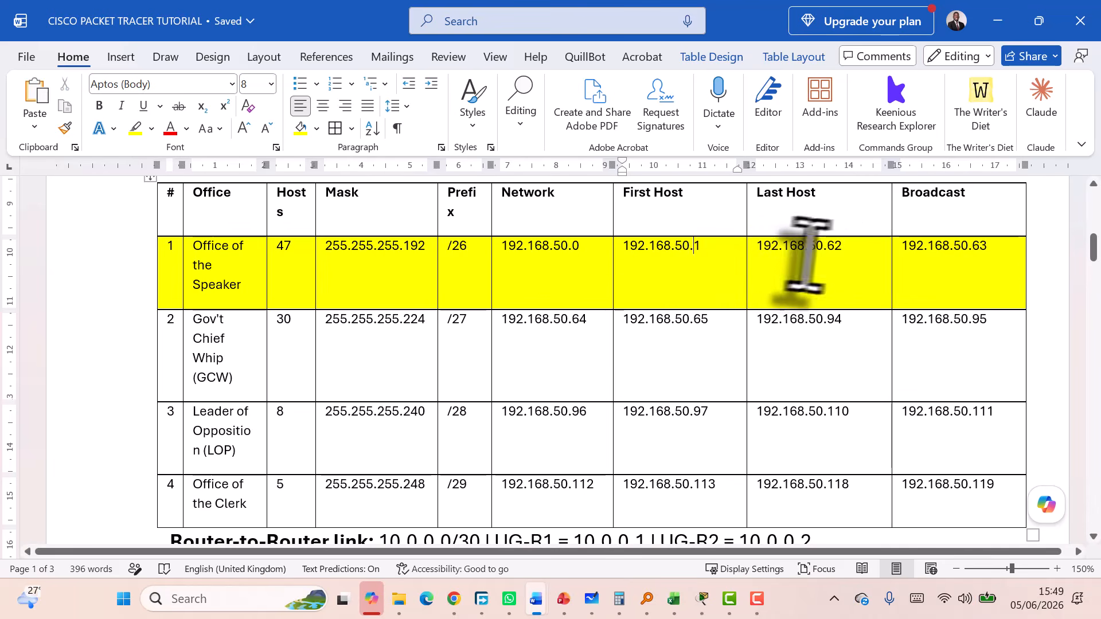
pyautogui.moveTo(842, 250); pyautogui.dragTo(827, 250)
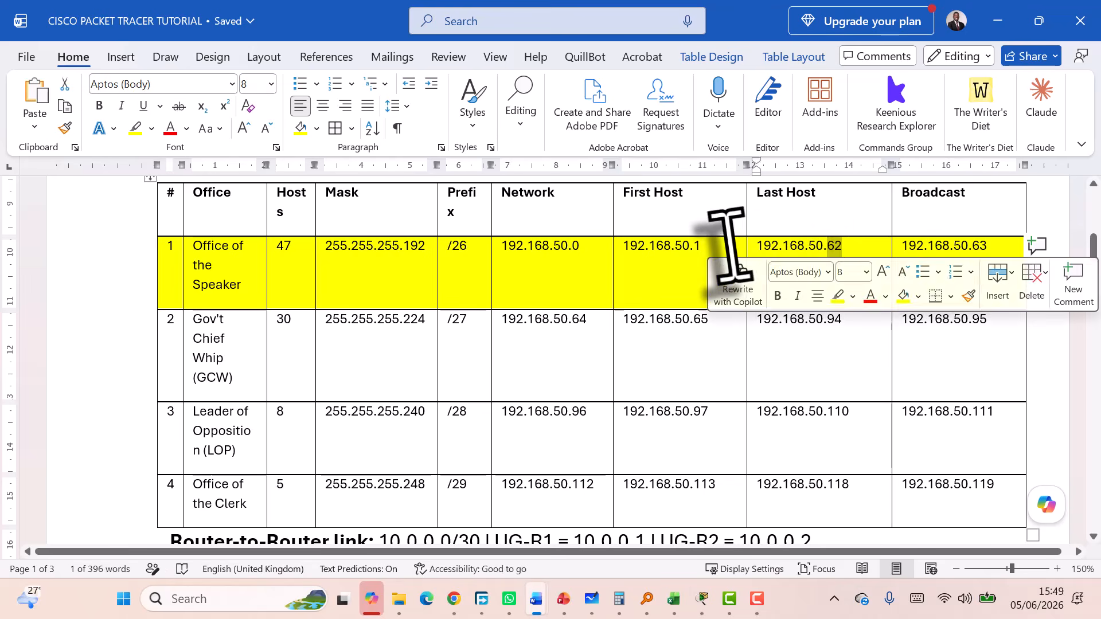
pyautogui.click(704, 250)
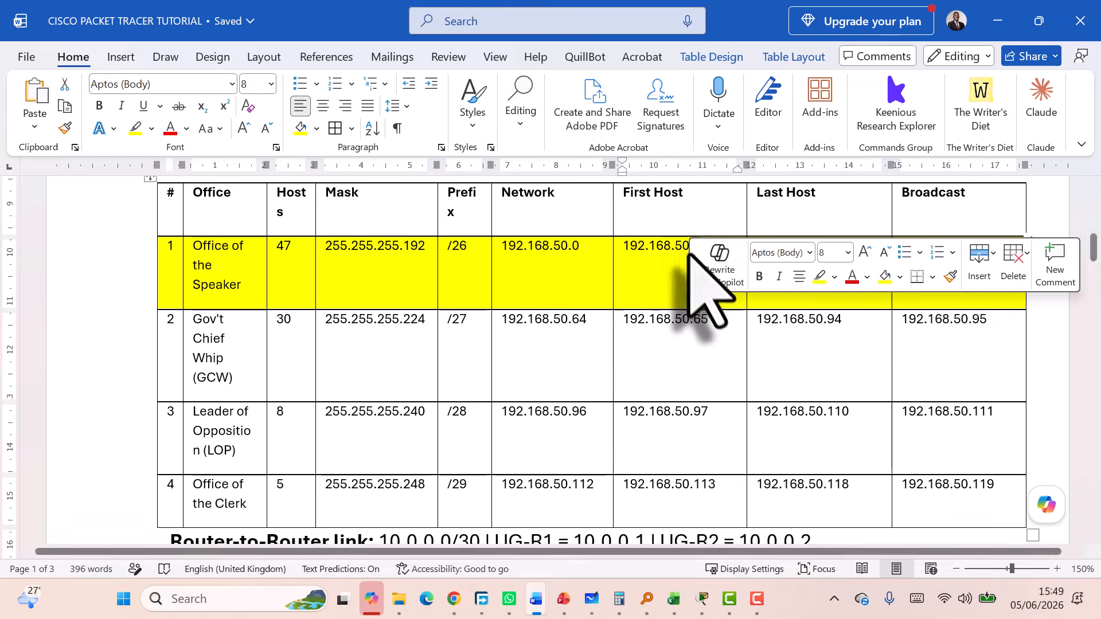
pyautogui.press('BackSpace')
pyautogui.write('1 ')
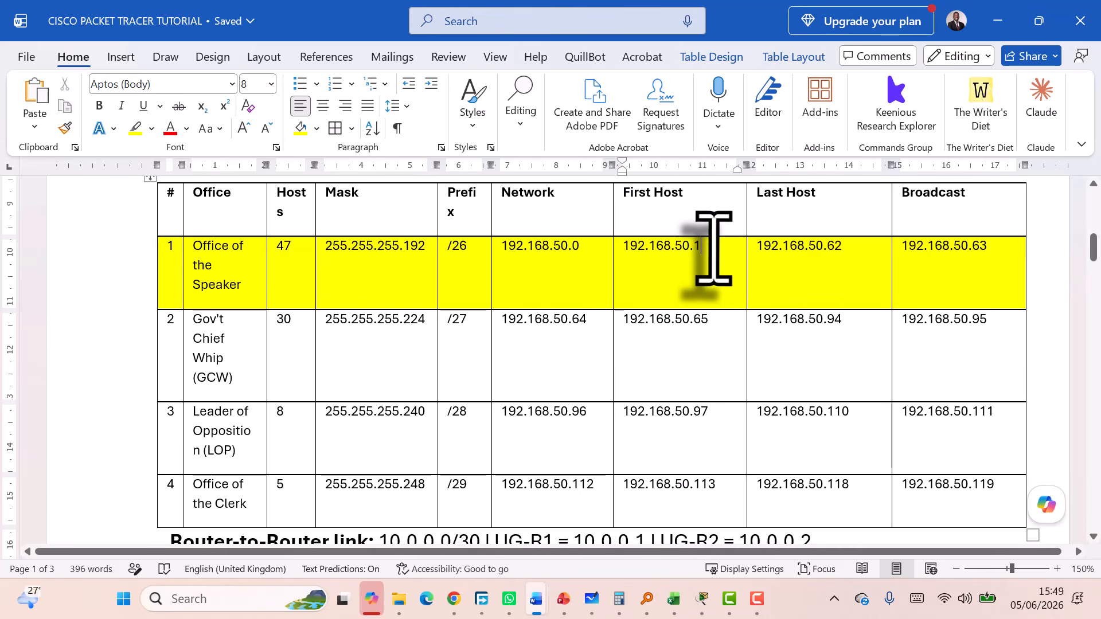
pyautogui.write('-2')
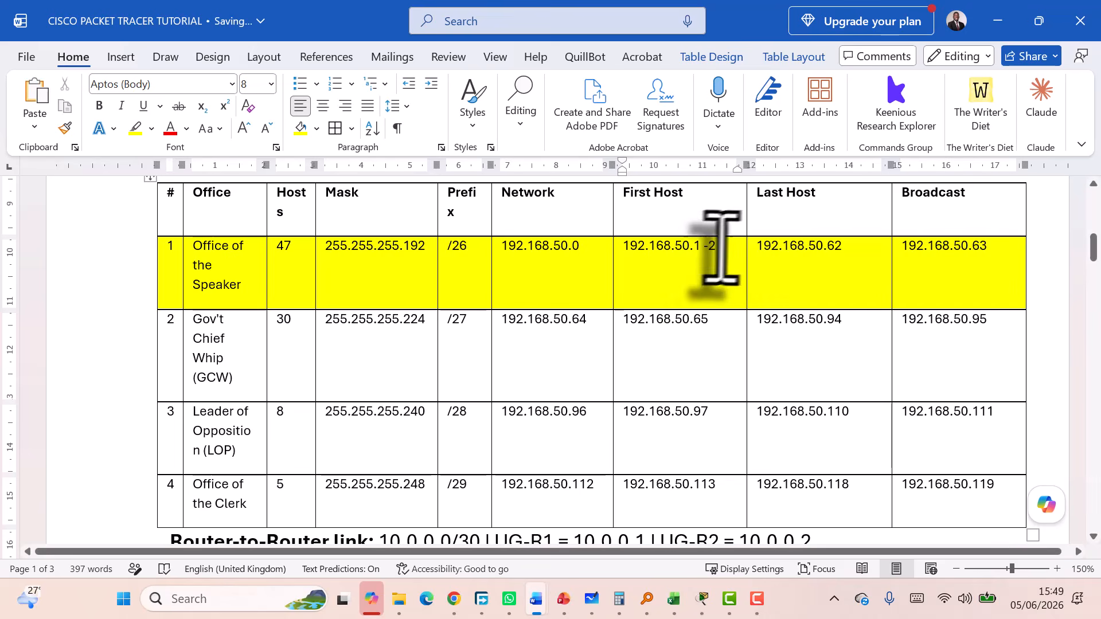
pyautogui.moveTo(843, 253); pyautogui.dragTo(755, 250)
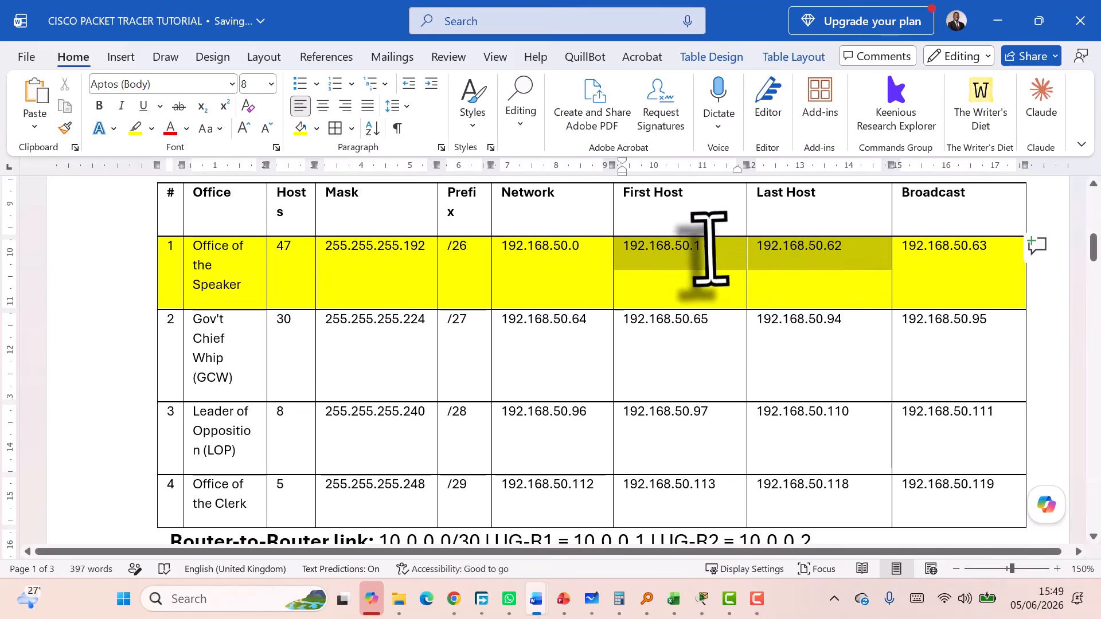
pyautogui.click(710, 254)
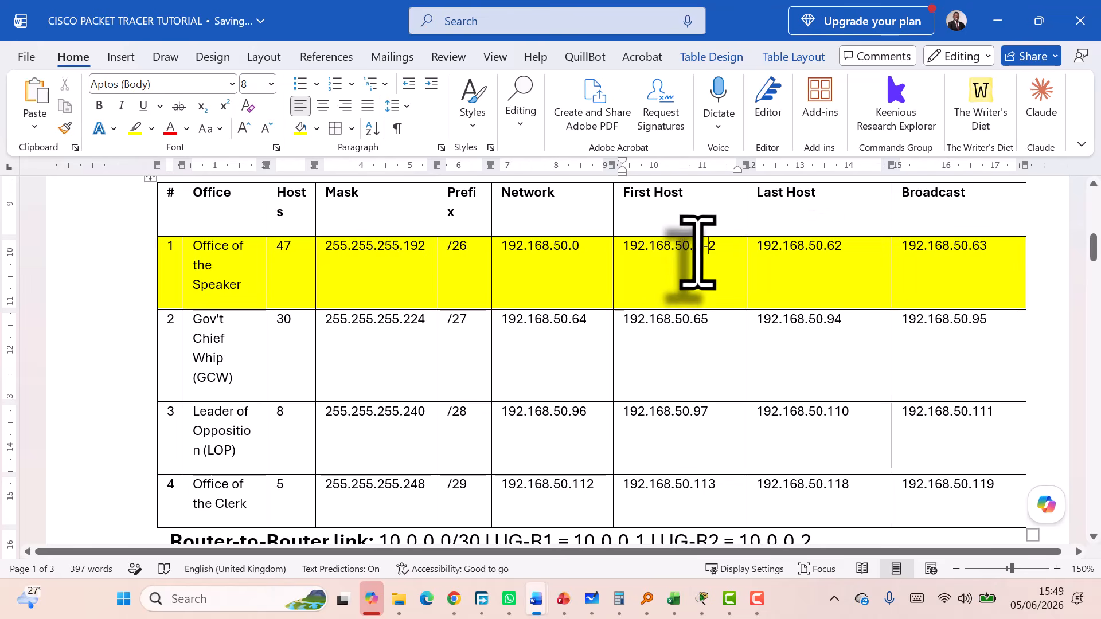
pyautogui.doubleClick(634, 253)
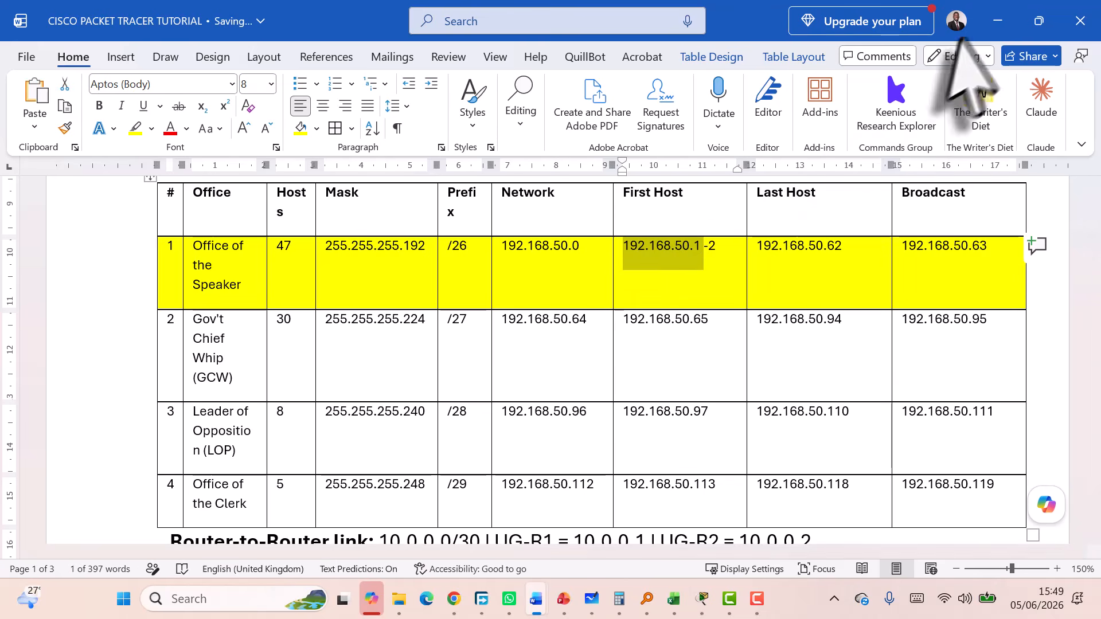
pyautogui.hotkey('alt', 'Tab')
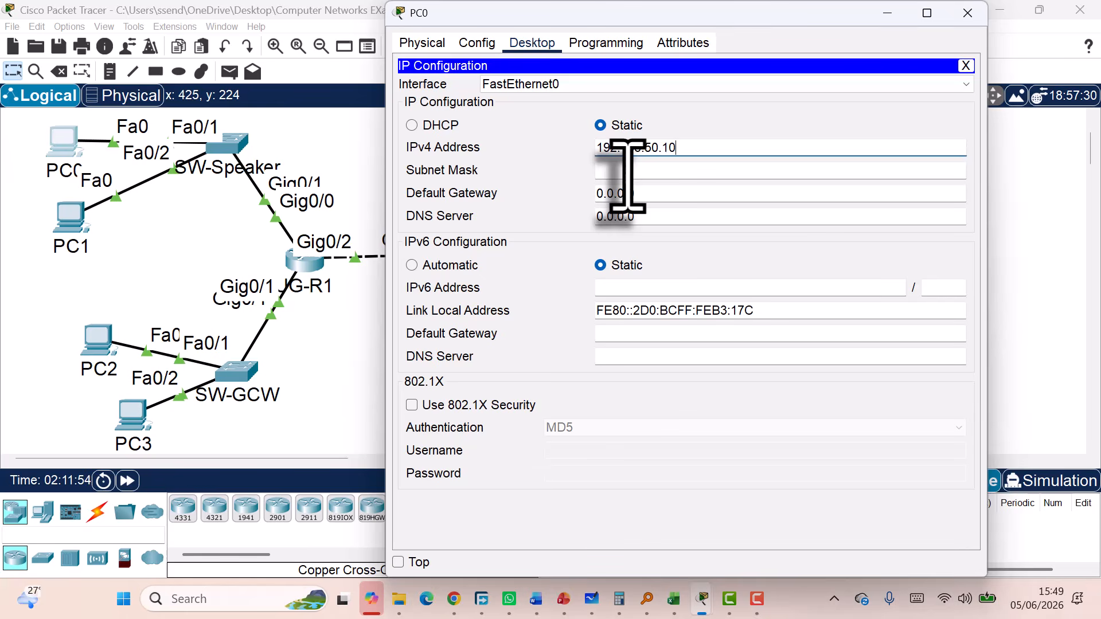
# Give PC0 mask 255.255.255.192 and default gateway 192.168.50.1
pyautogui.click(628, 171)
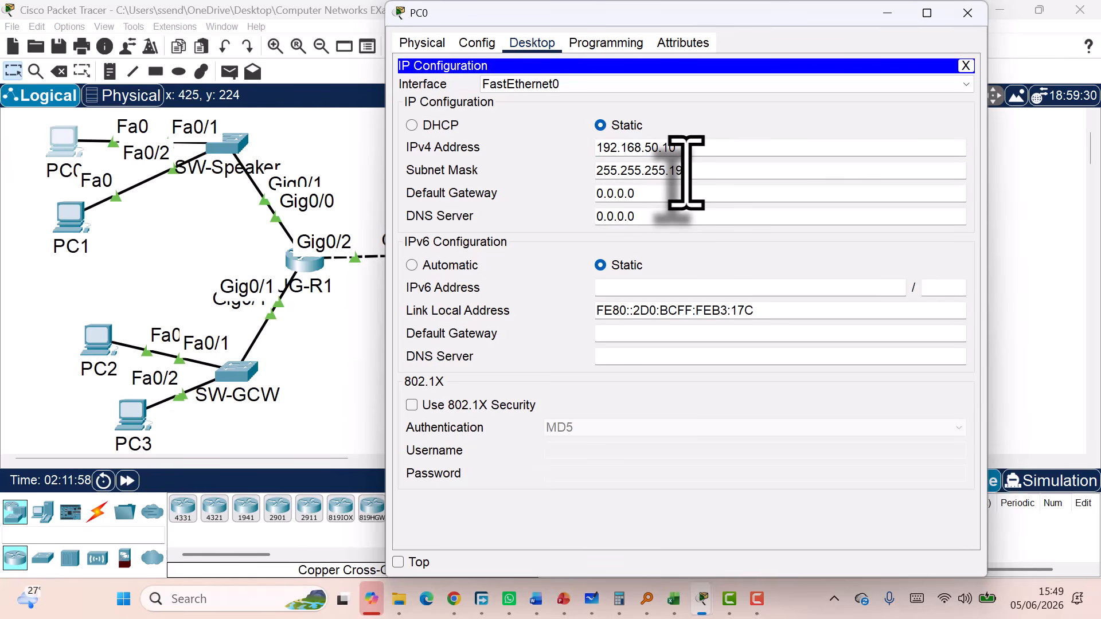
pyautogui.click(635, 174)
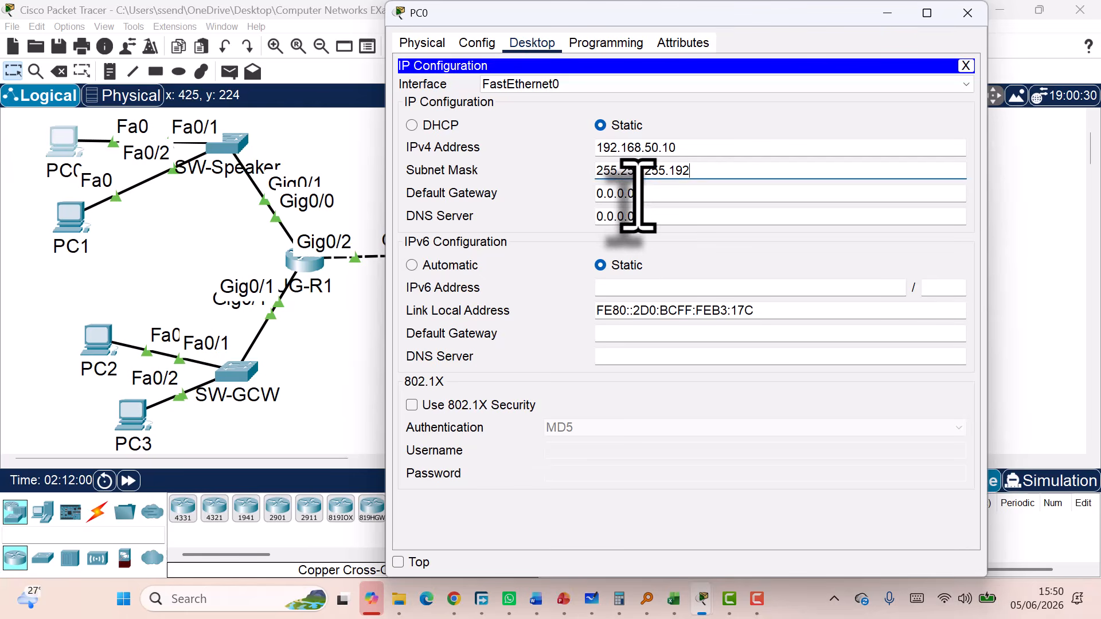
pyautogui.write('192.168.50.1')
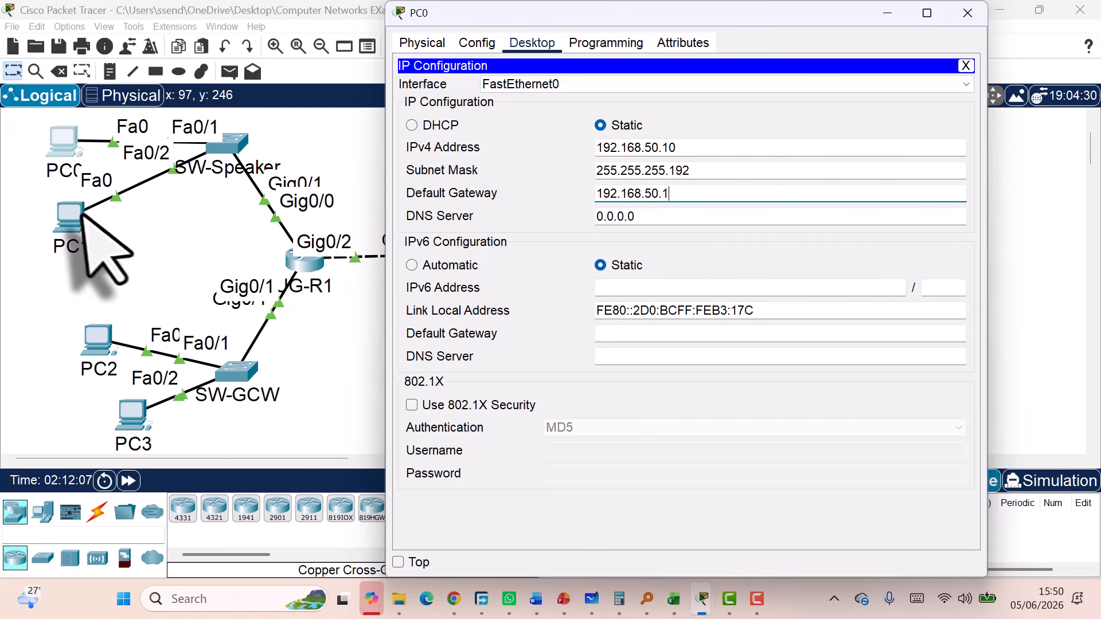
pyautogui.click(66, 221)
# Set PC1 to 192.168.50.11, mask 255.255.255.192, gateway 192.168.50.1, checking the Word table, then close it
pyautogui.click(532, 45)
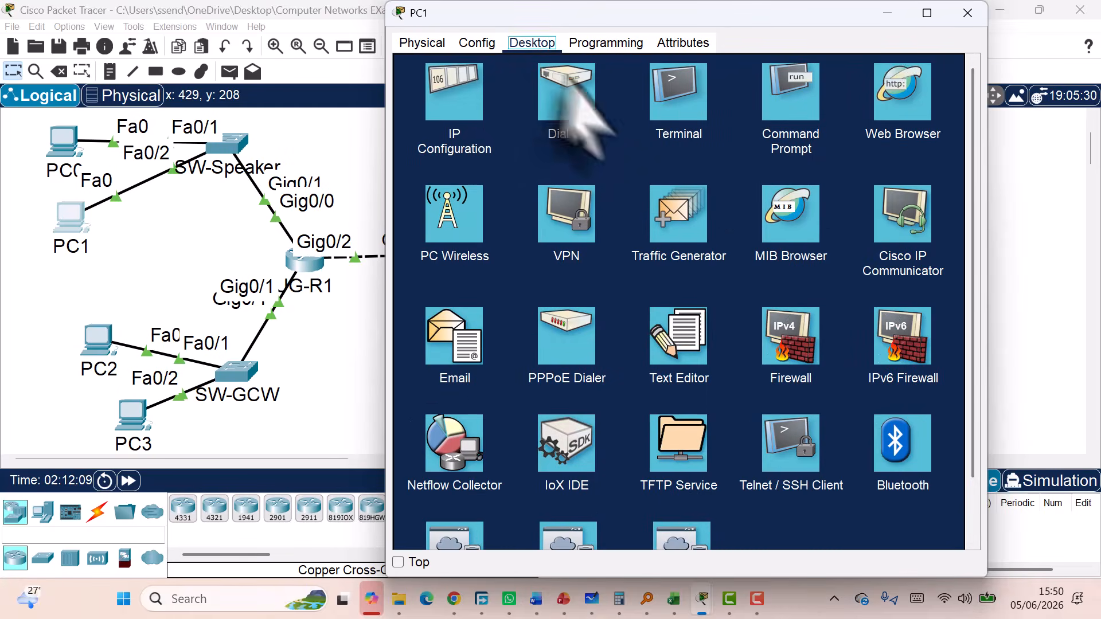
pyautogui.click(459, 101)
pyautogui.click(613, 147)
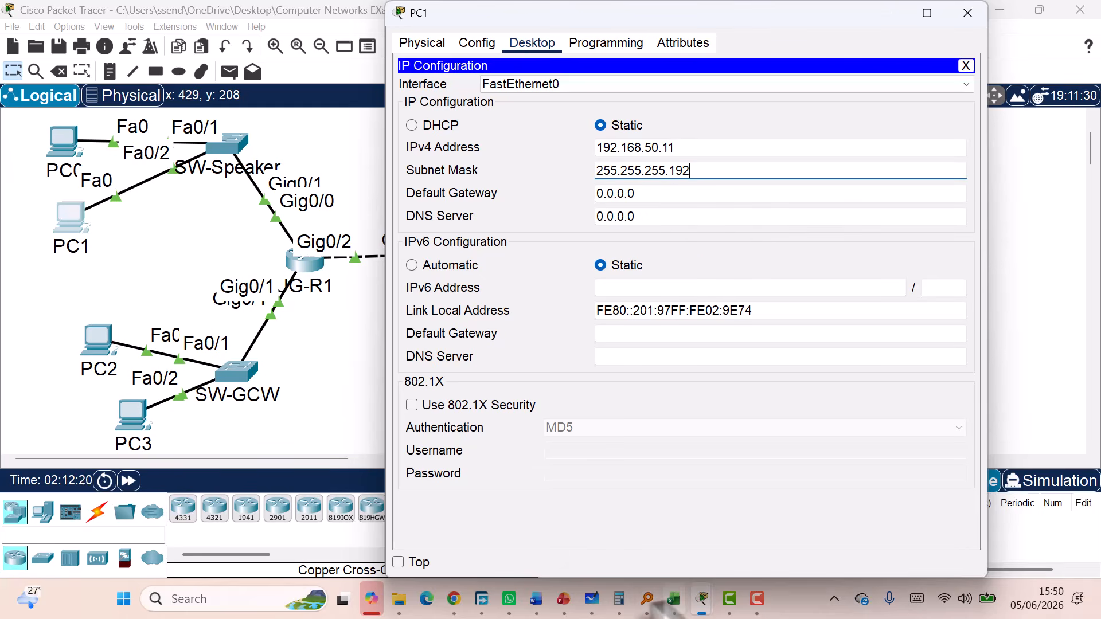
pyautogui.moveTo(546, 609)
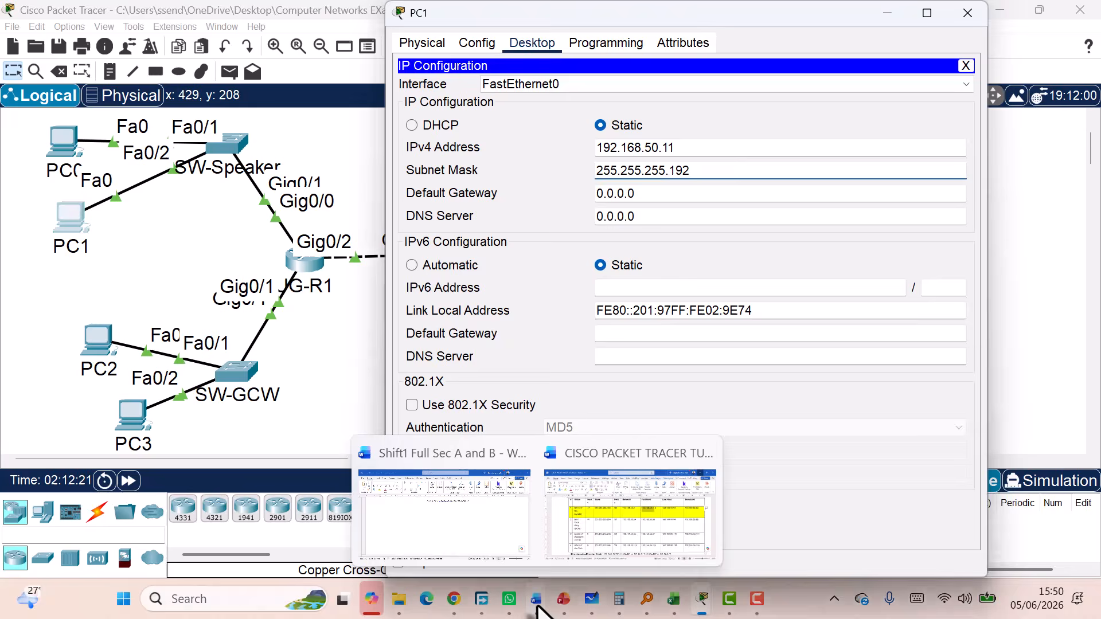
pyautogui.click(607, 560)
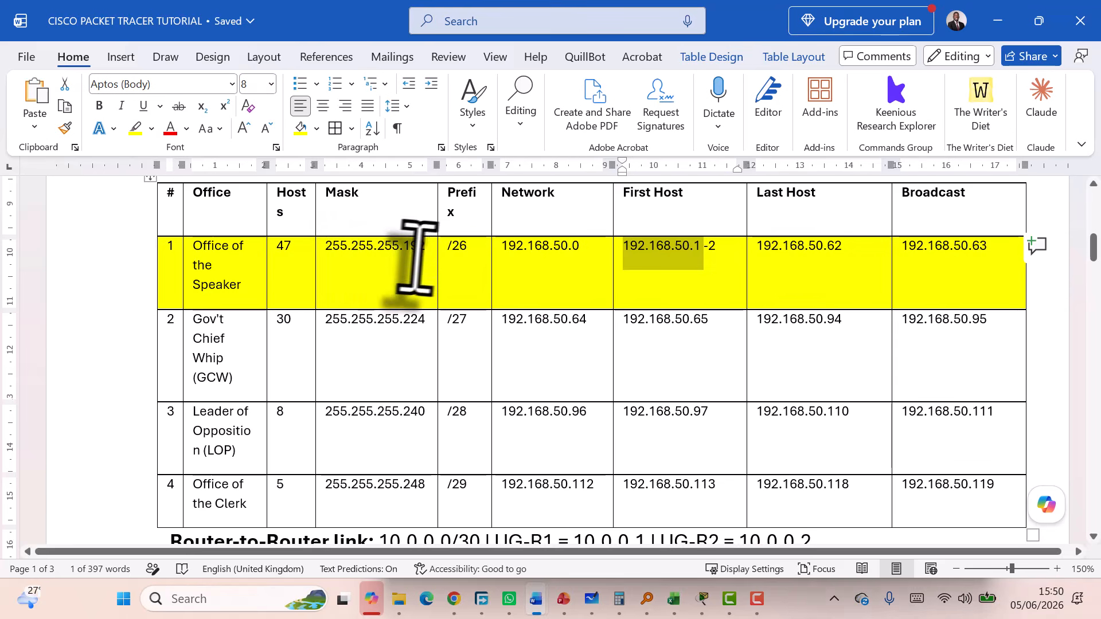
pyautogui.click(998, 22)
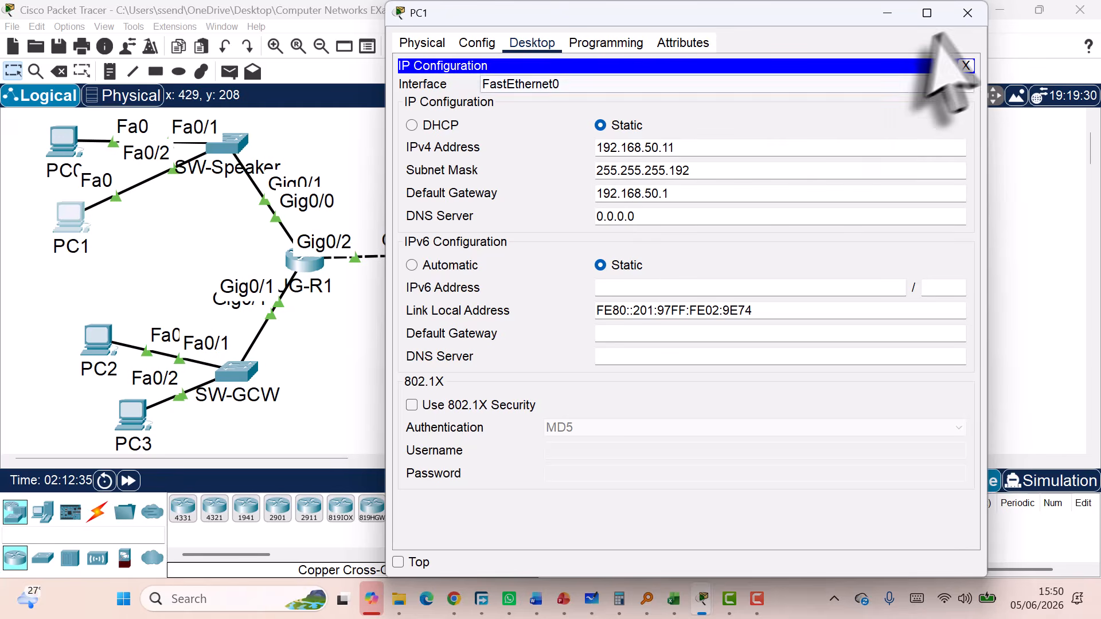
pyautogui.click(968, 12)
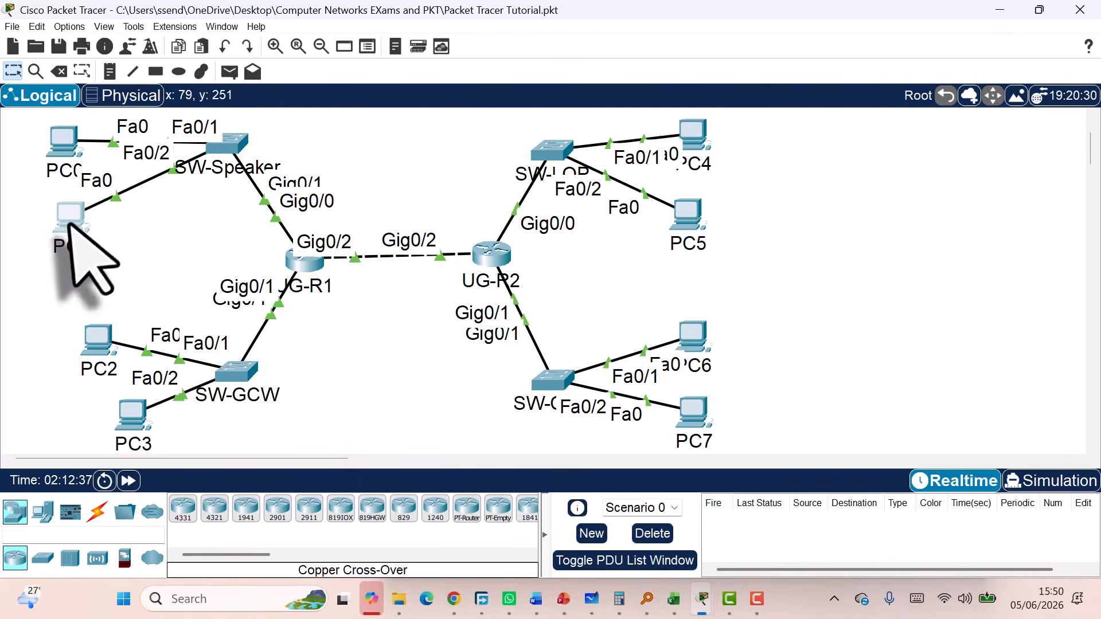
# Send a simple PDU from PC1 to PC0, confirm Successful status, then bring back the Word table
pyautogui.click(229, 71)
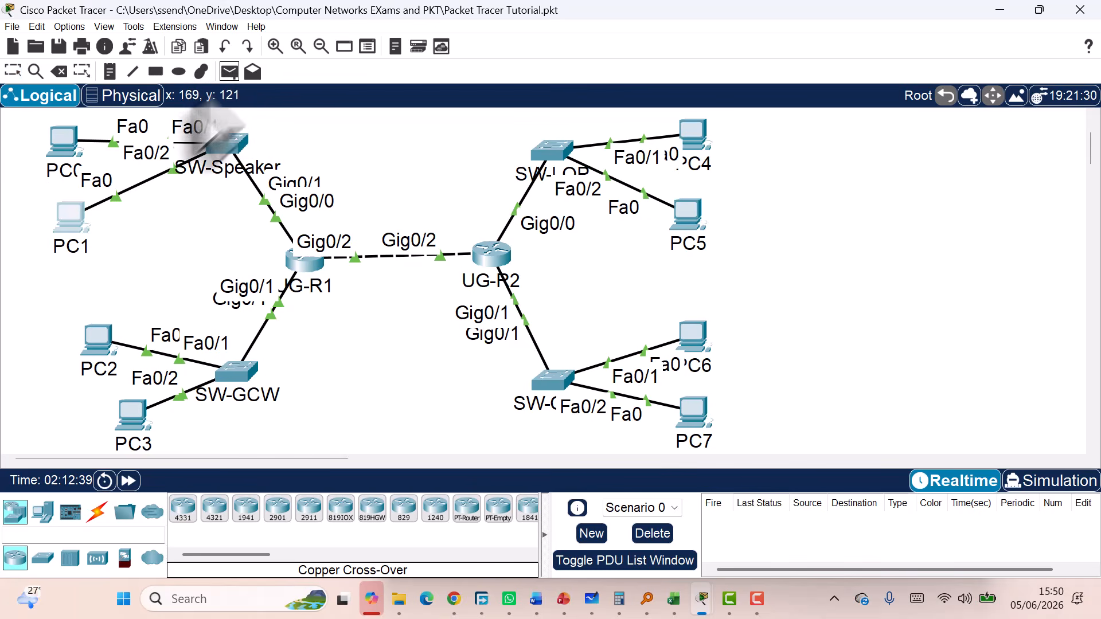
pyautogui.click(69, 218)
pyautogui.click(63, 141)
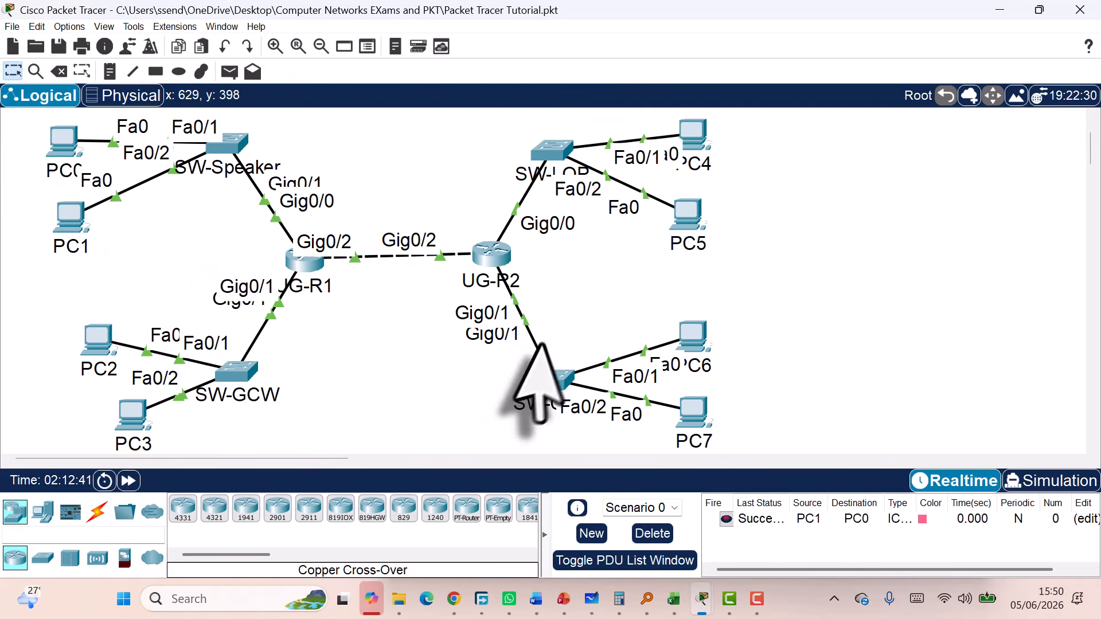
pyautogui.moveTo(787, 504); pyautogui.dragTo(839, 504)
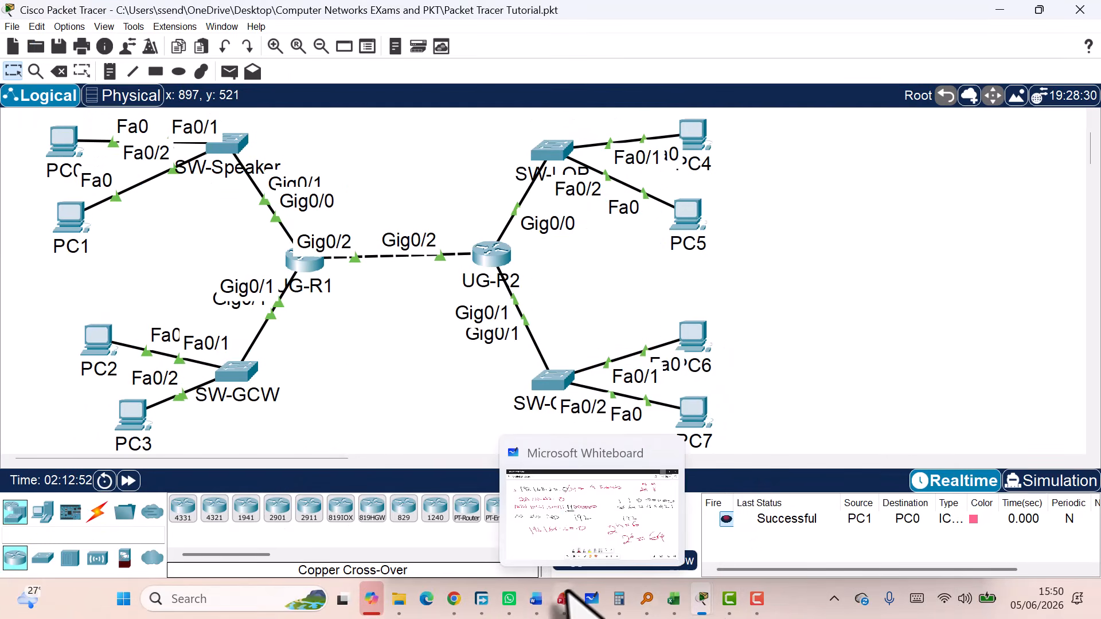
pyautogui.moveTo(537, 599)
pyautogui.click(610, 524)
# Read the Gov't Chief Whip first host address 192.168.50.65 in the Word table
pyautogui.scroll(-2, 578, 364)
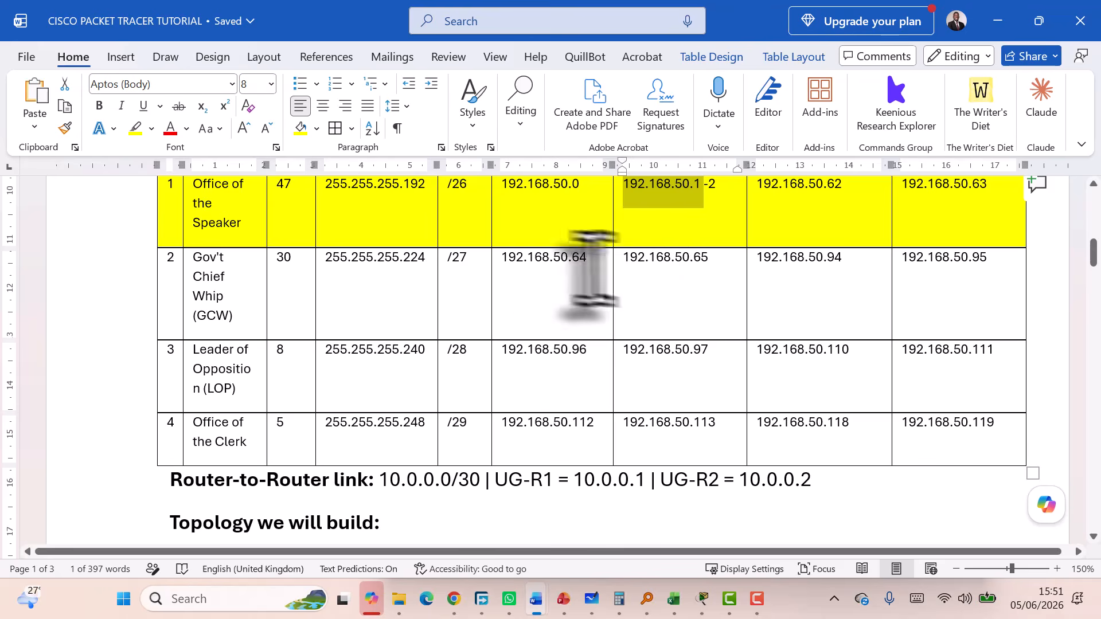
pyautogui.moveTo(585, 258); pyautogui.dragTo(527, 265)
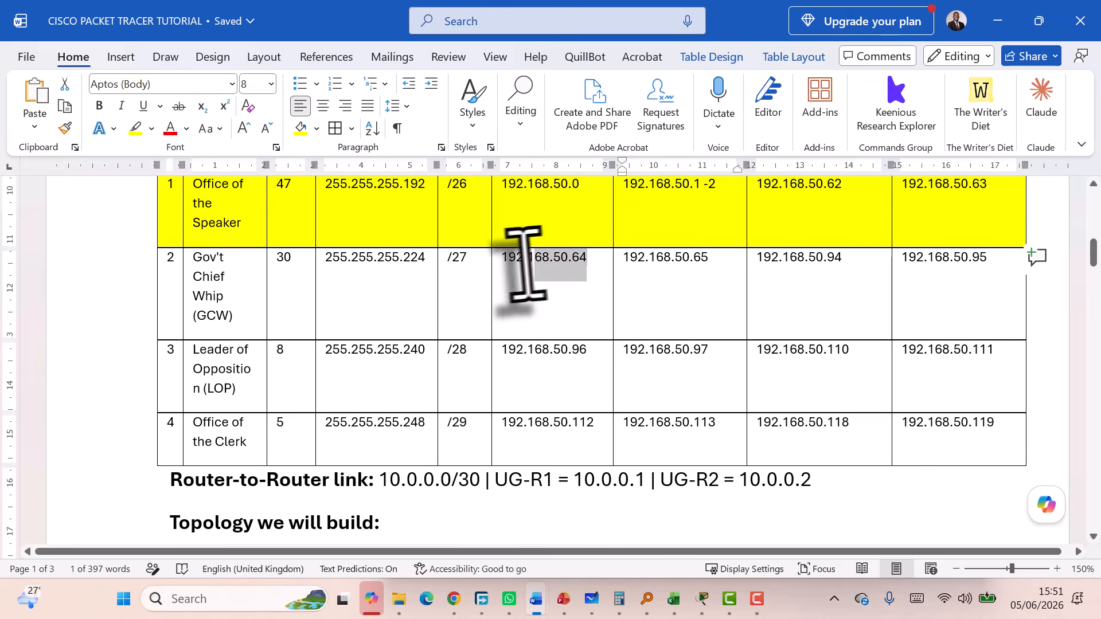
pyautogui.click(657, 259)
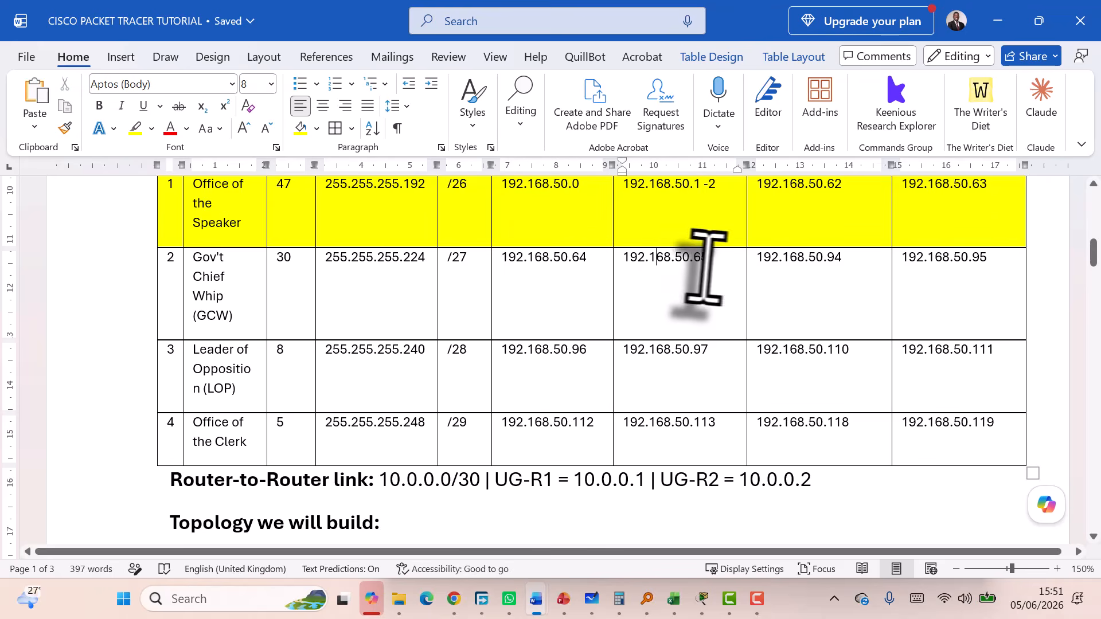
pyautogui.moveTo(709, 261); pyautogui.dragTo(627, 261)
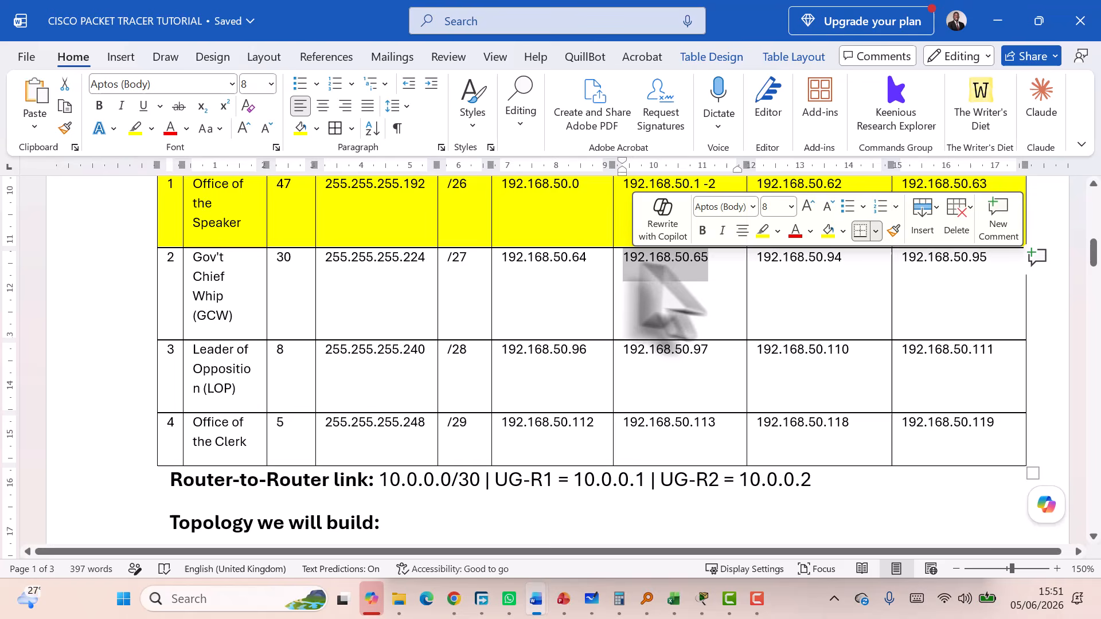
pyautogui.click(689, 260)
pyautogui.doubleClick(702, 261)
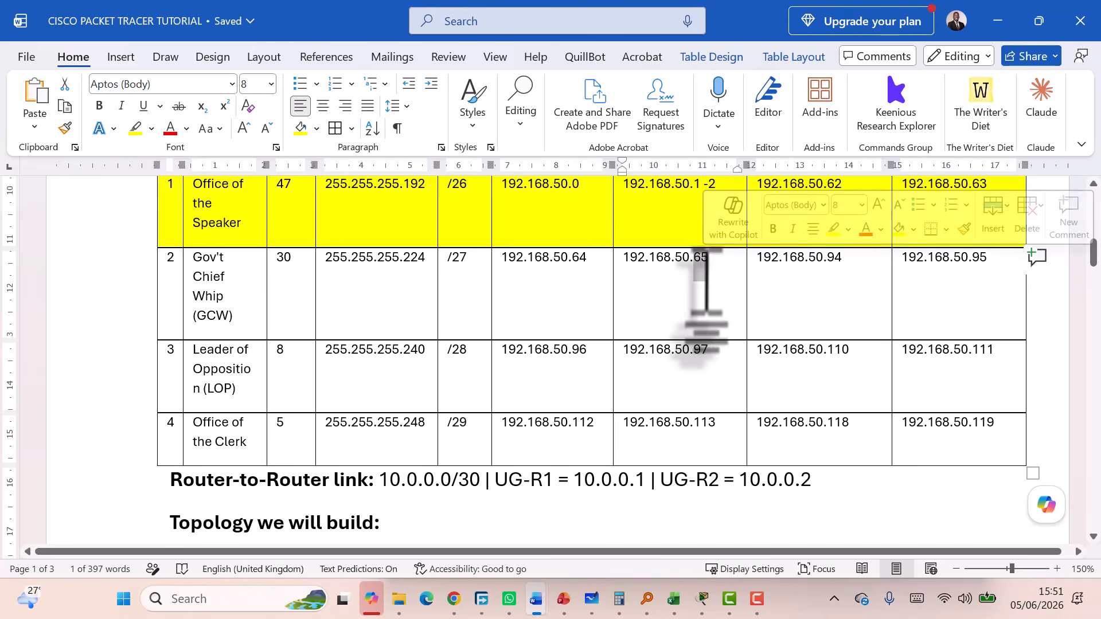
pyautogui.click(708, 268)
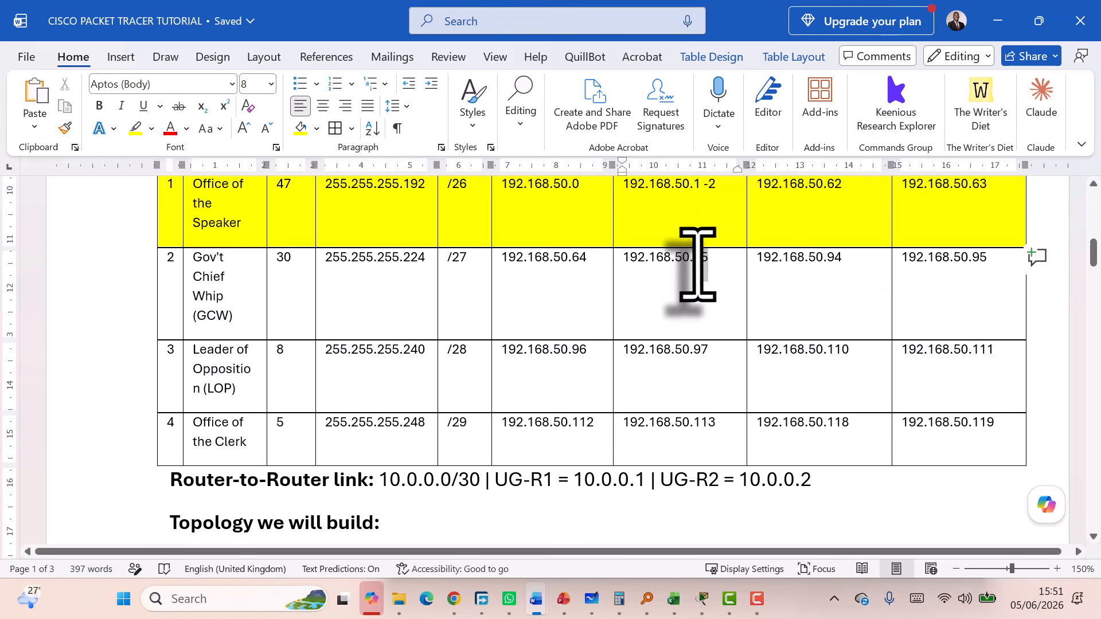
pyautogui.doubleClick(697, 264)
# Confirm the GCW last host 192.168.50.94 and broadcast .95, then return to Packet Tracer
pyautogui.click(821, 264)
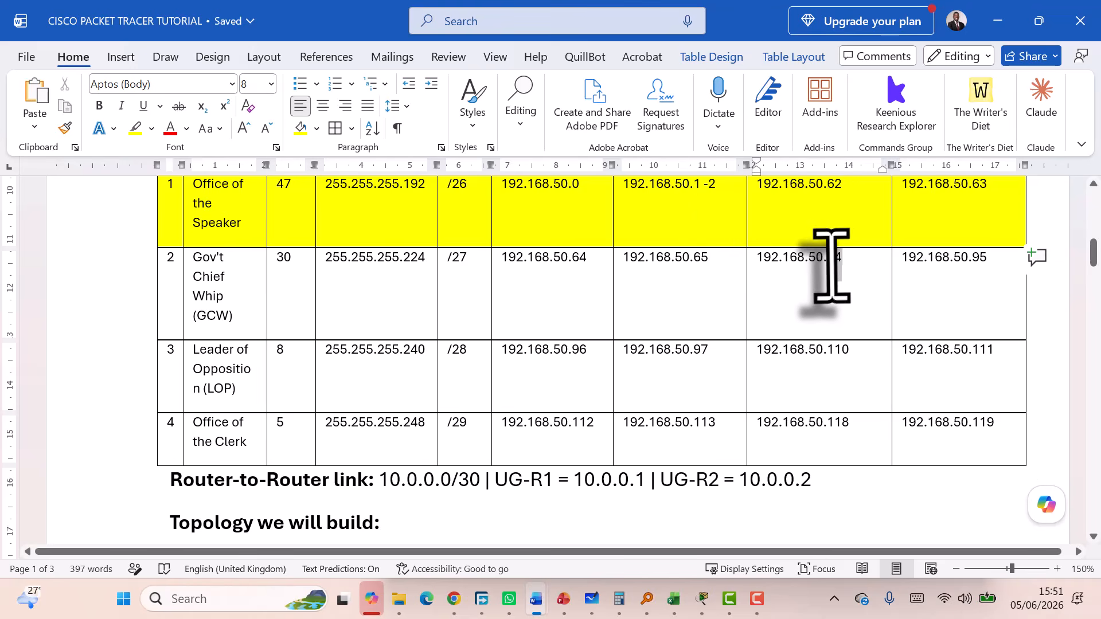
pyautogui.doubleClick(826, 263)
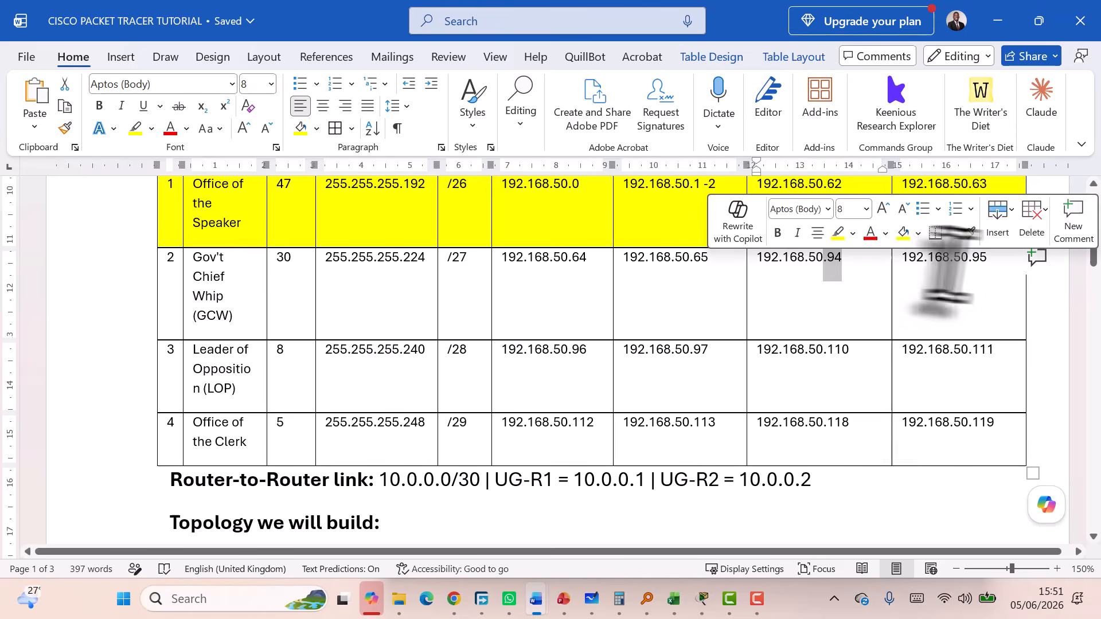
pyautogui.doubleClick(979, 264)
pyautogui.click(709, 263)
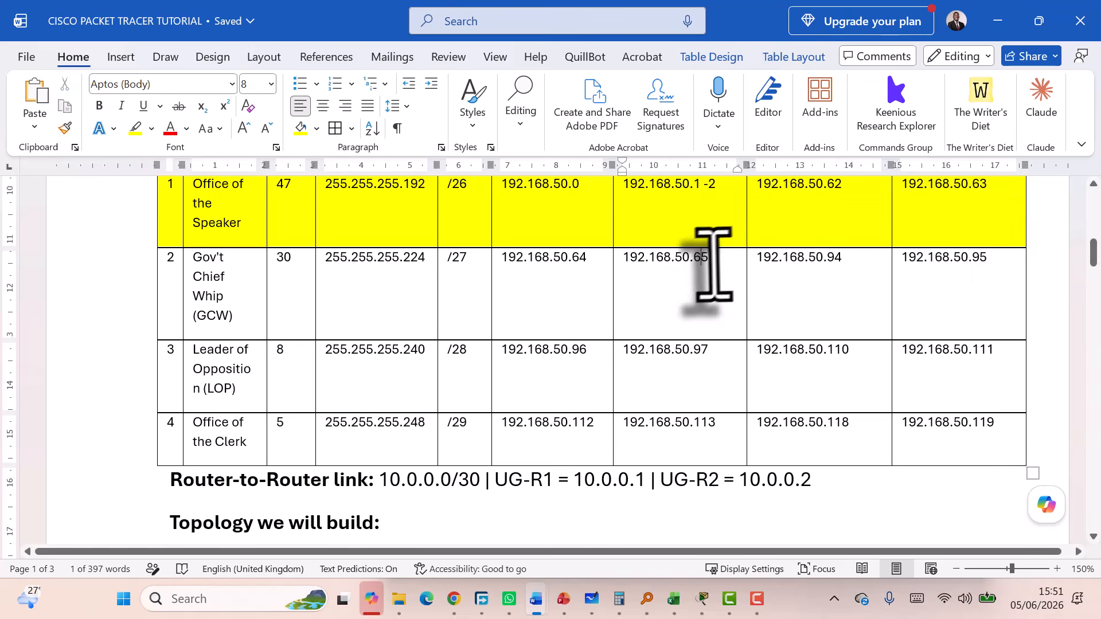
pyautogui.click(855, 257)
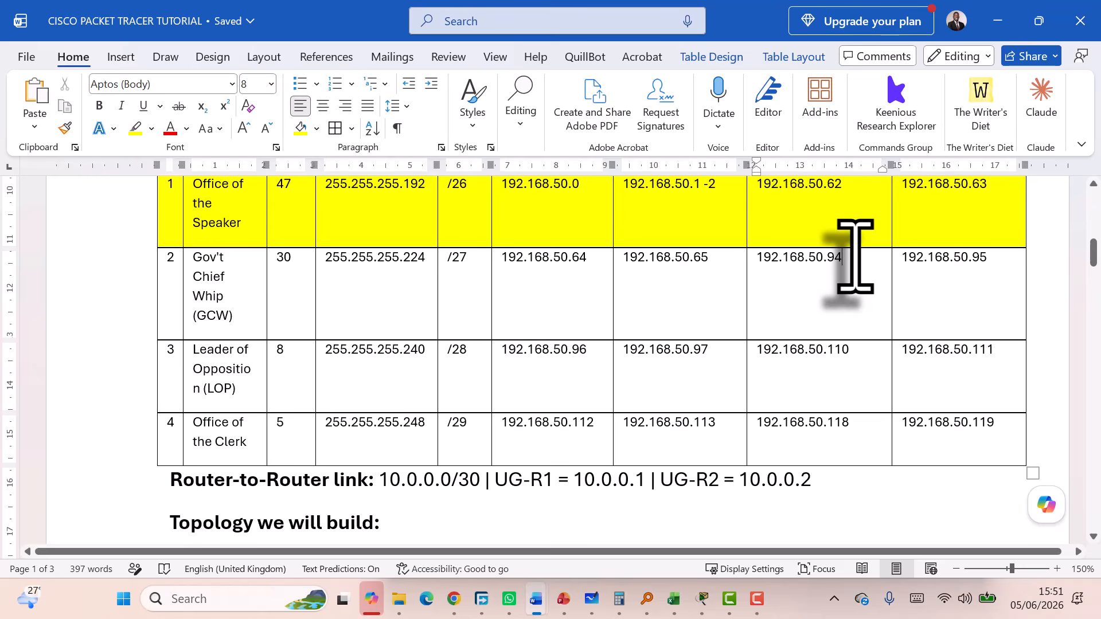
pyautogui.moveTo(836, 265); pyautogui.dragTo(665, 289)
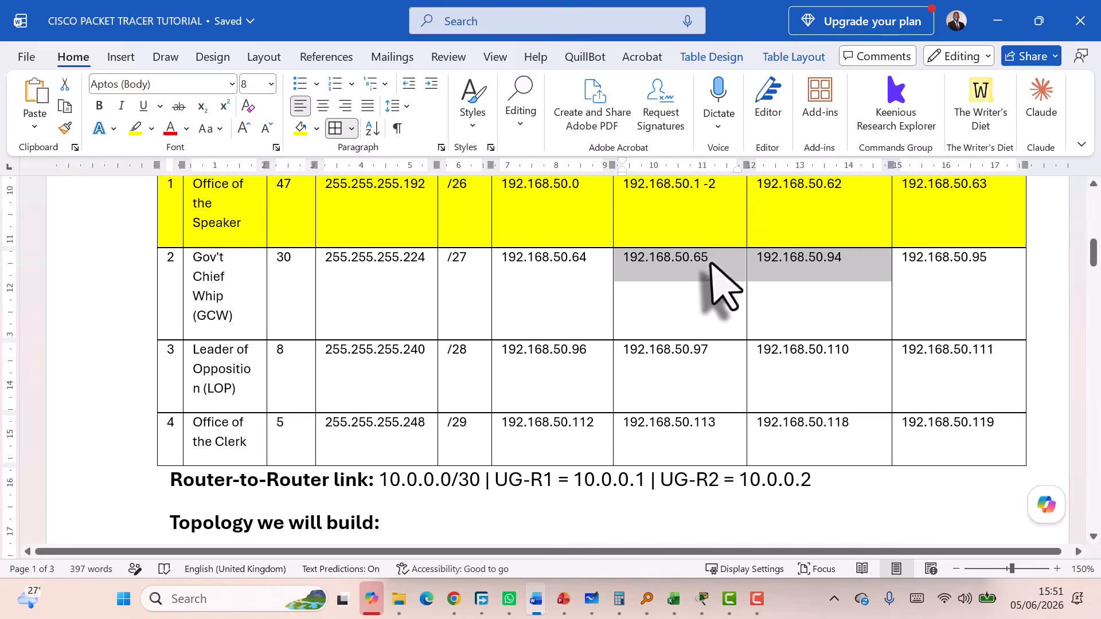
pyautogui.moveTo(717, 269); pyautogui.dragTo(625, 268)
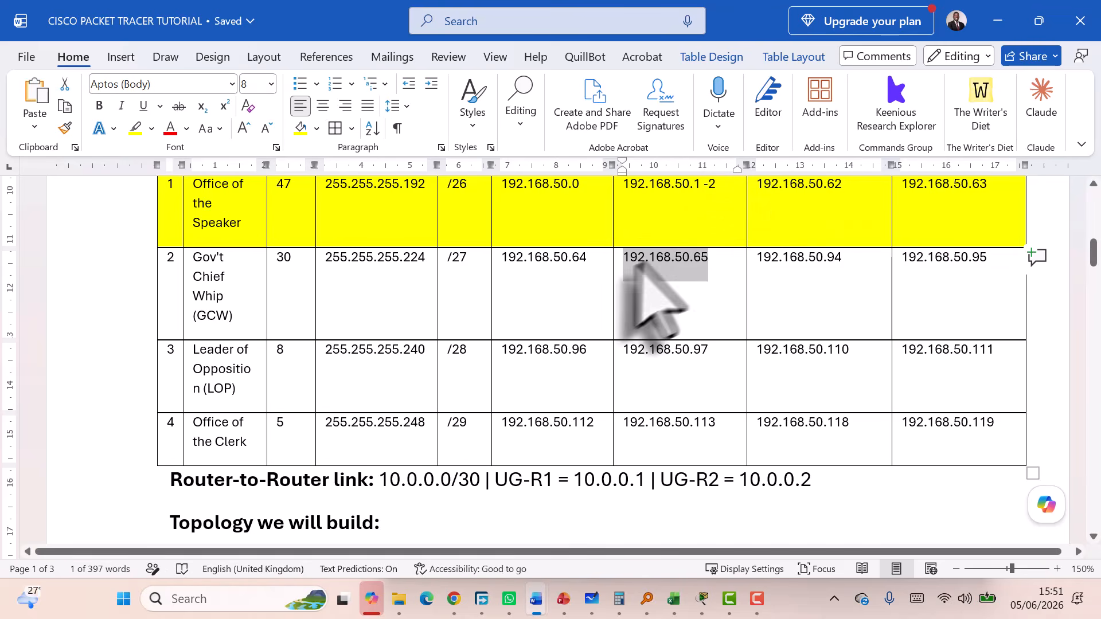
pyautogui.click(998, 17)
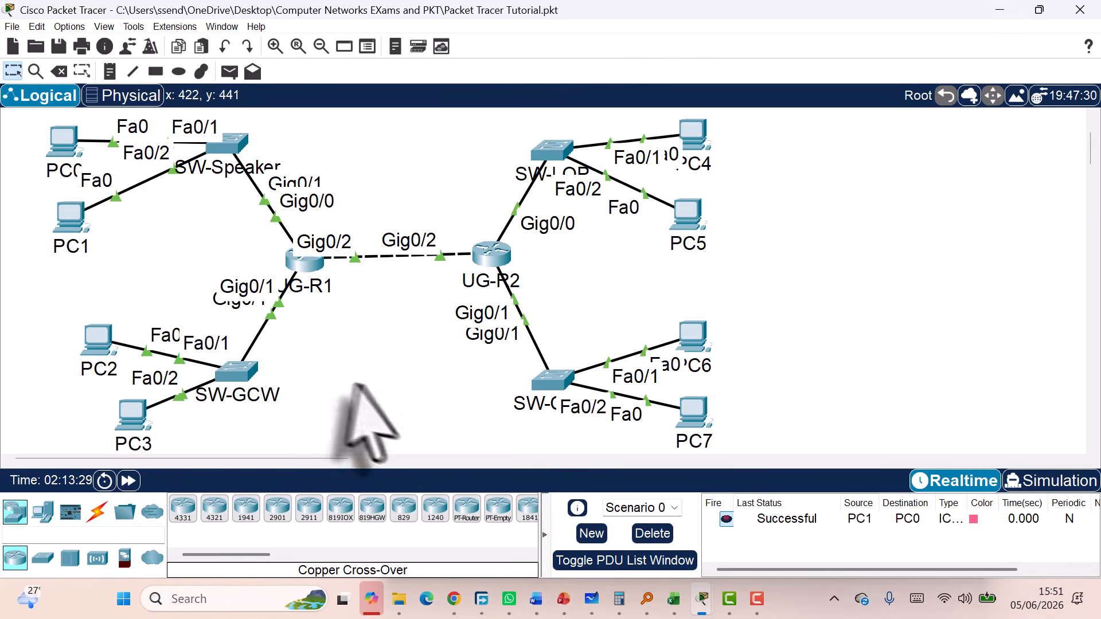
# Statically address PC2 with 192.168.50.66, mask 255.255.255.224, gateway 192.168.50.65
pyautogui.click(99, 344)
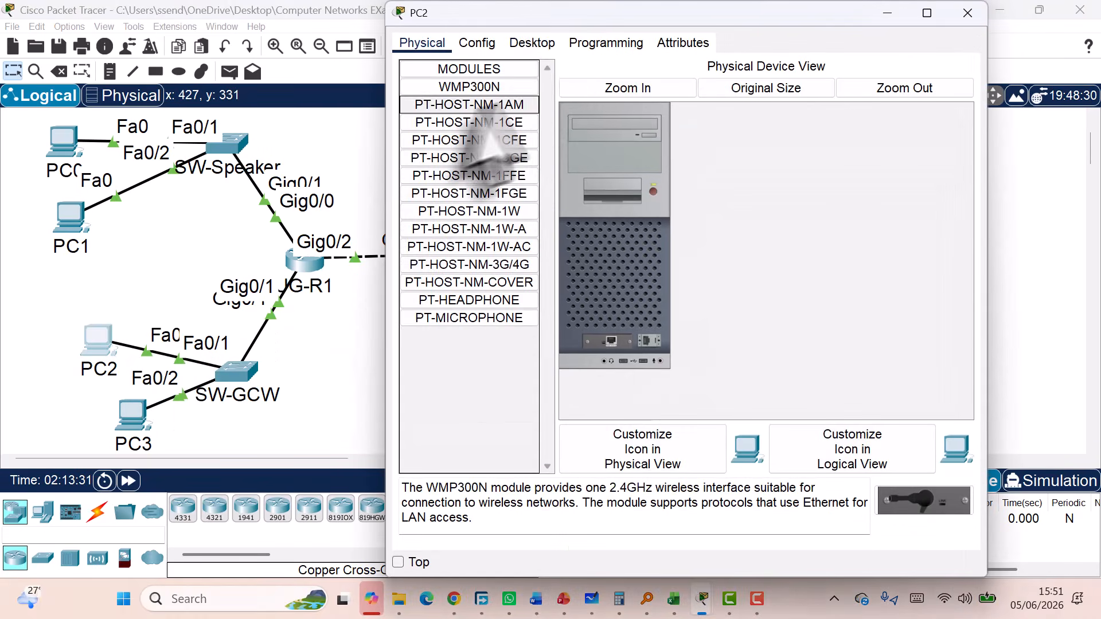
pyautogui.click(528, 43)
pyautogui.click(436, 113)
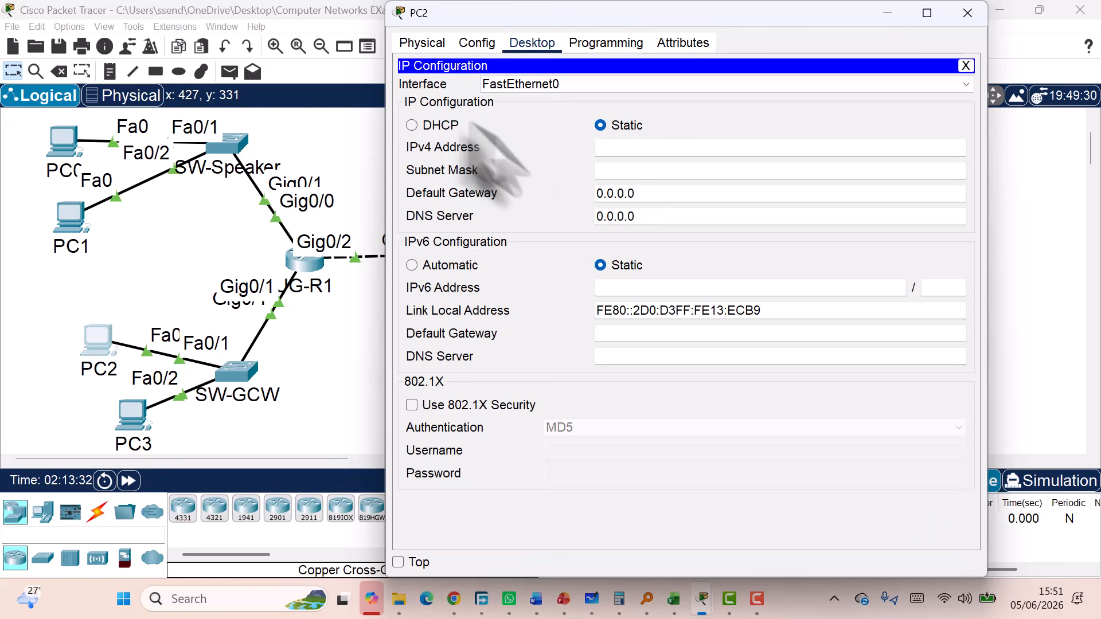
pyautogui.write('192.168.10.65')
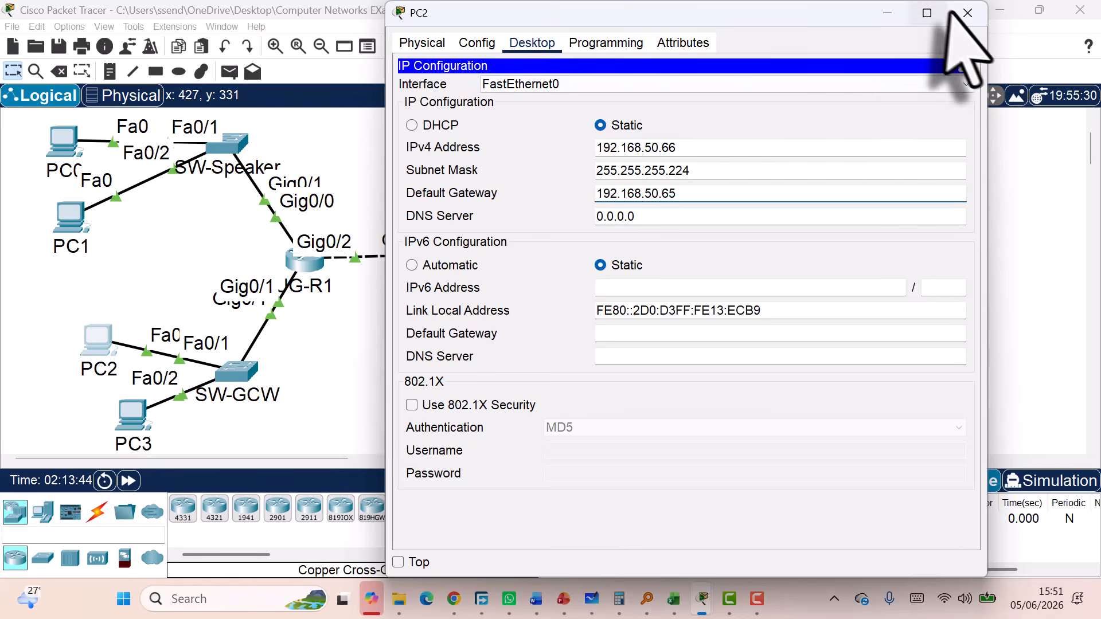
pyautogui.click(967, 13)
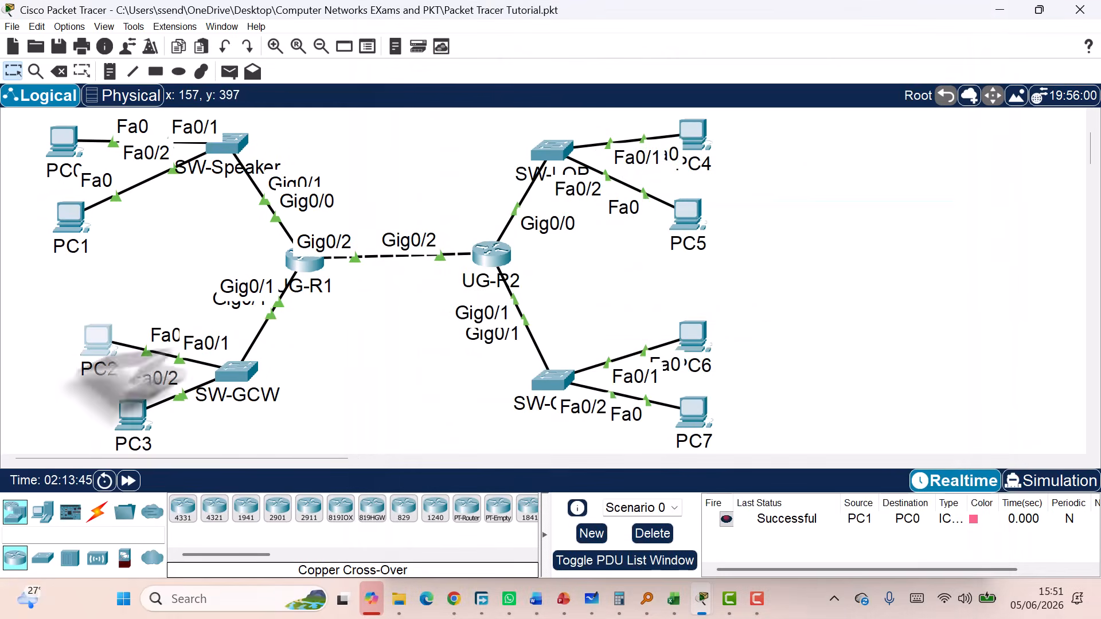
# Statically address PC3 with 192.168.50.67, mask 255.255.255.224, gateway 192.168.50.65
pyautogui.click(145, 425)
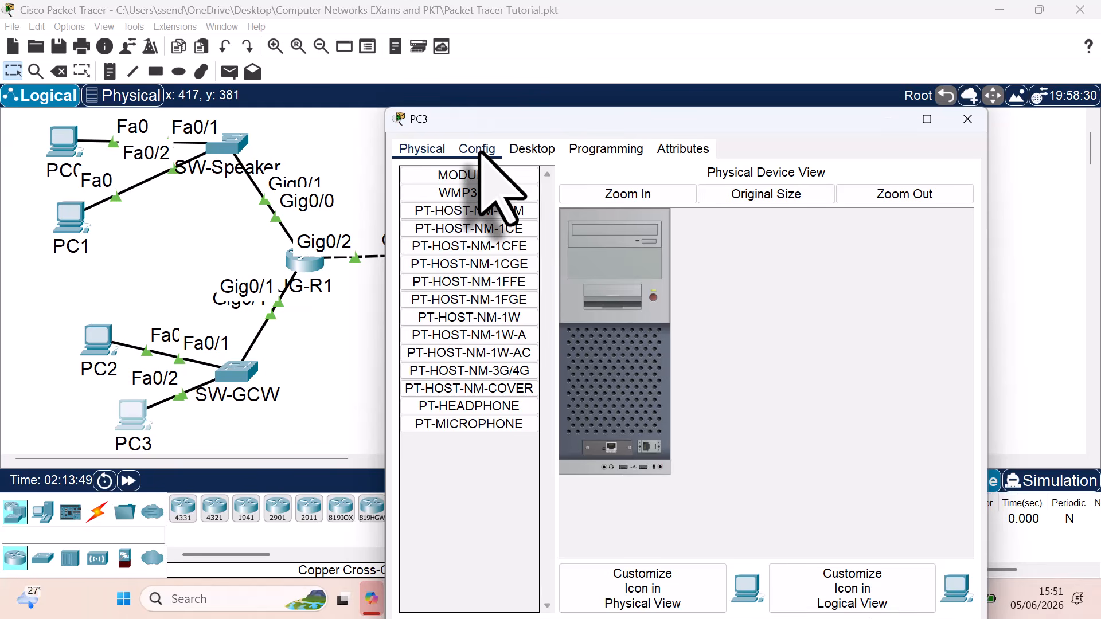
pyautogui.click(530, 150)
pyautogui.click(462, 209)
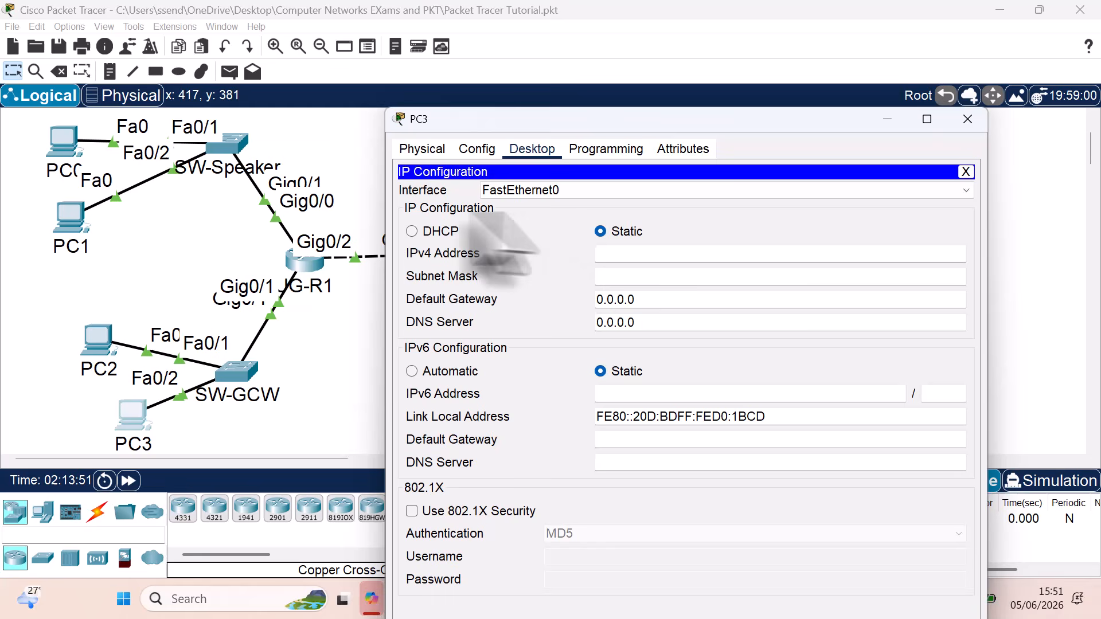
pyautogui.click(647, 255)
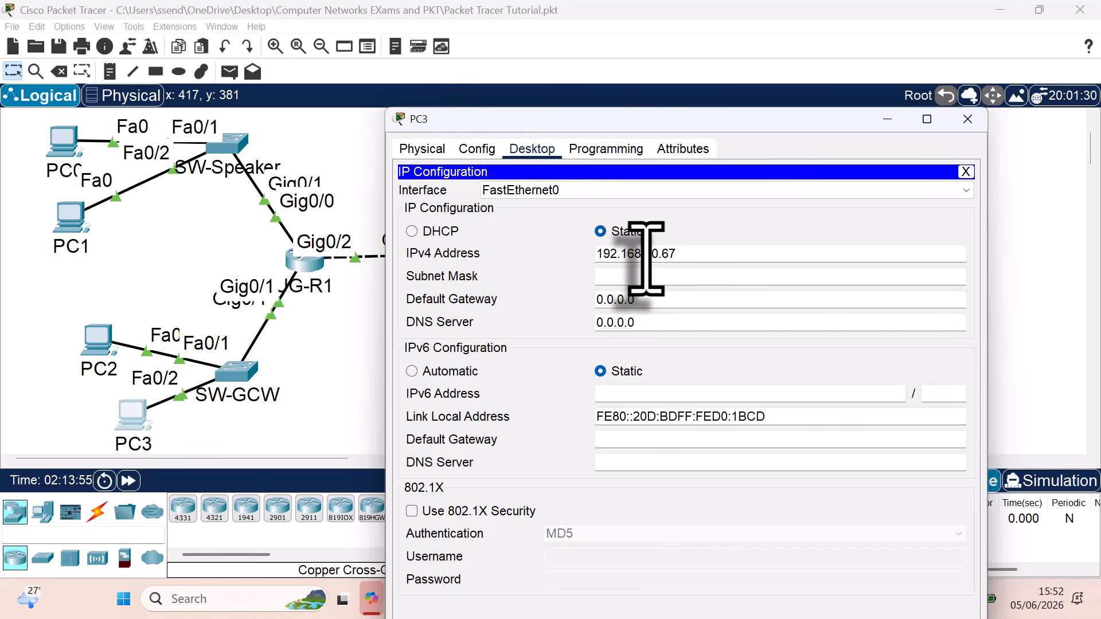
pyautogui.click(628, 277)
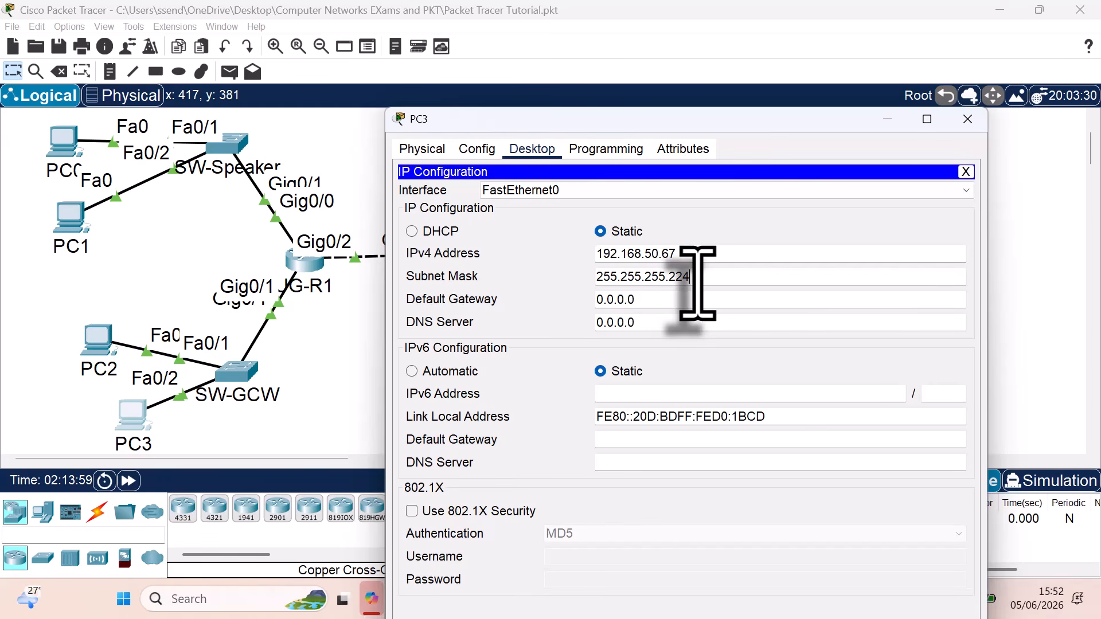
pyautogui.click(690, 280)
pyautogui.click(660, 301)
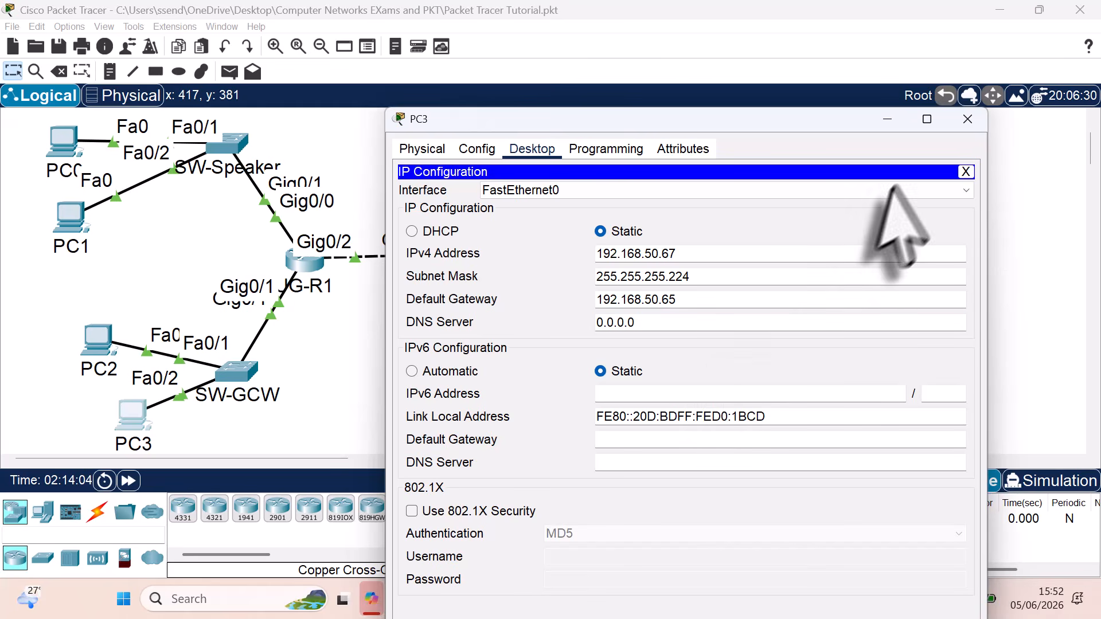
pyautogui.click(967, 118)
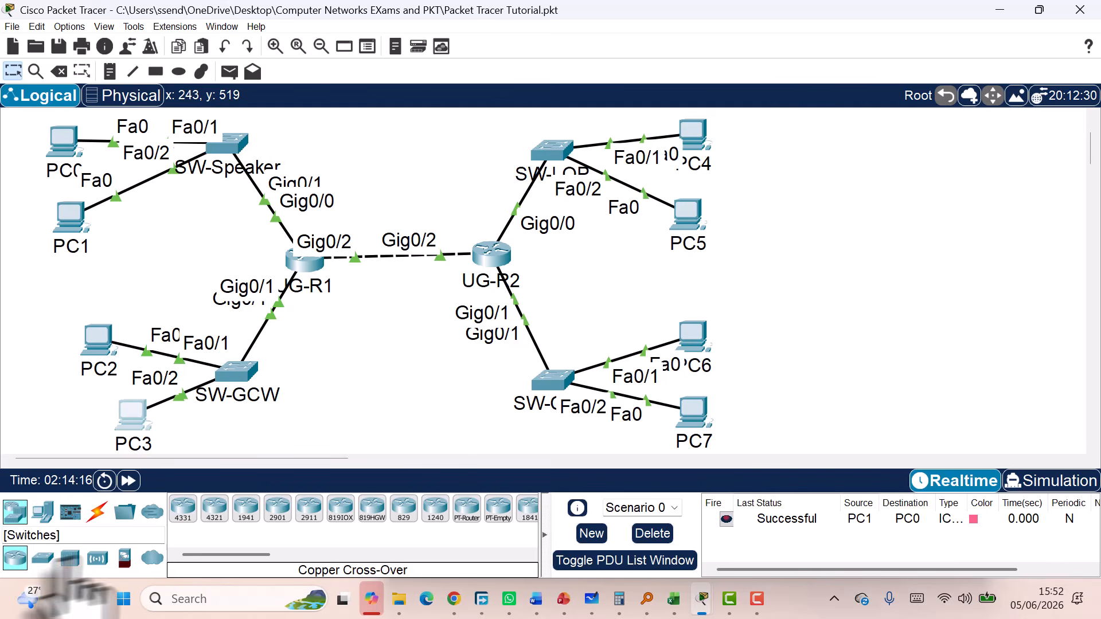
# Send two simple PDUs from PC1 to PC2: the first fails, the second succeeds
pyautogui.click(229, 71)
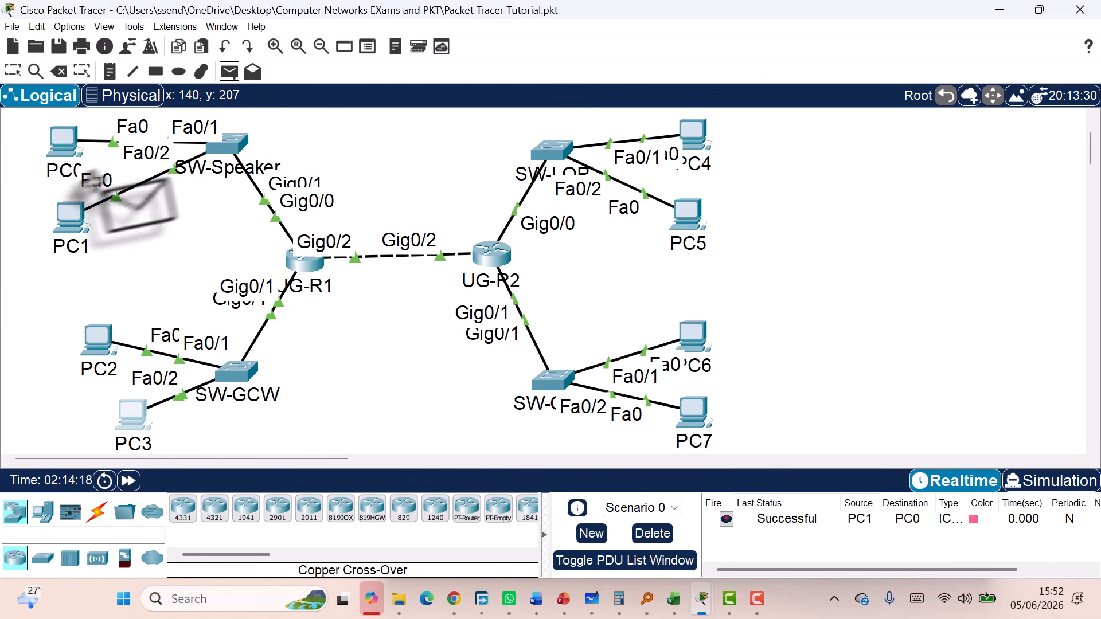
pyautogui.click(68, 217)
pyautogui.click(91, 340)
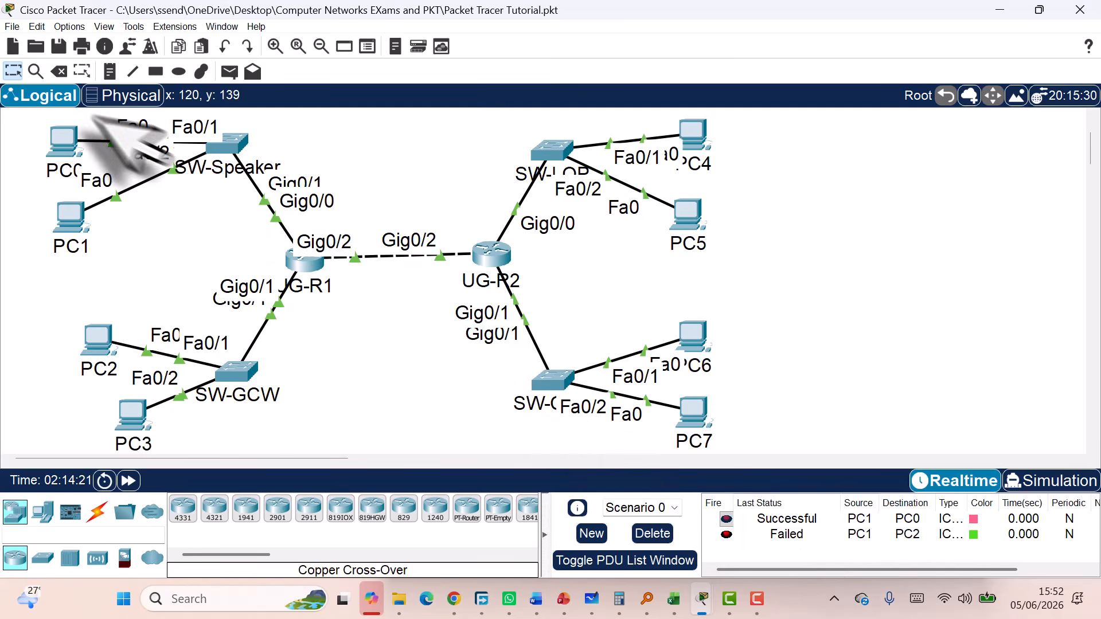
pyautogui.click(229, 71)
pyautogui.click(68, 216)
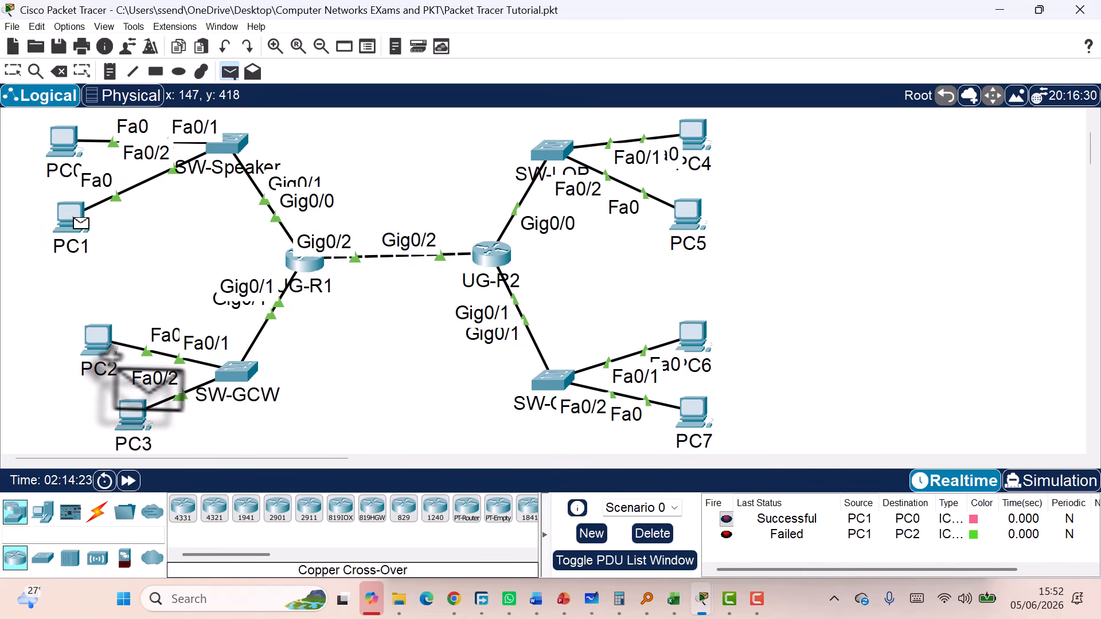
pyautogui.click(97, 340)
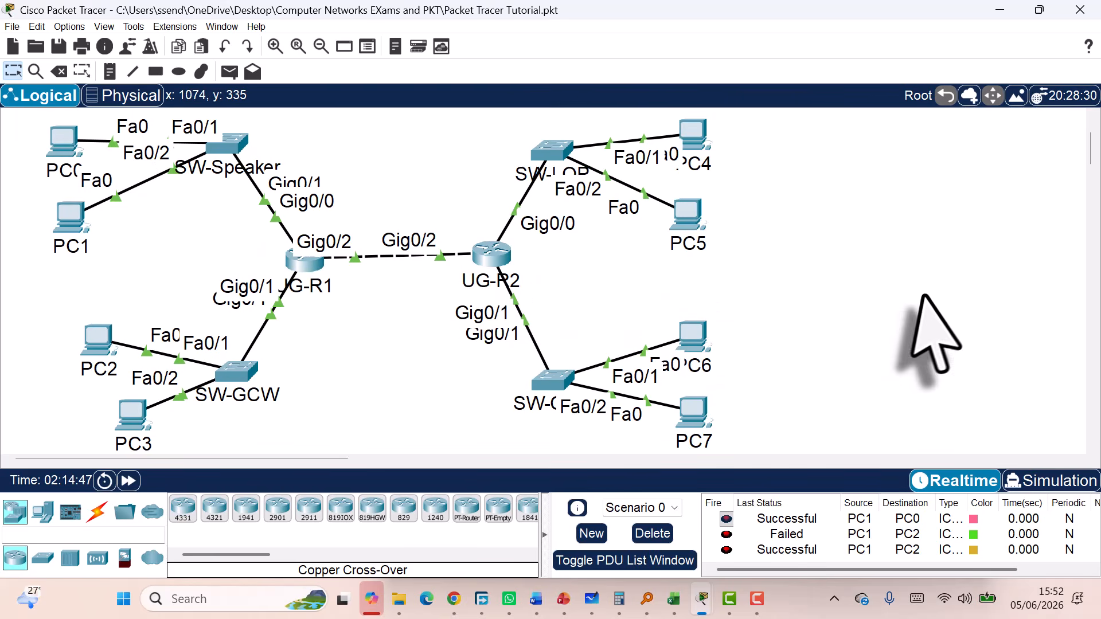
# Save the topology as a new .pkt file in Desktop\CN under the student's own file name
pyautogui.click(11, 27)
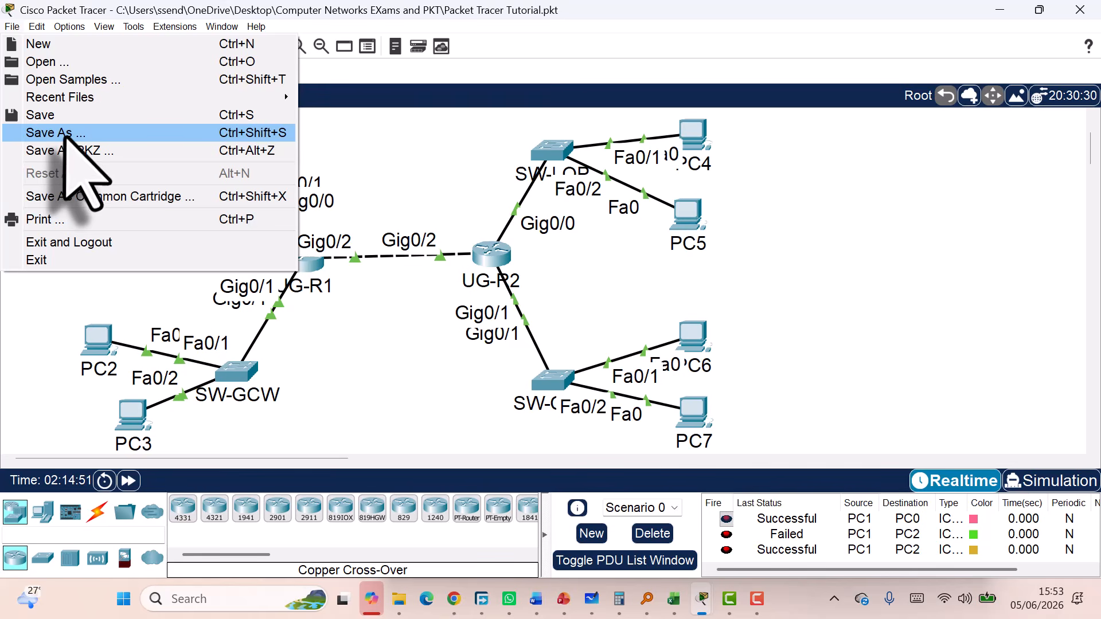
pyautogui.click(67, 132)
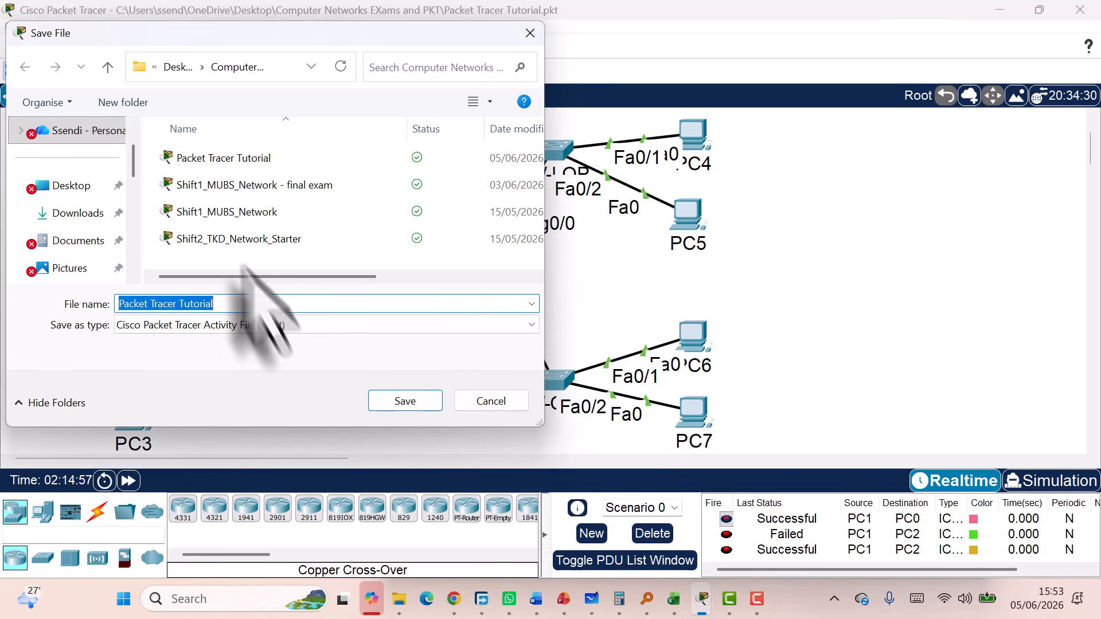
pyautogui.click(57, 214)
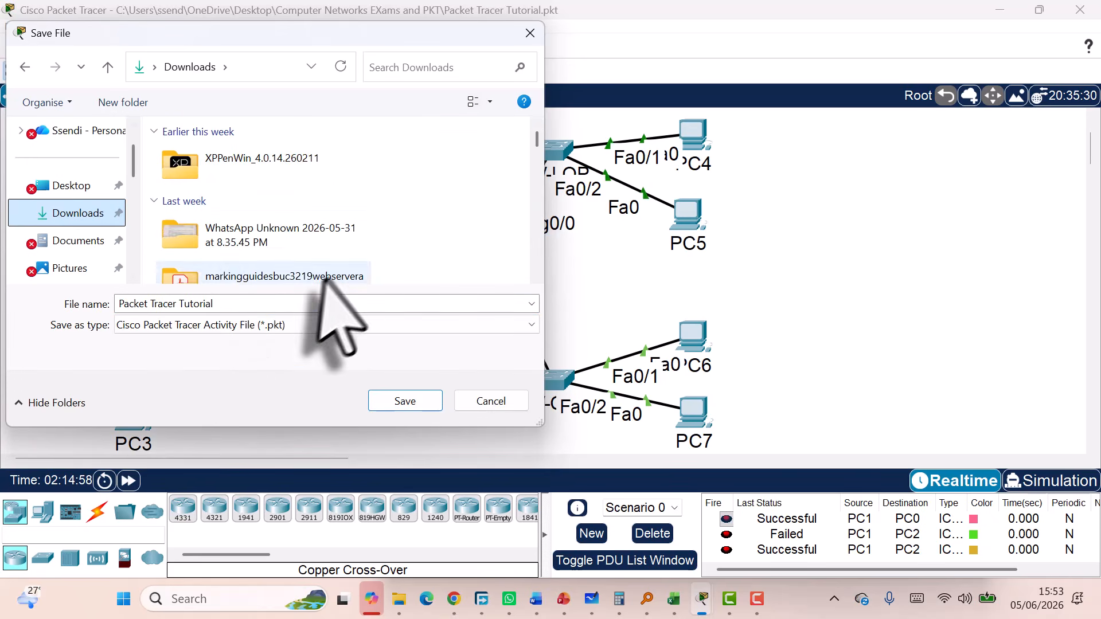
pyautogui.click(227, 305)
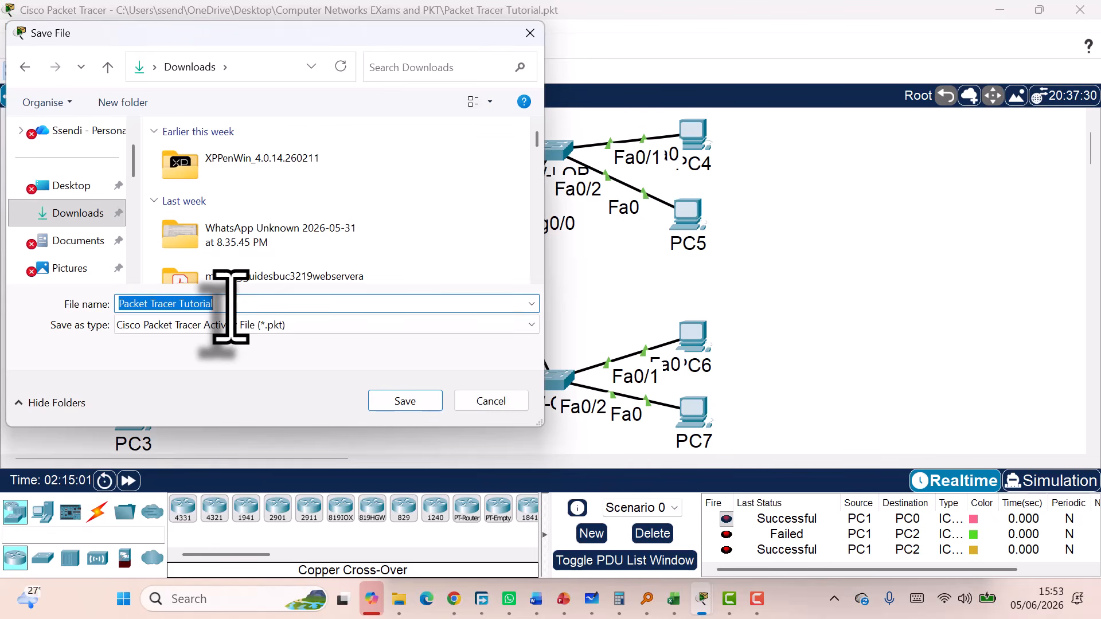
pyautogui.click(69, 185)
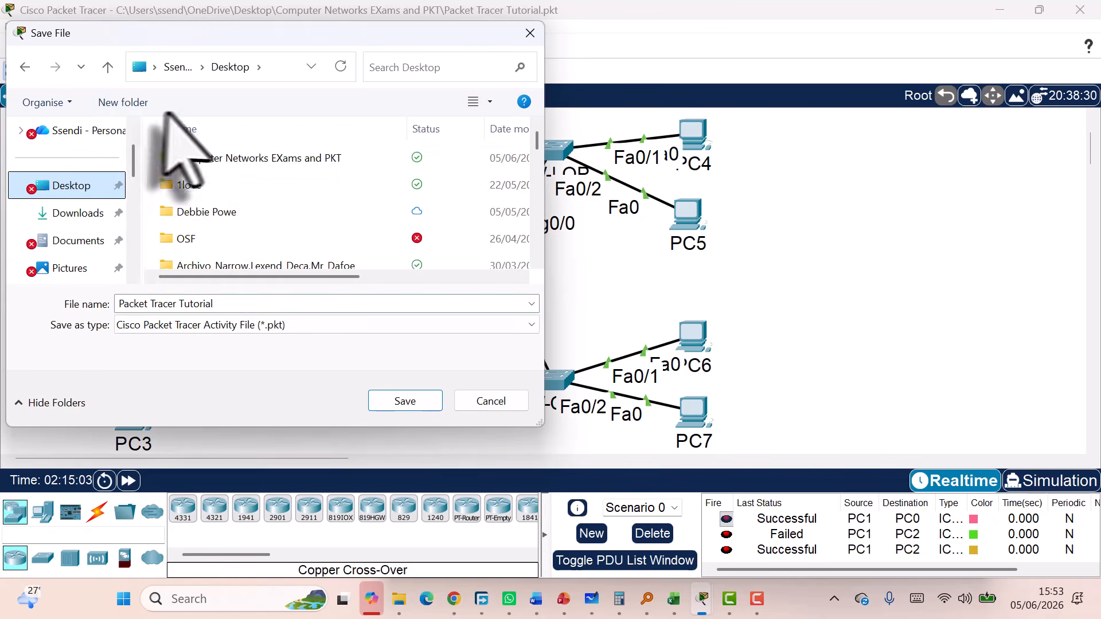
pyautogui.scroll(-2, 241, 253)
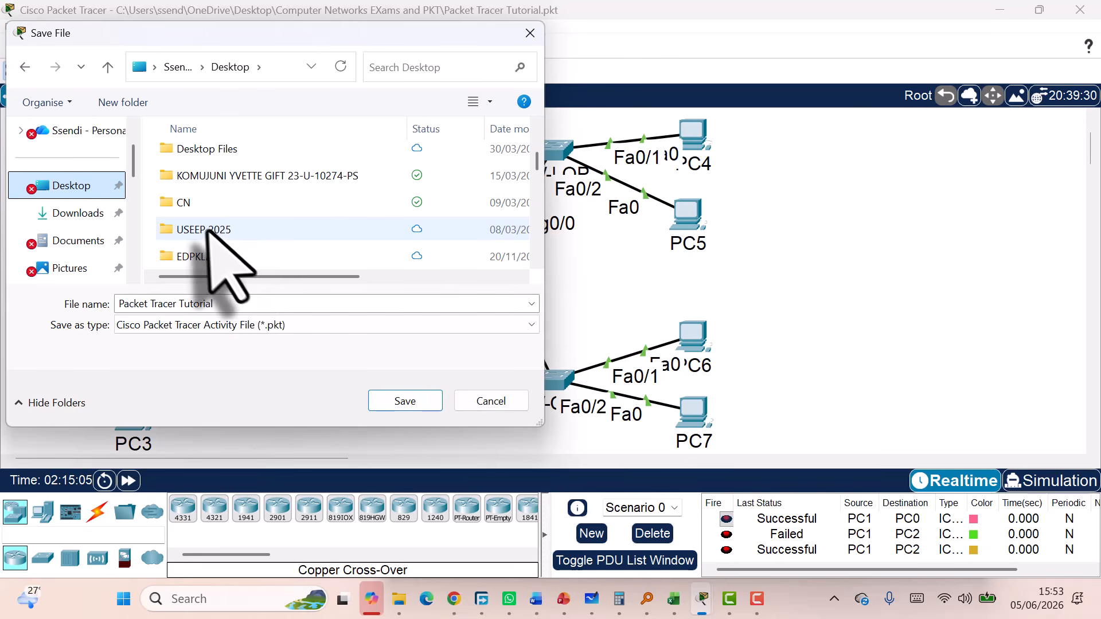
pyautogui.doubleClick(195, 204)
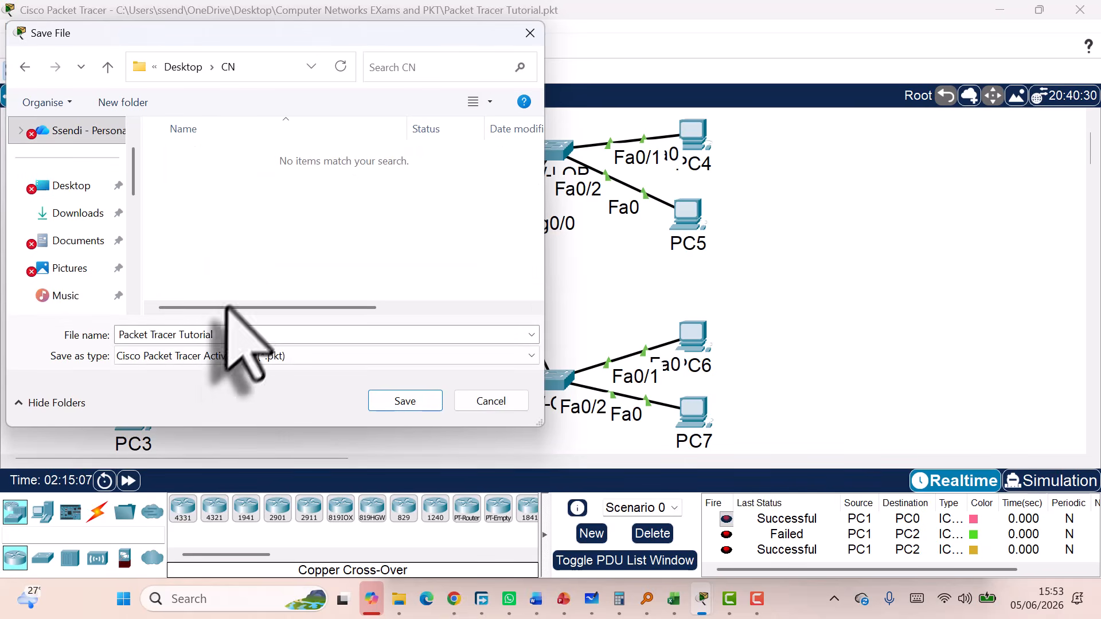
pyautogui.click(222, 342)
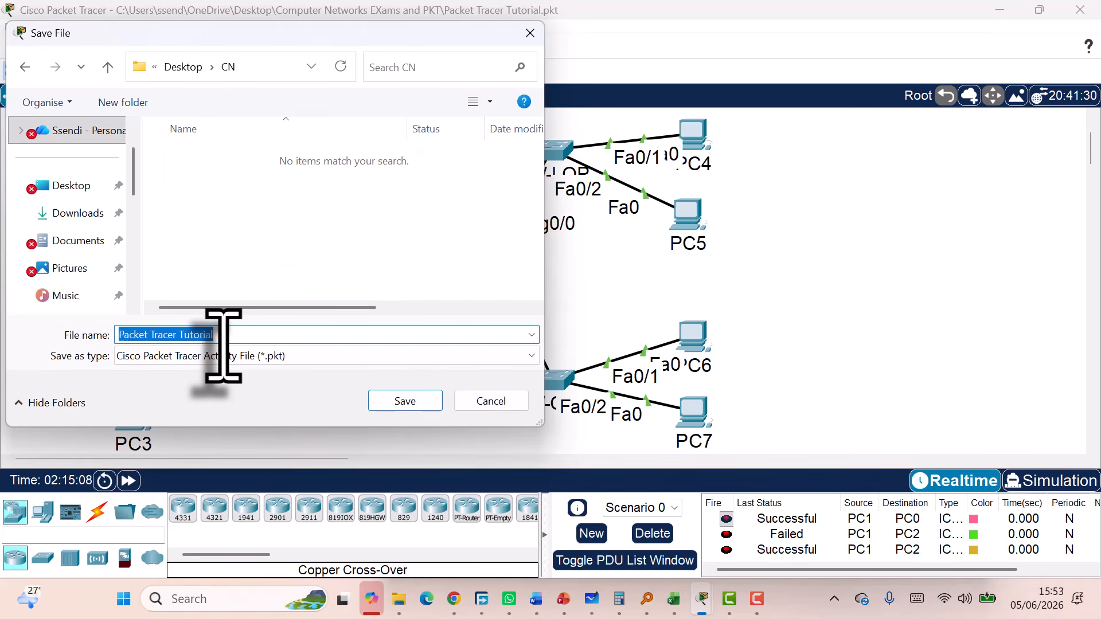
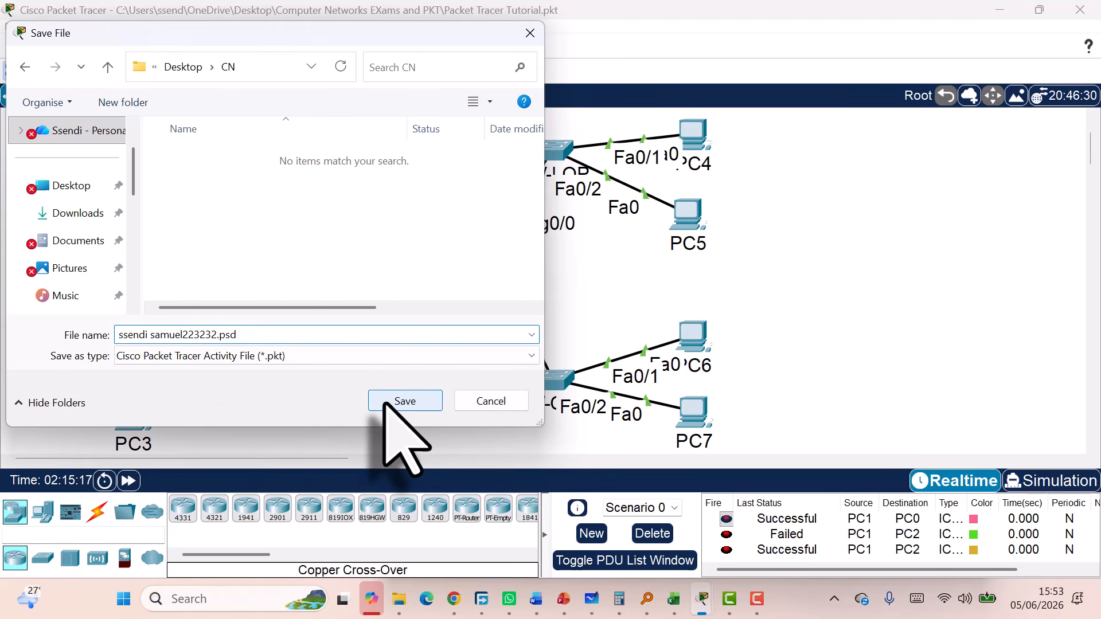
pyautogui.click(405, 402)
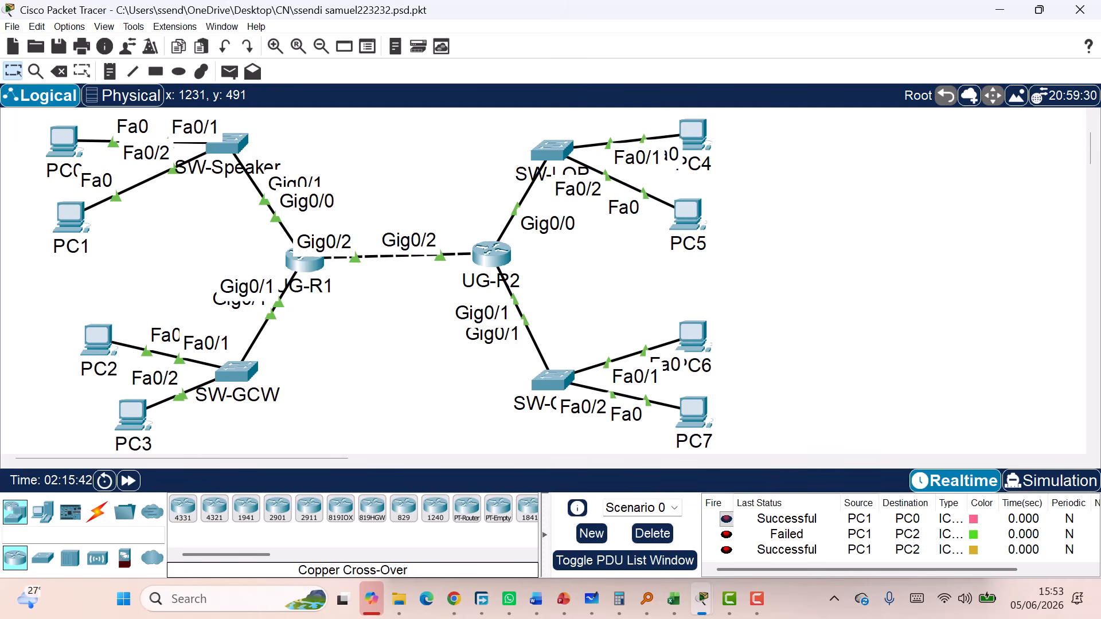
pyautogui.click(537, 599)
pyautogui.click(617, 516)
pyautogui.scroll(-15, 537, 430)
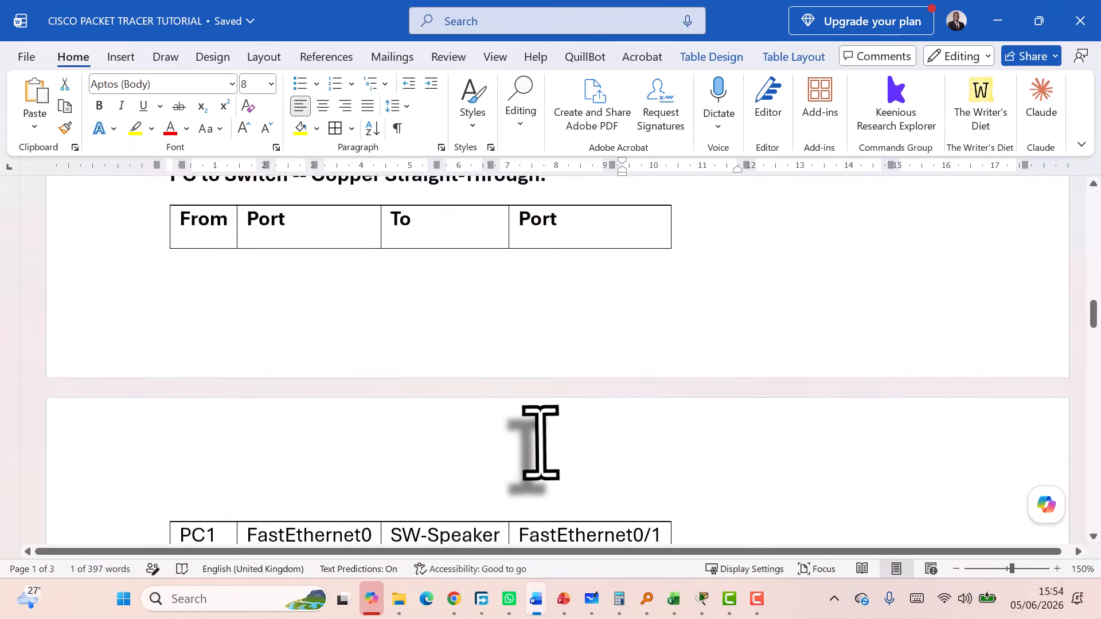
pyautogui.scroll(-20, 540, 441)
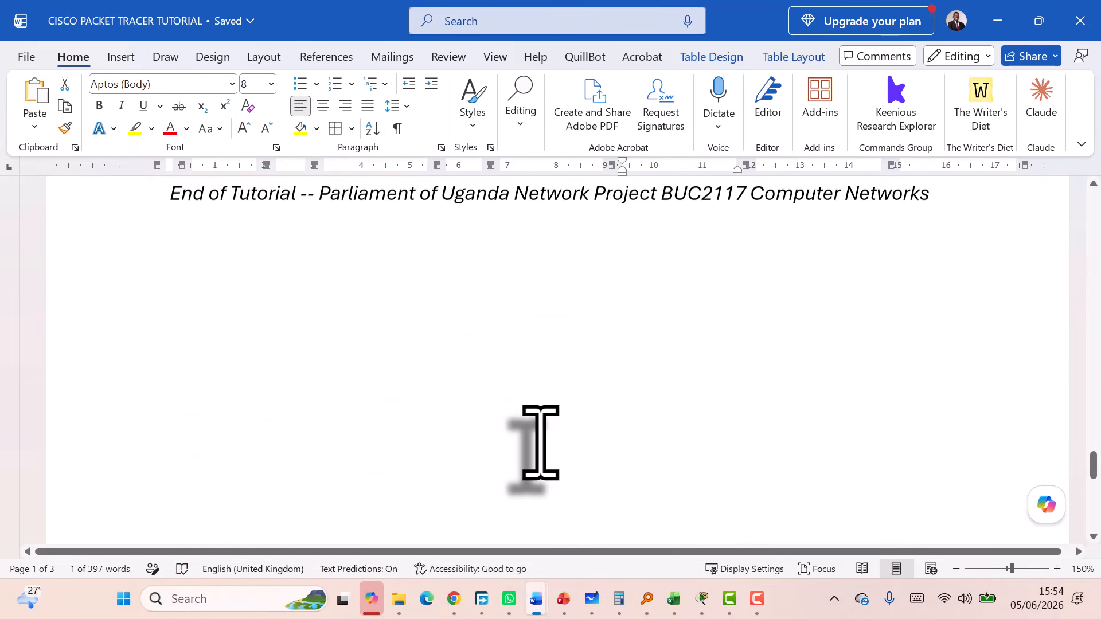
pyautogui.scroll(20, 540, 442)
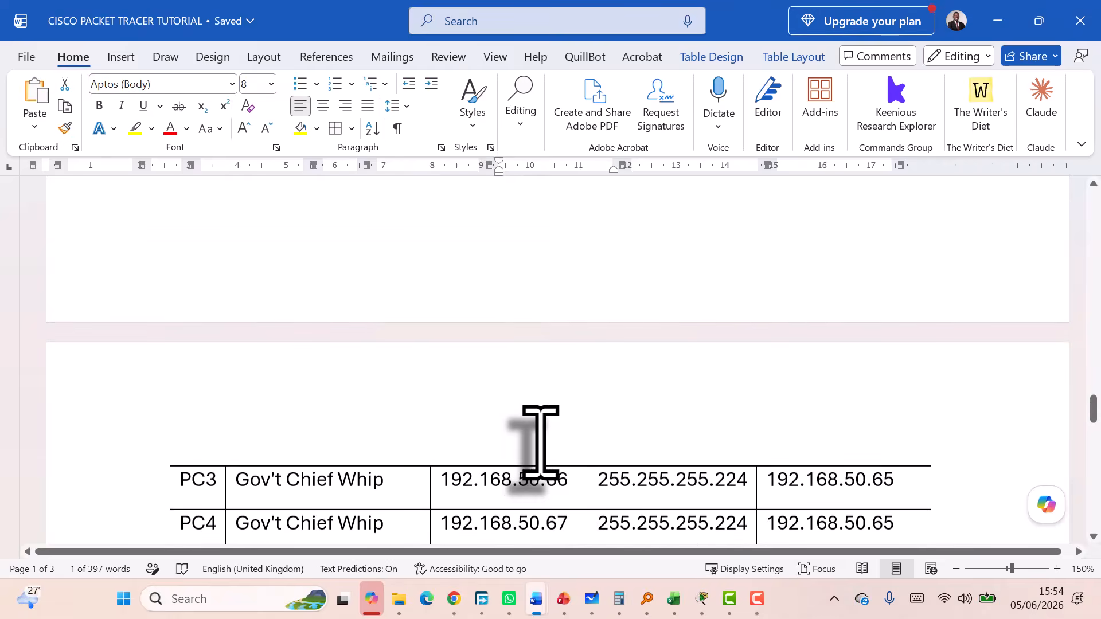
pyautogui.scroll(20, 540, 441)
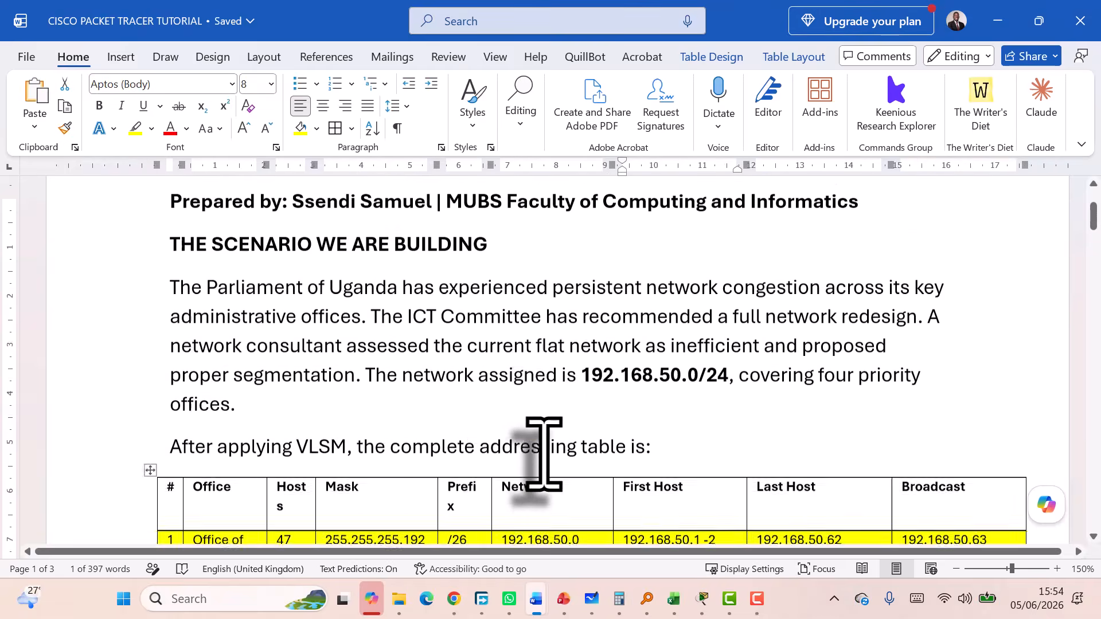
pyautogui.click(634, 487)
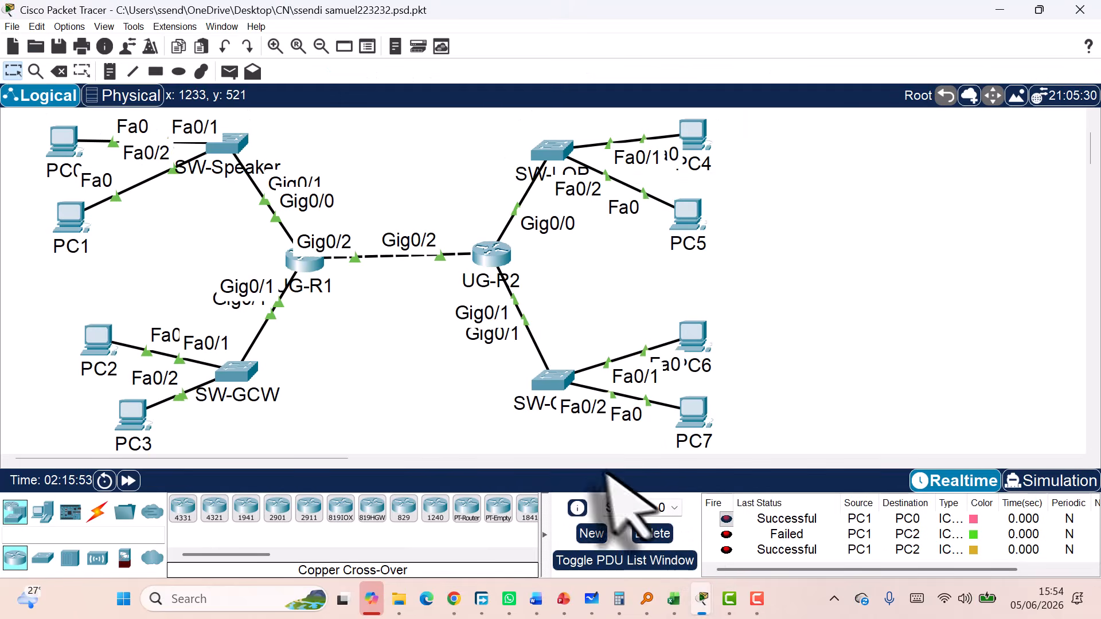
pyautogui.scroll(3, 519, 261)
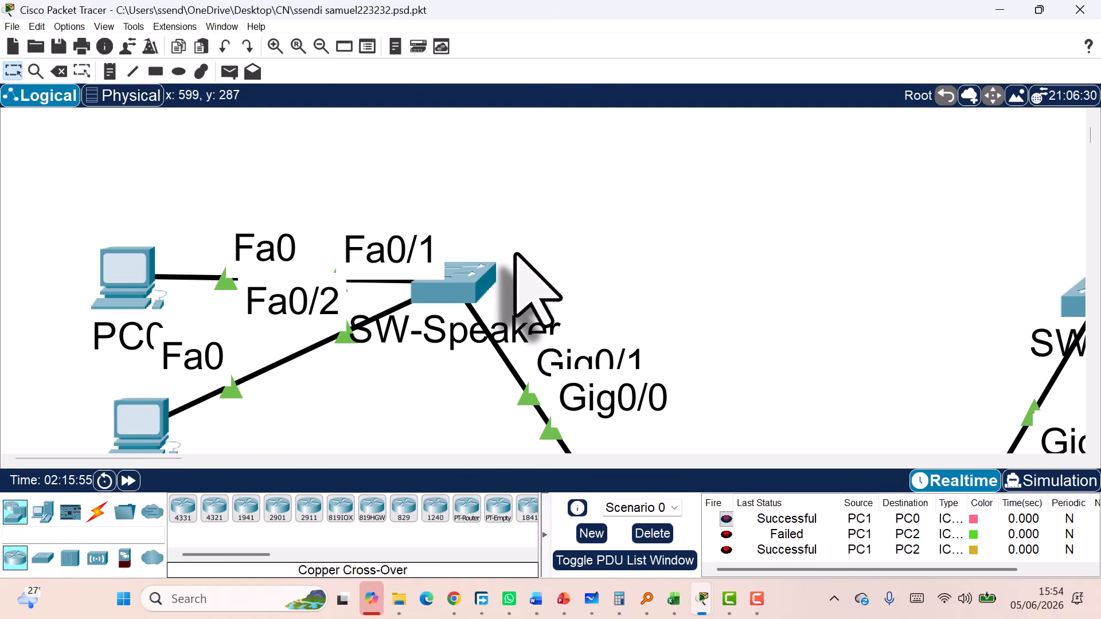